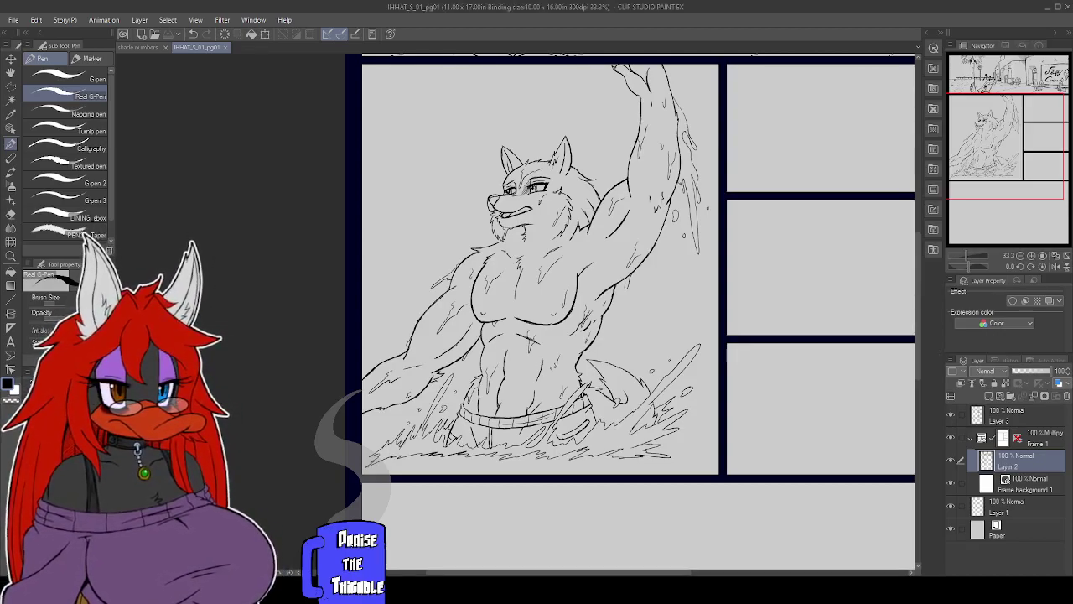
Ink flowing hair strands behind the wolf's lowered shoulder and add splash lines beside the water at the panel's lower right
{"action": "left_click_drag", "start_coordinate": [536, 294], "coordinate": [503, 316]}
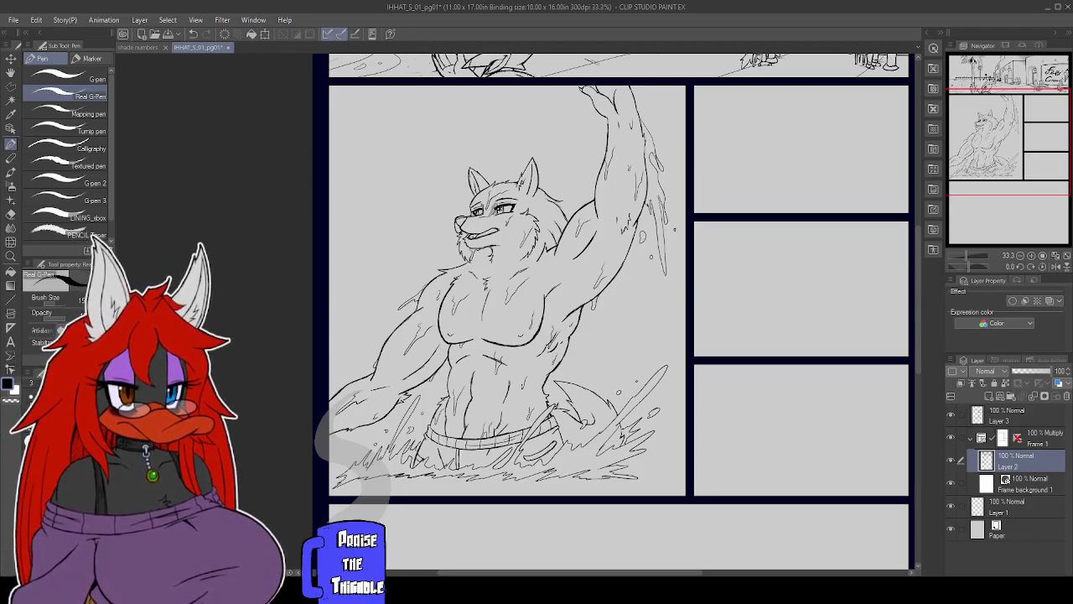
{"action": "mouse_move", "coordinate": [667, 382]}
{"action": "left_mouse_down"}
{"action": "mouse_move", "coordinate": [636, 389]}
{"action": "mouse_move", "coordinate": [678, 391]}
{"action": "left_mouse_up"}
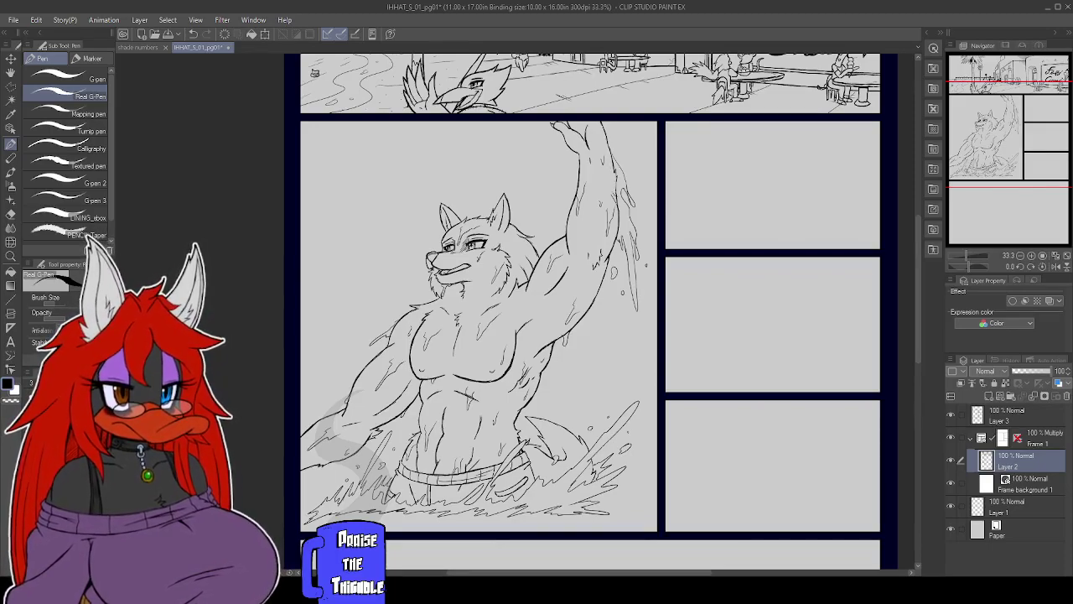
{"action": "left_click_drag", "start_coordinate": [603, 311], "coordinate": [660, 300]}
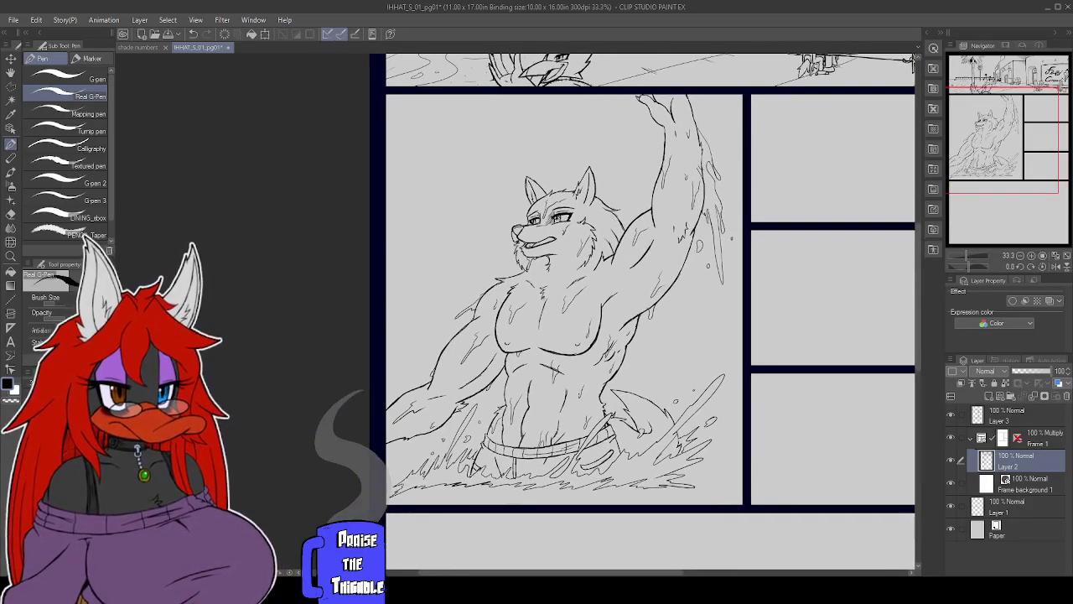
{"action": "mouse_move", "coordinate": [516, 264]}
{"action": "left_mouse_down"}
{"action": "mouse_move", "coordinate": [466, 279]}
{"action": "mouse_move", "coordinate": [491, 270]}
{"action": "left_mouse_up"}
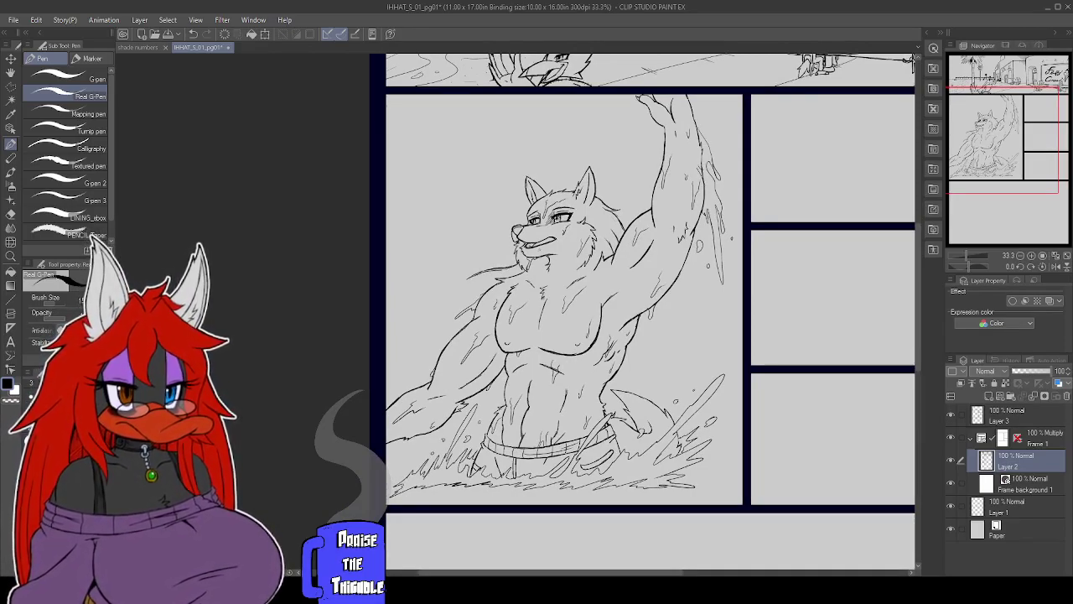
{"action": "mouse_move", "coordinate": [499, 270]}
{"action": "left_mouse_down"}
{"action": "mouse_move", "coordinate": [453, 300]}
{"action": "mouse_move", "coordinate": [476, 287]}
{"action": "left_mouse_up"}
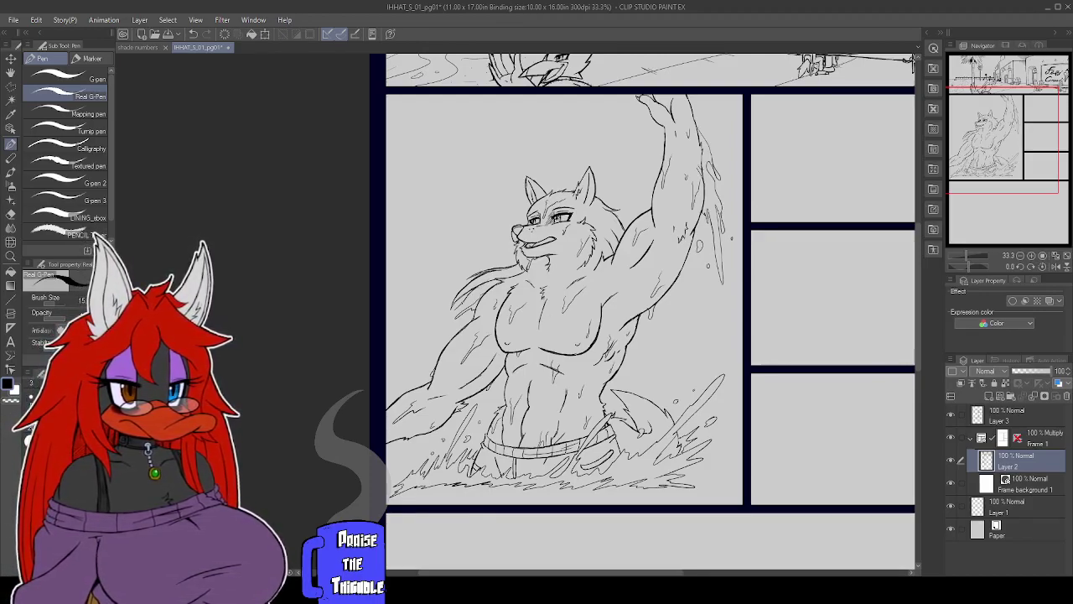
{"action": "left_click_drag", "start_coordinate": [447, 316], "coordinate": [436, 321]}
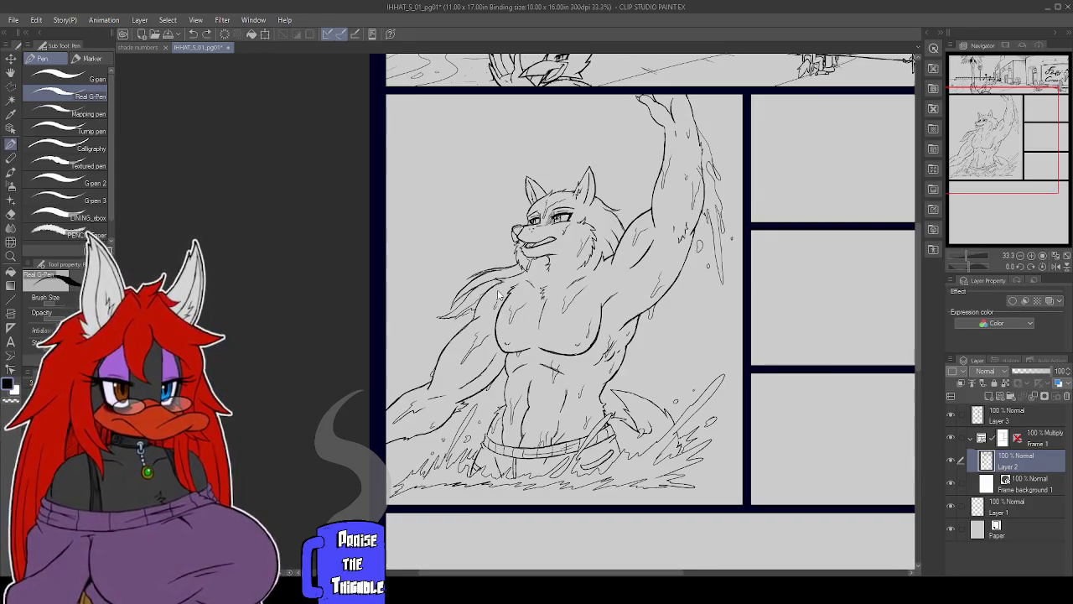
{"action": "left_click_drag", "start_coordinate": [471, 310], "coordinate": [462, 316]}
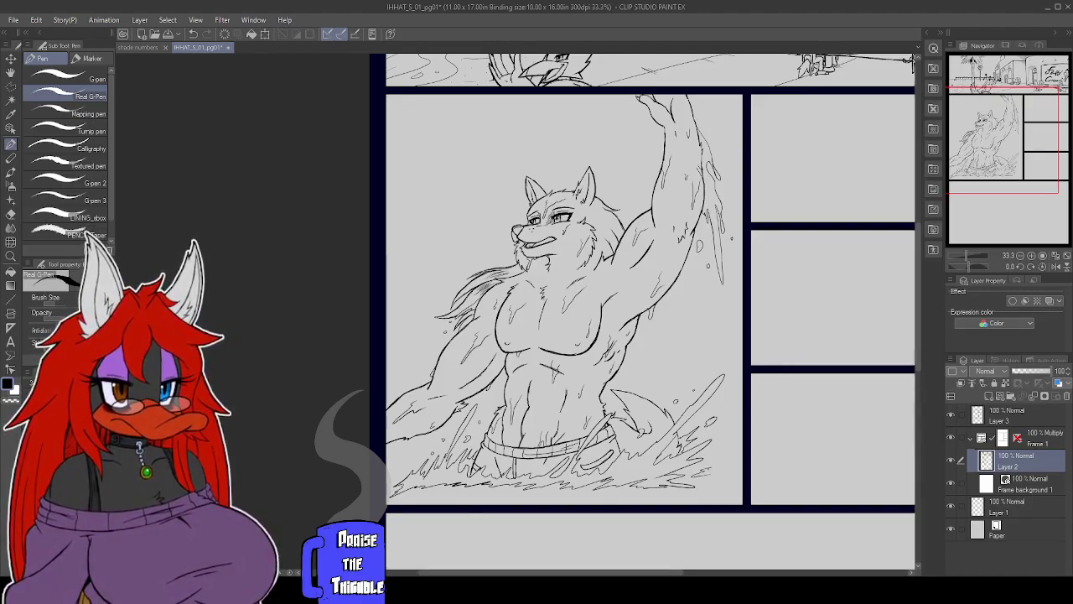
{"action": "left_click_drag", "start_coordinate": [709, 473], "coordinate": [735, 472]}
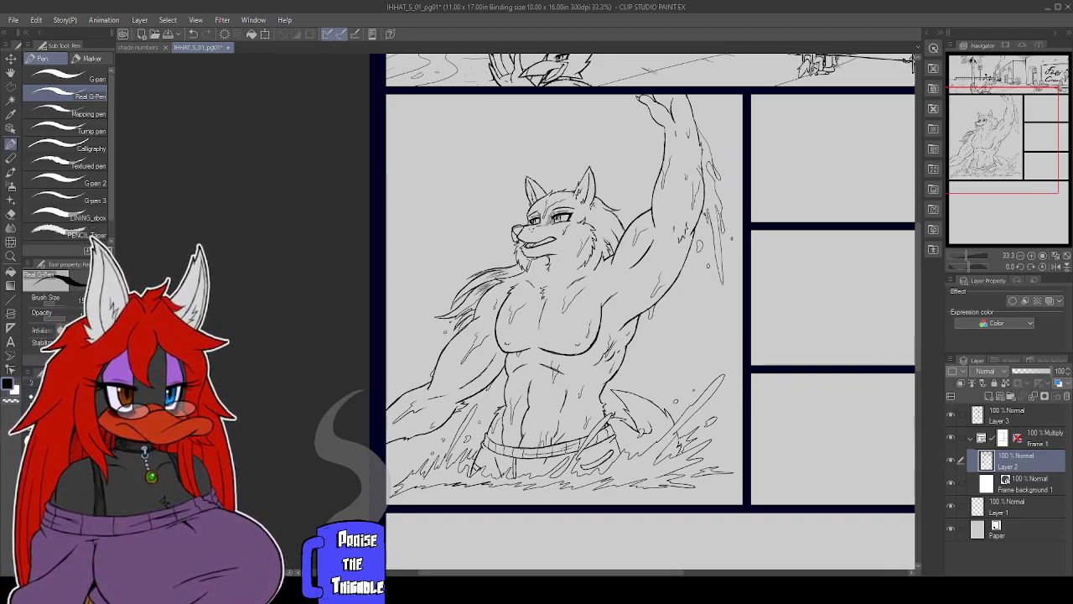
Outline a large rounded muzzle in the uppermost small panel, cut off by the panel's upper edge
{"action": "left_click_drag", "start_coordinate": [799, 300], "coordinate": [620, 338]}
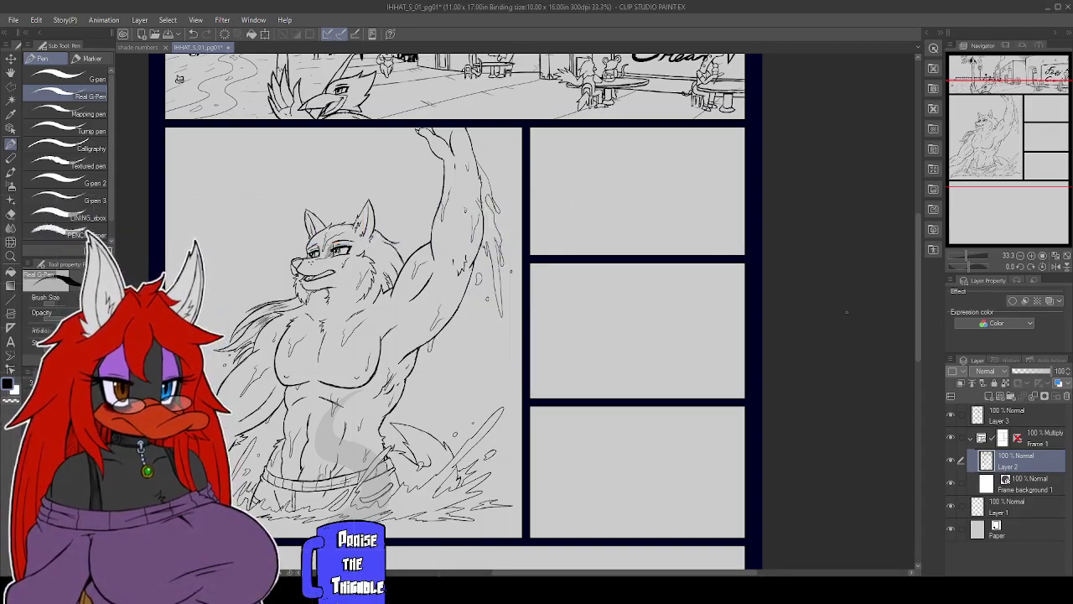
{"action": "left_click_drag", "start_coordinate": [774, 304], "coordinate": [726, 367]}
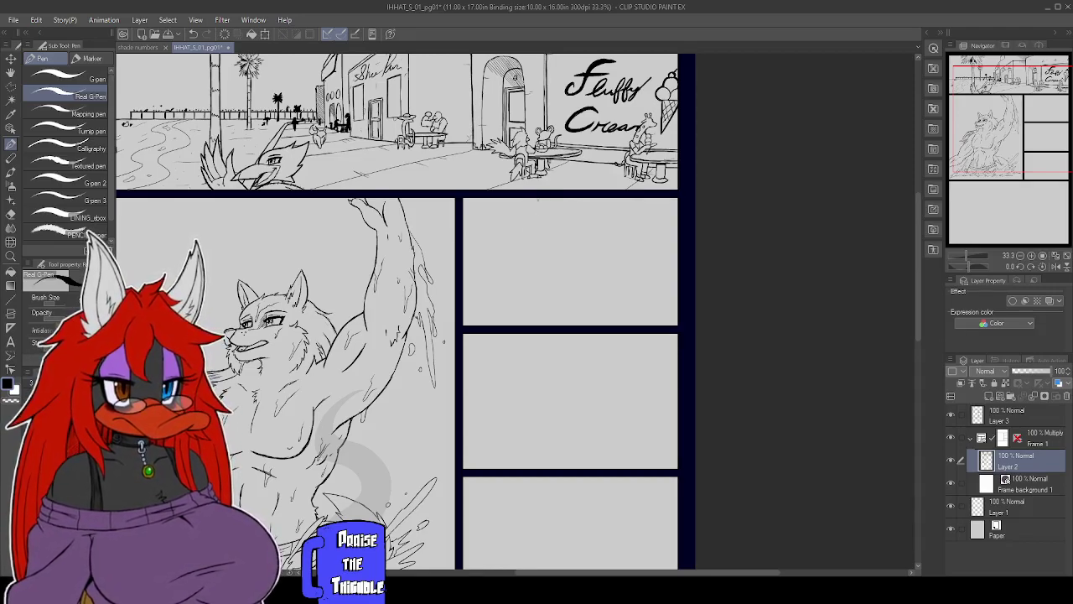
{"action": "mouse_move", "coordinate": [538, 200]}
{"action": "left_mouse_down"}
{"action": "mouse_move", "coordinate": [519, 227]}
{"action": "mouse_move", "coordinate": [527, 270]}
{"action": "left_mouse_up"}
{"action": "left_click_drag", "start_coordinate": [519, 230], "coordinate": [531, 275]}
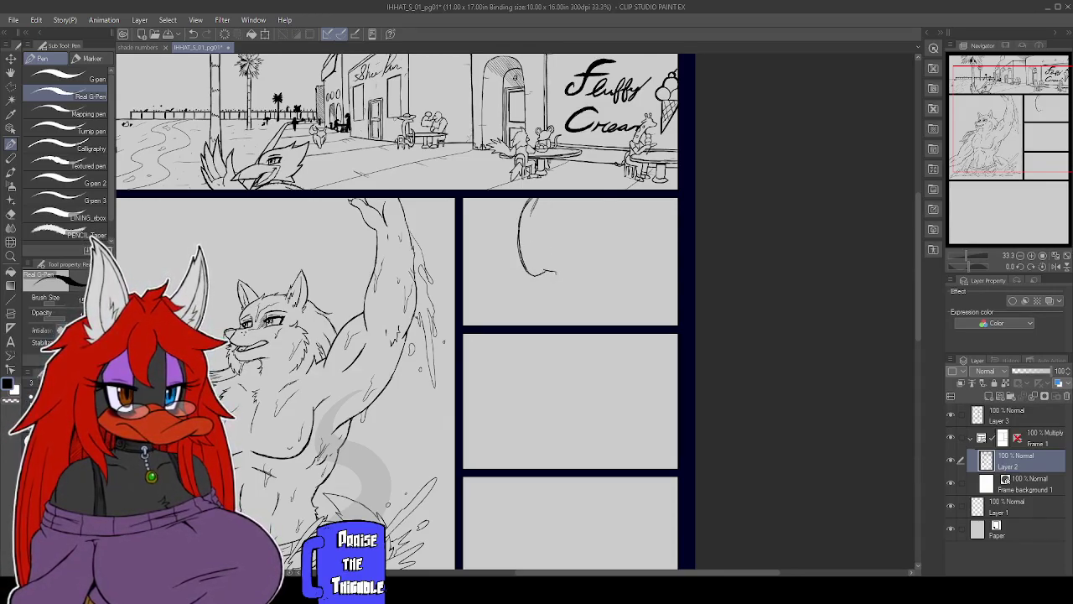
{"action": "left_click_drag", "start_coordinate": [544, 271], "coordinate": [562, 270]}
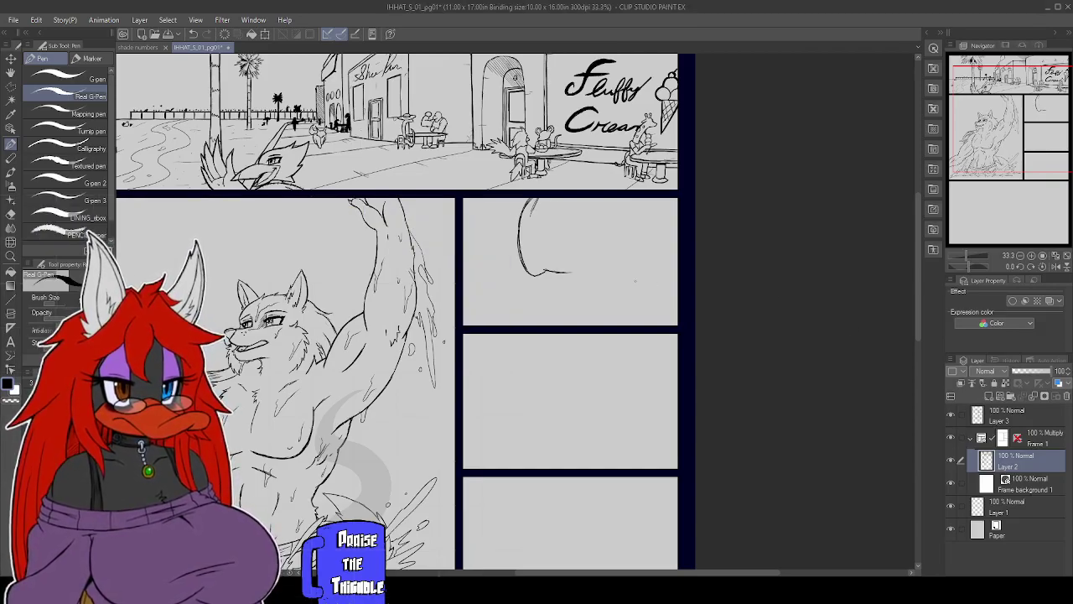
{"action": "mouse_move", "coordinate": [573, 272]}
{"action": "left_mouse_down"}
{"action": "mouse_move", "coordinate": [595, 253]}
{"action": "mouse_move", "coordinate": [590, 198]}
{"action": "left_mouse_up"}
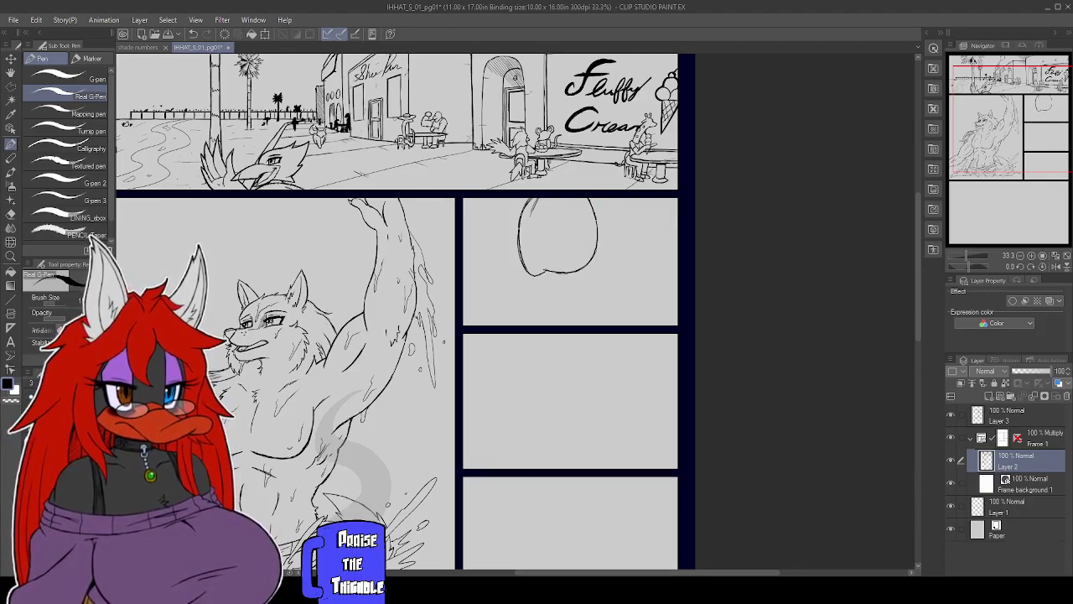
{"action": "left_click_drag", "start_coordinate": [597, 228], "coordinate": [598, 241]}
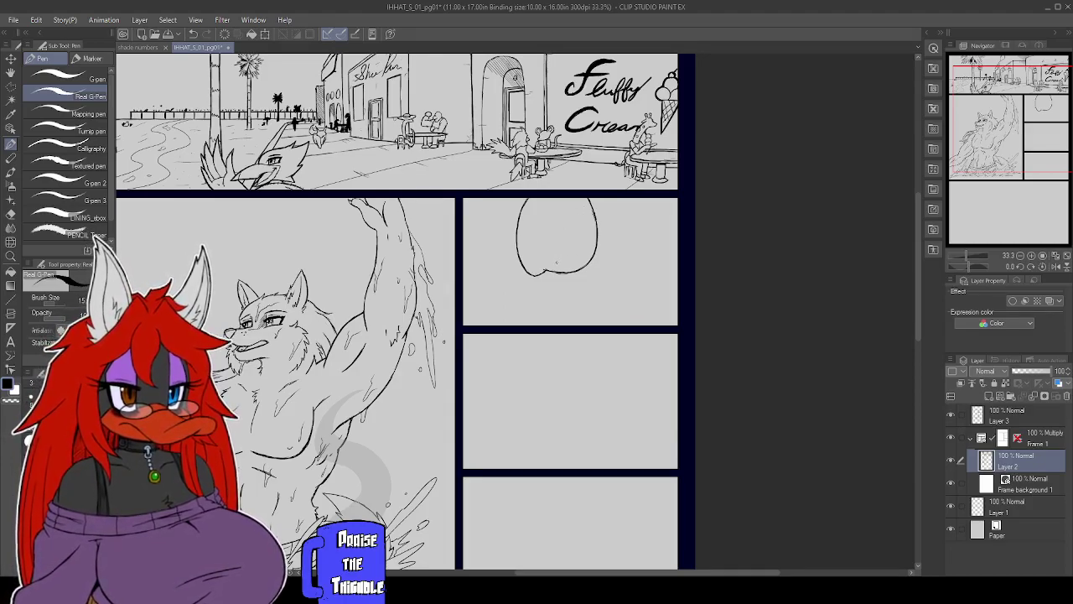
Draw the nostril marks on the muzzle, with a small lower lip and a curved chin line beneath it
{"action": "left_click_drag", "start_coordinate": [567, 241], "coordinate": [562, 251]}
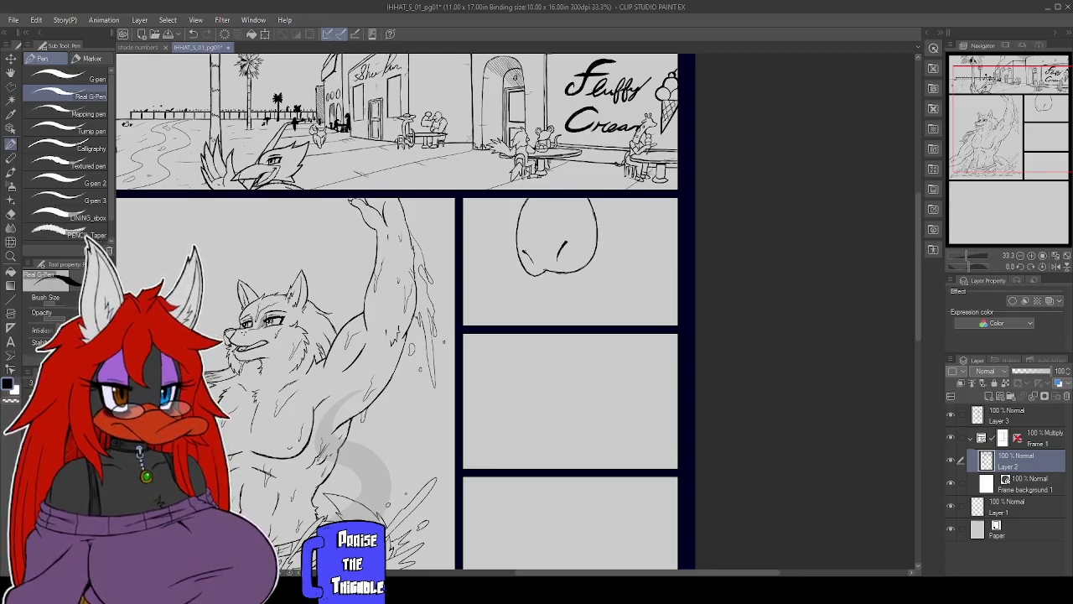
{"action": "left_click_drag", "start_coordinate": [561, 272], "coordinate": [572, 276]}
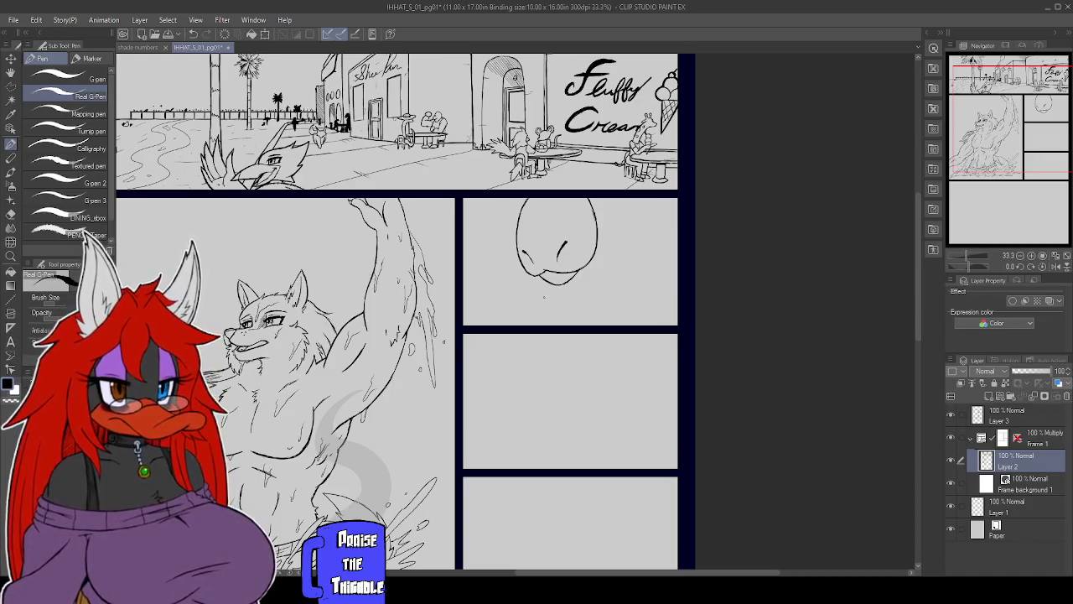
{"action": "mouse_move", "coordinate": [543, 299]}
{"action": "left_mouse_down"}
{"action": "mouse_move", "coordinate": [578, 304]}
{"action": "mouse_move", "coordinate": [595, 287]}
{"action": "left_mouse_up"}
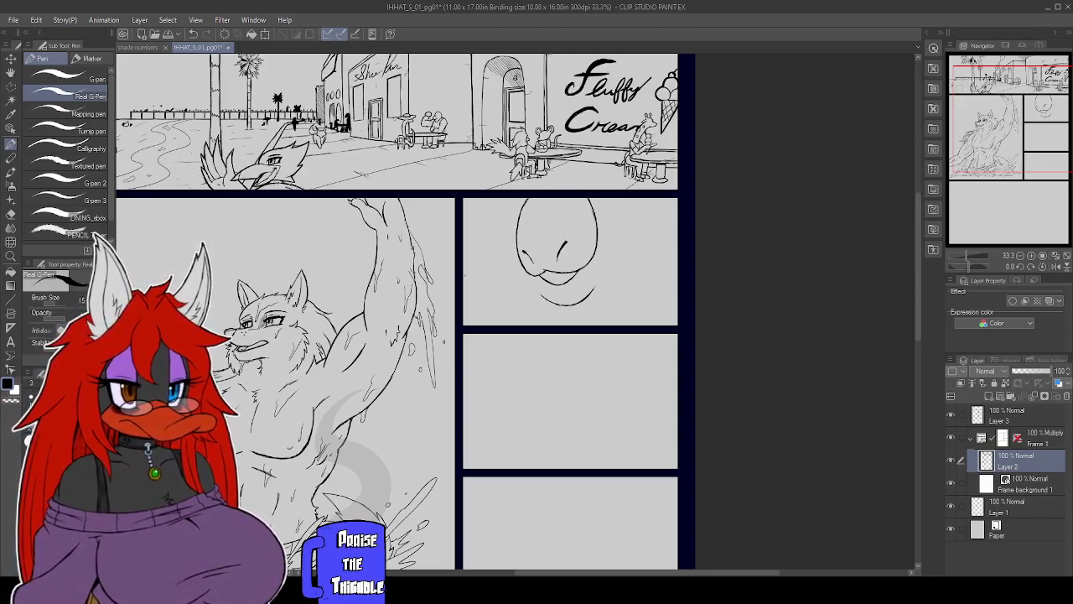
Draw one broad curved jaw line across the full width of the panel and refine the inside of the small mouth
{"action": "mouse_move", "coordinate": [464, 279]}
{"action": "left_mouse_down"}
{"action": "mouse_move", "coordinate": [486, 296]}
{"action": "mouse_move", "coordinate": [551, 308]}
{"action": "left_mouse_up"}
{"action": "left_click_drag", "start_coordinate": [523, 307], "coordinate": [572, 311]}
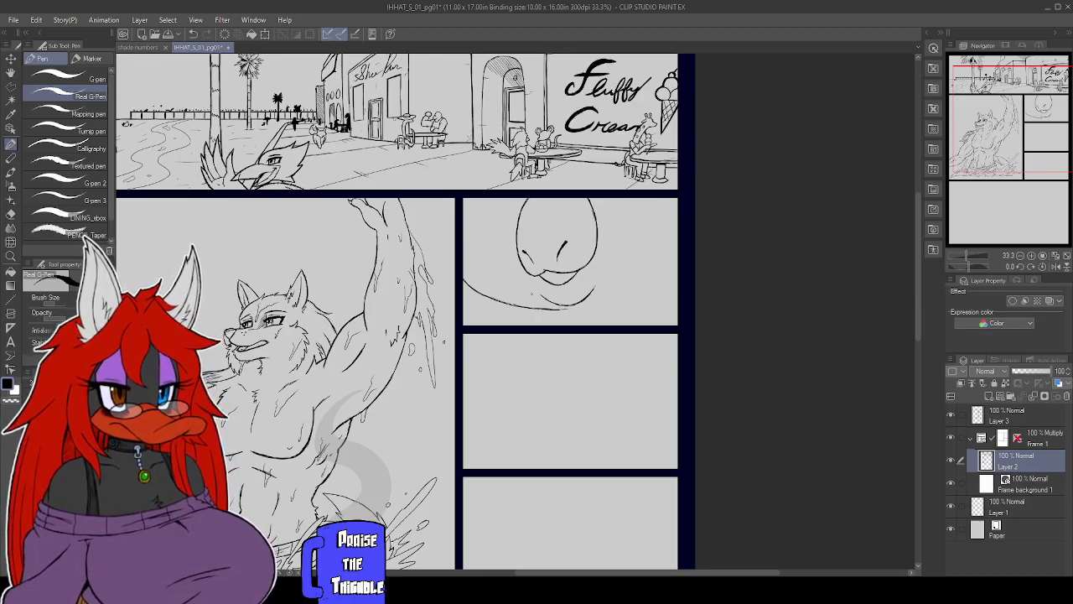
{"action": "mouse_move", "coordinate": [478, 293]}
{"action": "left_mouse_down"}
{"action": "mouse_move", "coordinate": [564, 313]}
{"action": "mouse_move", "coordinate": [671, 279]}
{"action": "left_mouse_up"}
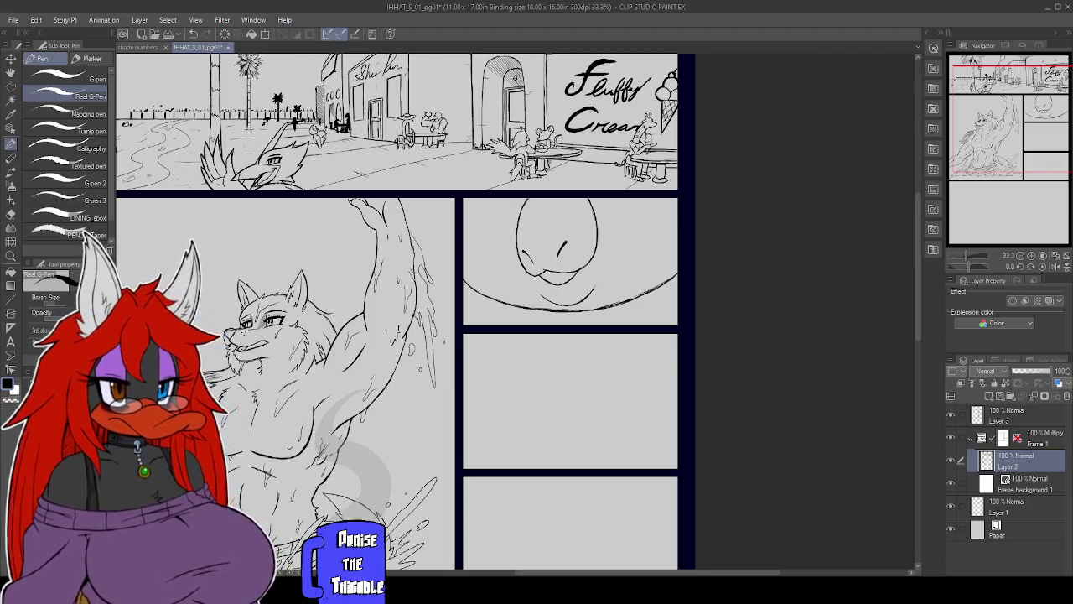
{"action": "left_click_drag", "start_coordinate": [605, 308], "coordinate": [626, 301]}
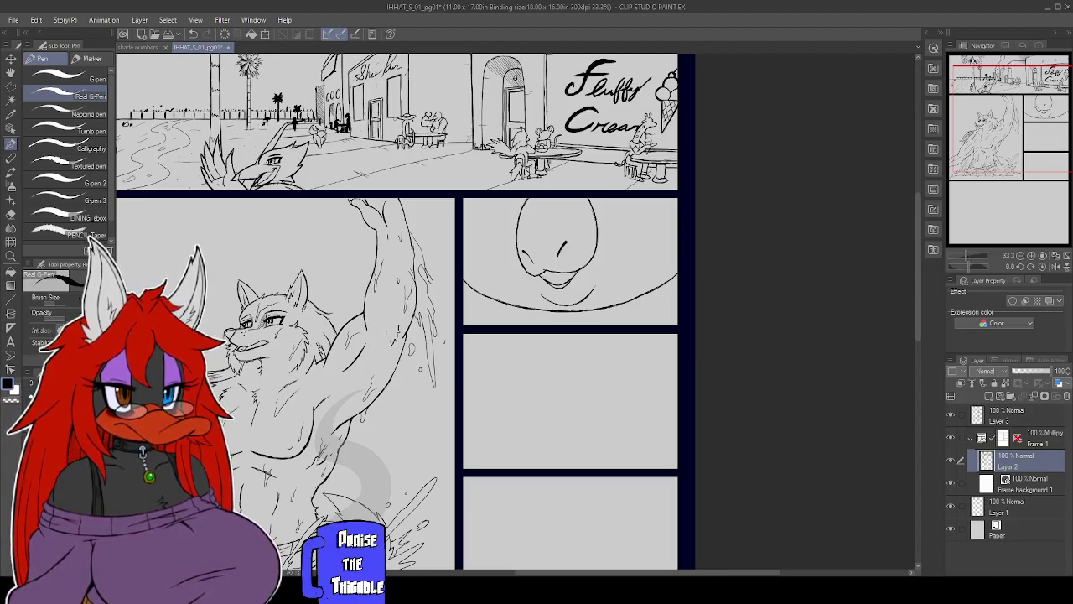
{"action": "left_click_drag", "start_coordinate": [549, 271], "coordinate": [558, 278]}
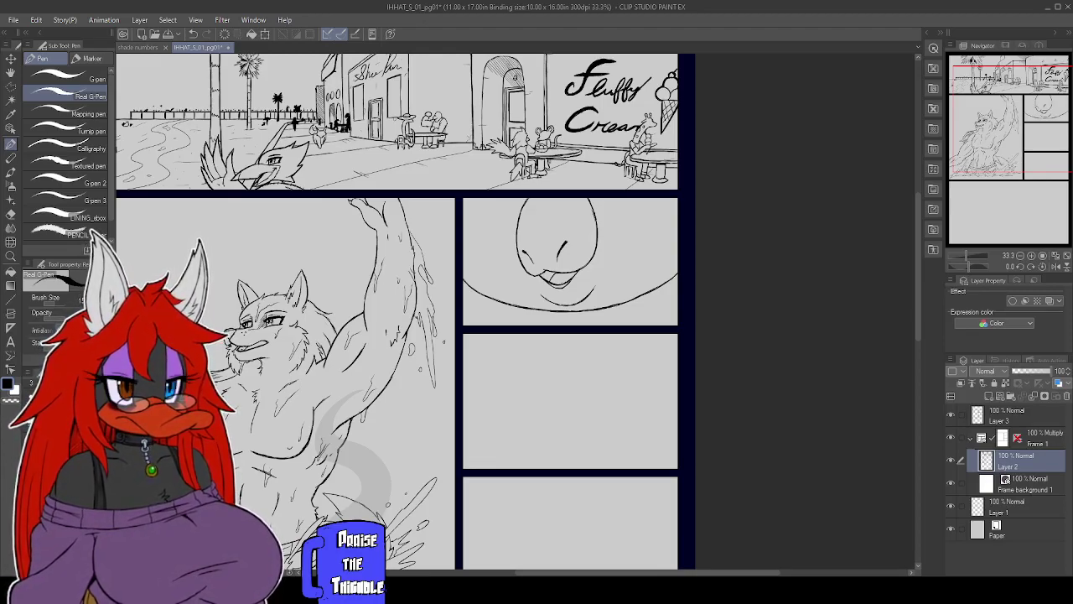
{"action": "left_click_drag", "start_coordinate": [562, 278], "coordinate": [577, 284]}
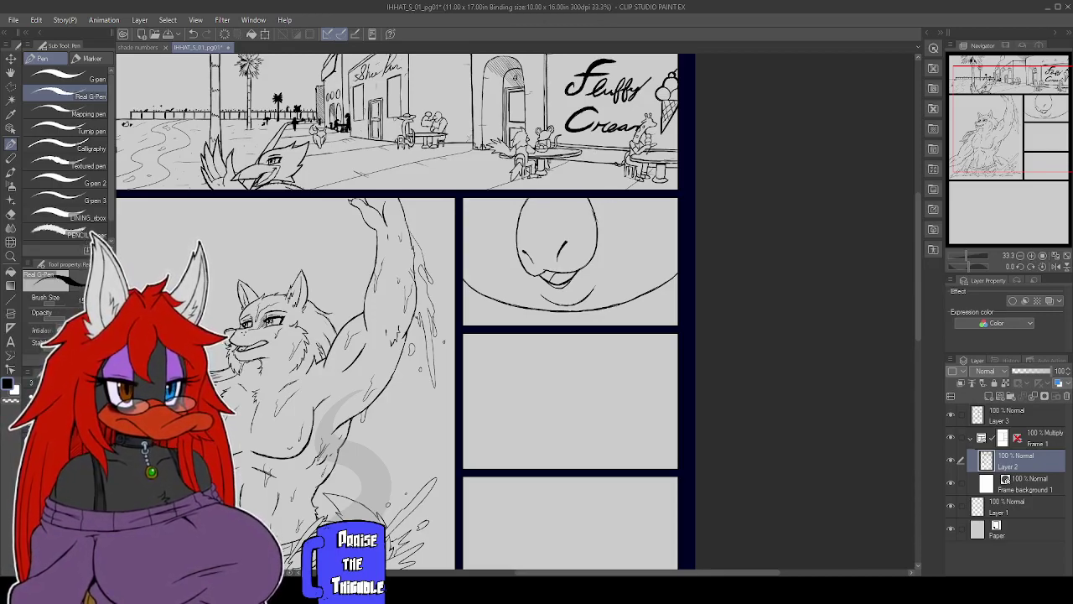
Draw the lower curve of the right-hand eye at the panel's upper edge, and undo the trial curve for the left-hand eye
{"action": "left_click_drag", "start_coordinate": [612, 198], "coordinate": [656, 202]}
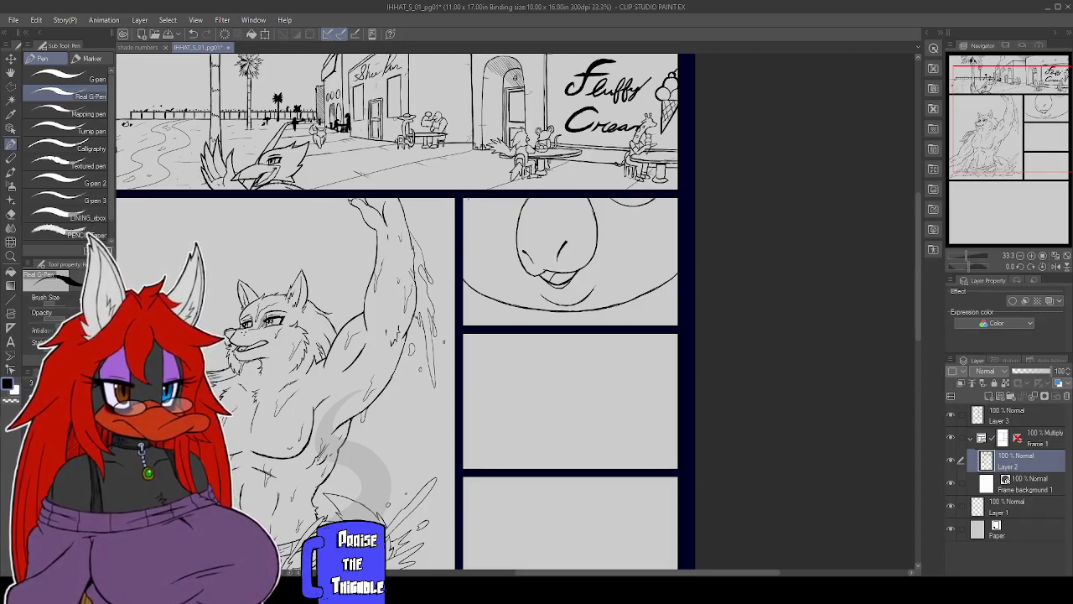
{"action": "left_click_drag", "start_coordinate": [476, 202], "coordinate": [500, 199]}
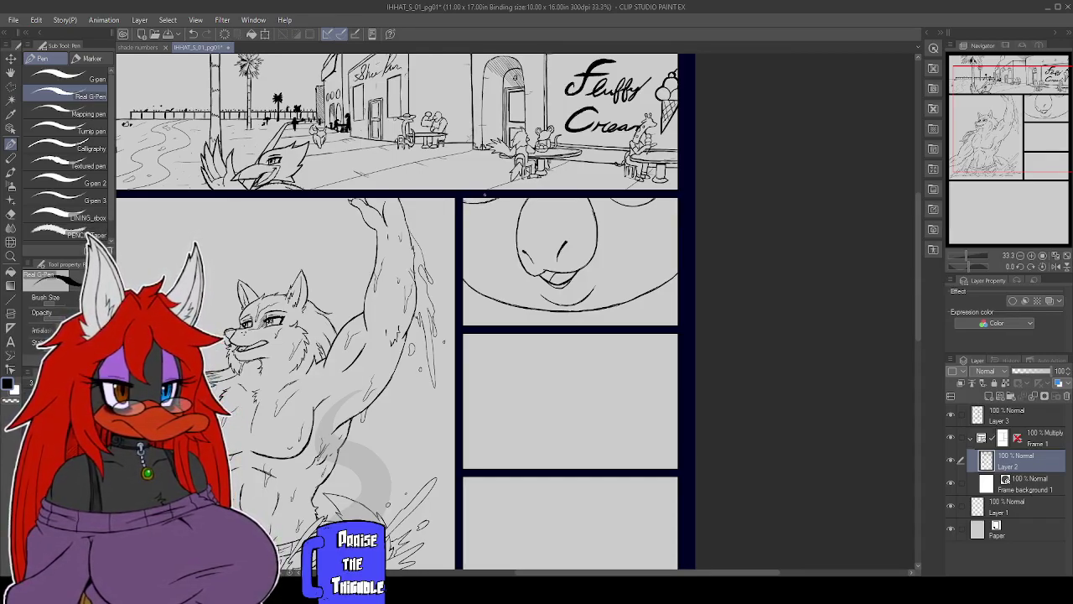
{"action": "key", "text": "ctrl+z"}
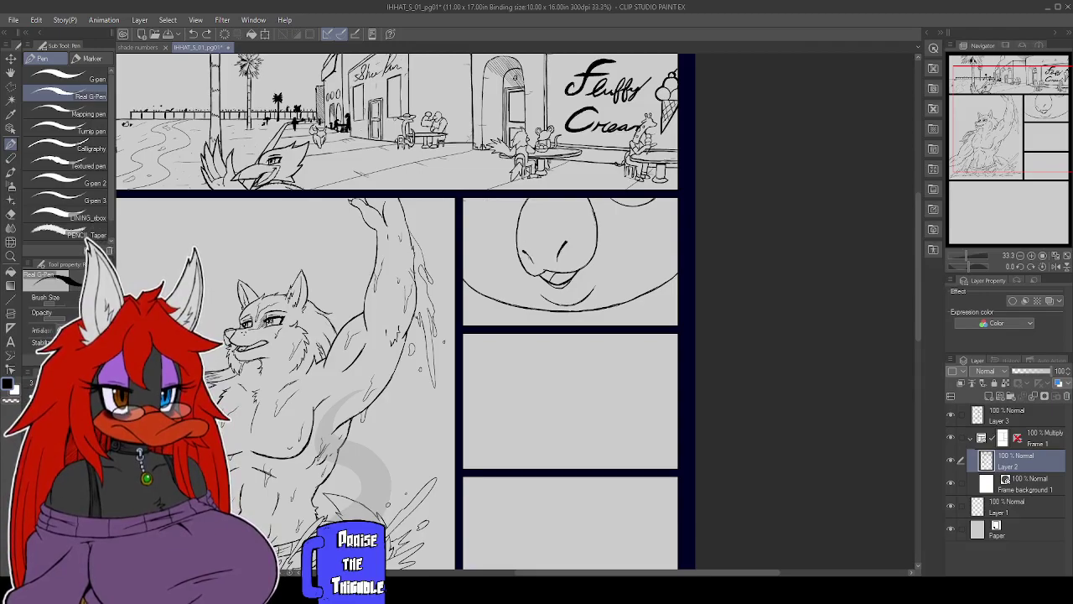
Select both nostril marks with a polyline selection, rotate and reposition them on the muzzle, and deselect
{"action": "left_click_drag", "start_coordinate": [524, 250], "coordinate": [530, 261]}
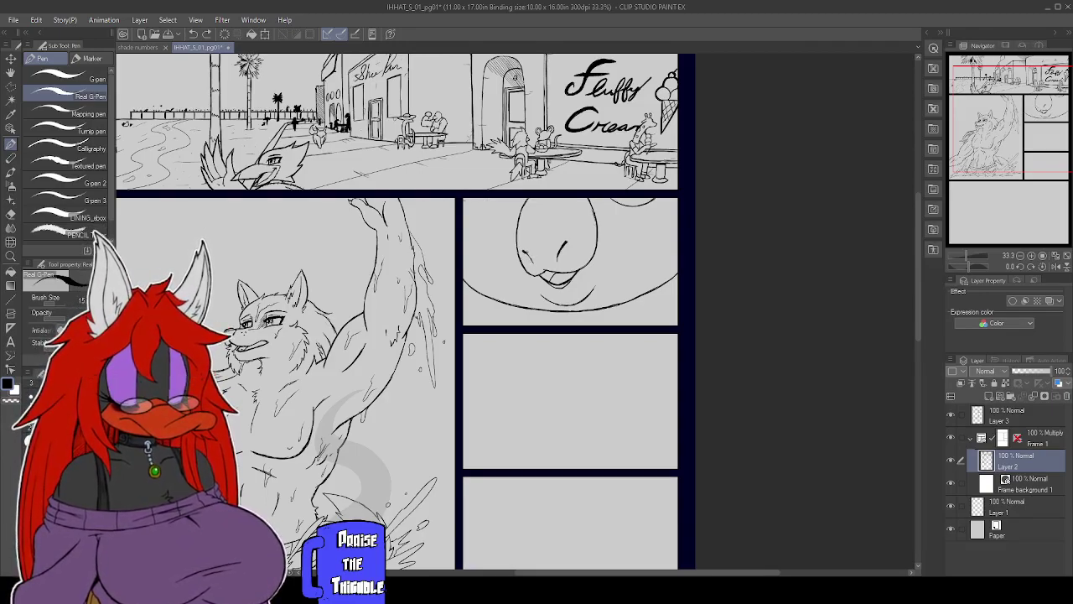
{"action": "key", "text": "m"}
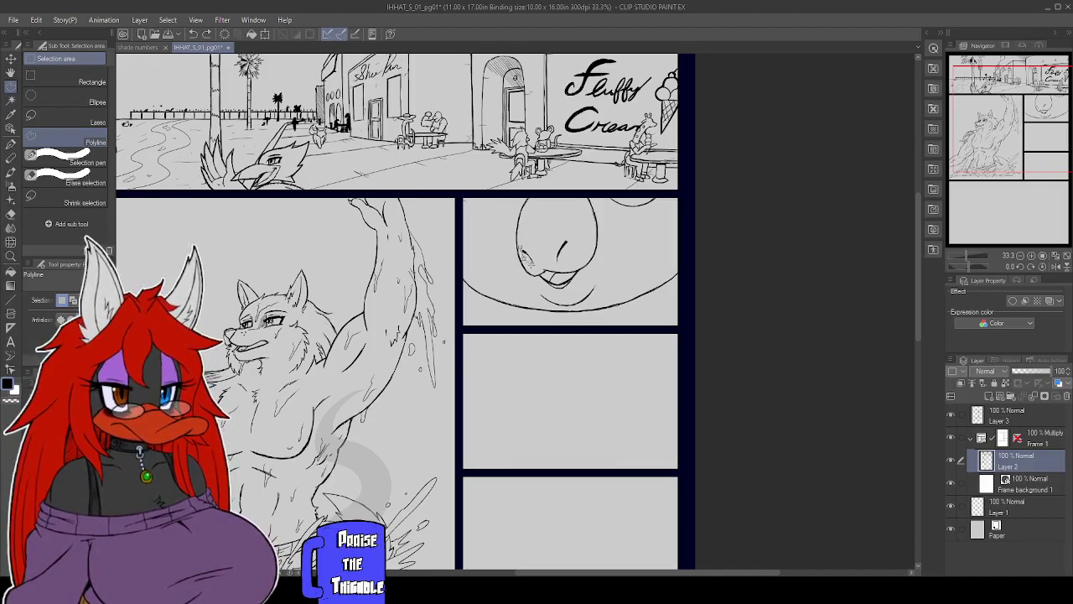
{"action": "left_click", "coordinate": [531, 265]}
{"action": "left_click", "coordinate": [561, 267]}
{"action": "left_click", "coordinate": [579, 242]}
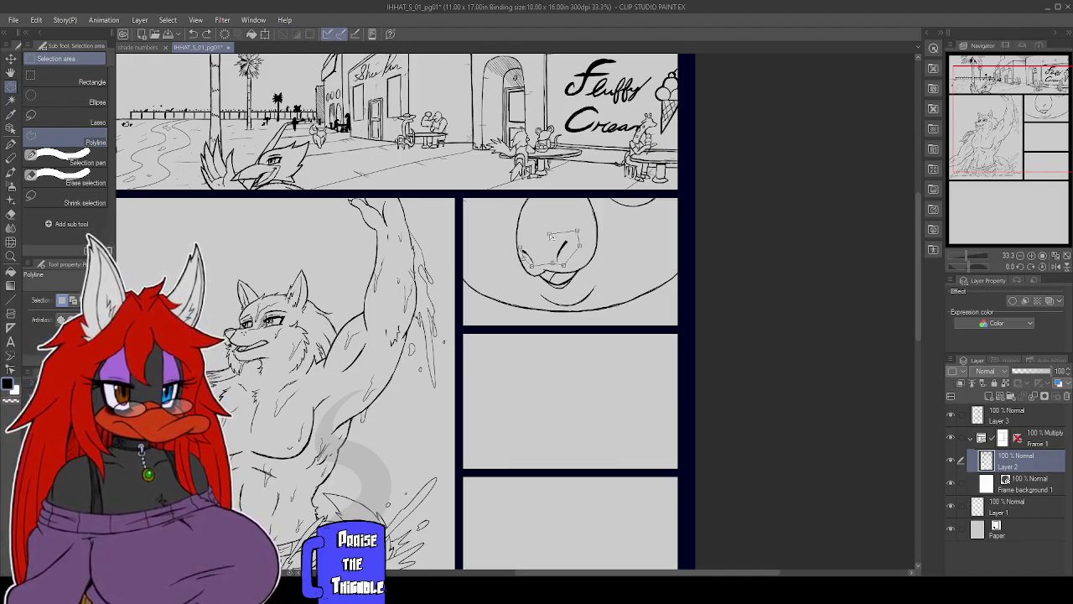
{"action": "double_click", "coordinate": [549, 235]}
{"action": "key", "text": "k"}
{"action": "left_click_drag", "start_coordinate": [553, 245], "coordinate": [553, 243]}
{"action": "key", "text": "ctrl+t"}
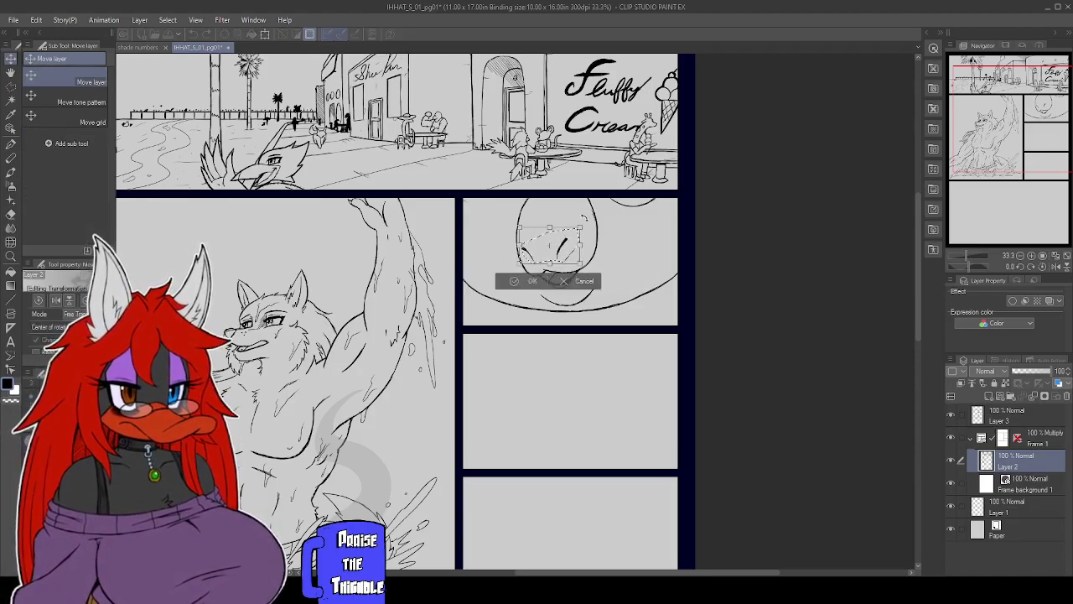
{"action": "left_click_drag", "start_coordinate": [568, 239], "coordinate": [572, 242]}
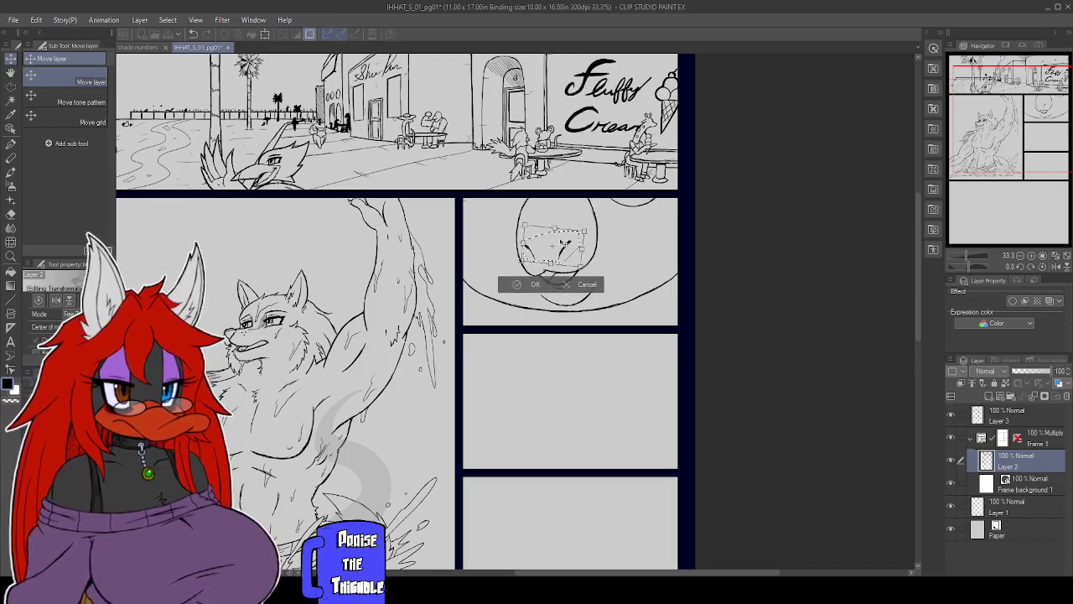
{"action": "left_click", "coordinate": [515, 285]}
{"action": "key", "text": "ctrl+d"}
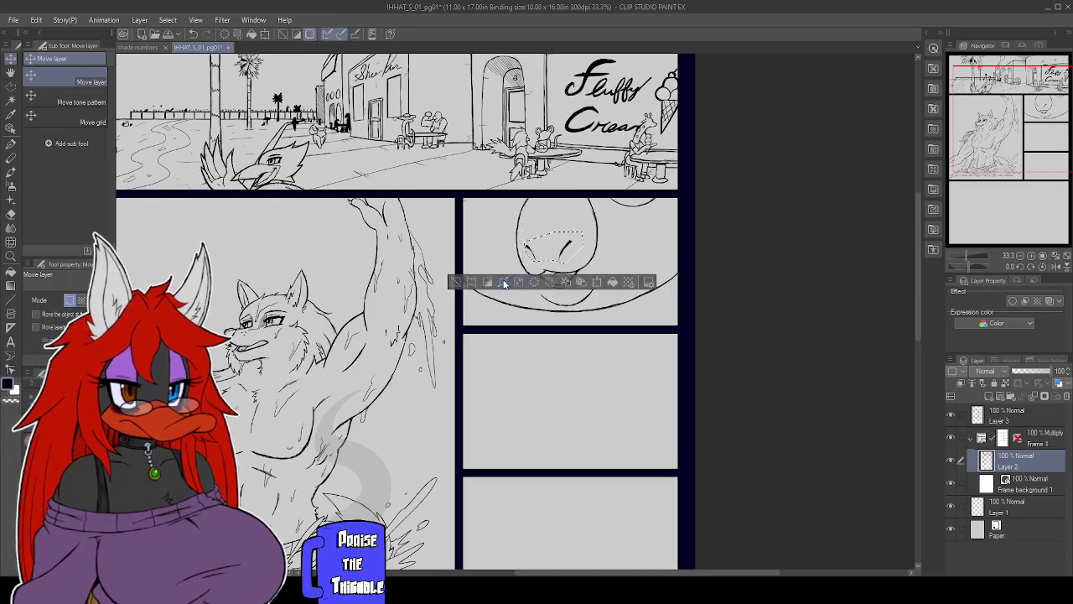
Draw a collar band with a buckle below the jaw line, using the Real G-Pen
{"action": "key", "text": "p"}
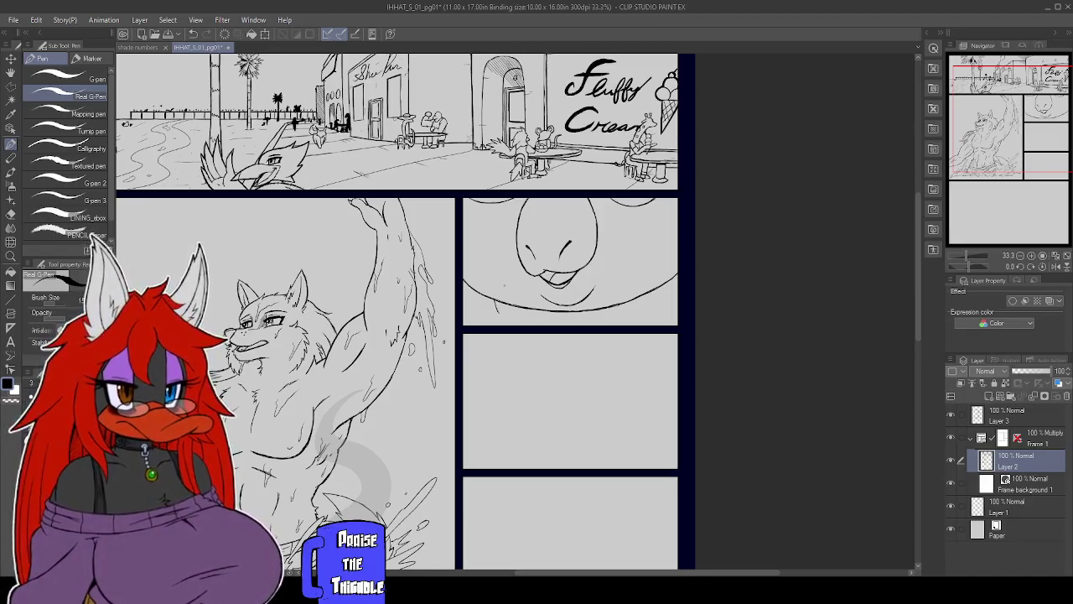
{"action": "mouse_move", "coordinate": [496, 315]}
{"action": "left_mouse_down"}
{"action": "mouse_move", "coordinate": [559, 324]}
{"action": "mouse_move", "coordinate": [634, 312]}
{"action": "left_mouse_up"}
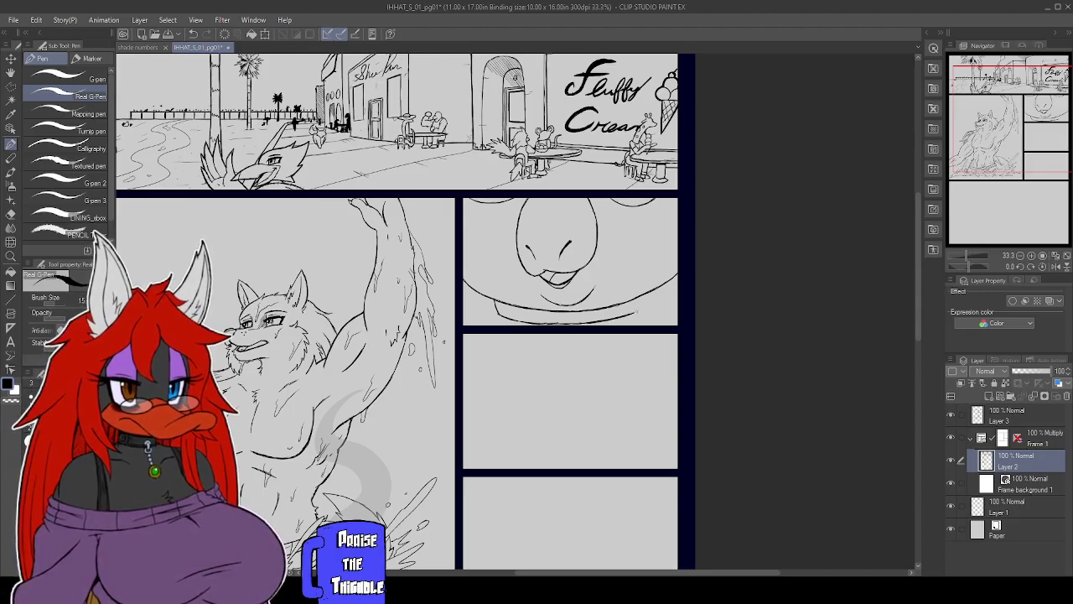
{"action": "mouse_move", "coordinate": [639, 299]}
{"action": "left_mouse_down"}
{"action": "mouse_move", "coordinate": [636, 316]}
{"action": "mouse_move", "coordinate": [550, 325]}
{"action": "left_mouse_up"}
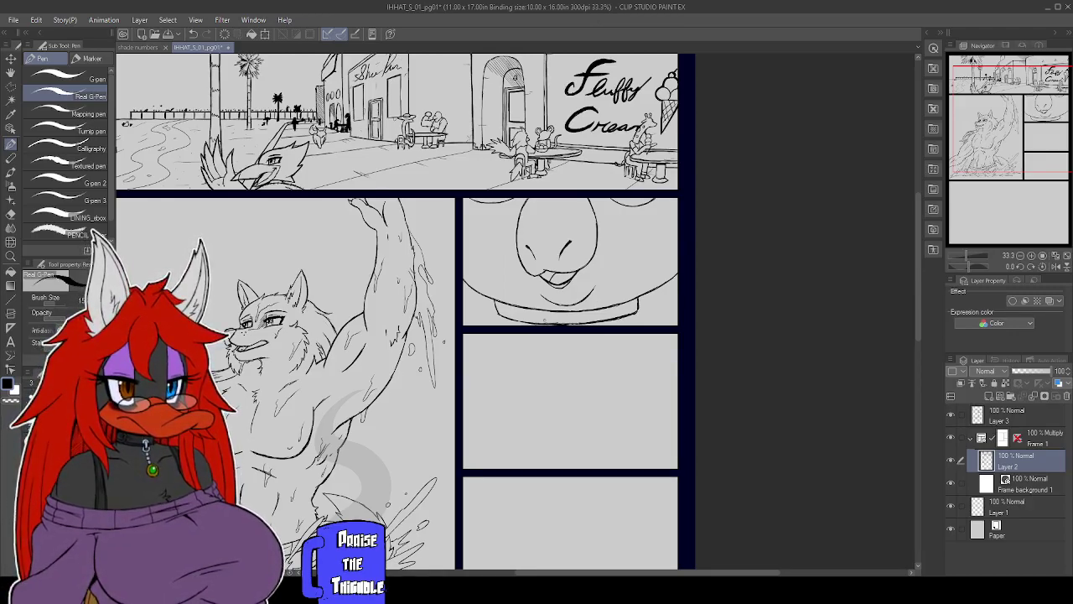
{"action": "left_click_drag", "start_coordinate": [550, 324], "coordinate": [535, 322]}
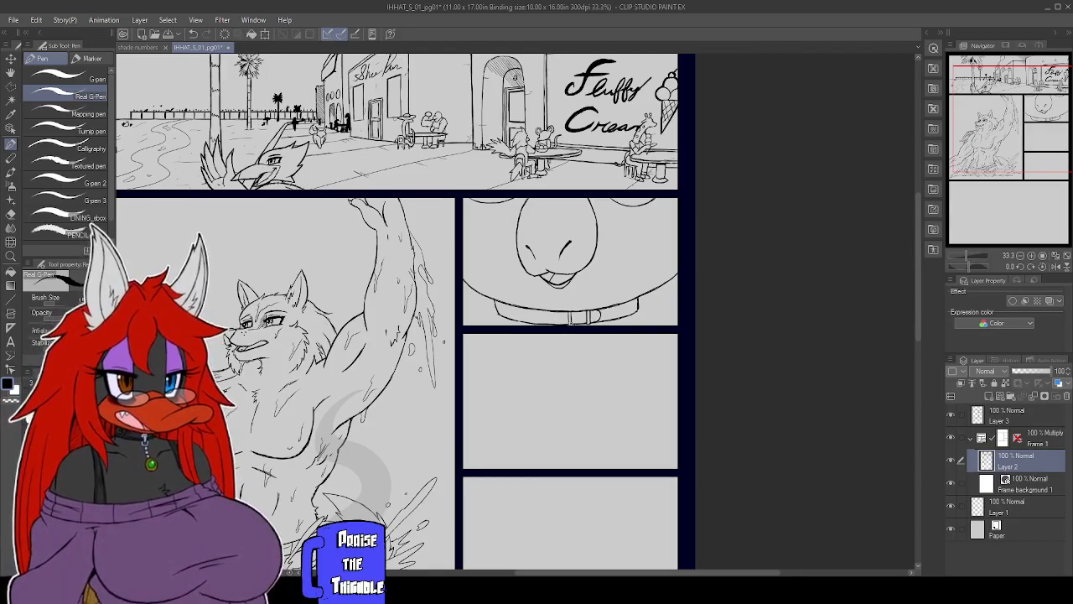
Detail the collar buckle, add hatching to the collar band, and draw pointed tufts on both sides of the collar
{"action": "left_click_drag", "start_coordinate": [568, 312], "coordinate": [569, 327]}
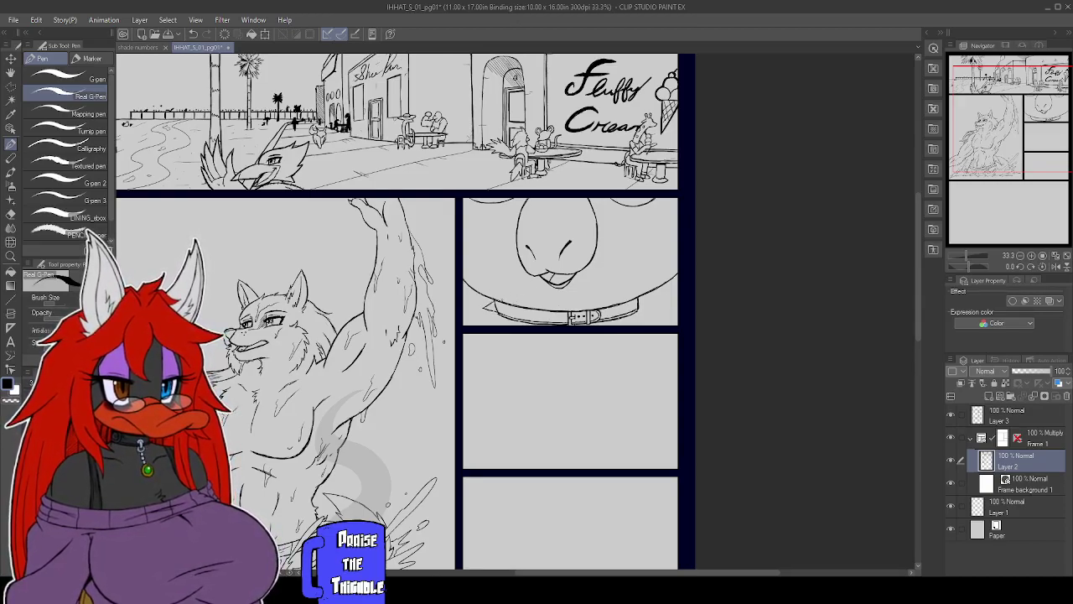
{"action": "left_click_drag", "start_coordinate": [517, 327], "coordinate": [535, 319]}
{"action": "left_click_drag", "start_coordinate": [525, 327], "coordinate": [539, 317]}
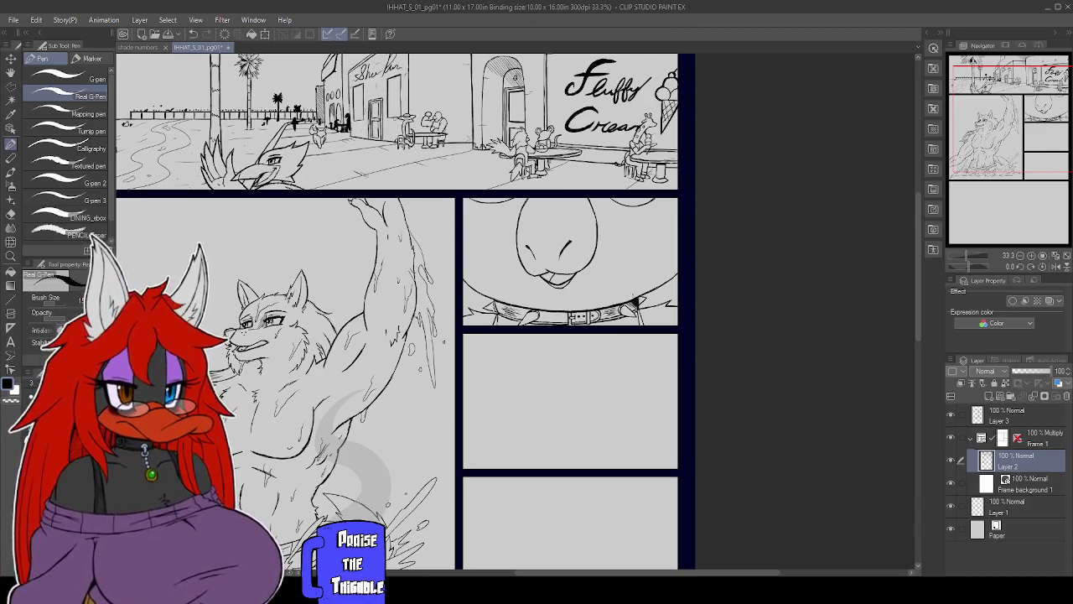
Draw two mirrored curves flaring outward from the upper edge of the empty panel below the muzzle close-up
{"action": "left_click_drag", "start_coordinate": [707, 420], "coordinate": [731, 355]}
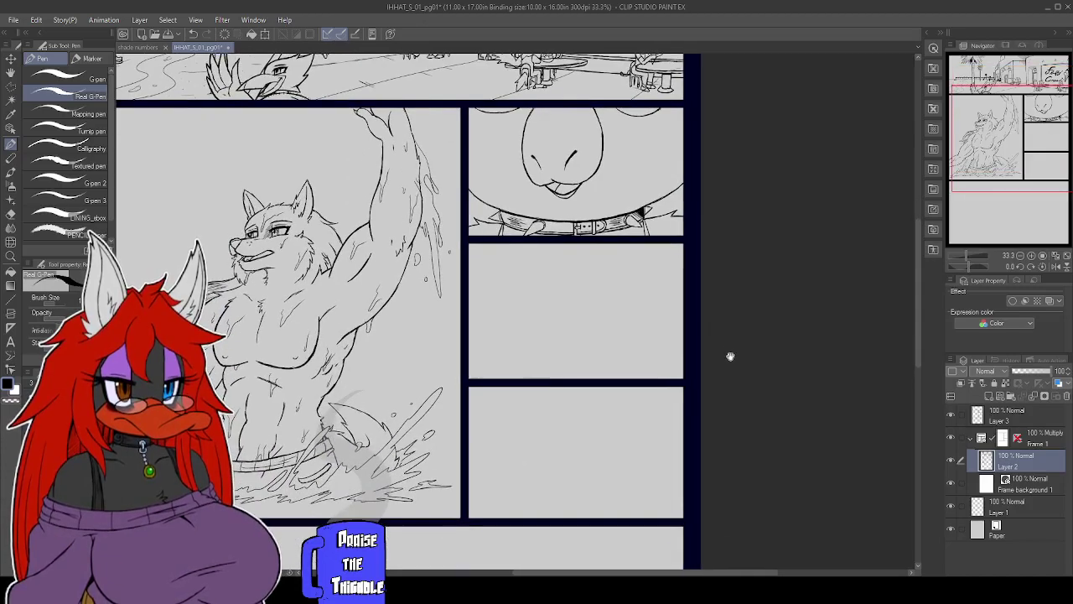
{"action": "left_click_drag", "start_coordinate": [758, 301], "coordinate": [732, 354]}
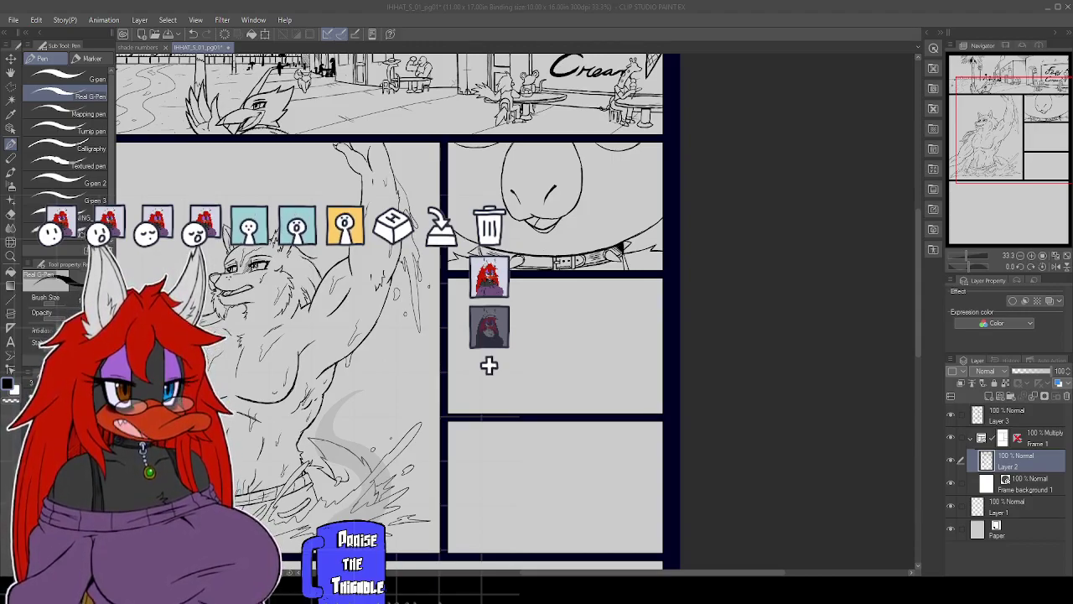
{"action": "key", "text": "Escape"}
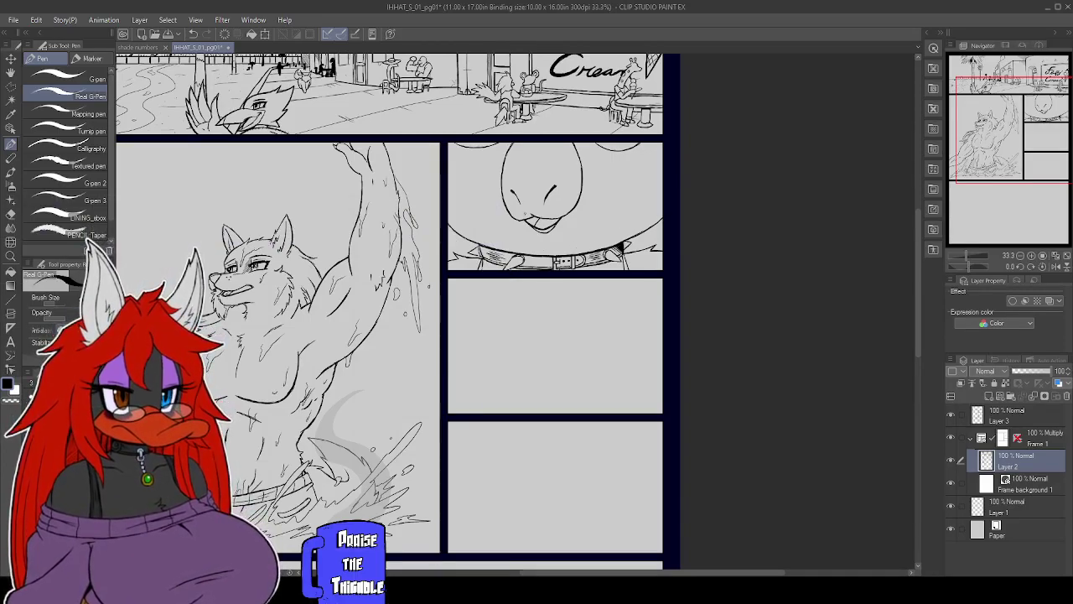
{"action": "left_click_drag", "start_coordinate": [542, 279], "coordinate": [498, 309]}
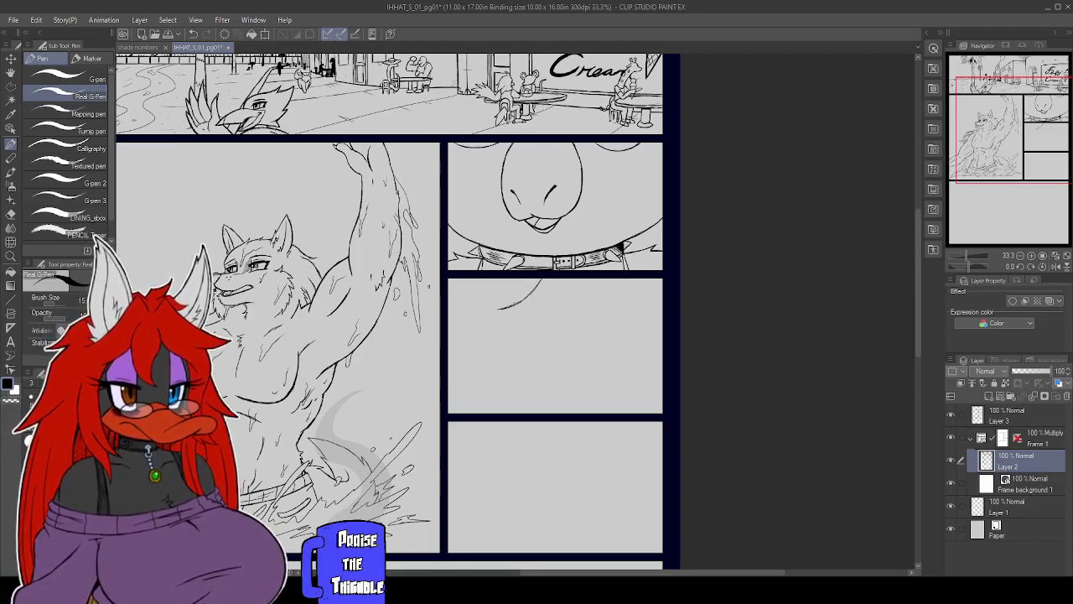
{"action": "mouse_move", "coordinate": [540, 282]}
{"action": "left_mouse_down"}
{"action": "mouse_move", "coordinate": [516, 304]}
{"action": "mouse_move", "coordinate": [532, 293]}
{"action": "left_mouse_up"}
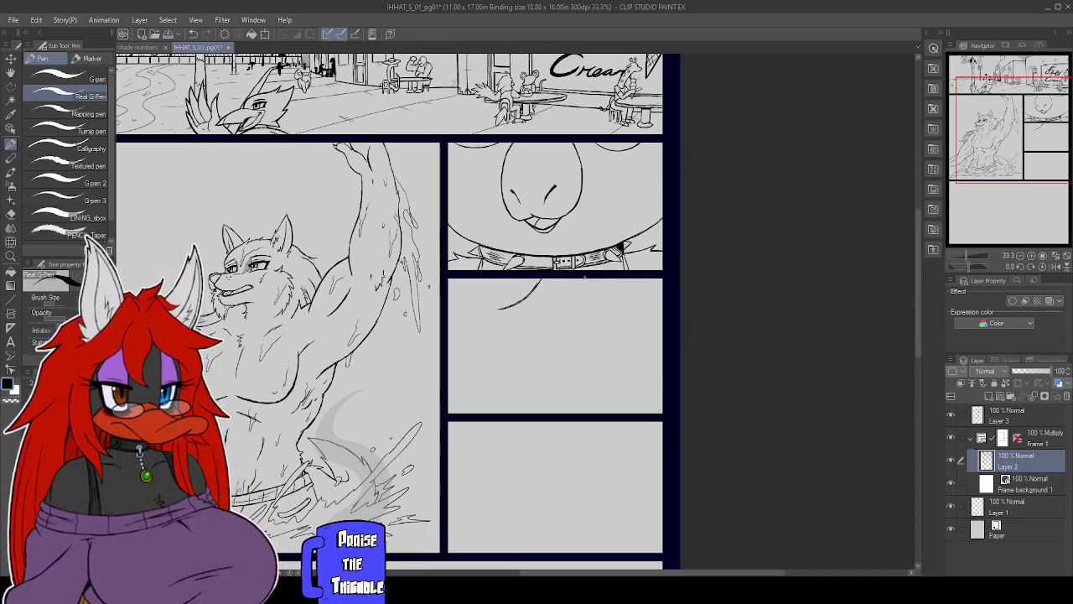
{"action": "left_click_drag", "start_coordinate": [589, 278], "coordinate": [609, 310]}
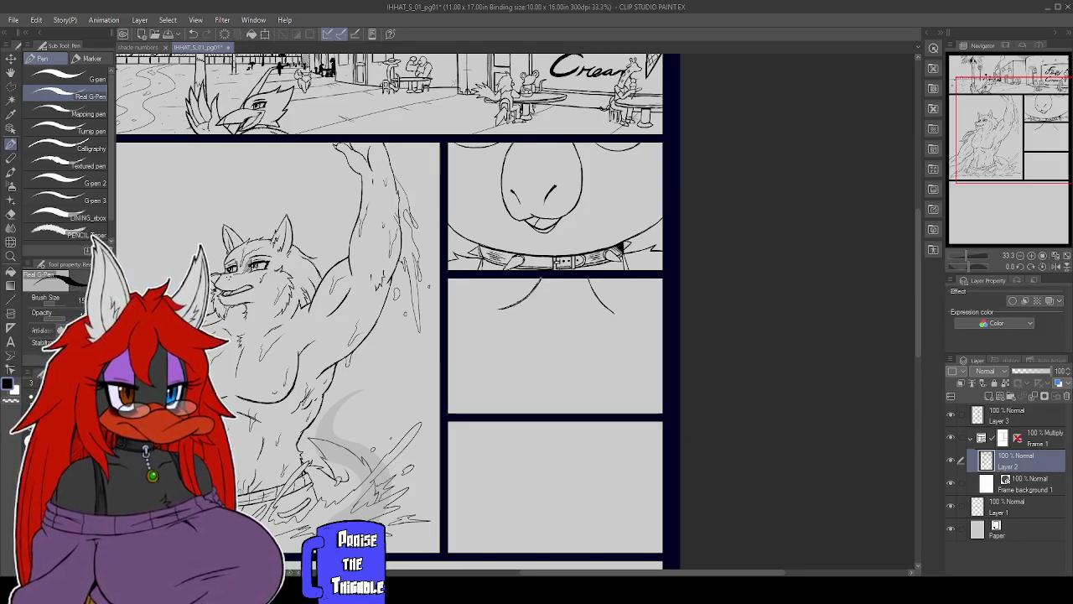
{"action": "left_click_drag", "start_coordinate": [498, 309], "coordinate": [492, 311]}
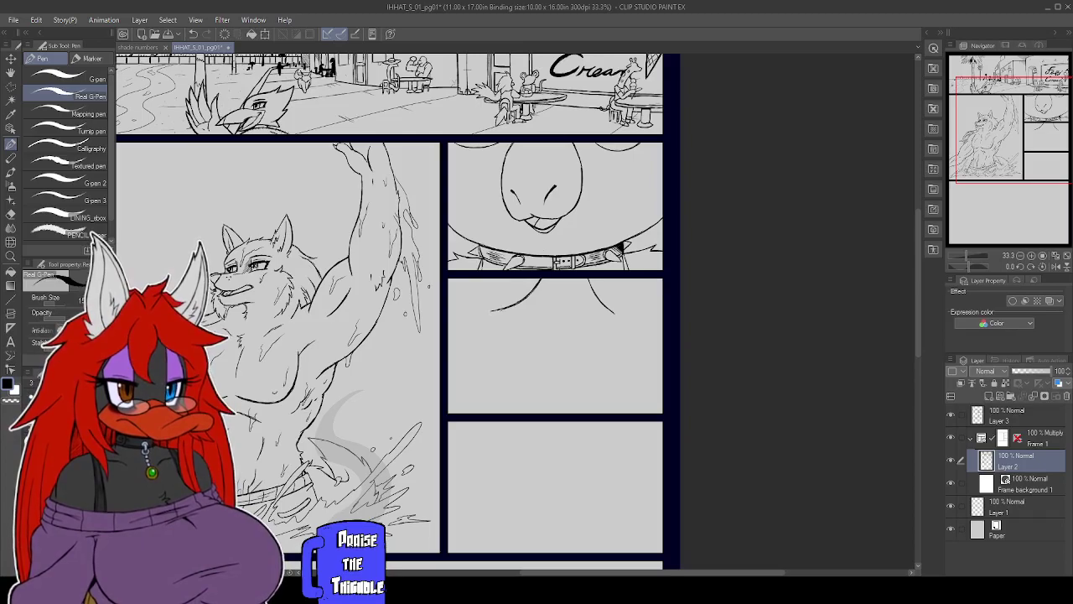
{"action": "mouse_move", "coordinate": [589, 279]}
{"action": "left_mouse_down"}
{"action": "mouse_move", "coordinate": [614, 311]}
{"action": "mouse_move", "coordinate": [630, 316]}
{"action": "mouse_move", "coordinate": [600, 295]}
{"action": "mouse_move", "coordinate": [633, 313]}
{"action": "left_mouse_up"}
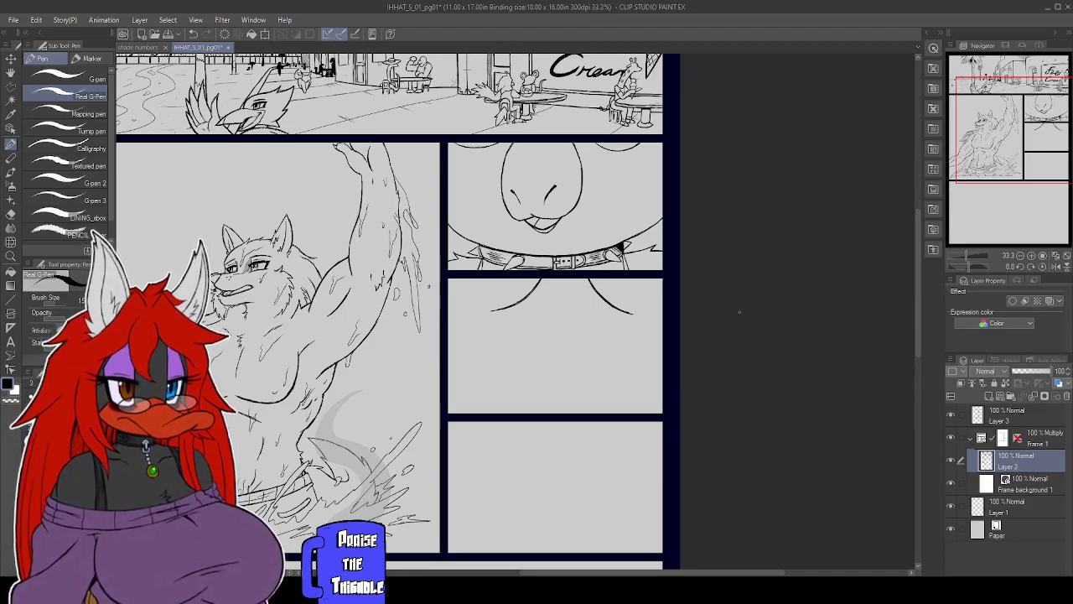
Start a vertical centre line between the two curves and draw two long side lines tapering inward to the panel's lower edge
{"action": "scroll", "coordinate": [676, 269], "scroll_direction": "up", "scroll_amount": 3}
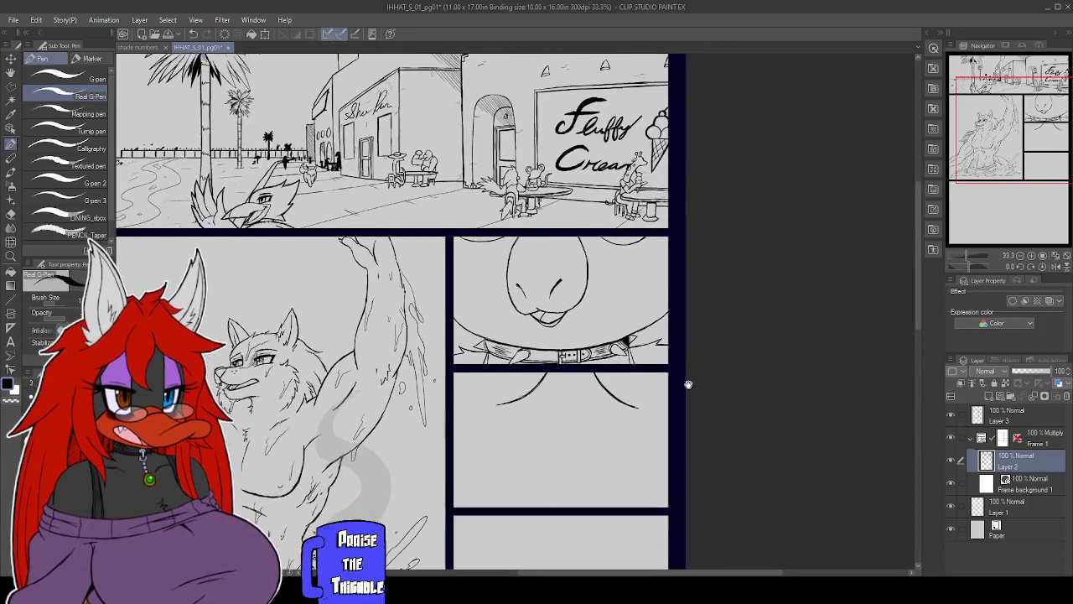
{"action": "scroll", "coordinate": [671, 395], "scroll_direction": "down", "scroll_amount": 3}
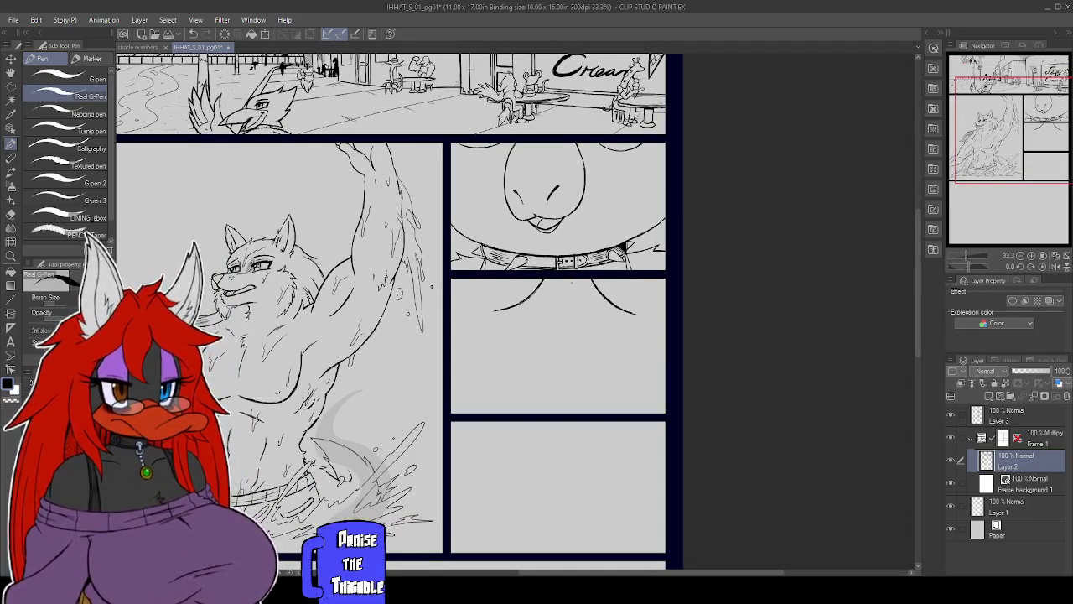
{"action": "left_click_drag", "start_coordinate": [572, 278], "coordinate": [574, 329]}
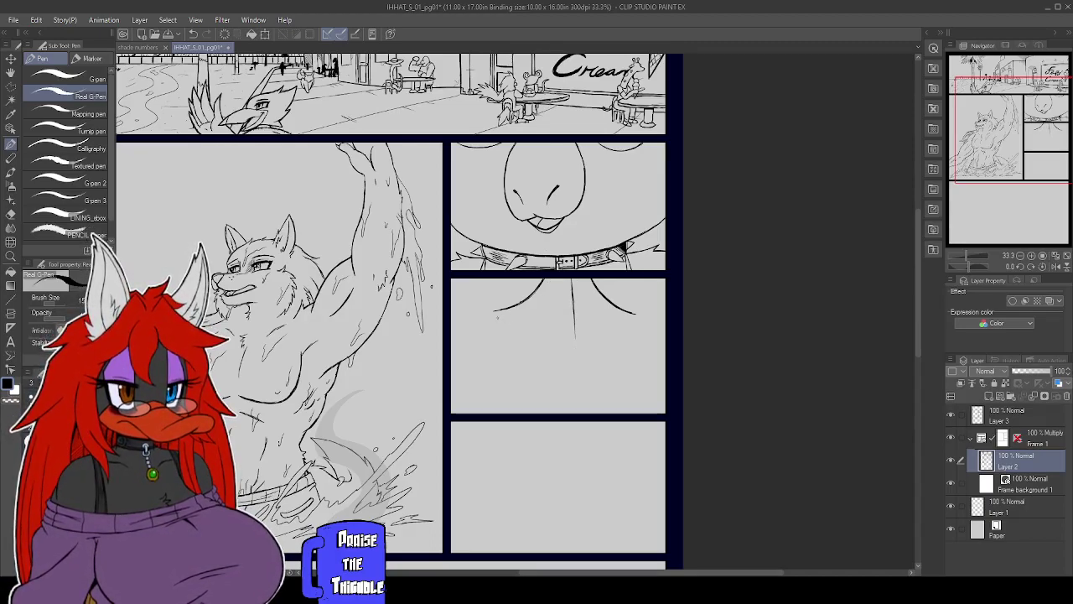
{"action": "left_click_drag", "start_coordinate": [503, 321], "coordinate": [555, 402]}
{"action": "mouse_move", "coordinate": [634, 324]}
{"action": "left_mouse_down"}
{"action": "mouse_move", "coordinate": [592, 369]}
{"action": "mouse_move", "coordinate": [582, 413]}
{"action": "left_mouse_up"}
{"action": "left_click_drag", "start_coordinate": [592, 369], "coordinate": [584, 396]}
{"action": "left_click_drag", "start_coordinate": [636, 322], "coordinate": [575, 349]}
{"action": "left_click_drag", "start_coordinate": [577, 389], "coordinate": [565, 414]}
Extend the vertical centre line to the panel's lower edge and strengthen it along its full height
{"action": "left_click_drag", "start_coordinate": [574, 346], "coordinate": [571, 396]}
{"action": "left_click_drag", "start_coordinate": [574, 327], "coordinate": [572, 360]}
{"action": "left_click_drag", "start_coordinate": [574, 278], "coordinate": [572, 334]}
{"action": "left_click_drag", "start_coordinate": [572, 324], "coordinate": [572, 355]}
{"action": "left_click_drag", "start_coordinate": [572, 296], "coordinate": [571, 330]}
{"action": "left_click_drag", "start_coordinate": [573, 277], "coordinate": [572, 300]}
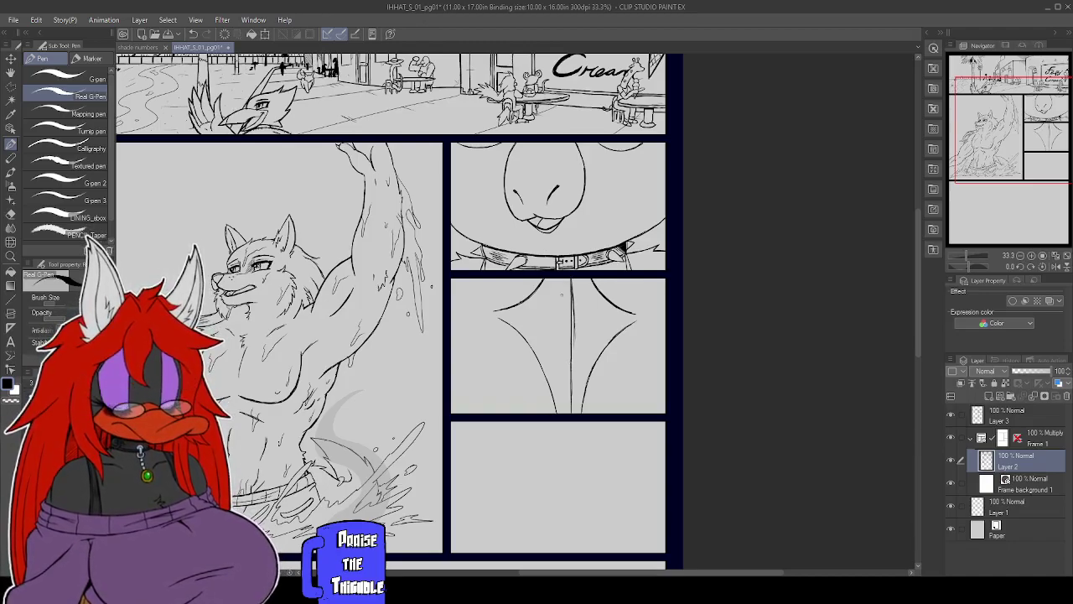
{"action": "mouse_move", "coordinate": [573, 296]}
{"action": "left_mouse_down"}
{"action": "mouse_move", "coordinate": [573, 315]}
{"action": "mouse_move", "coordinate": [573, 302]}
{"action": "left_mouse_up"}
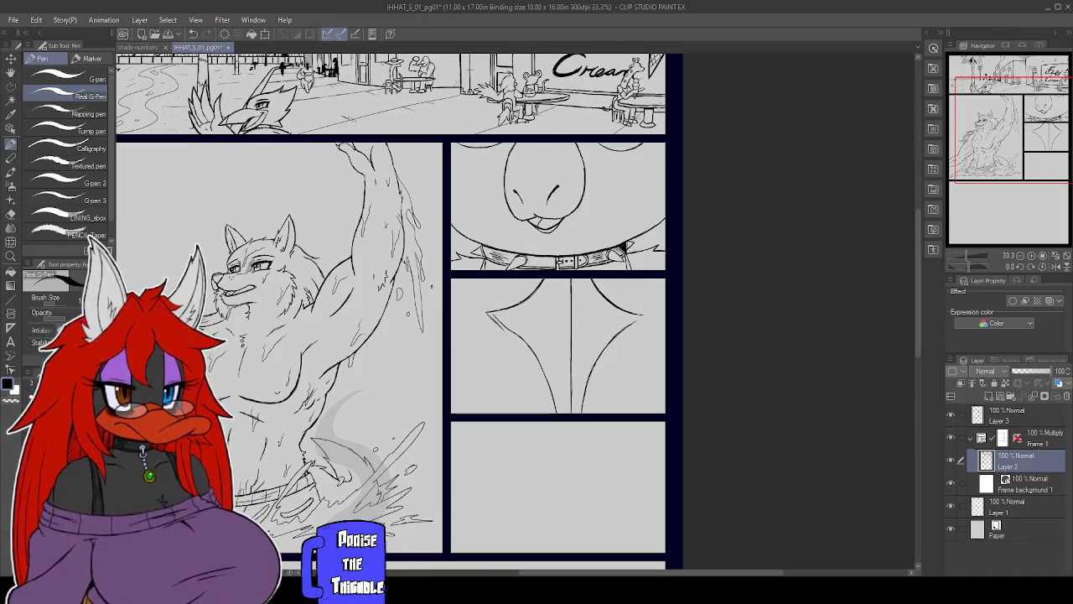
Add inner contour lines along both slanted sides of the tapered shape and close its outer corner points
{"action": "left_click_drag", "start_coordinate": [604, 352], "coordinate": [627, 330]}
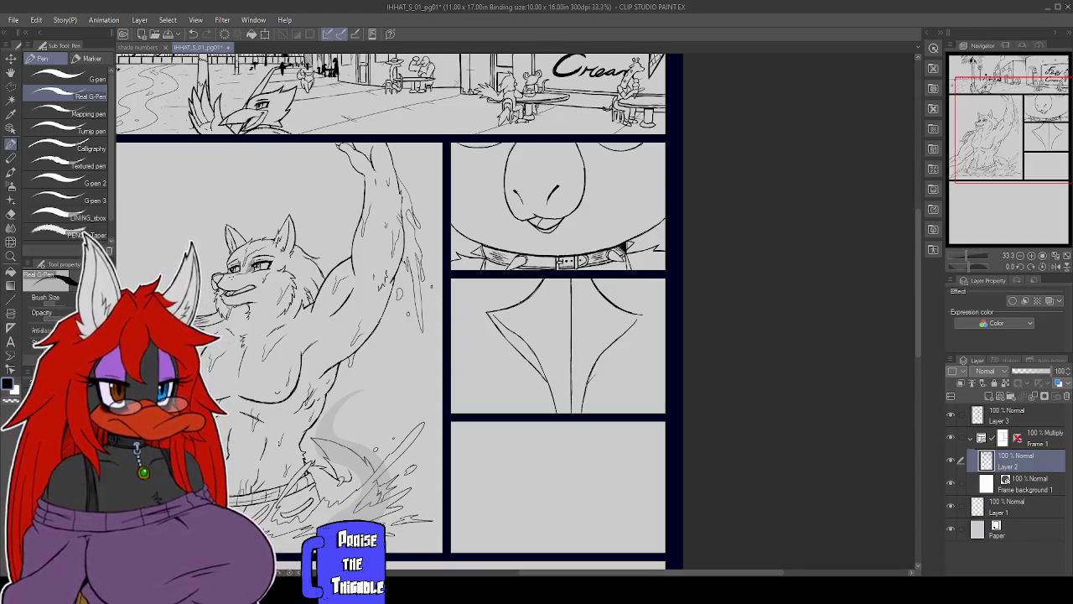
{"action": "mouse_move", "coordinate": [621, 349]}
{"action": "left_mouse_down"}
{"action": "mouse_move", "coordinate": [606, 362]}
{"action": "mouse_move", "coordinate": [637, 327]}
{"action": "left_mouse_up"}
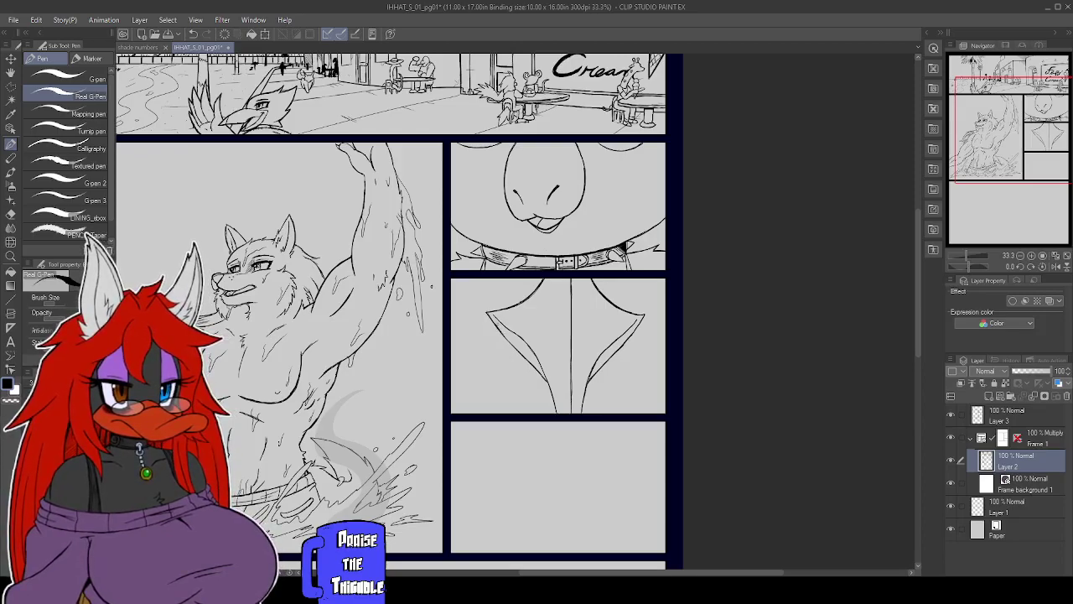
{"action": "left_click_drag", "start_coordinate": [503, 327], "coordinate": [537, 366]}
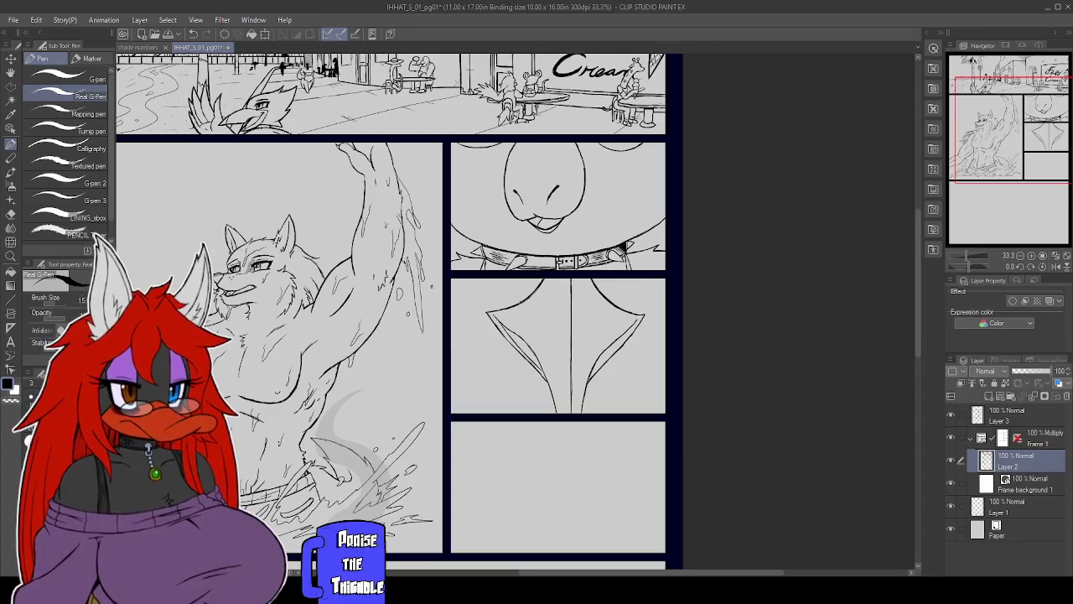
{"action": "left_click_drag", "start_coordinate": [590, 375], "coordinate": [633, 328]}
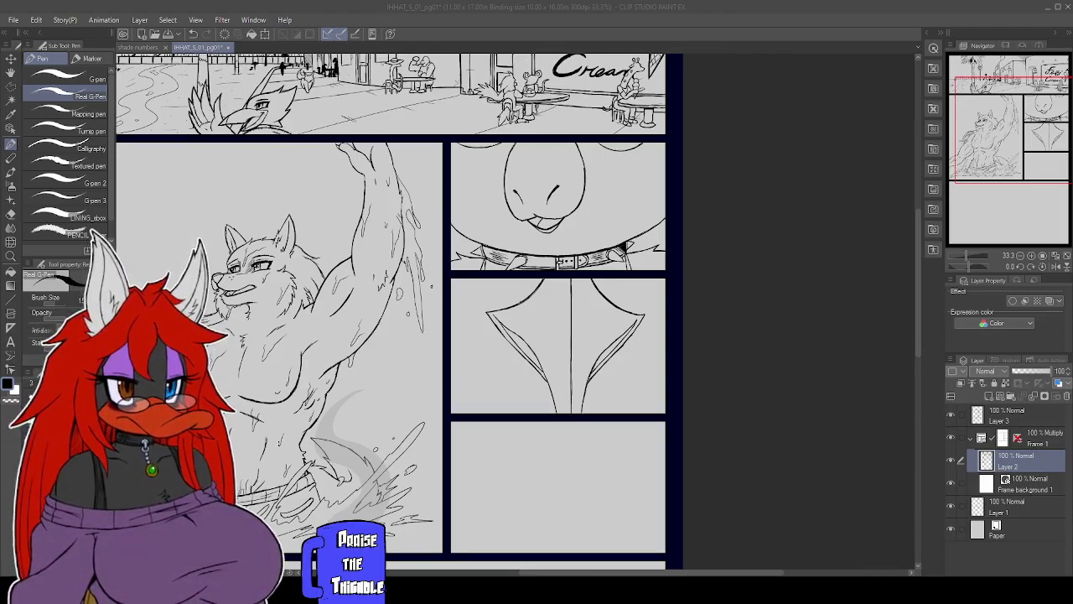
Draw a jagged fur outline from the panel's left edge down to the lower part of the tapered shape
{"action": "left_click", "coordinate": [725, 346]}
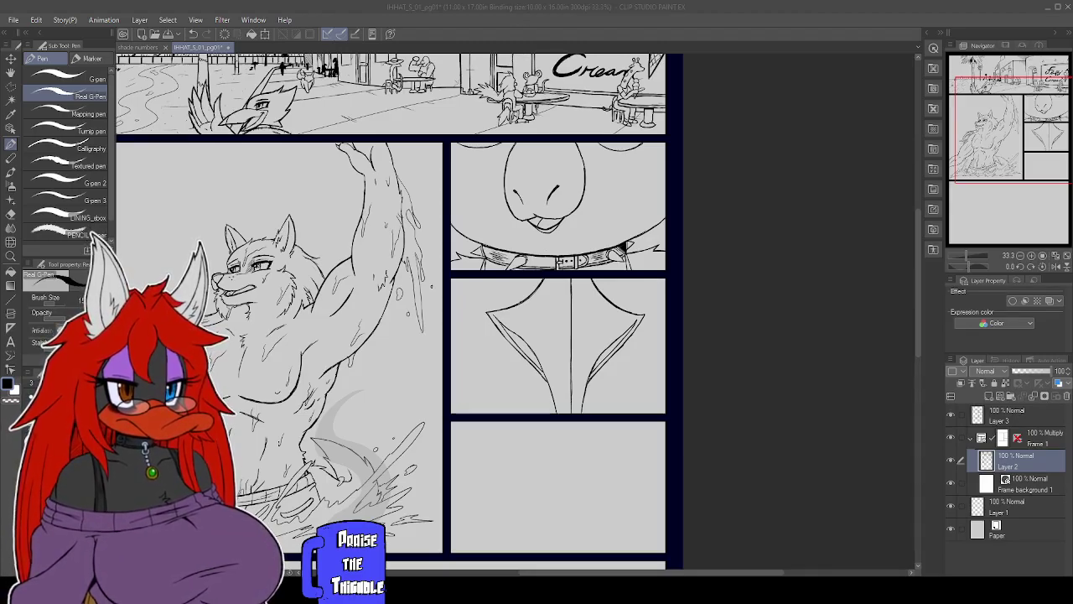
{"action": "left_click", "coordinate": [814, 301]}
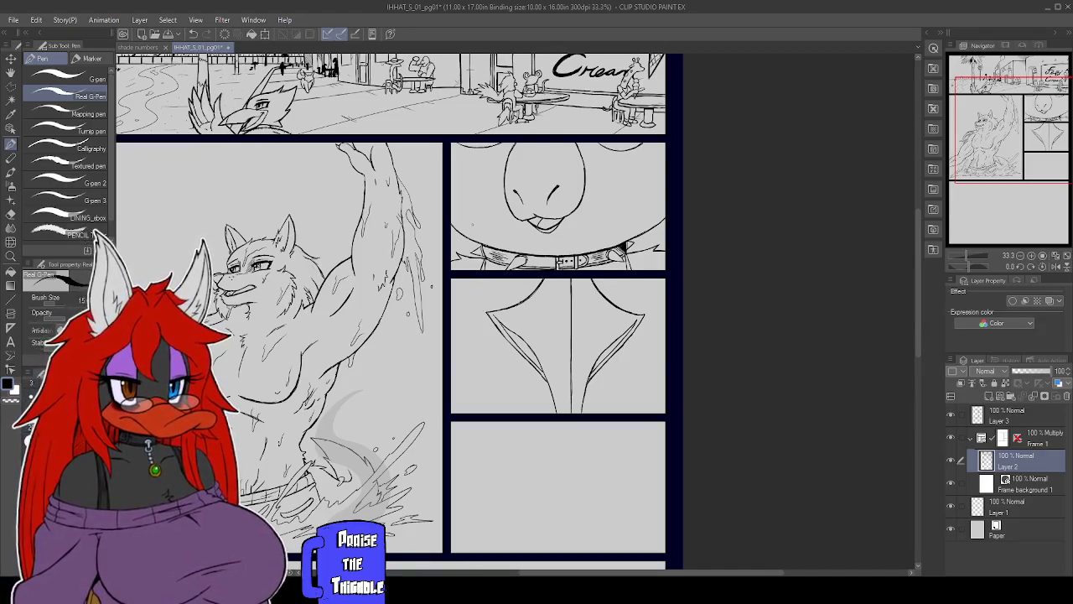
{"action": "left_click_drag", "start_coordinate": [450, 309], "coordinate": [489, 371]}
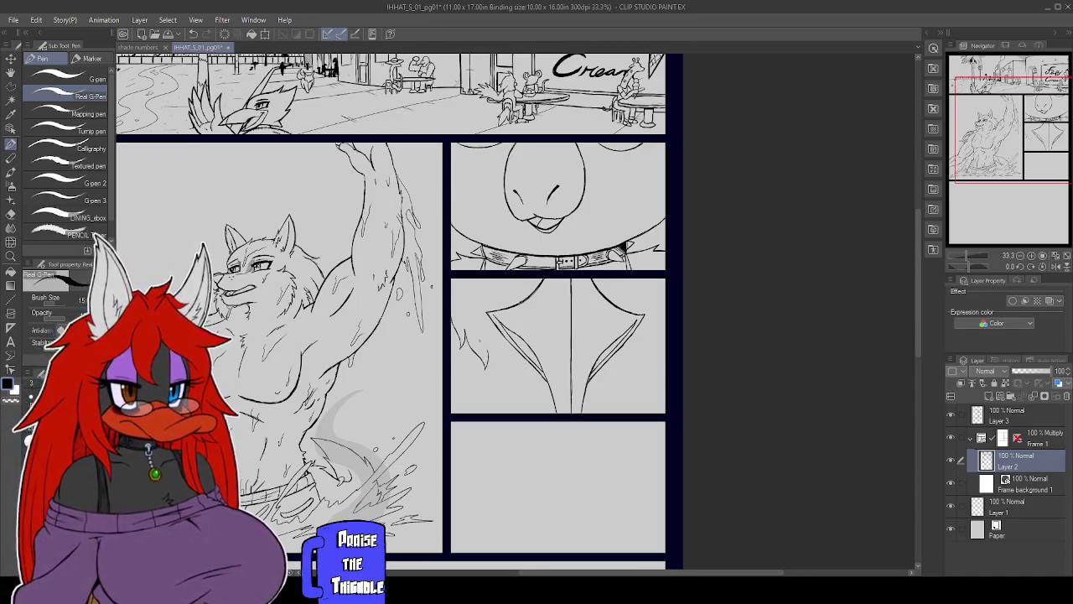
{"action": "left_click_drag", "start_coordinate": [504, 371], "coordinate": [541, 383]}
{"action": "mouse_move", "coordinate": [533, 378]}
{"action": "left_mouse_down"}
{"action": "mouse_move", "coordinate": [549, 388]}
{"action": "mouse_move", "coordinate": [526, 381]}
{"action": "mouse_move", "coordinate": [536, 388]}
{"action": "left_mouse_up"}
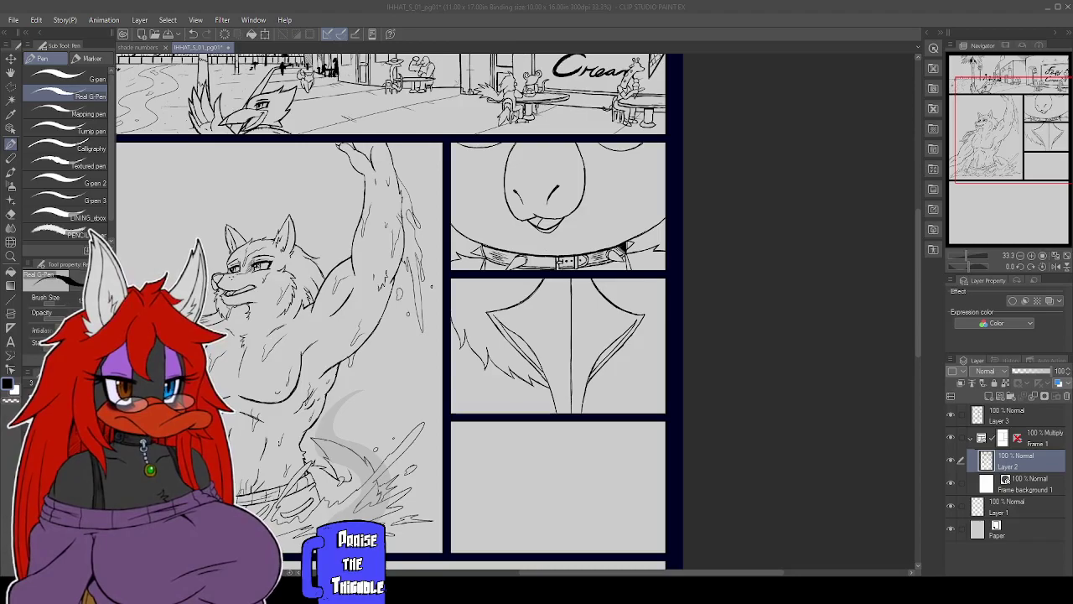
{"action": "left_click", "coordinate": [646, 329]}
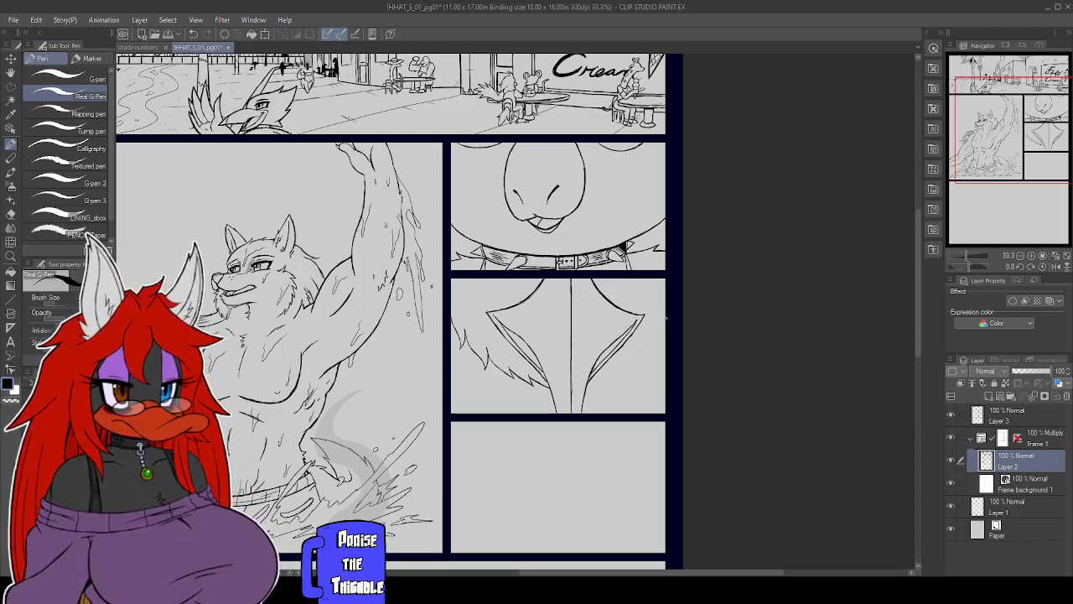
{"action": "left_click_drag", "start_coordinate": [669, 322], "coordinate": [660, 346]}
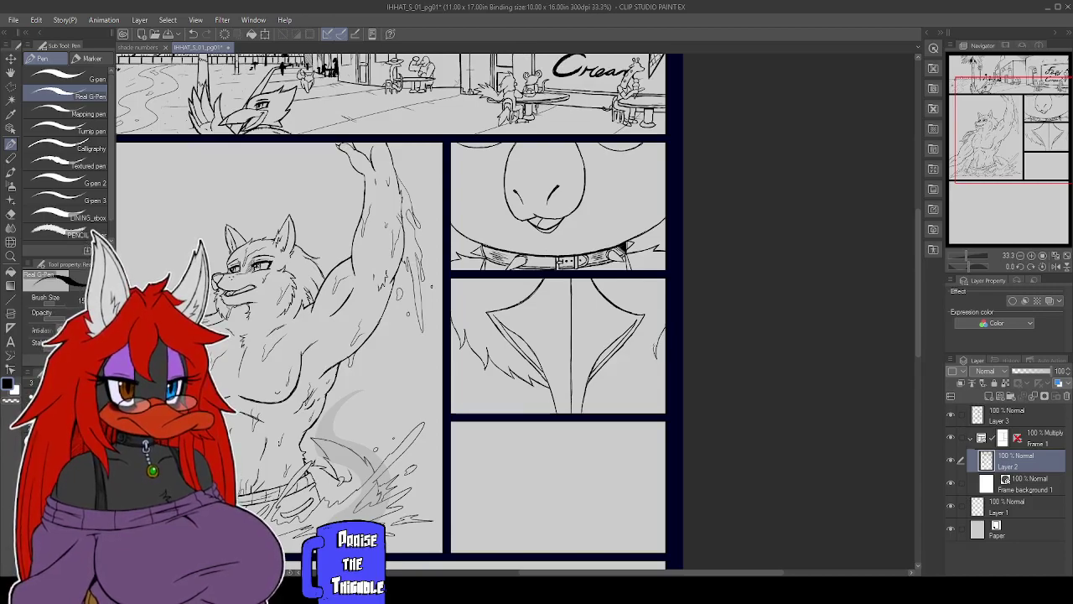
{"action": "key", "text": "ctrl+z"}
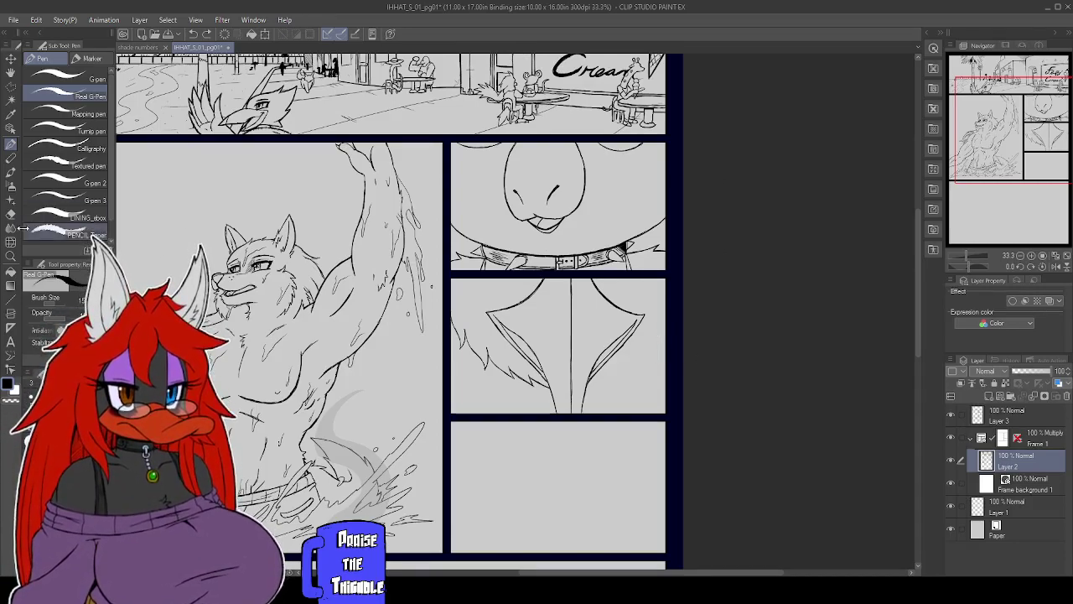
Enclose the left-hand fur outline in a polyline selection, copy and paste it onto its own layer, and deselect
{"action": "left_click", "coordinate": [11, 87]}
{"action": "left_click", "coordinate": [446, 303]}
{"action": "left_click", "coordinate": [449, 344]}
{"action": "left_click", "coordinate": [459, 371]}
{"action": "left_click", "coordinate": [525, 406]}
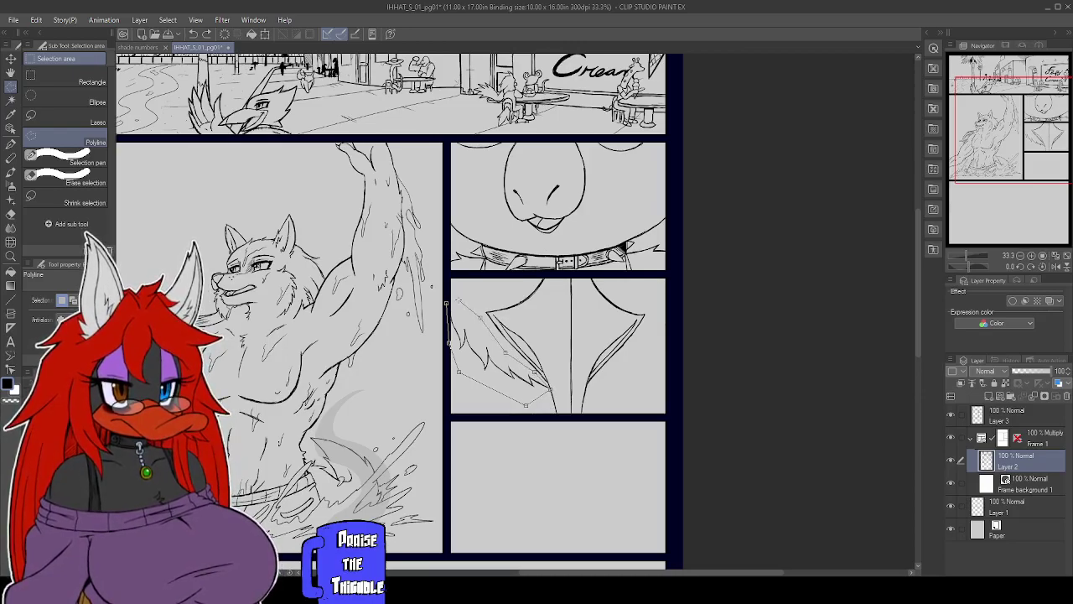
{"action": "left_click", "coordinate": [448, 303]}
{"action": "key", "text": "k"}
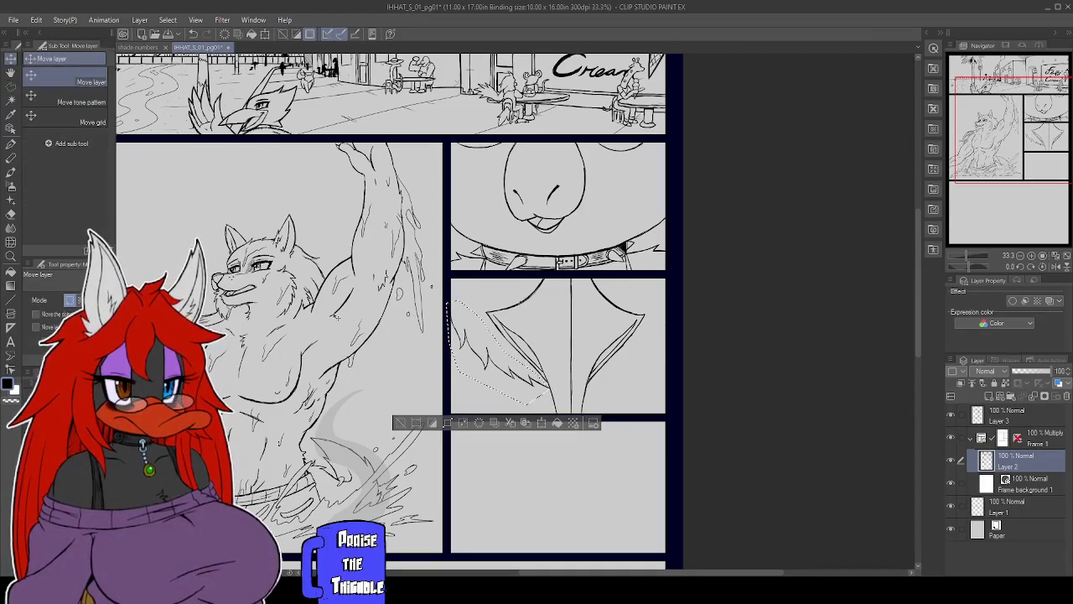
{"action": "key", "text": "ctrl+c"}
{"action": "key", "text": "ctrl+v"}
{"action": "key", "text": "ctrl+d"}
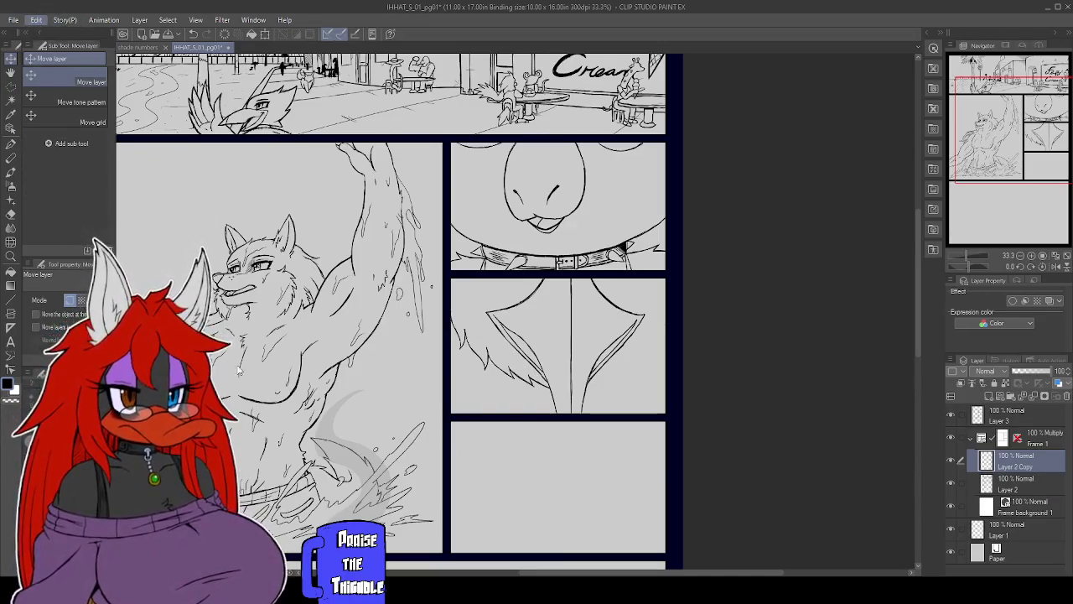
Flip the pasted fur outline horizontally, move it to the right side of the tapered shape, and merge its layer with Layer 2
{"action": "left_click_drag", "start_coordinate": [242, 414], "coordinate": [461, 412]}
{"action": "left_click_drag", "start_coordinate": [501, 366], "coordinate": [634, 372]}
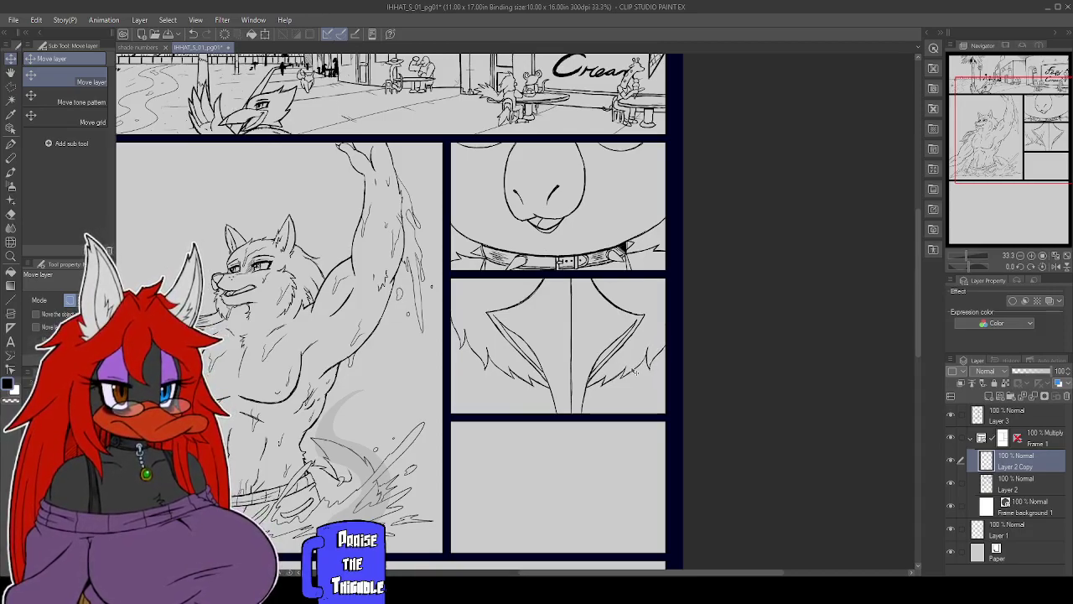
{"action": "left_click", "coordinate": [1019, 478], "text": "ctrl"}
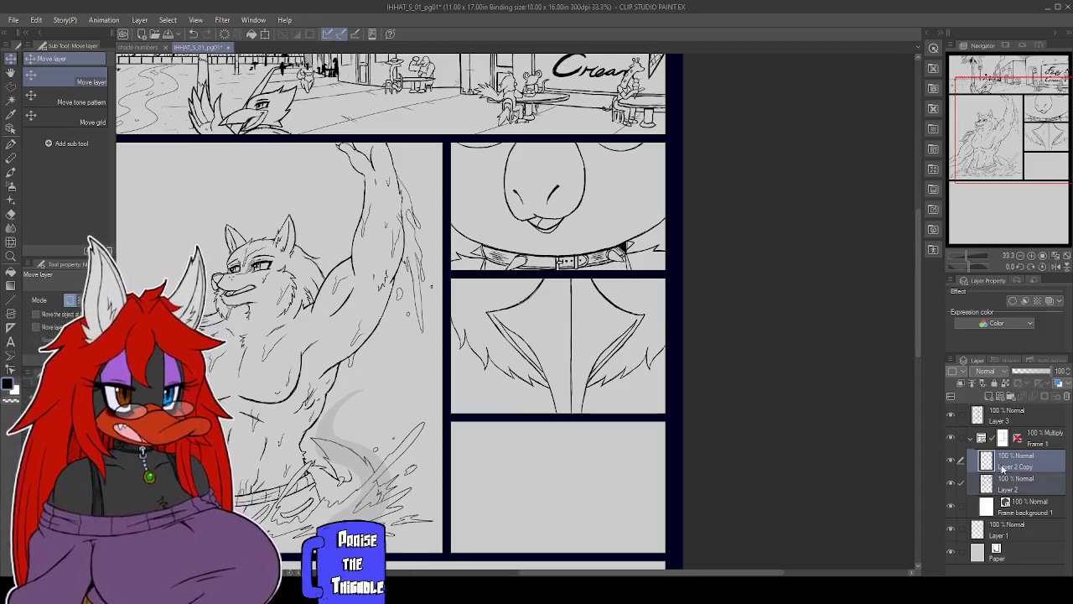
{"action": "key", "text": "shift+alt+e"}
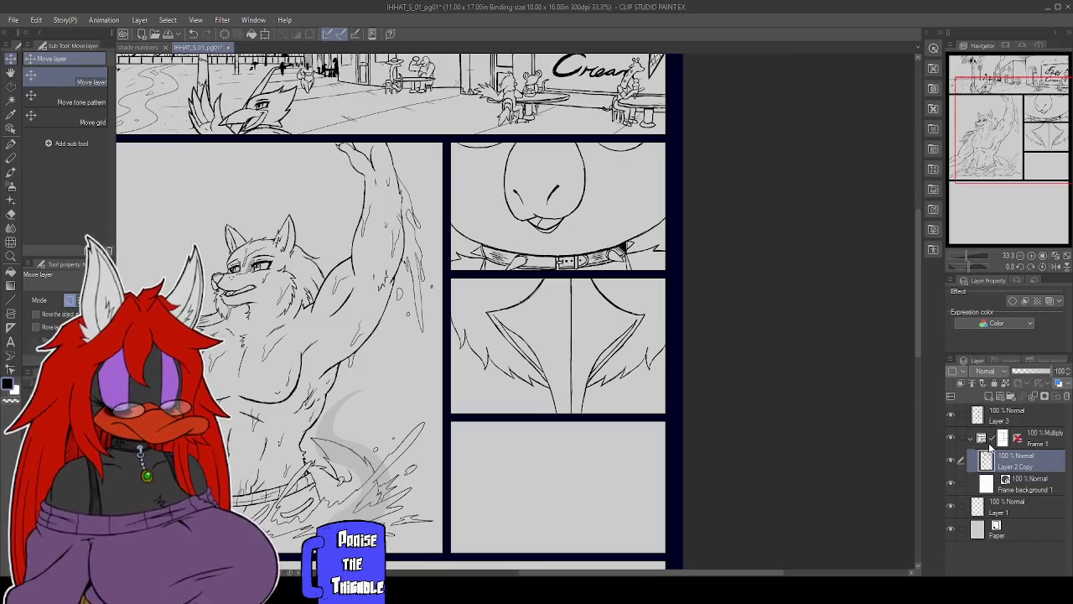
Draw curved tuft lines in the panel's two upper corners and a small crossbar on the upper centre line, using the Real G-Pen
{"action": "key", "text": "p"}
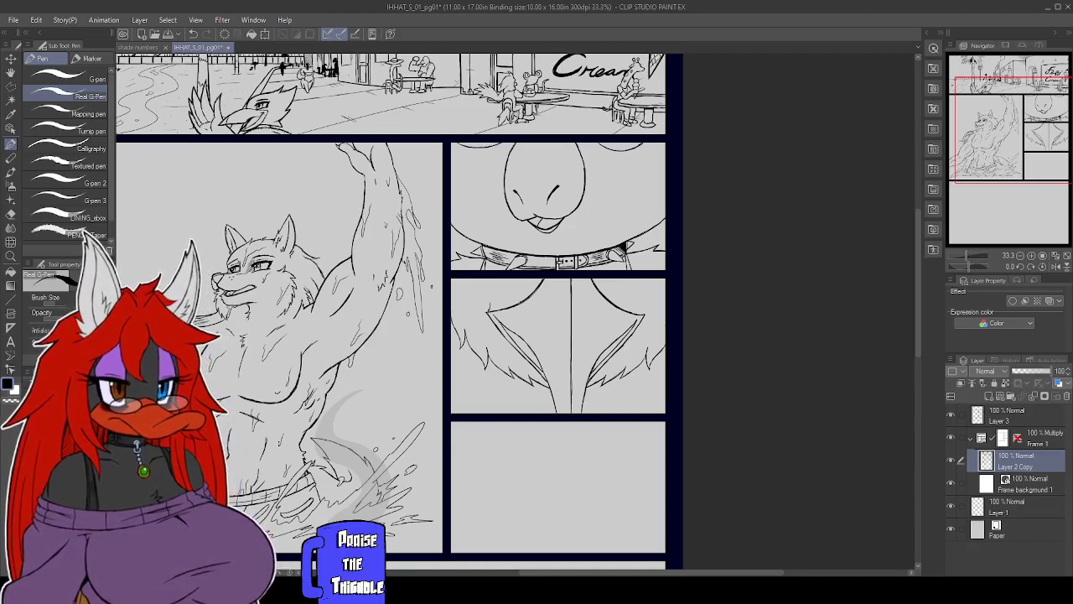
{"action": "left_click_drag", "start_coordinate": [467, 279], "coordinate": [476, 286]}
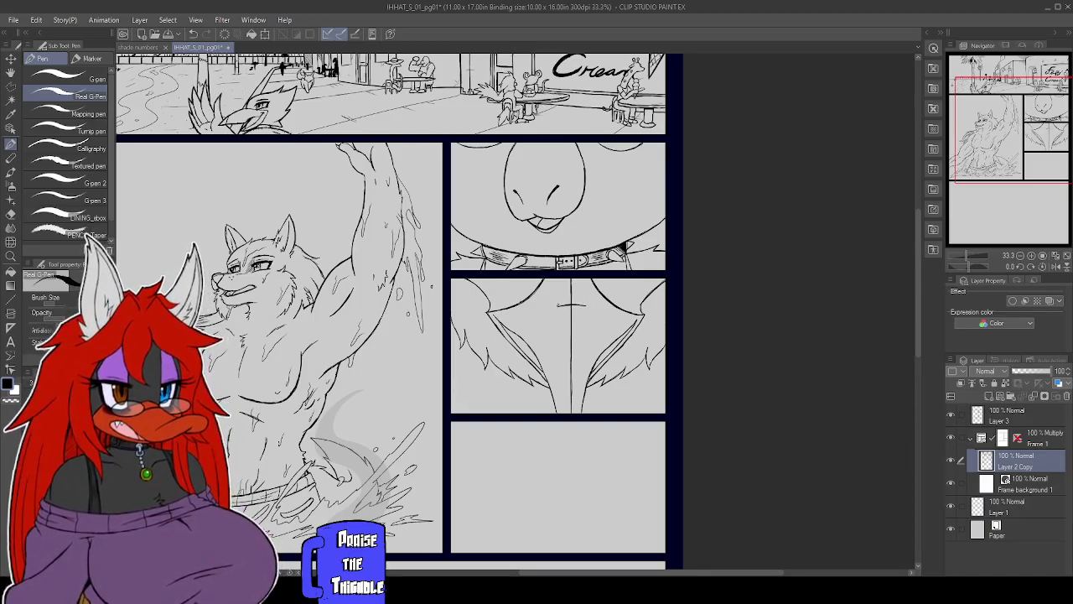
{"action": "left_click_drag", "start_coordinate": [562, 302], "coordinate": [585, 303]}
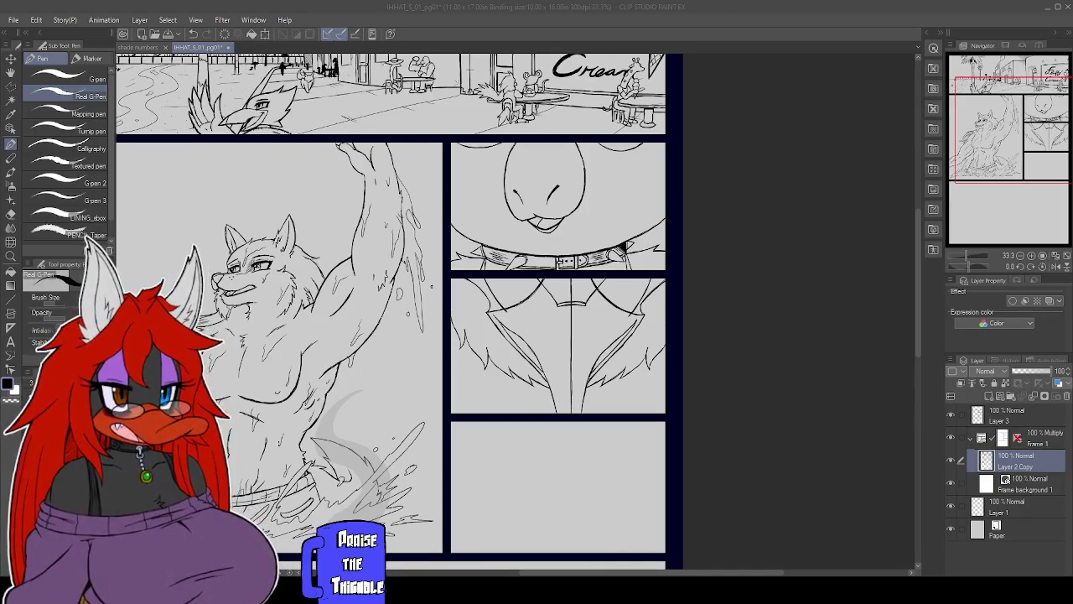
Draw the curved upper edge of the tapered shape on both sides of the centre line
{"action": "left_click", "coordinate": [589, 320]}
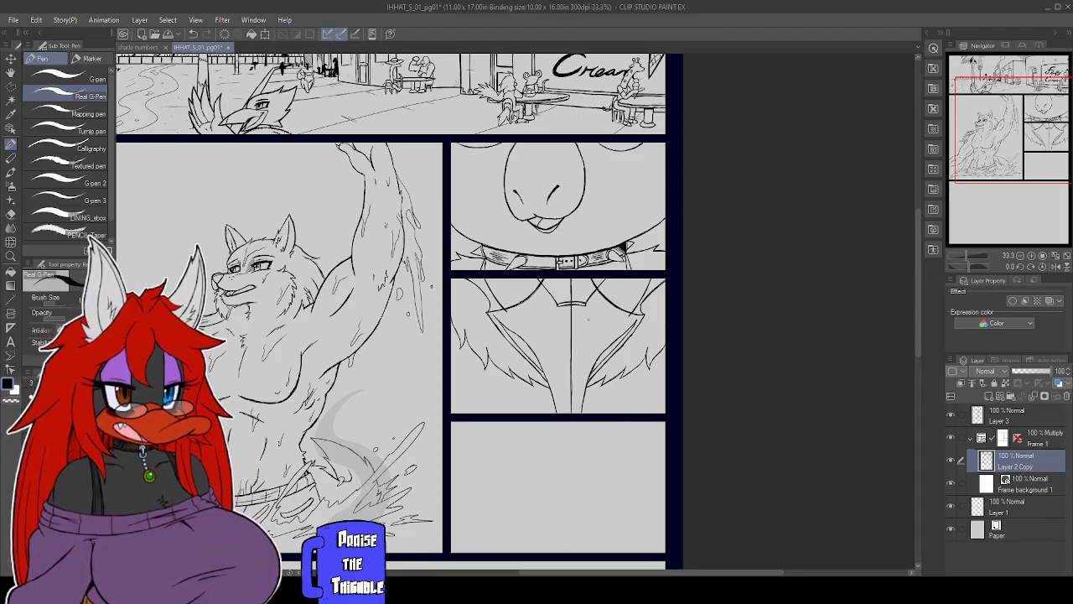
{"action": "left_click_drag", "start_coordinate": [503, 312], "coordinate": [556, 305]}
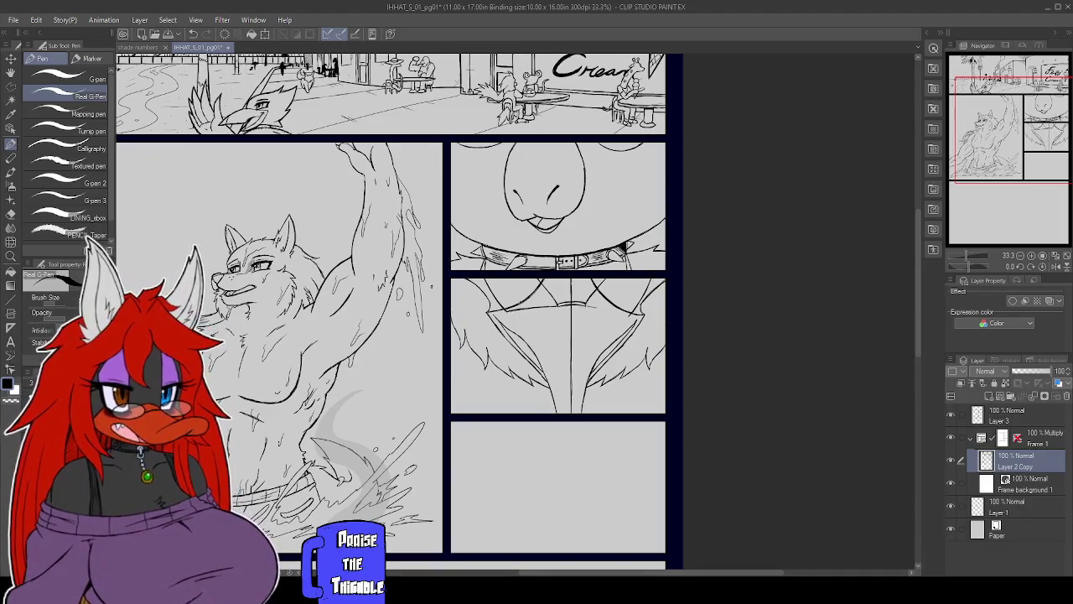
{"action": "left_click_drag", "start_coordinate": [590, 312], "coordinate": [627, 309]}
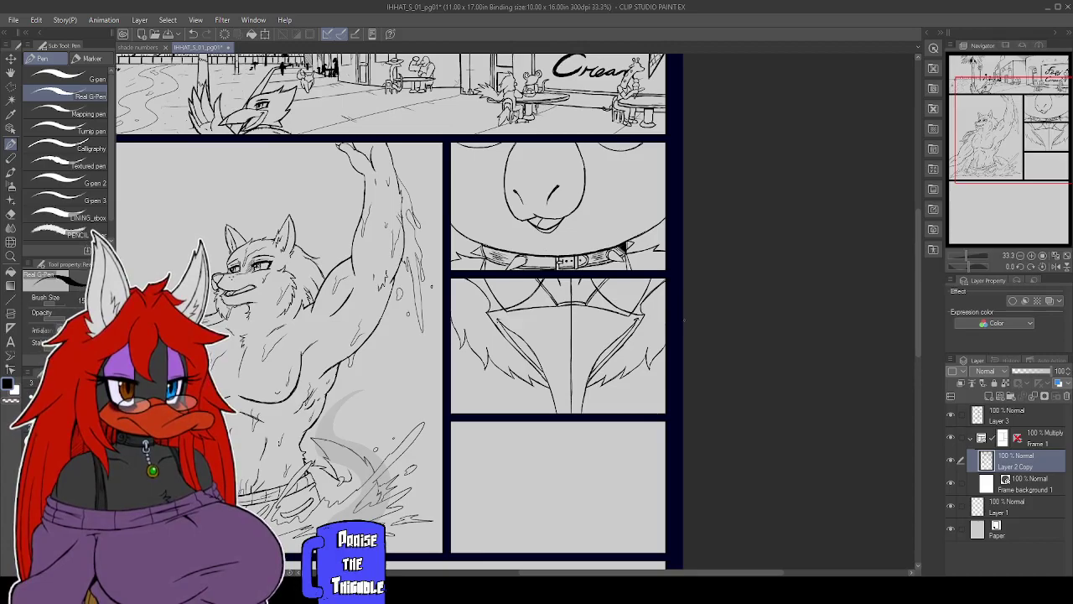
Draw jagged fur tufts in the panel's two lower corners and a fur line along its right edge
{"action": "left_click_drag", "start_coordinate": [477, 358], "coordinate": [468, 414]}
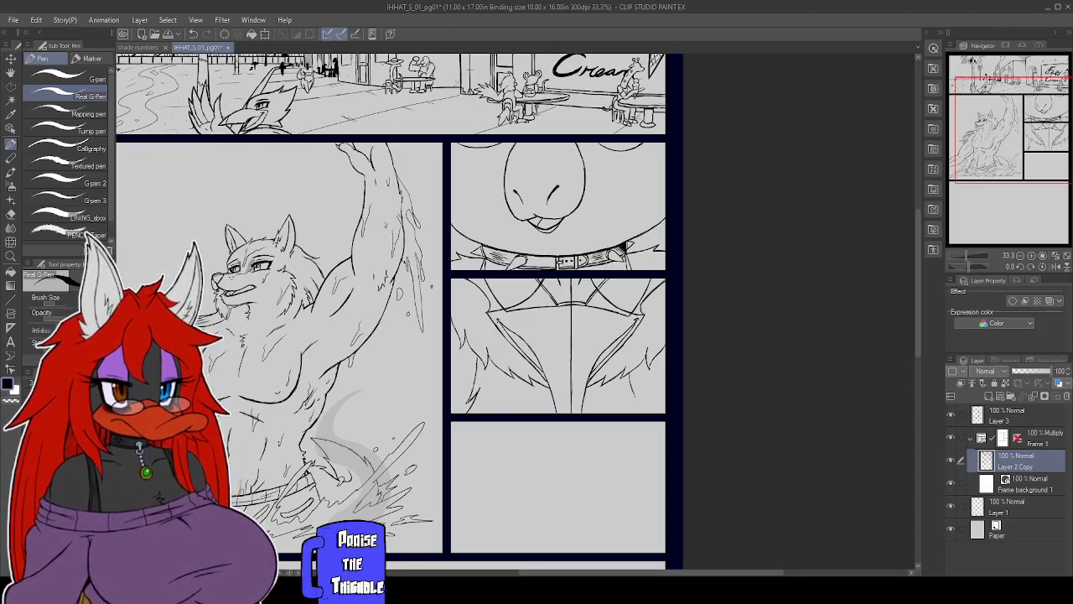
{"action": "left_click_drag", "start_coordinate": [632, 400], "coordinate": [640, 413]}
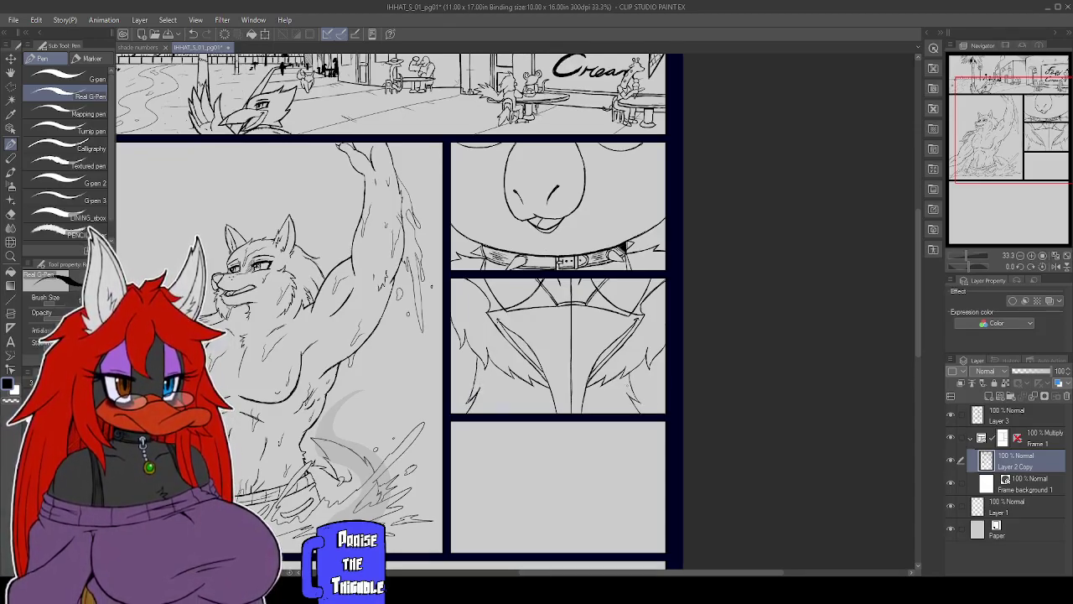
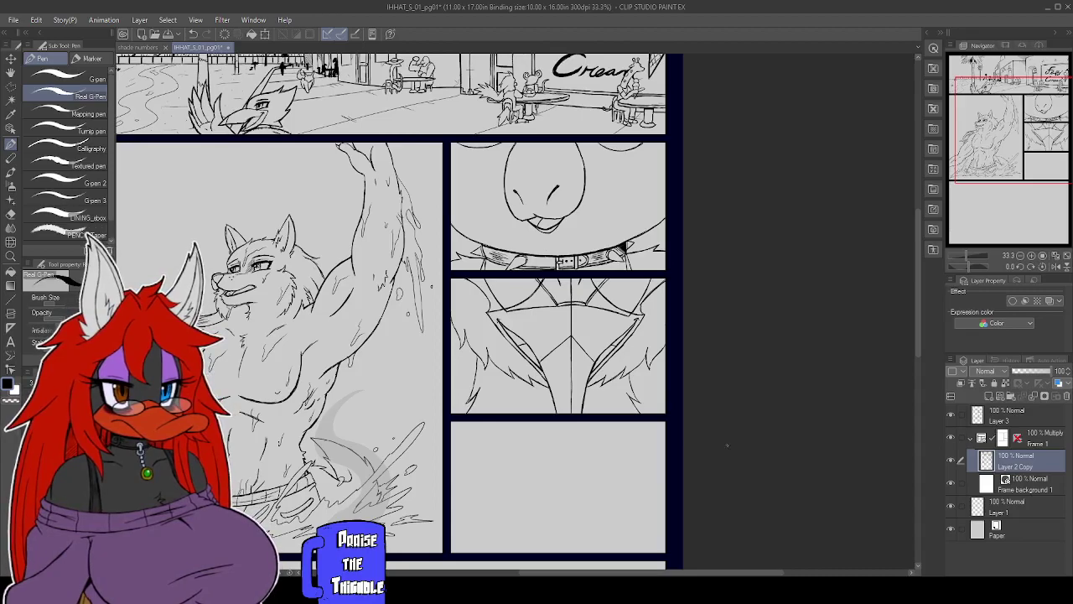
{"action": "scroll", "coordinate": [733, 444], "scroll_direction": "down", "scroll_amount": 1}
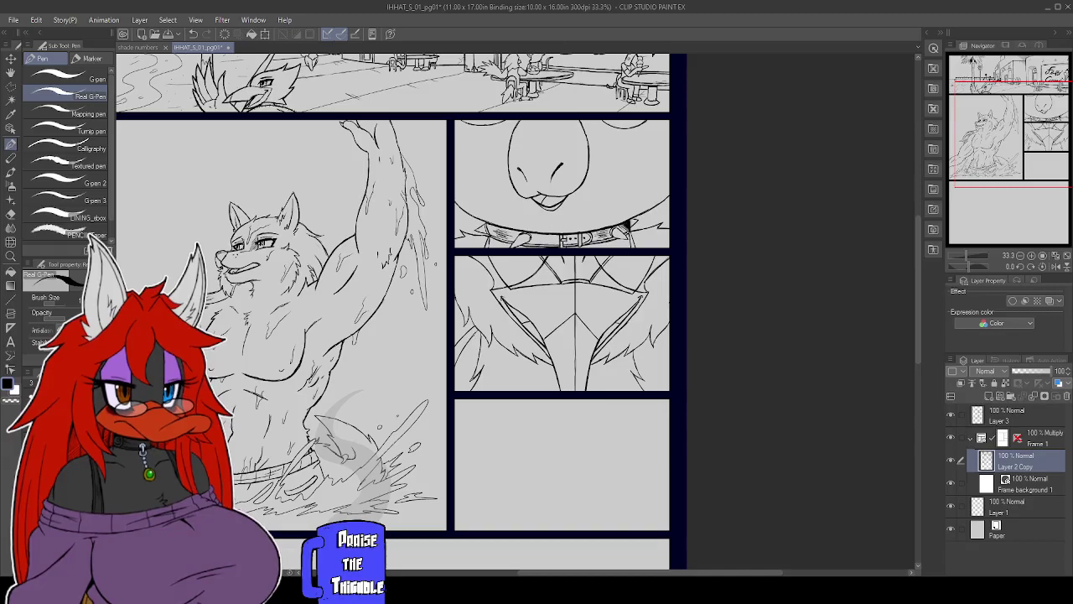
{"action": "mouse_move", "coordinate": [648, 344]}
{"action": "left_mouse_down"}
{"action": "mouse_move", "coordinate": [671, 386]}
{"action": "mouse_move", "coordinate": [670, 360]}
{"action": "left_mouse_up"}
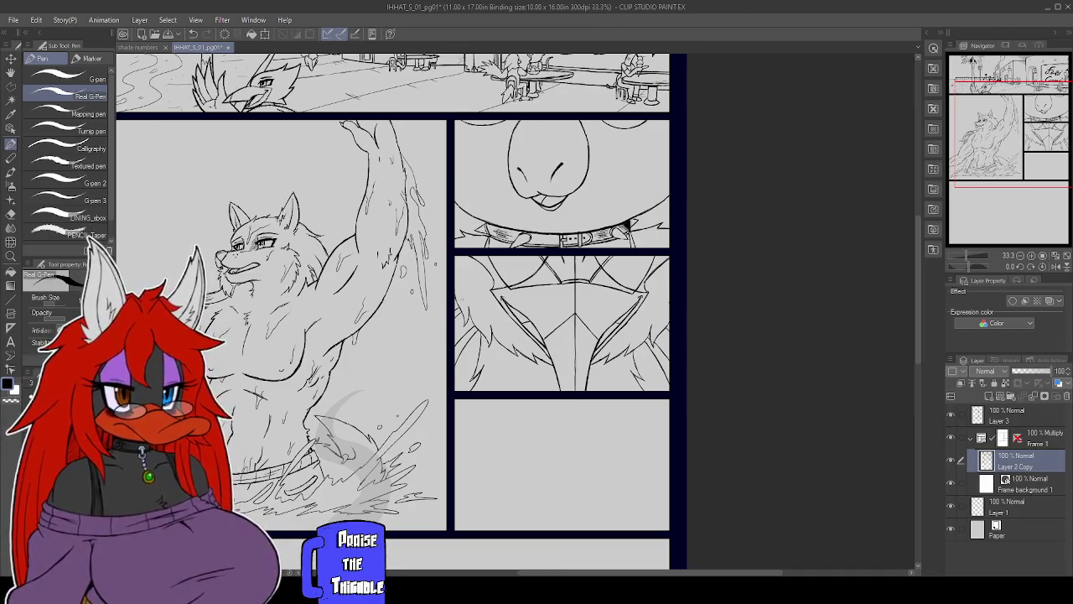
Outline a snout and its lower jaw along the upper part of the empty panel below, using the Real G-Pen
{"action": "left_click_drag", "start_coordinate": [722, 458], "coordinate": [780, 385]}
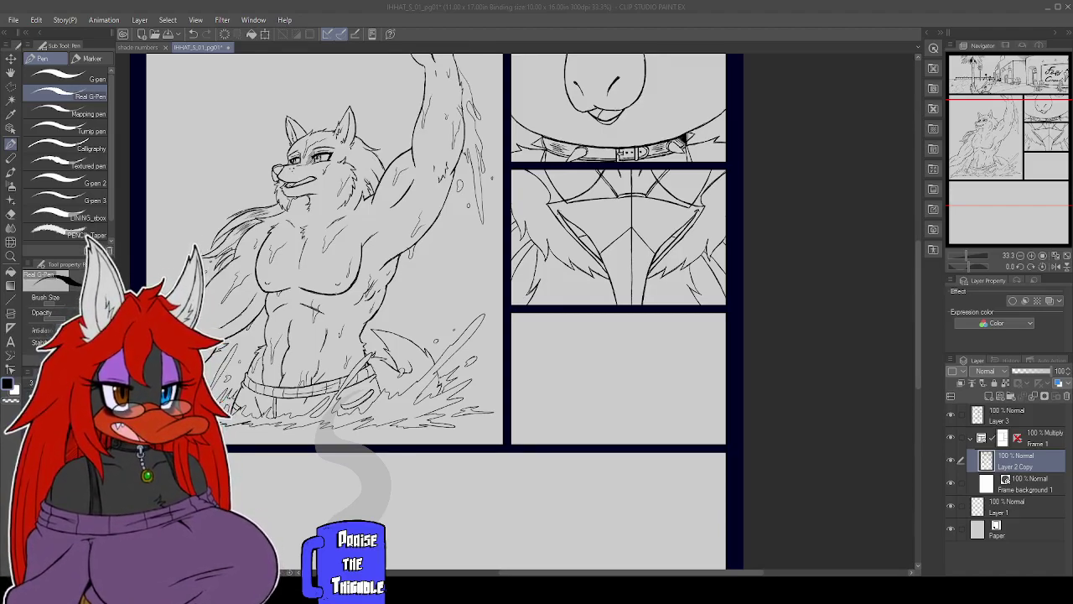
{"action": "left_click", "coordinate": [784, 336]}
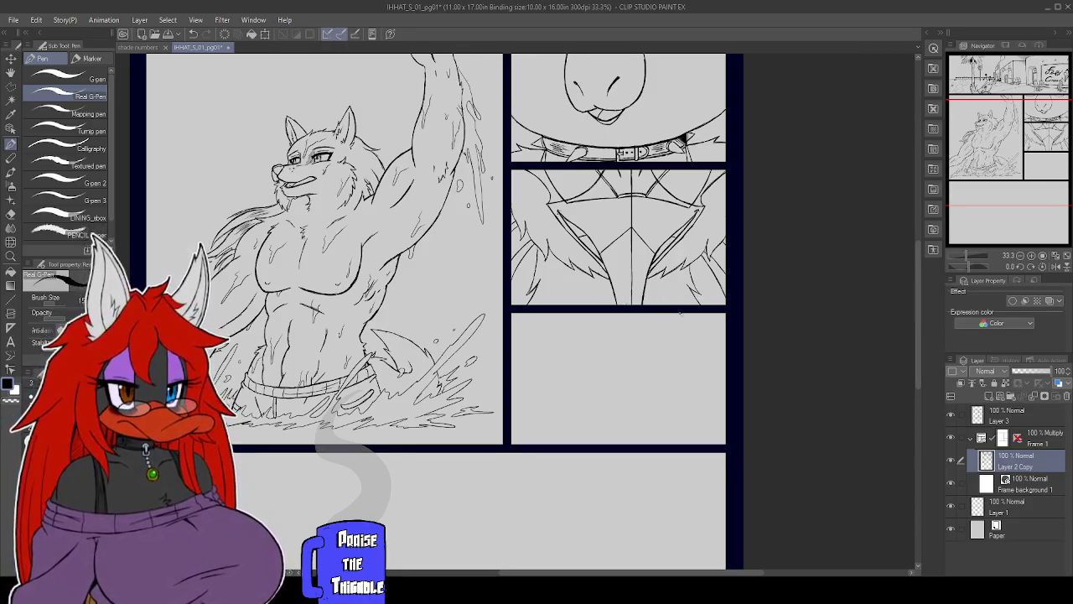
{"action": "left_click_drag", "start_coordinate": [686, 326], "coordinate": [672, 344]}
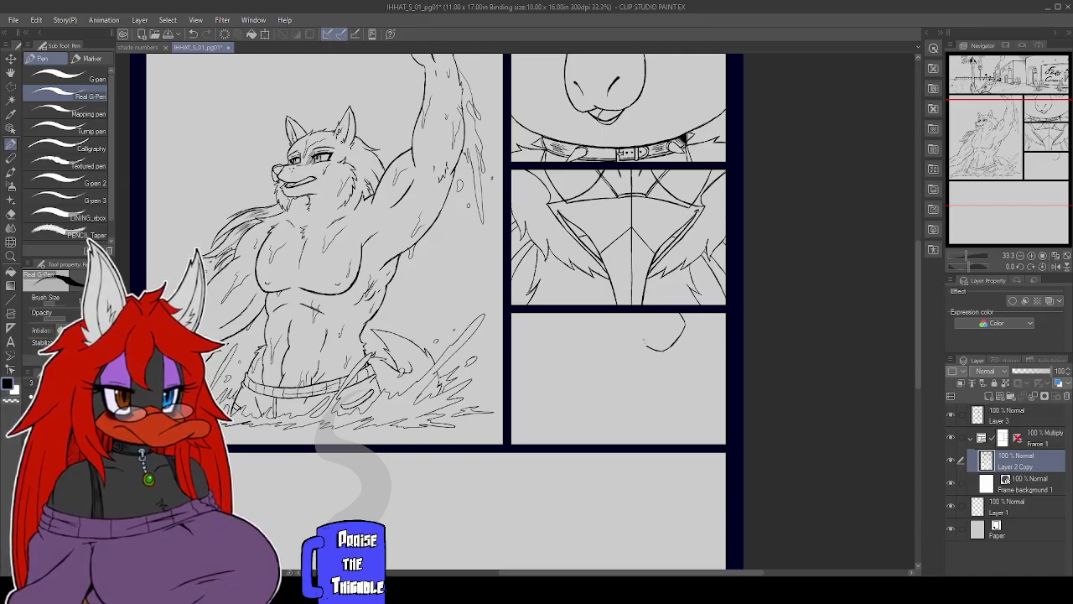
{"action": "left_click_drag", "start_coordinate": [639, 347], "coordinate": [630, 348]}
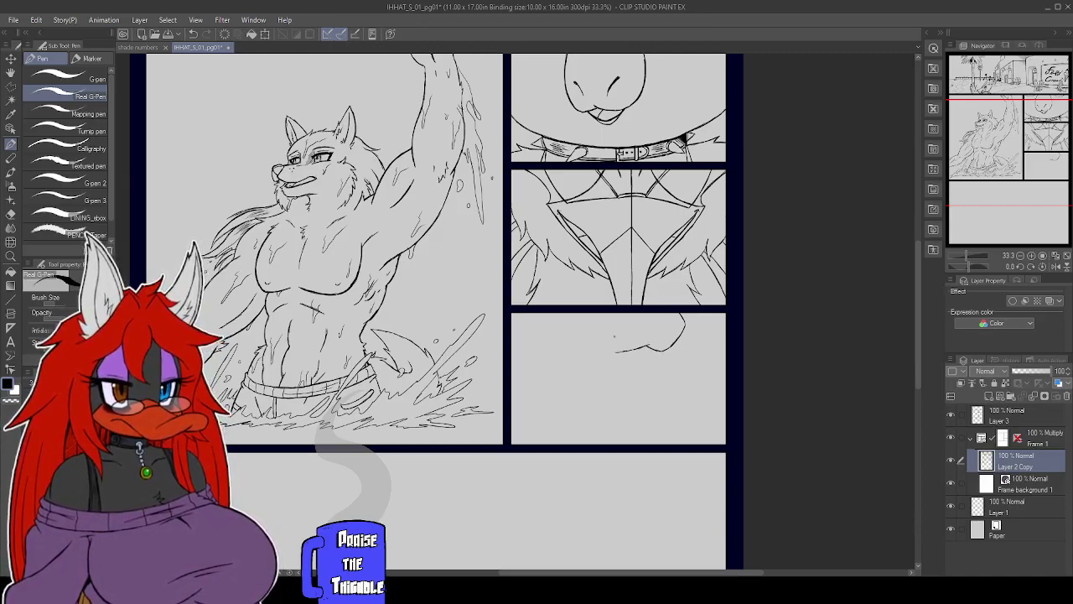
{"action": "left_click_drag", "start_coordinate": [596, 348], "coordinate": [587, 345]}
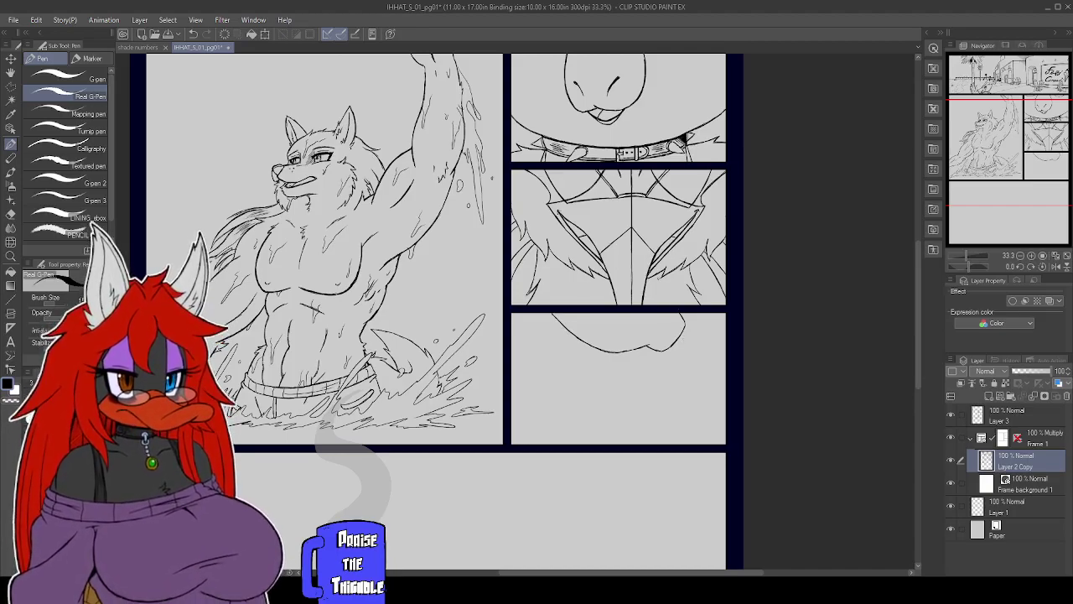
{"action": "left_click_drag", "start_coordinate": [545, 336], "coordinate": [617, 372]}
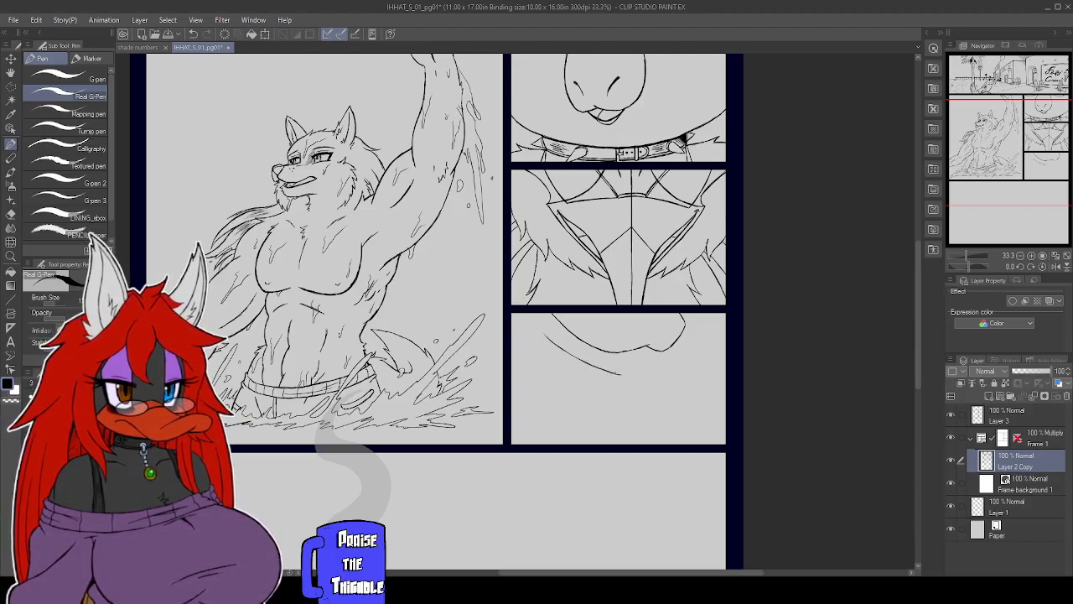
{"action": "left_click_drag", "start_coordinate": [617, 374], "coordinate": [656, 351]}
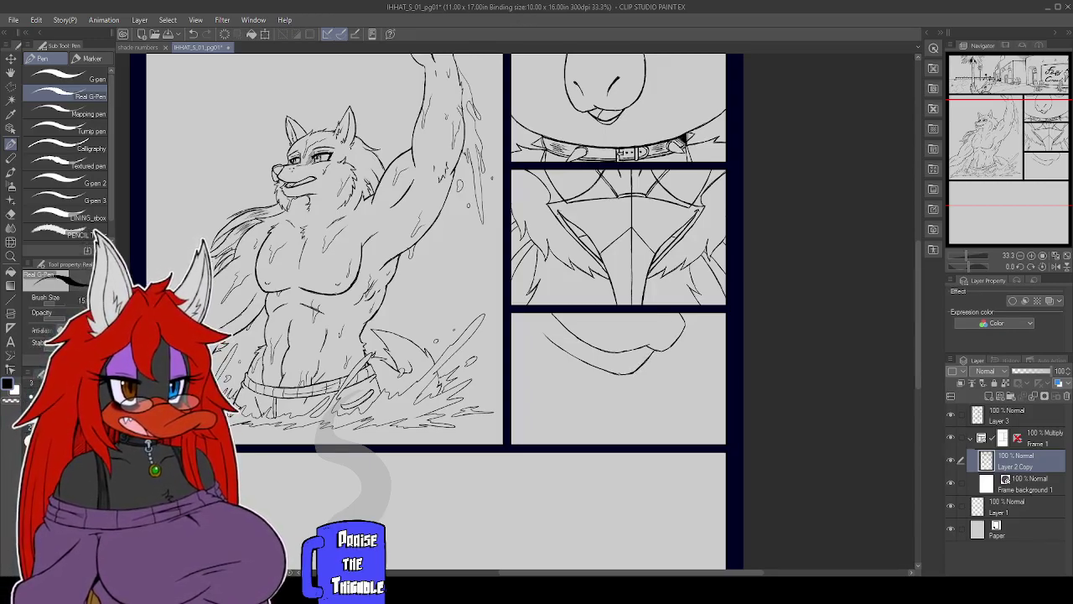
{"action": "left_click_drag", "start_coordinate": [643, 369], "coordinate": [658, 352]}
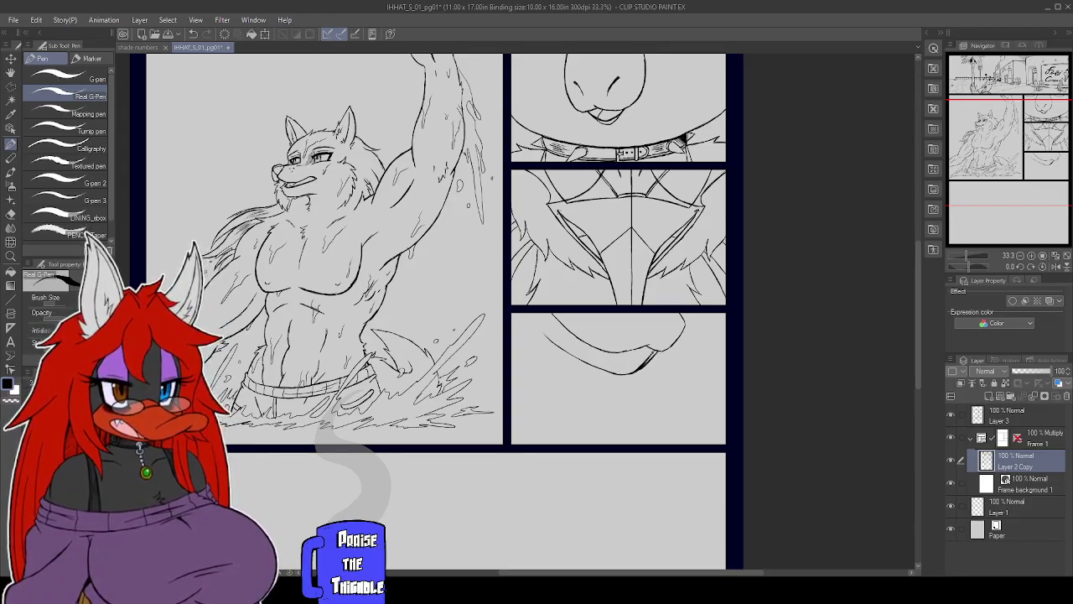
{"action": "key", "text": "ctrl+z"}
{"action": "key", "text": "ctrl+z"}
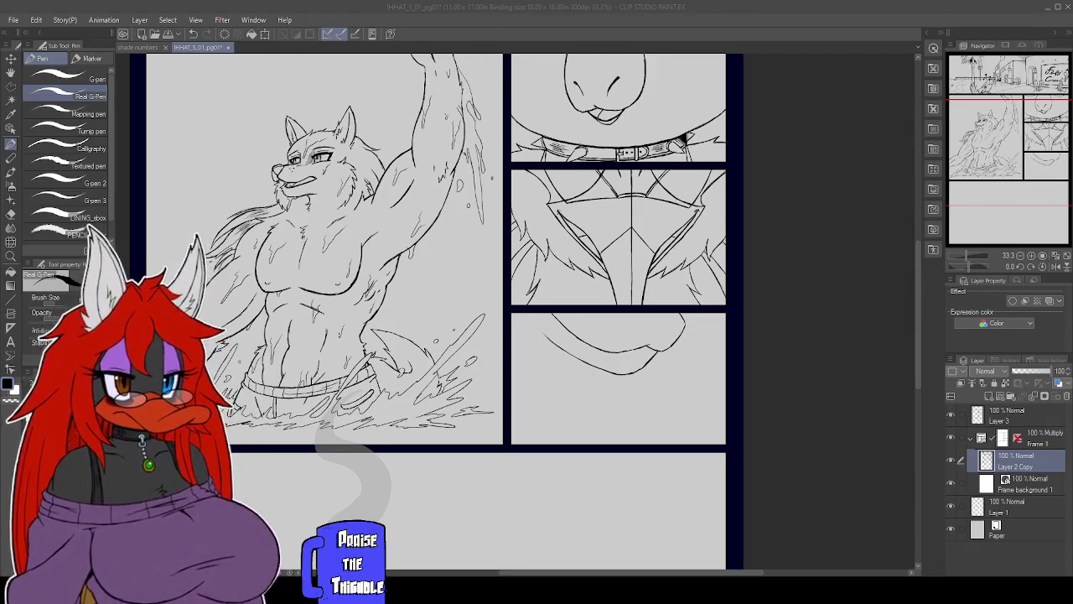
Draw the inner lip line of the open mouth and extend the jaw line to the panel's upper left corner
{"action": "left_click", "coordinate": [821, 372]}
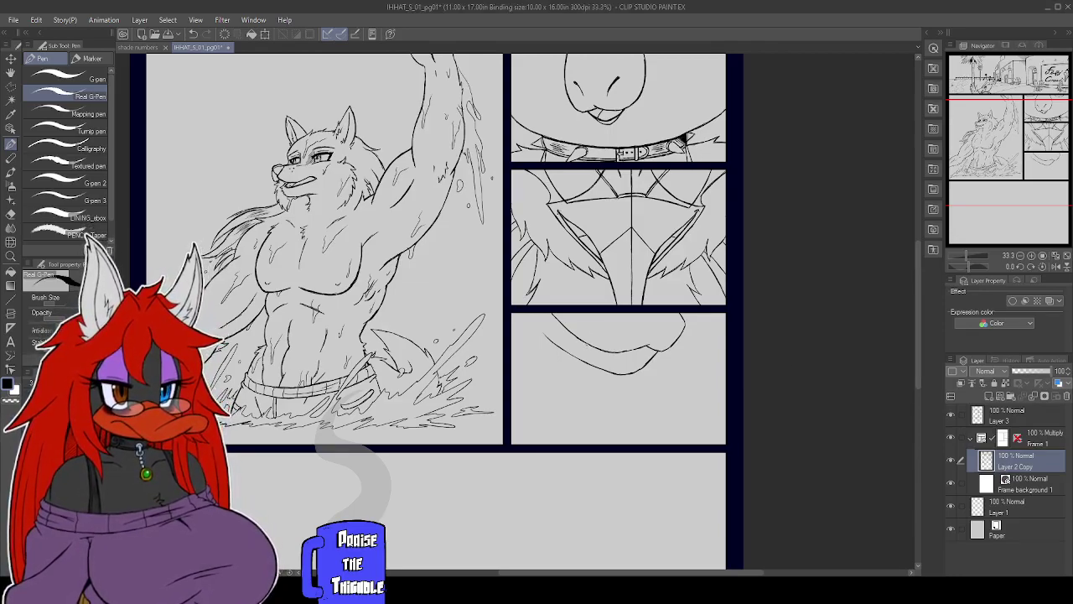
{"action": "left_click_drag", "start_coordinate": [592, 347], "coordinate": [624, 369]}
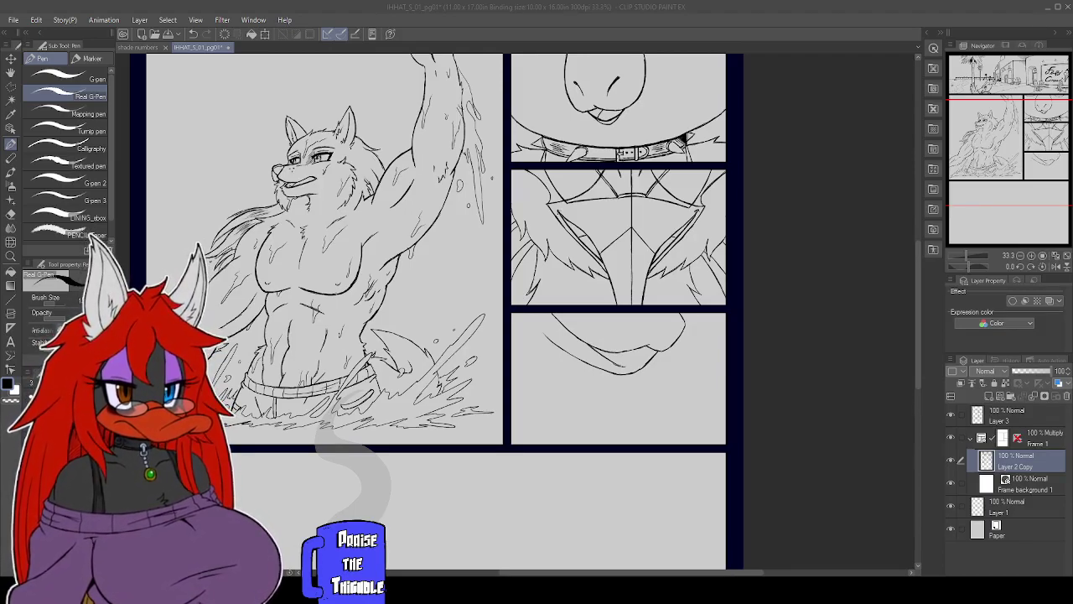
{"action": "left_click", "coordinate": [812, 363]}
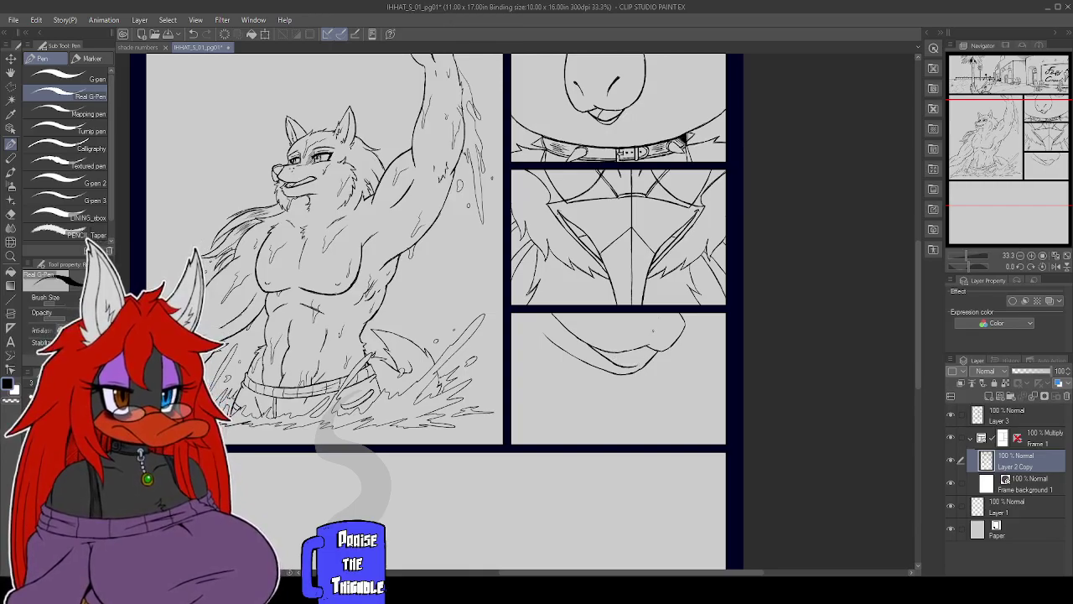
{"action": "left_click_drag", "start_coordinate": [638, 352], "coordinate": [650, 361]}
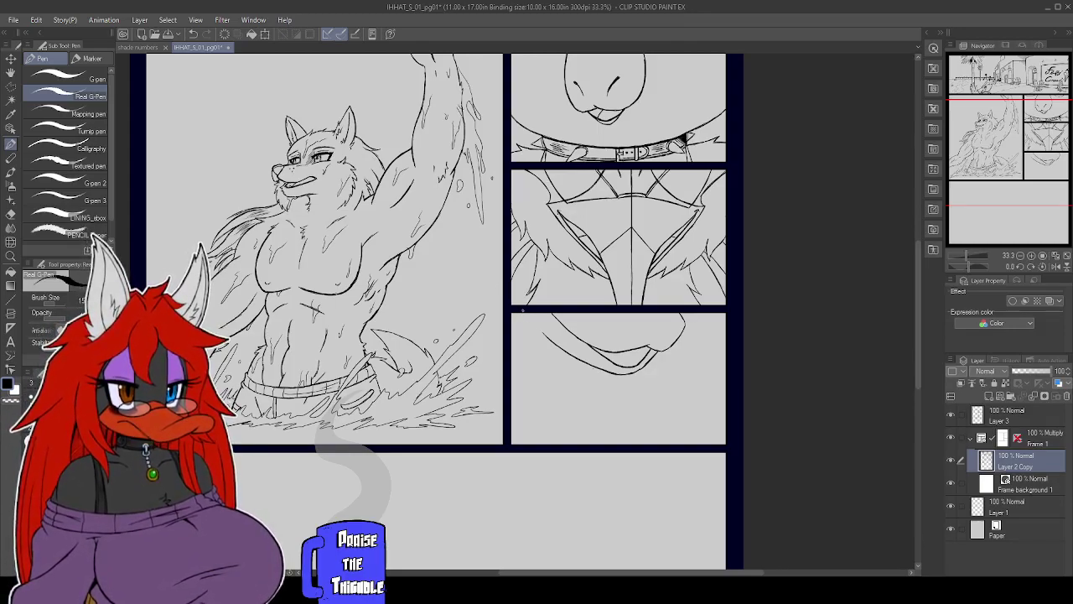
{"action": "left_click_drag", "start_coordinate": [518, 312], "coordinate": [550, 338]}
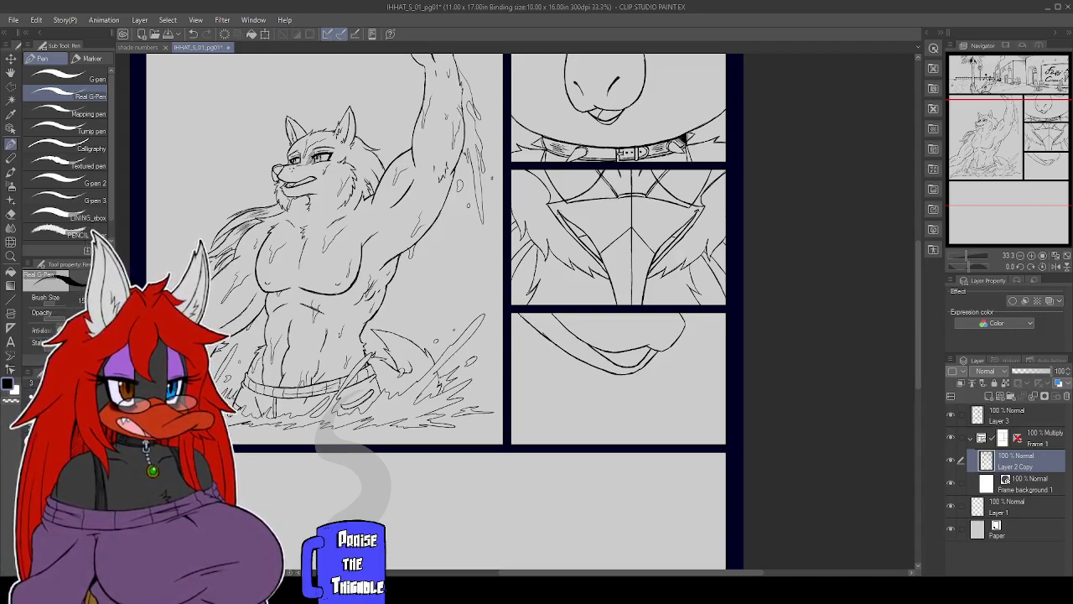
{"action": "left_click_drag", "start_coordinate": [525, 320], "coordinate": [543, 337]}
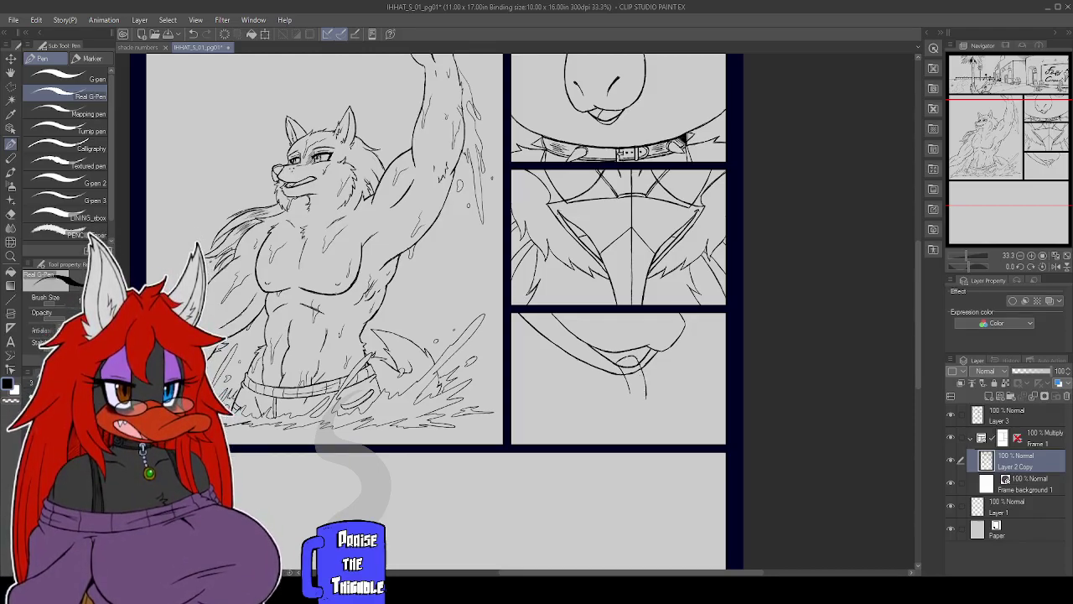
Draw a long tongue hanging from the mouth and curling upward near the panel's lower edge
{"action": "left_click_drag", "start_coordinate": [625, 380], "coordinate": [644, 436]}
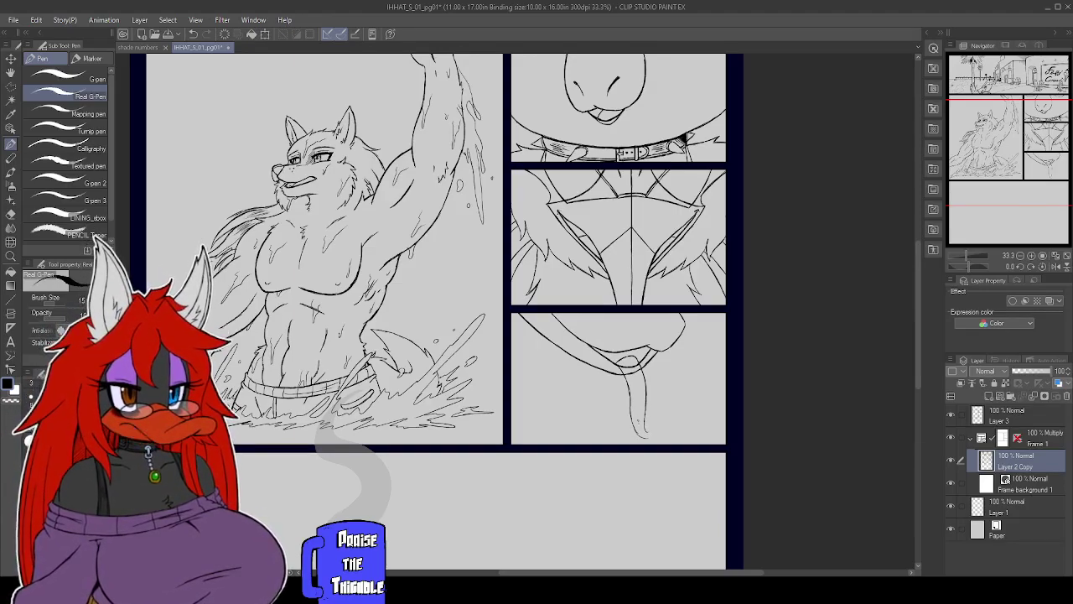
{"action": "left_click_drag", "start_coordinate": [660, 431], "coordinate": [671, 404]}
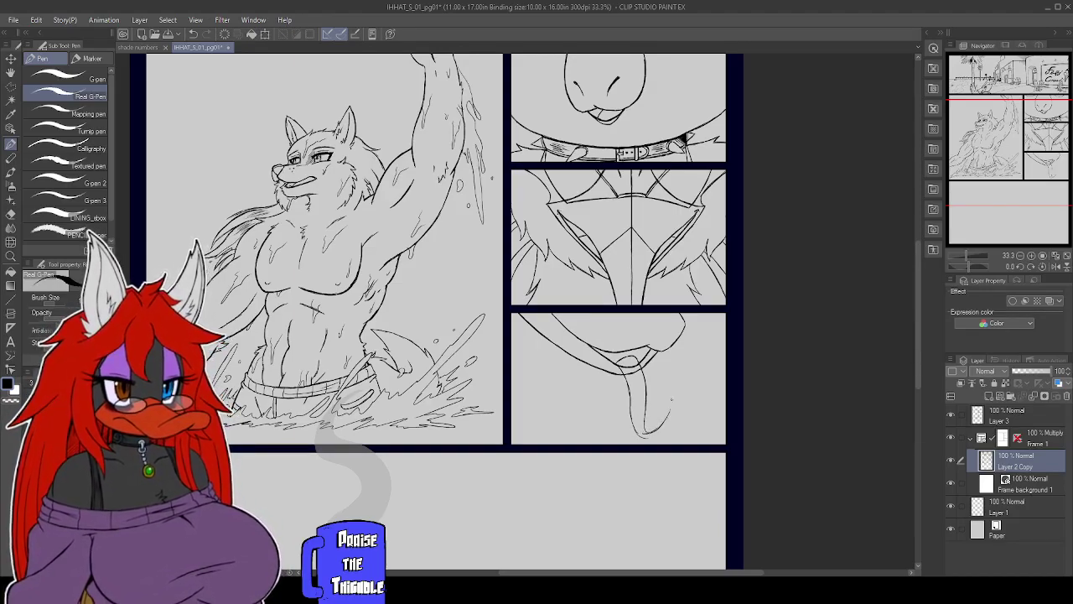
{"action": "mouse_move", "coordinate": [644, 438]}
{"action": "left_mouse_down"}
{"action": "mouse_move", "coordinate": [665, 431]}
{"action": "mouse_move", "coordinate": [677, 406]}
{"action": "left_mouse_up"}
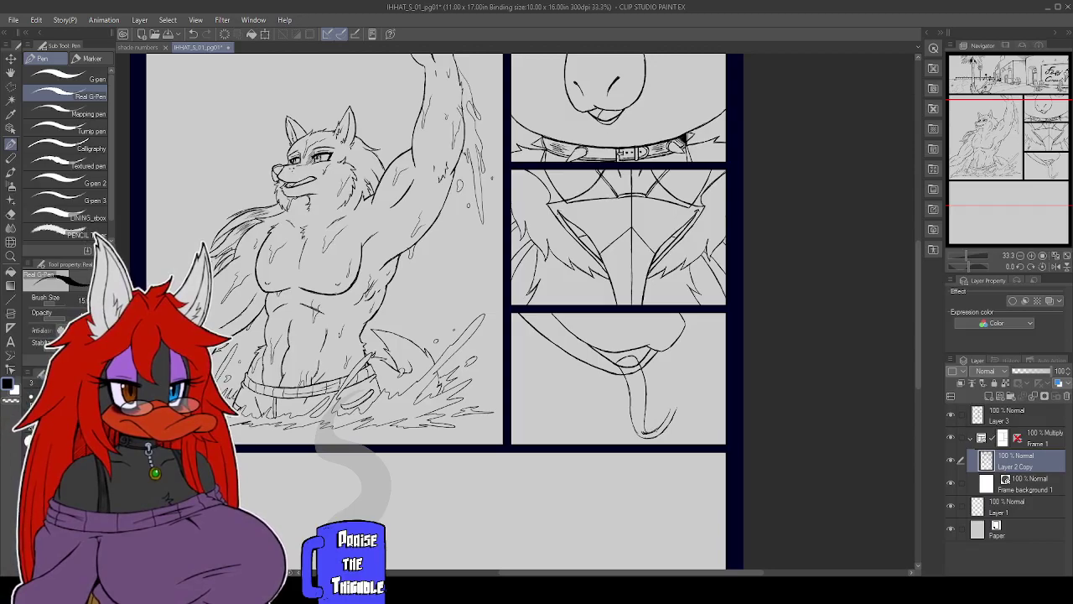
{"action": "left_click_drag", "start_coordinate": [667, 417], "coordinate": [675, 399]}
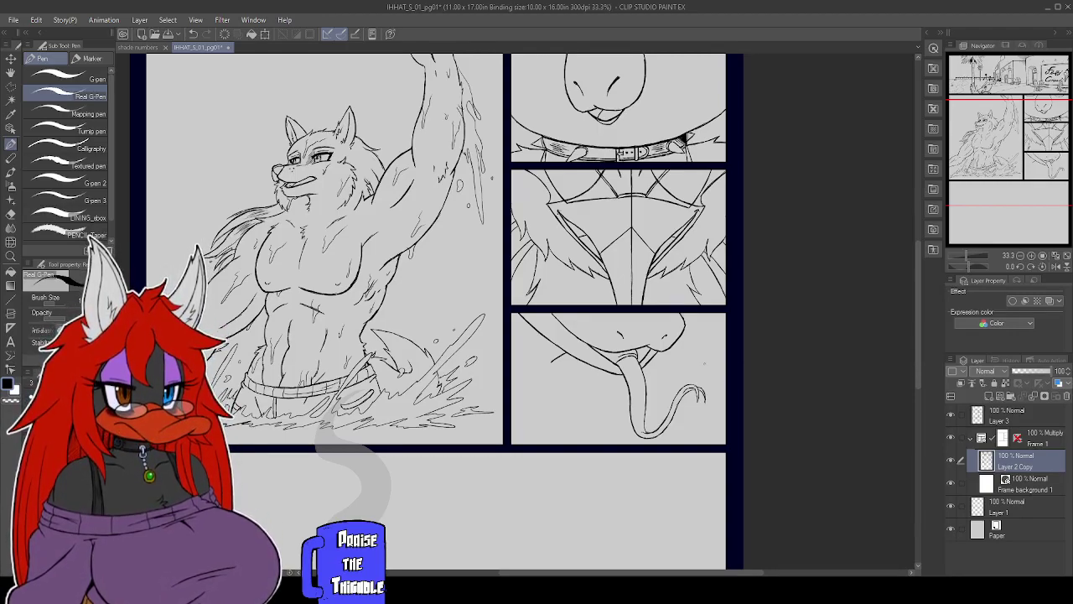
Draw a long diagonal curve behind the tongue from the upper right corner and a curved body contour at the lower left
{"action": "mouse_move", "coordinate": [719, 317]}
{"action": "left_mouse_down"}
{"action": "mouse_move", "coordinate": [696, 362]}
{"action": "mouse_move", "coordinate": [658, 394]}
{"action": "left_mouse_up"}
{"action": "mouse_move", "coordinate": [674, 379]}
{"action": "left_mouse_down"}
{"action": "mouse_move", "coordinate": [608, 437]}
{"action": "mouse_move", "coordinate": [619, 424]}
{"action": "left_mouse_up"}
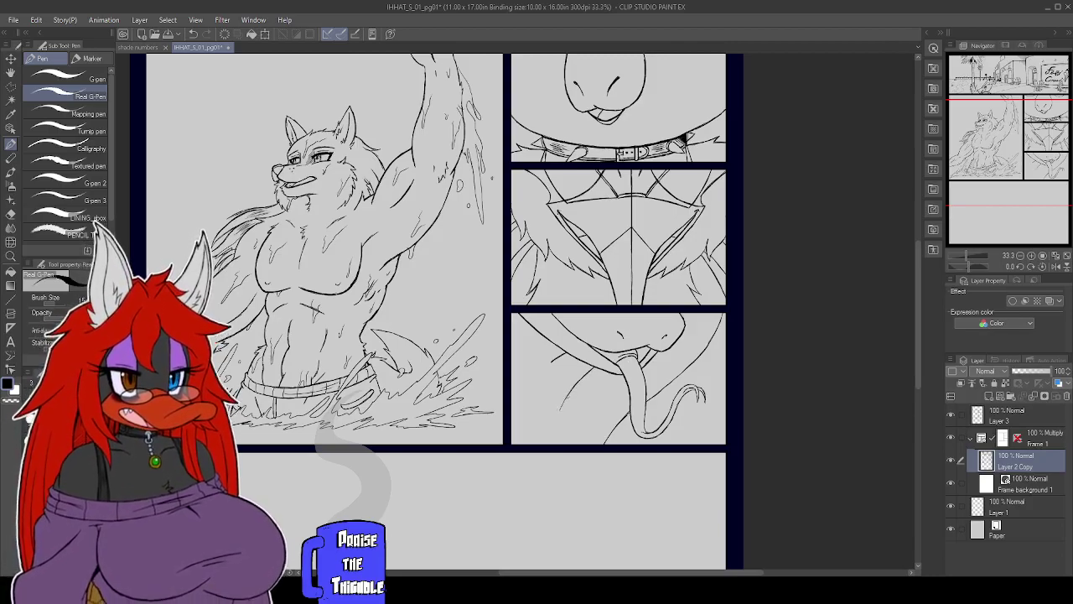
{"action": "left_click_drag", "start_coordinate": [557, 411], "coordinate": [550, 445]}
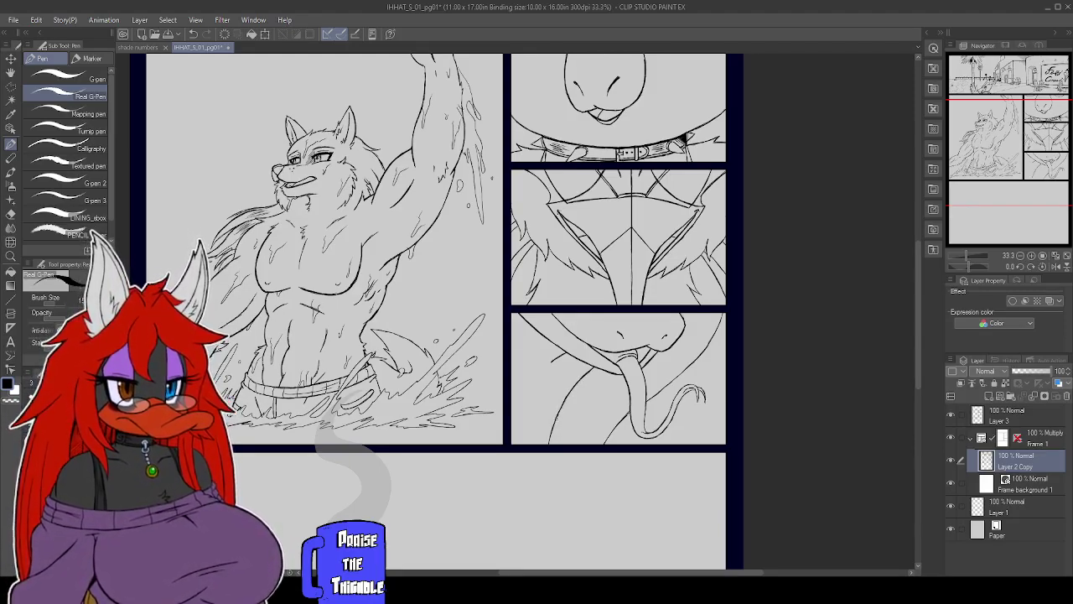
{"action": "left_click_drag", "start_coordinate": [552, 445], "coordinate": [557, 413]}
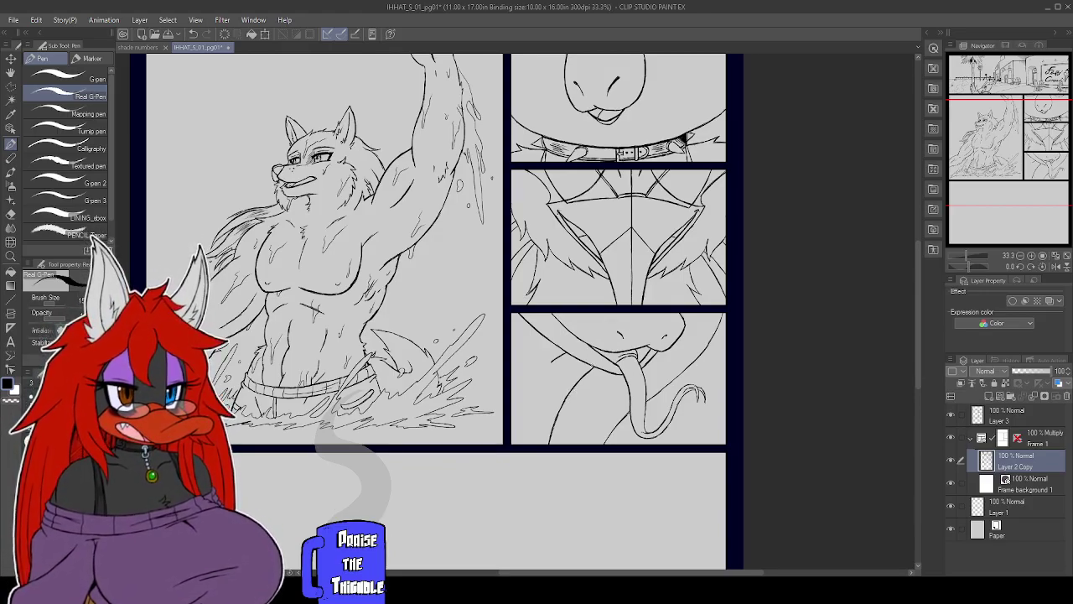
Draw curved body fold lines left of the jaw and in the panel's lower left corner, undoing stray strokes
{"action": "left_click_drag", "start_coordinate": [593, 367], "coordinate": [560, 365]}
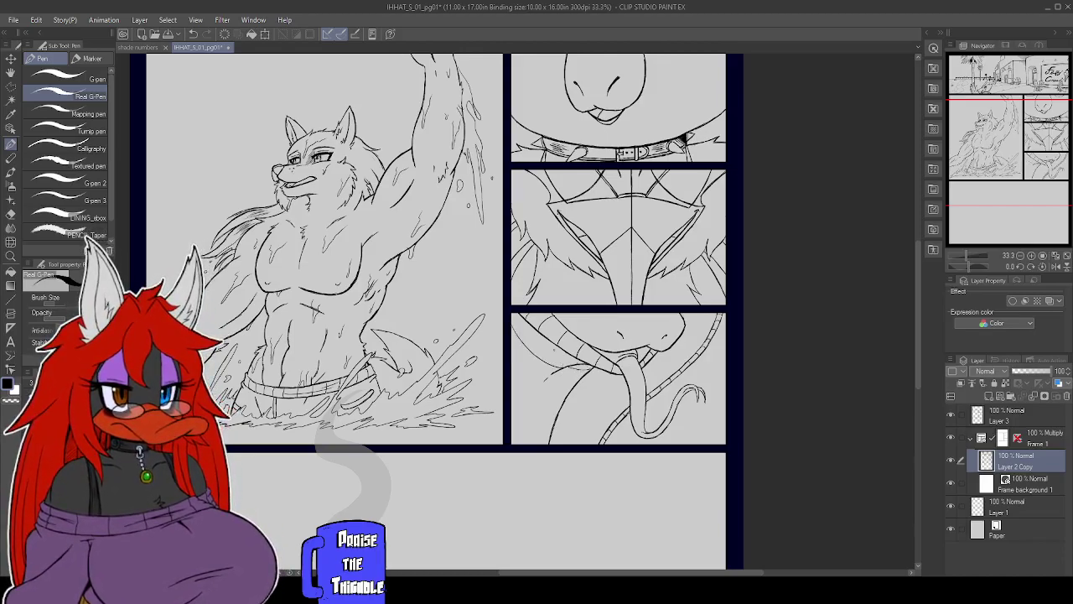
{"action": "mouse_move", "coordinate": [515, 361]}
{"action": "left_mouse_down"}
{"action": "mouse_move", "coordinate": [567, 386]}
{"action": "mouse_move", "coordinate": [527, 404]}
{"action": "mouse_move", "coordinate": [567, 403]}
{"action": "left_mouse_up"}
{"action": "key", "text": "ctrl+z"}
{"action": "key", "text": "ctrl+z"}
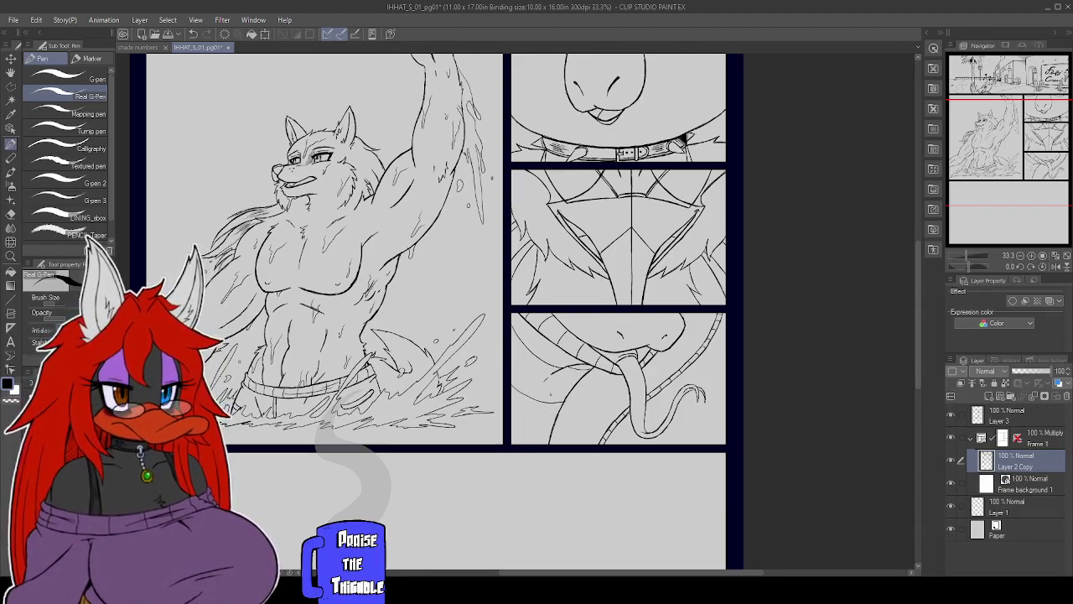
{"action": "left_click_drag", "start_coordinate": [510, 425], "coordinate": [548, 440]}
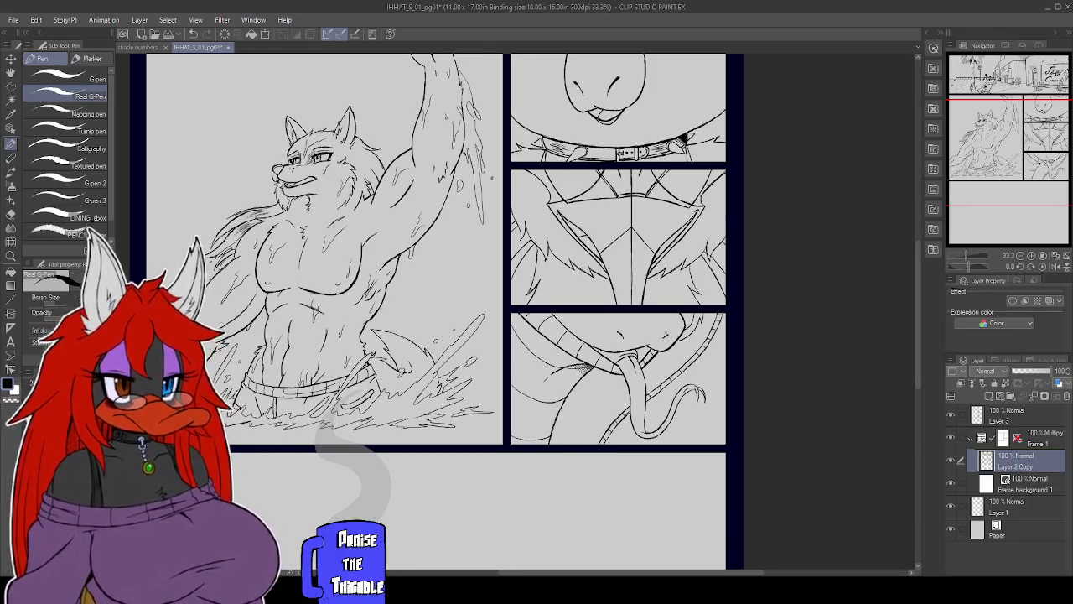
Open the flattened page image IHHAT_S_01_pg01wip.jpg
{"action": "left_click_drag", "start_coordinate": [740, 471], "coordinate": [738, 443]}
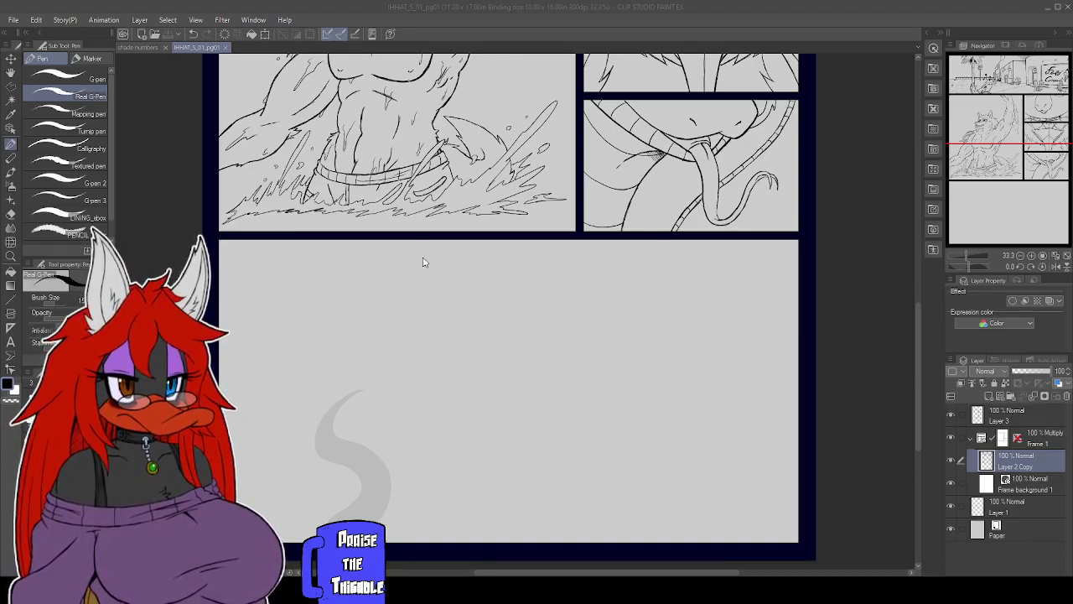
{"action": "left_click", "coordinate": [631, 165]}
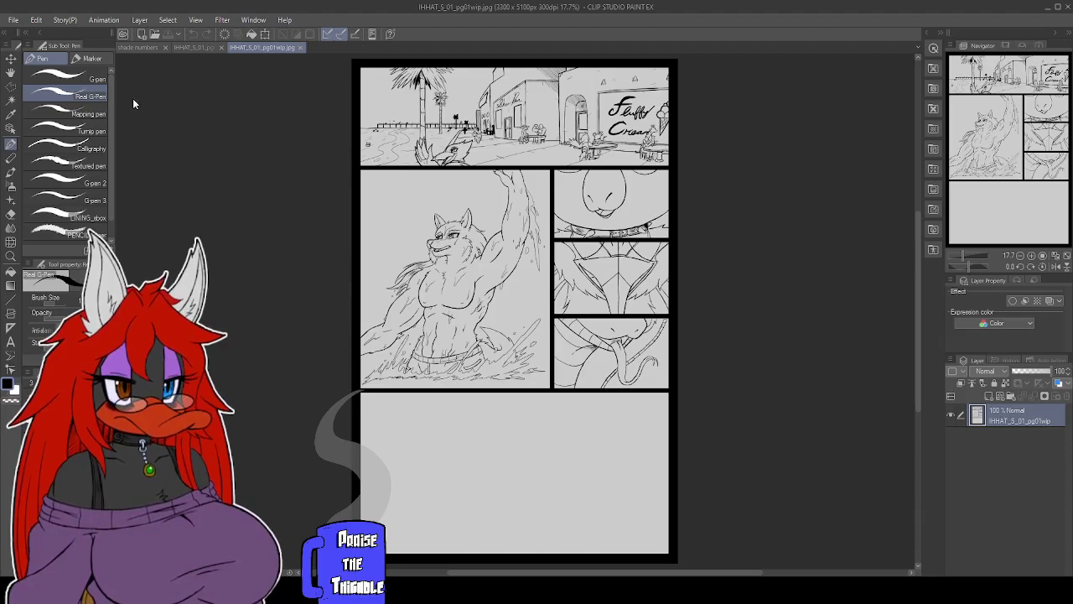
Place the flattened page image beside the working page as a narrow reference framed on the three close-up panels, and activate the working page
{"action": "scroll", "coordinate": [255, 143], "scroll_direction": "up", "scroll_amount": 4}
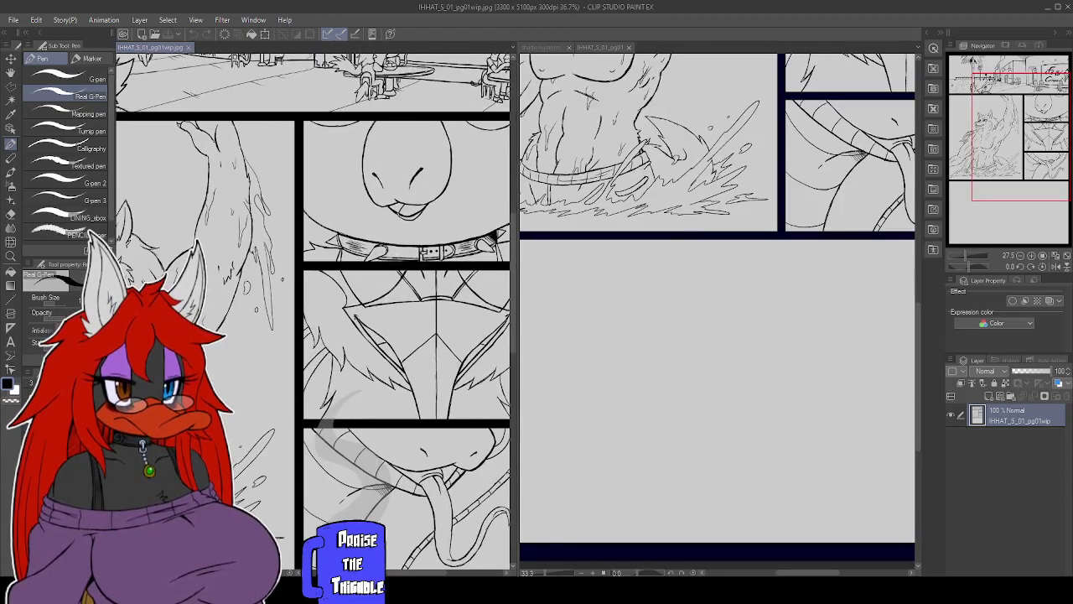
{"action": "scroll", "coordinate": [255, 142], "scroll_direction": "up", "scroll_amount": 2}
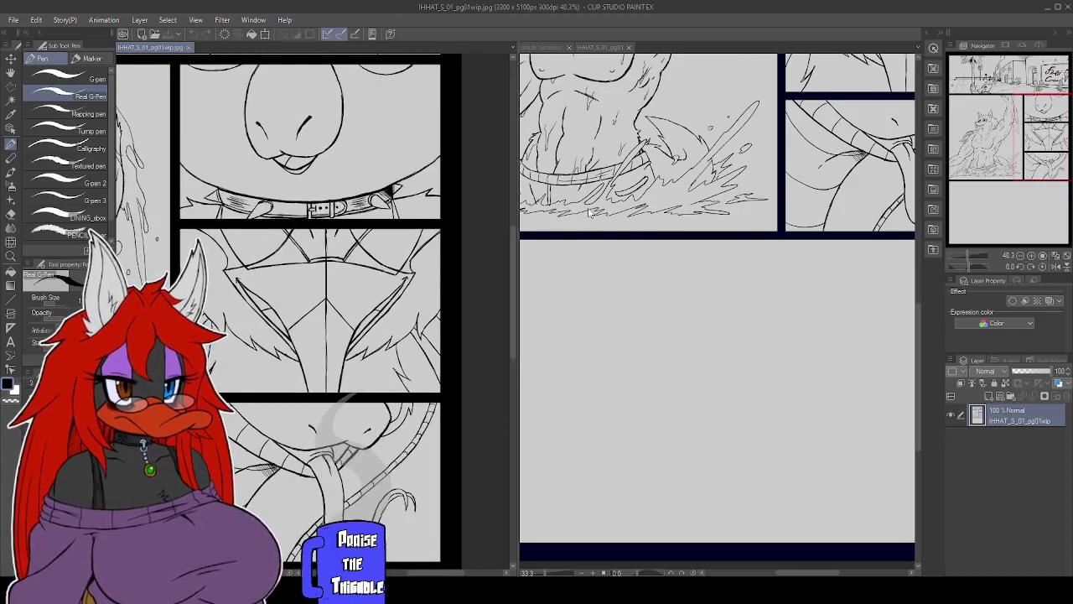
{"action": "left_click_drag", "start_coordinate": [517, 243], "coordinate": [401, 239]}
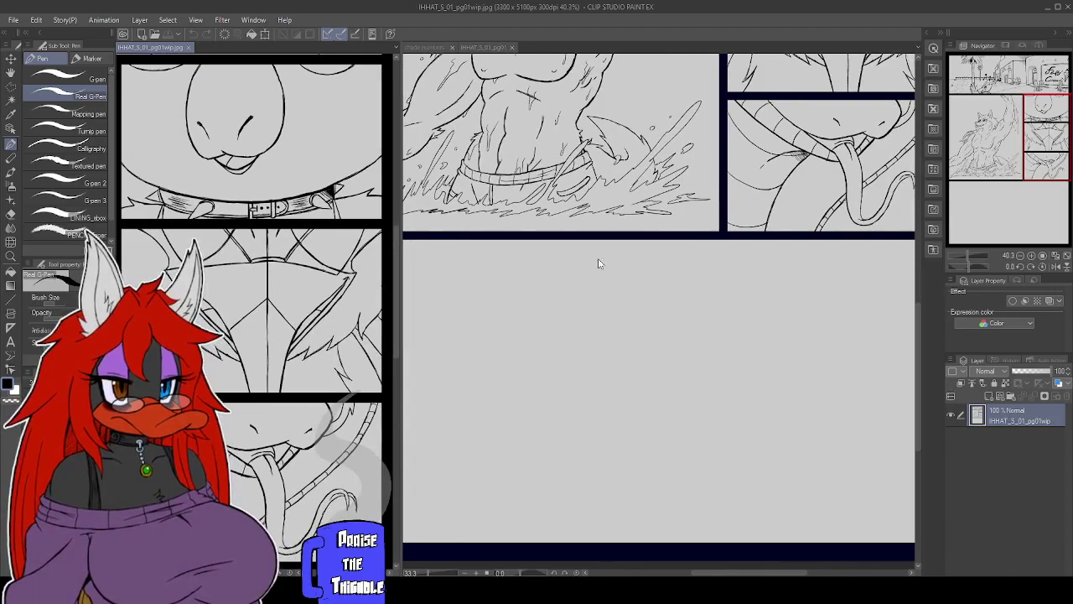
{"action": "left_click", "coordinate": [696, 260]}
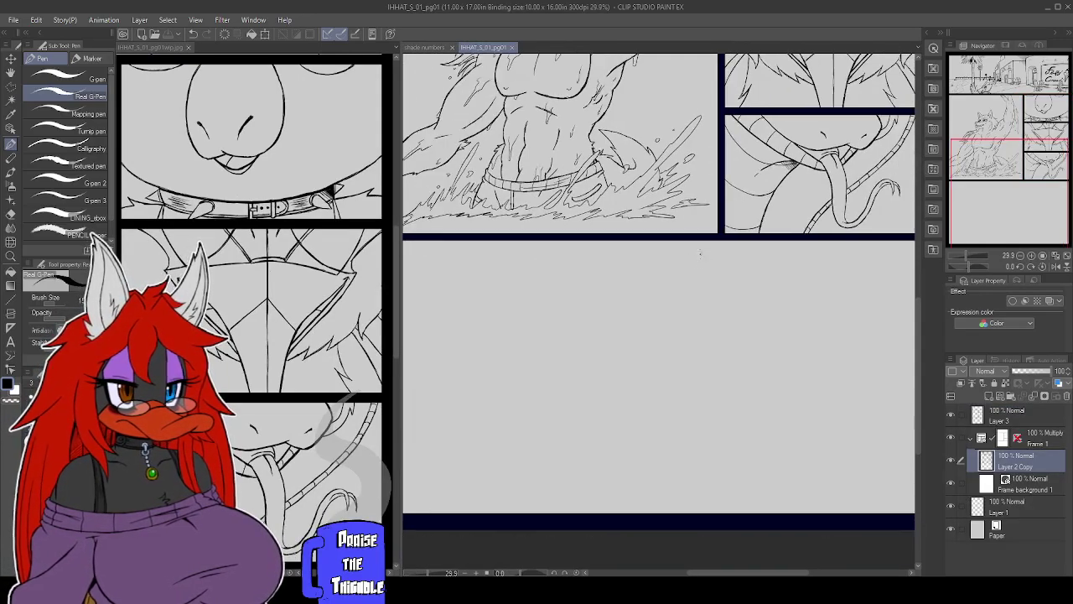
Add a new layer directly above Layer 2 Copy inside Frame 1 and choose the Curve figure tool
{"action": "scroll", "coordinate": [700, 255], "scroll_direction": "up", "scroll_amount": 3}
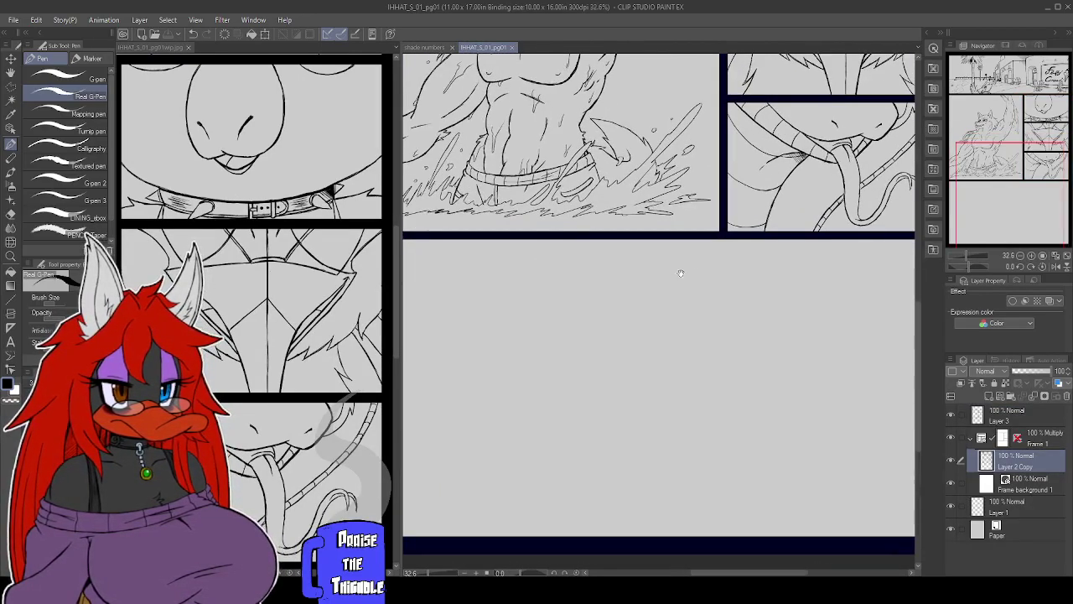
{"action": "scroll", "coordinate": [700, 258], "scroll_direction": "down", "scroll_amount": 3}
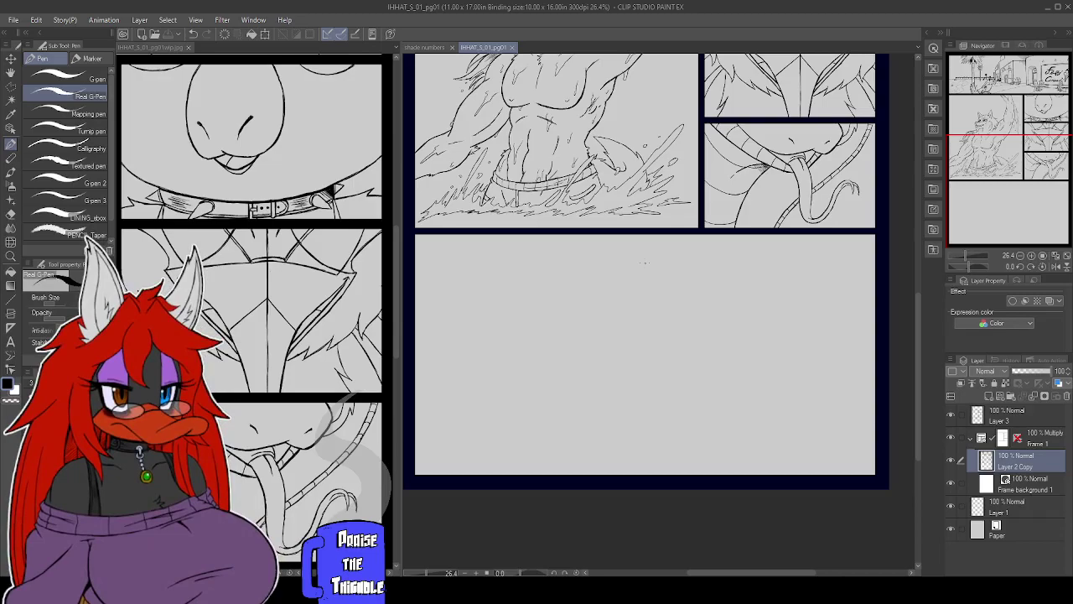
{"action": "left_click_drag", "start_coordinate": [1040, 142], "coordinate": [1038, 105]}
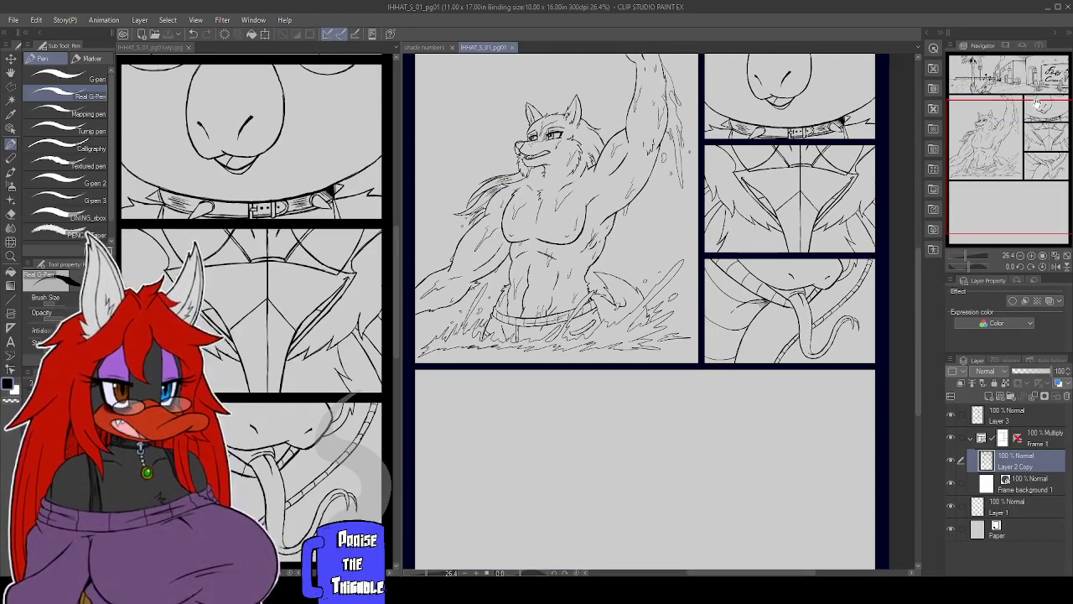
{"action": "left_click", "coordinate": [987, 181]}
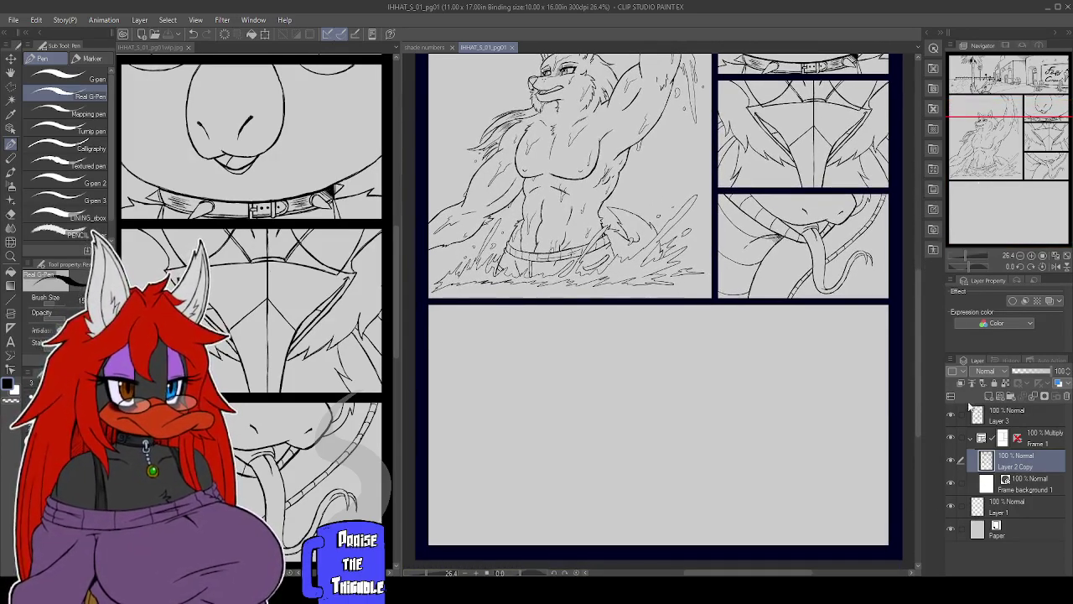
{"action": "left_click", "coordinate": [989, 396]}
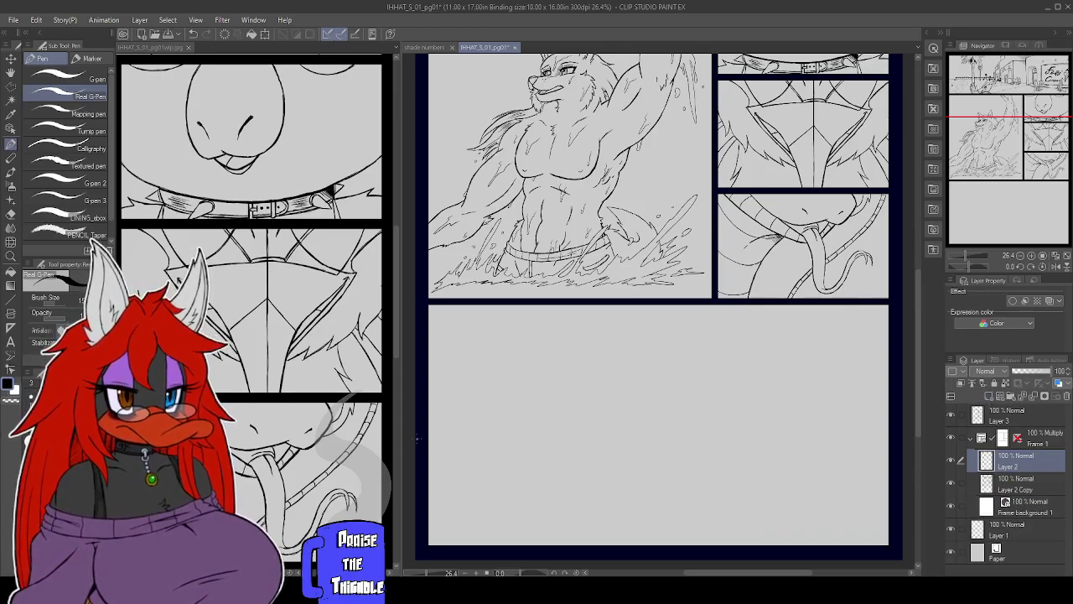
{"action": "key", "text": "u"}
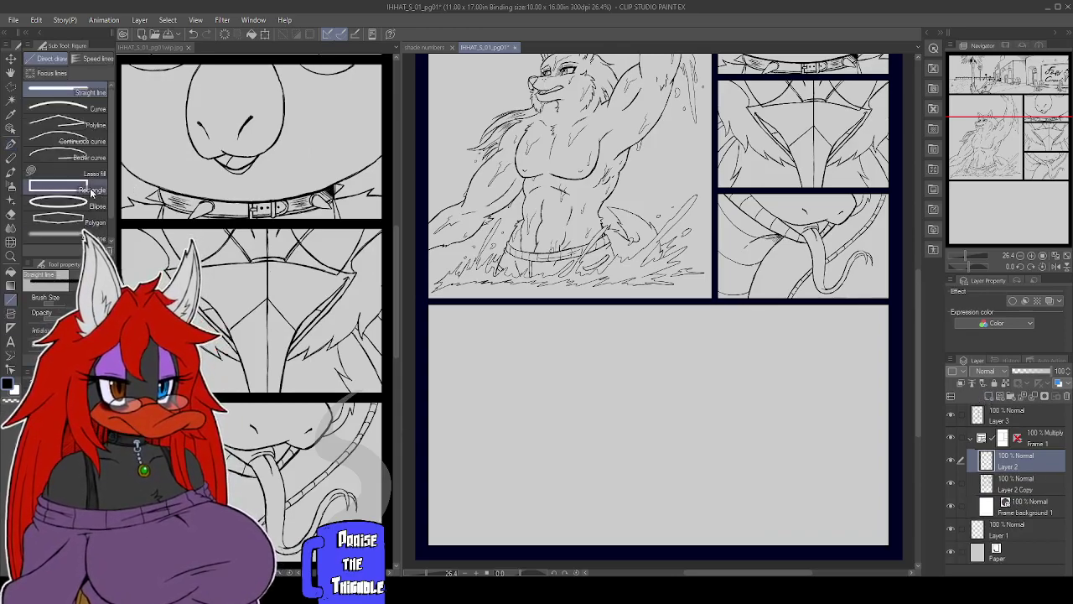
{"action": "left_click", "coordinate": [88, 108]}
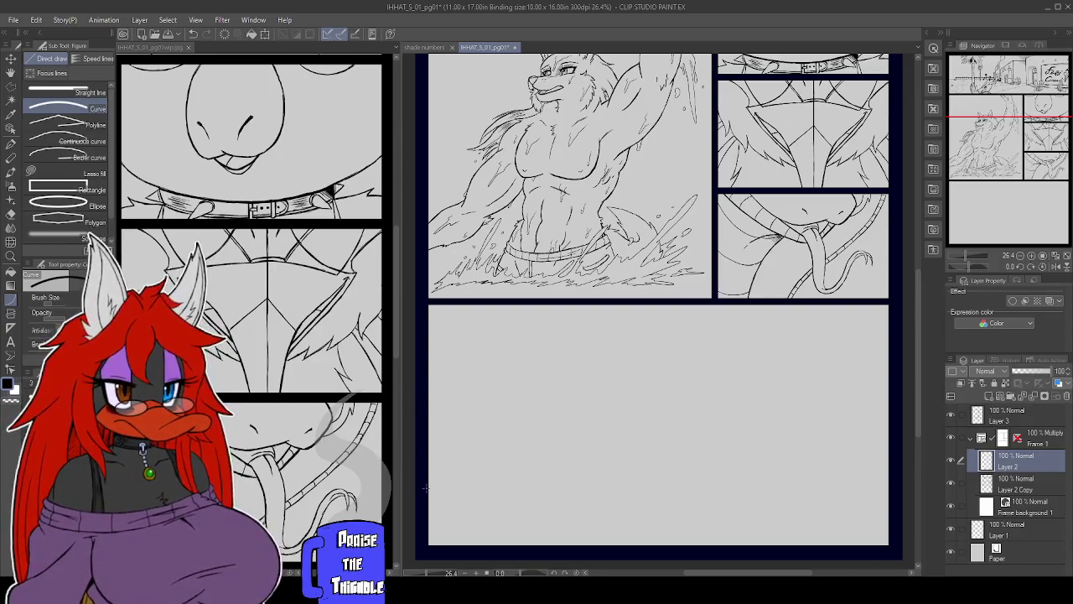
{"action": "left_click_drag", "start_coordinate": [426, 490], "coordinate": [628, 488]}
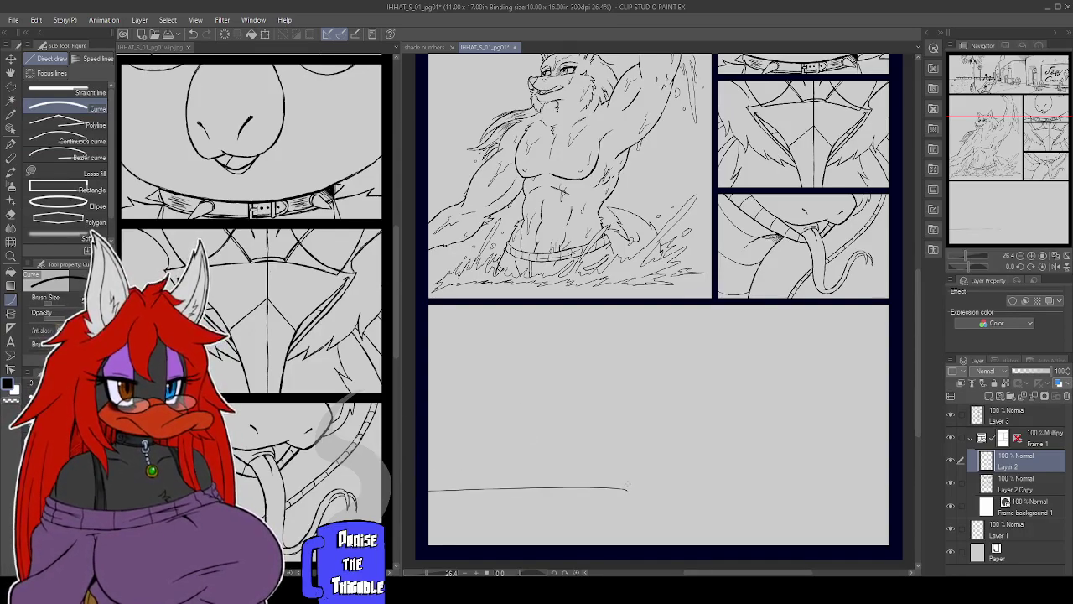
{"action": "key", "text": "ctrl+z"}
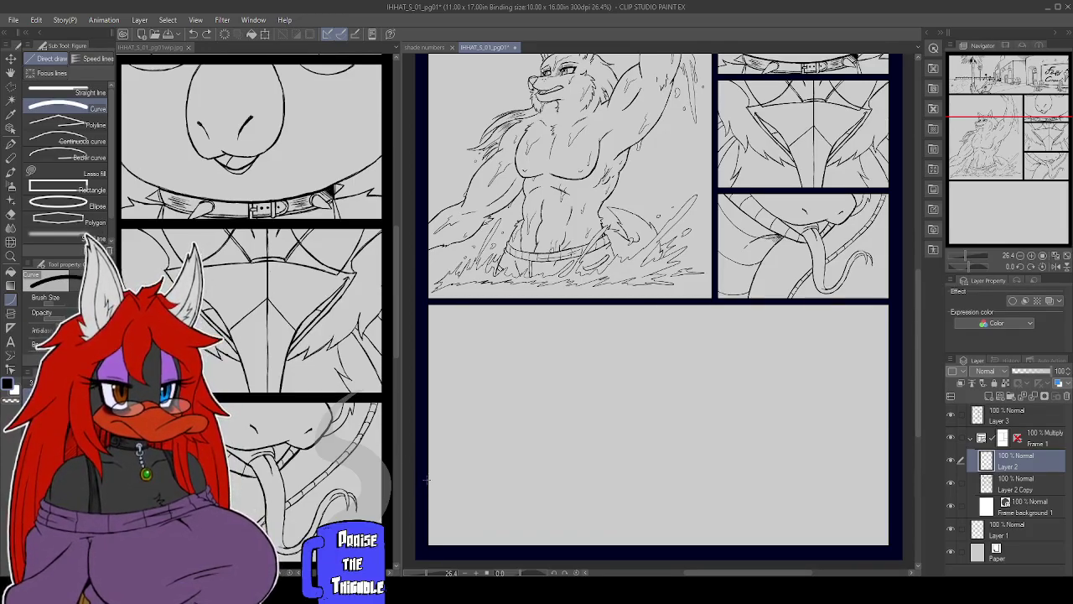
{"action": "left_click_drag", "start_coordinate": [425, 492], "coordinate": [899, 498]}
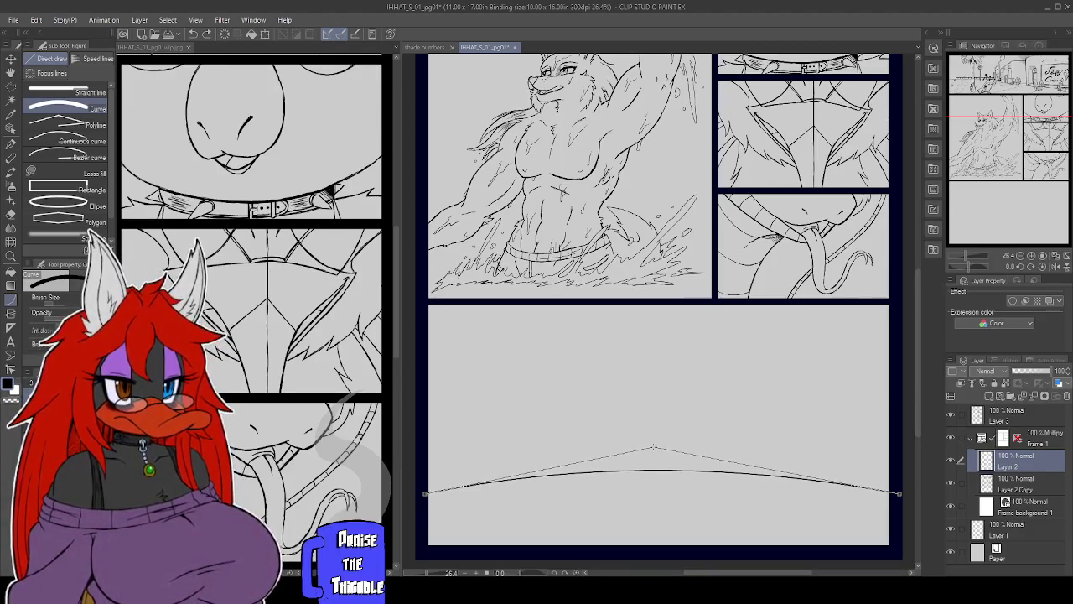
{"action": "left_click", "coordinate": [652, 450]}
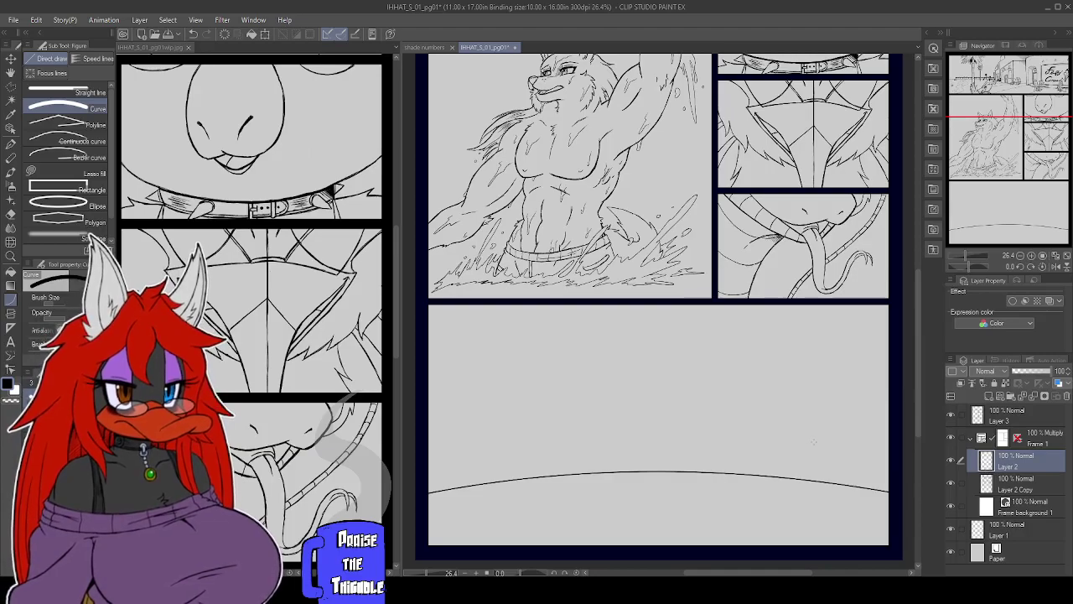
{"action": "key", "text": "ctrl+z"}
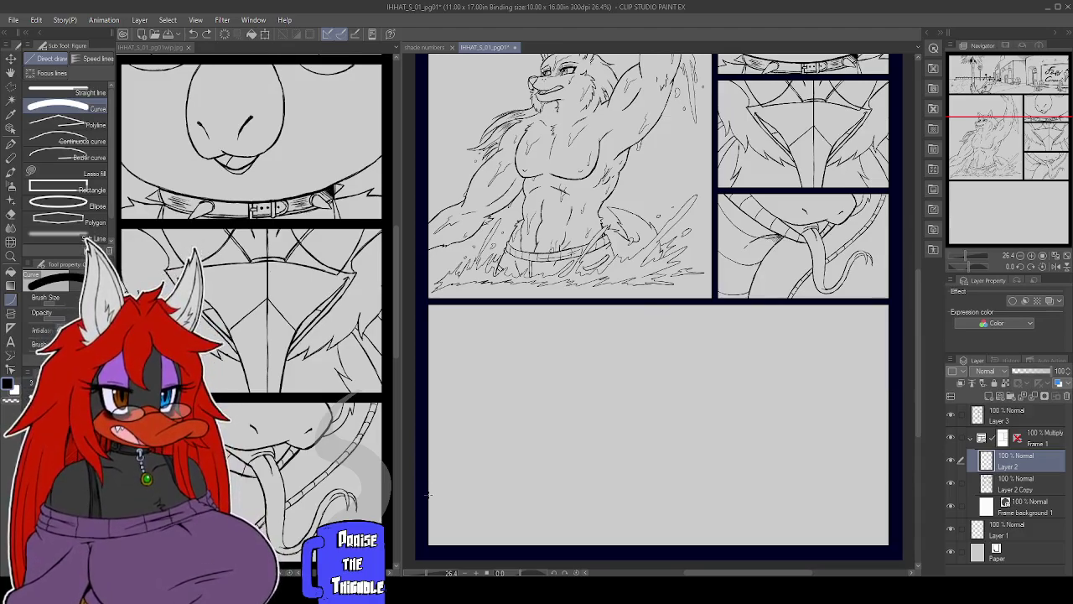
Draw a thick, shallow upward-arching horizon curve across the full width of the empty lower panel and thin it unevenly with the Hard eraser
{"action": "left_click_drag", "start_coordinate": [425, 495], "coordinate": [889, 495]}
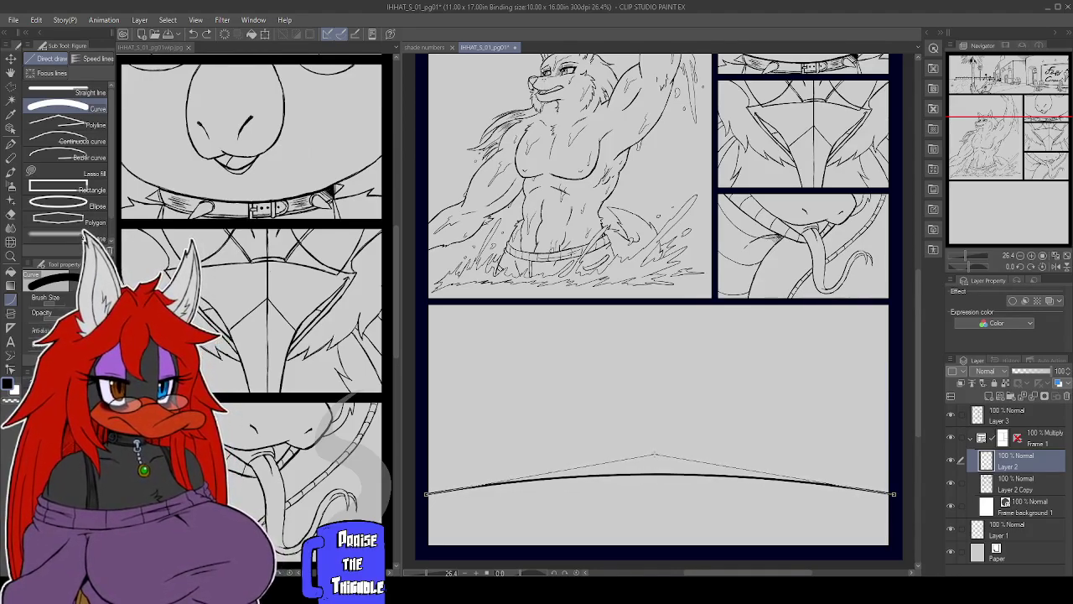
{"action": "left_click", "coordinate": [660, 455]}
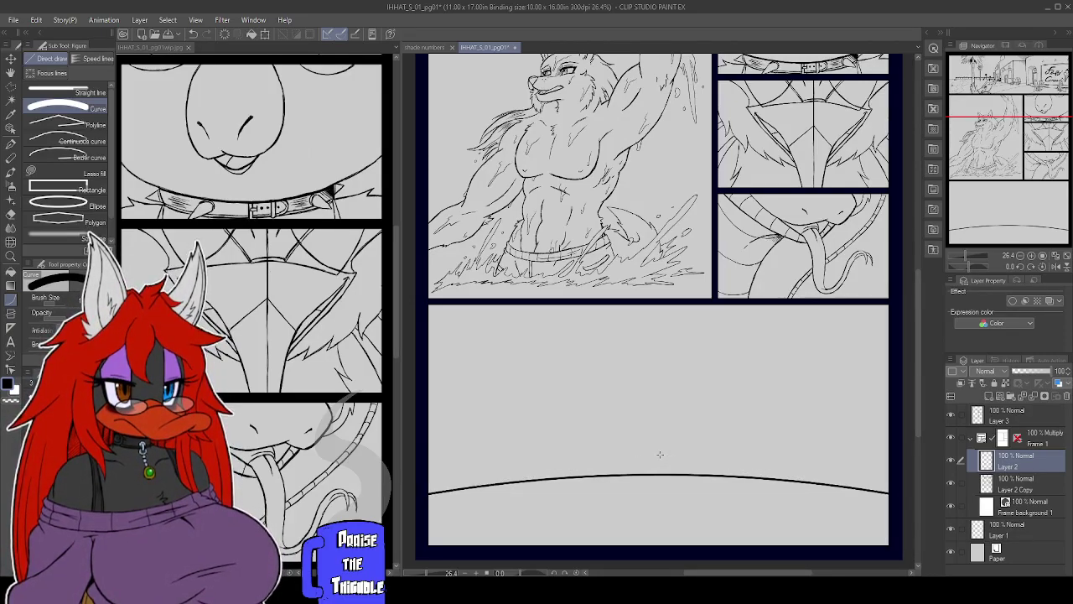
{"action": "key", "text": "p"}
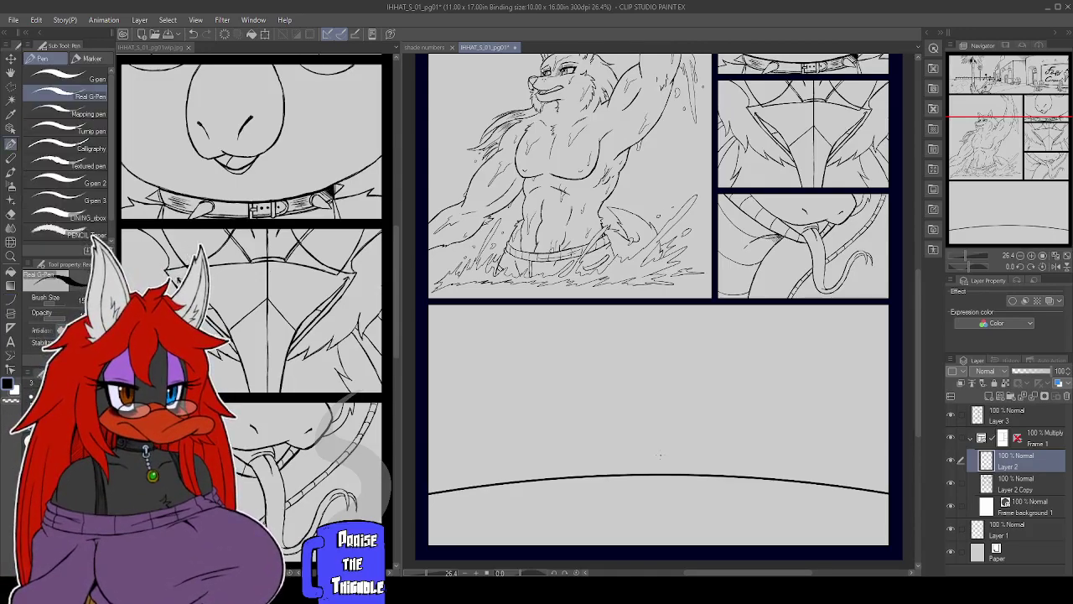
{"action": "key", "text": "p"}
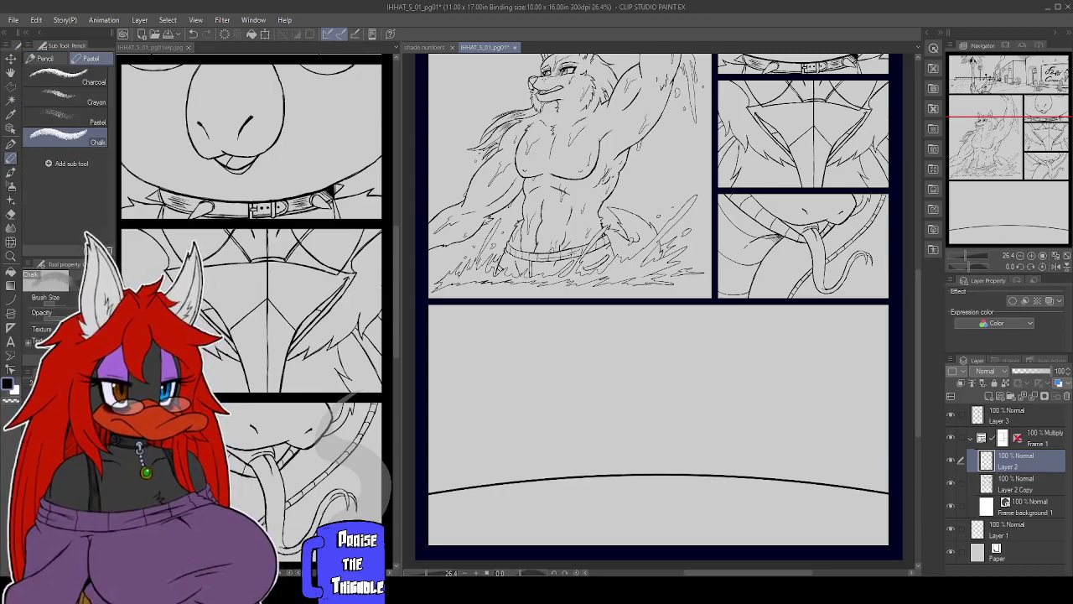
{"action": "scroll", "coordinate": [617, 482], "scroll_direction": "down", "scroll_amount": 1}
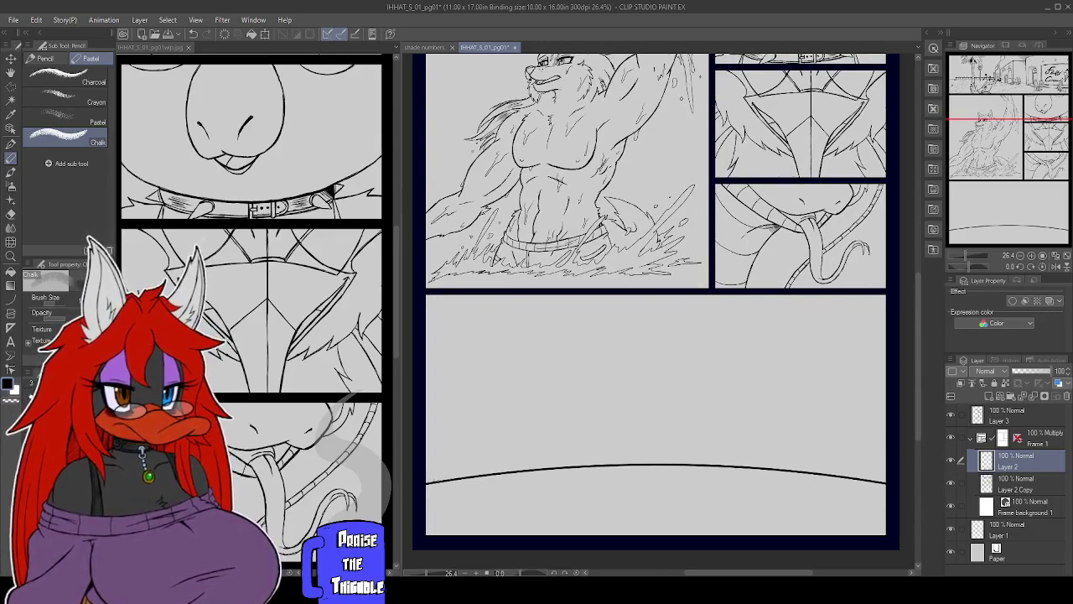
{"action": "key", "text": "e"}
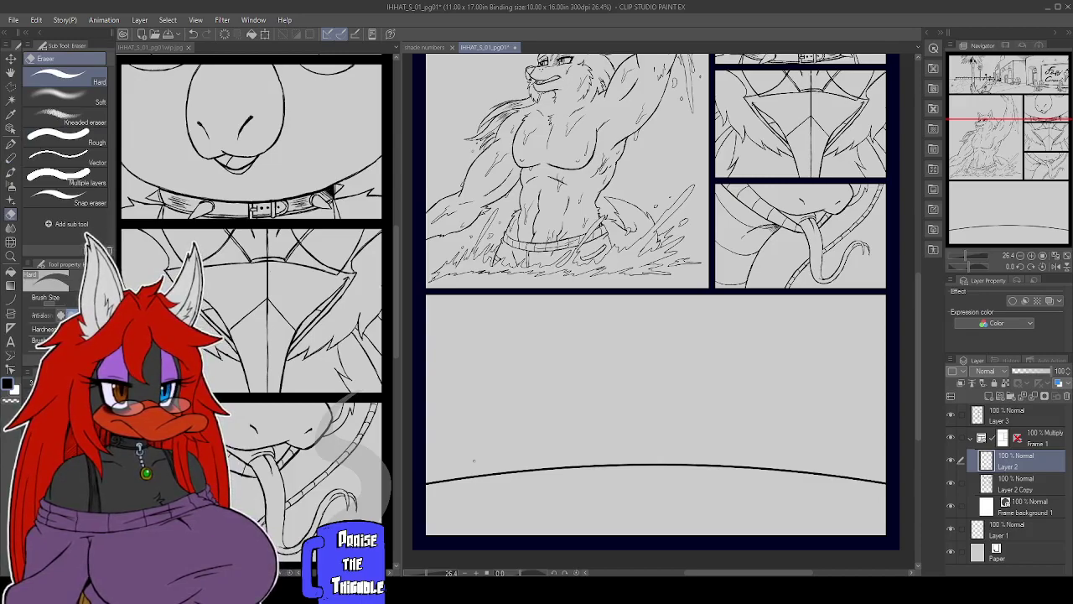
Retouch the horizon line with the Real G-Pen to vary its weight along the middle and right side, undoing unwanted strokes
{"action": "key", "text": "p"}
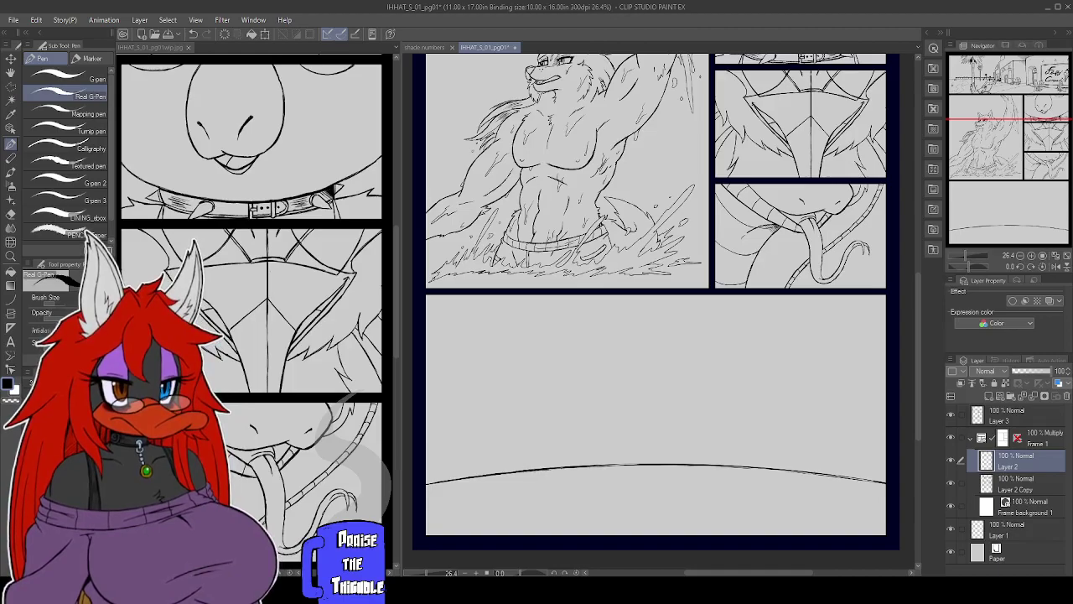
{"action": "key", "text": "ctrl+z"}
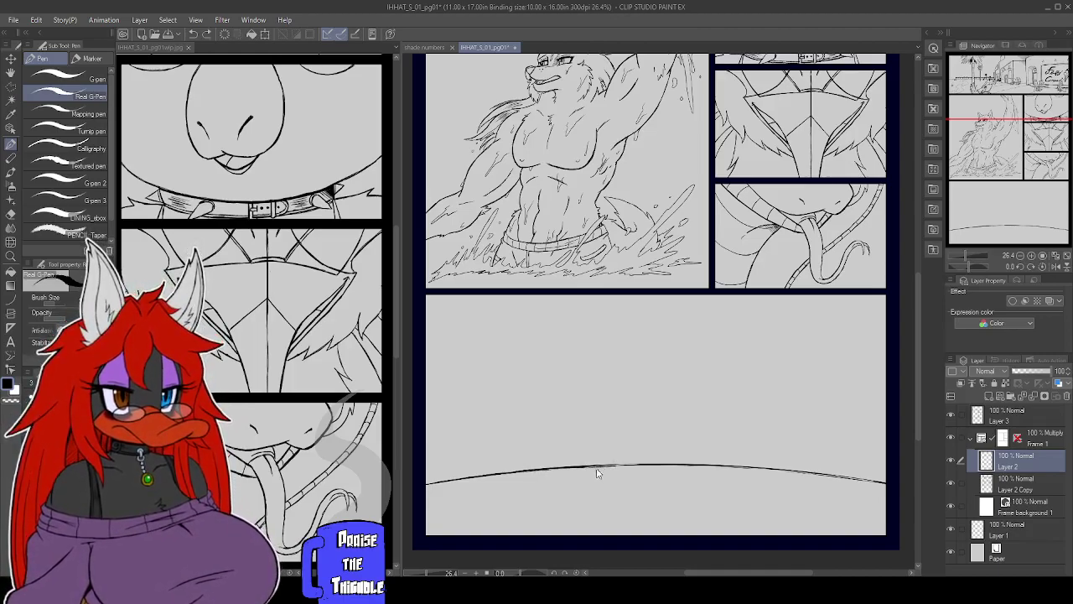
{"action": "left_click_drag", "start_coordinate": [590, 467], "coordinate": [637, 464]}
{"action": "key", "text": "ctrl+z"}
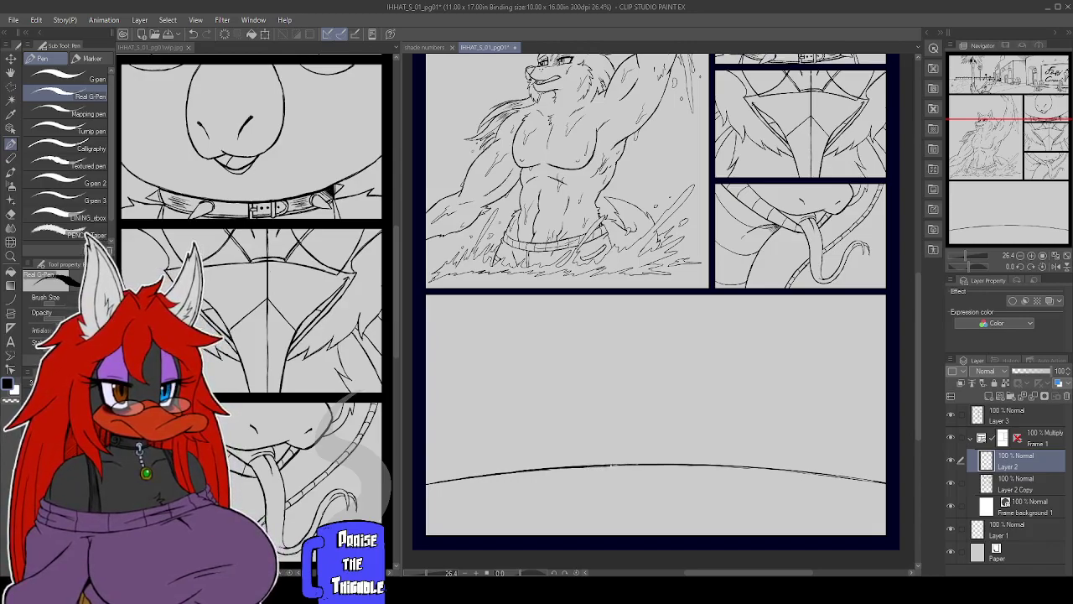
{"action": "left_click_drag", "start_coordinate": [725, 466], "coordinate": [867, 481]}
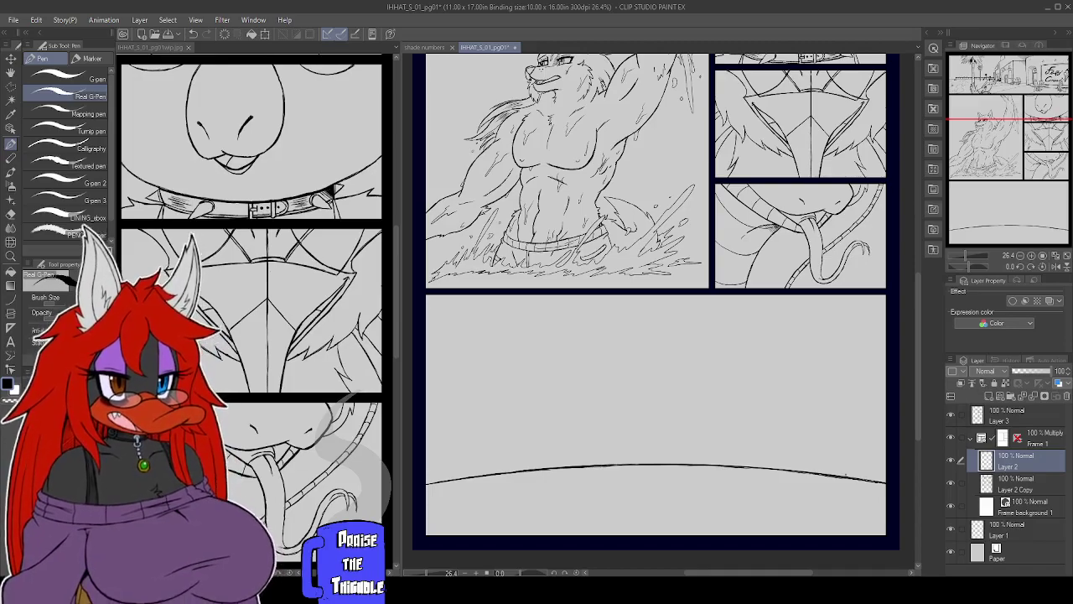
{"action": "left_click_drag", "start_coordinate": [791, 474], "coordinate": [800, 475]}
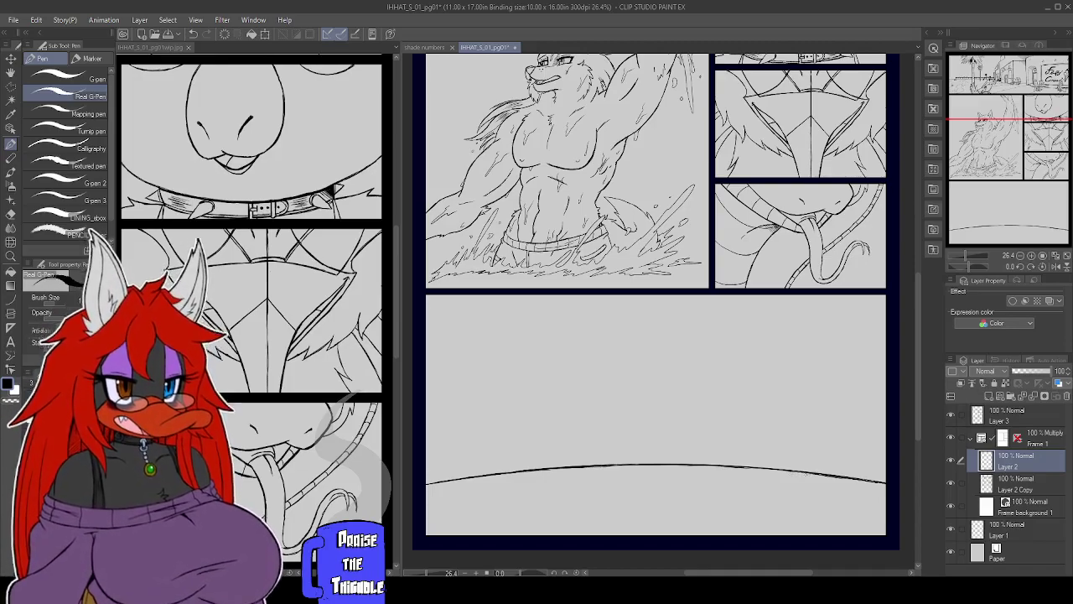
{"action": "key", "text": "ctrl+z"}
{"action": "key", "text": "ctrl+z"}
{"action": "key", "text": "ctrl+z"}
{"action": "key", "text": "ctrl+z"}
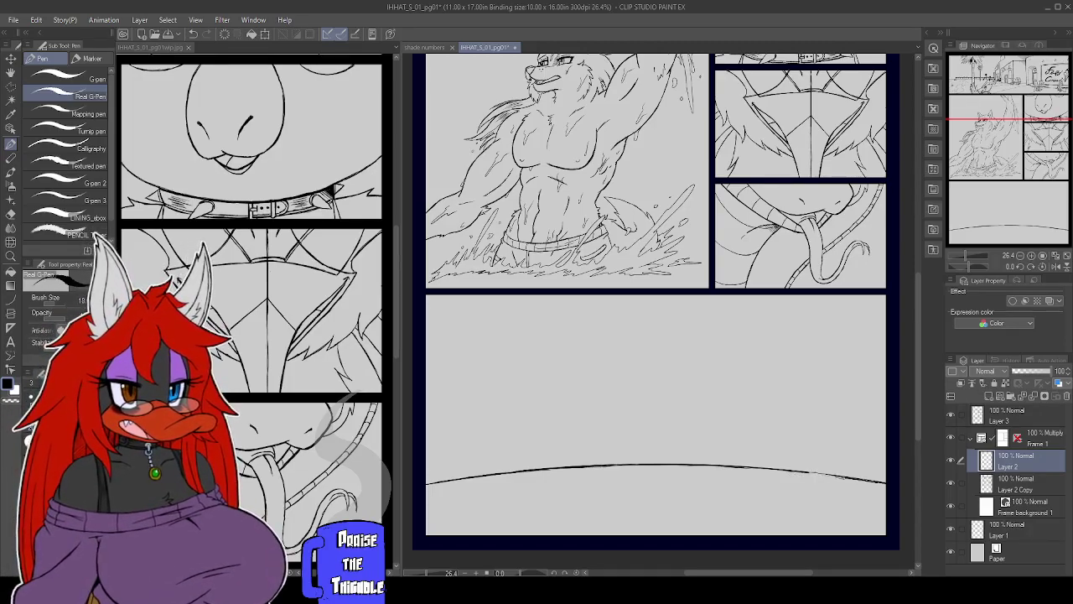
{"action": "left_click_drag", "start_coordinate": [859, 472], "coordinate": [815, 468]}
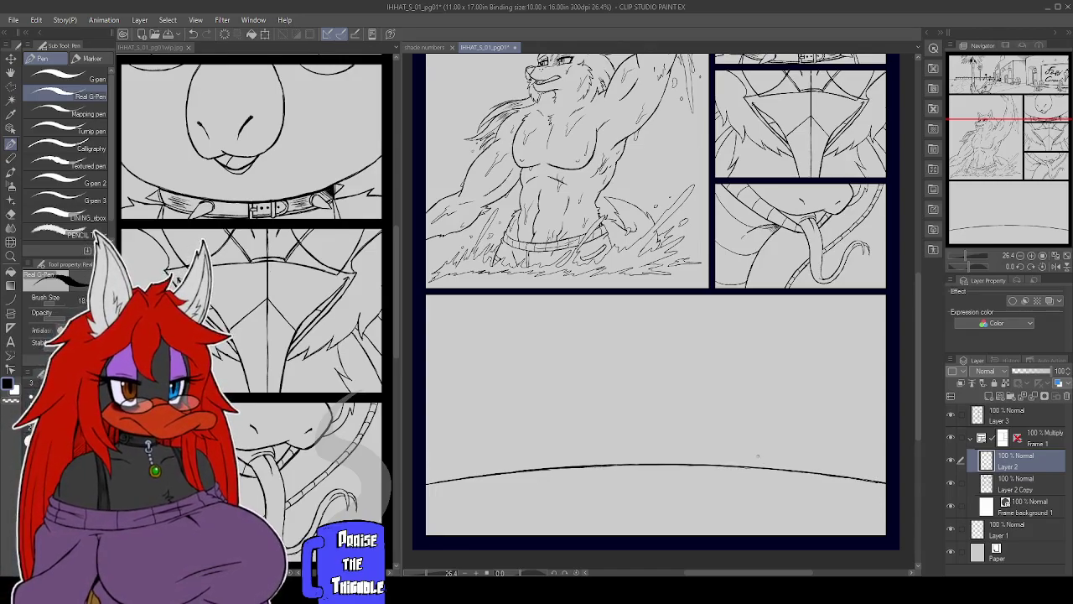
Make Layer 2 Copy the active layer and save the page
{"action": "mouse_move", "coordinate": [659, 378]}
{"action": "left_mouse_down"}
{"action": "mouse_move", "coordinate": [616, 384]}
{"action": "mouse_move", "coordinate": [663, 377]}
{"action": "mouse_move", "coordinate": [567, 352]}
{"action": "mouse_move", "coordinate": [580, 342]}
{"action": "left_mouse_up"}
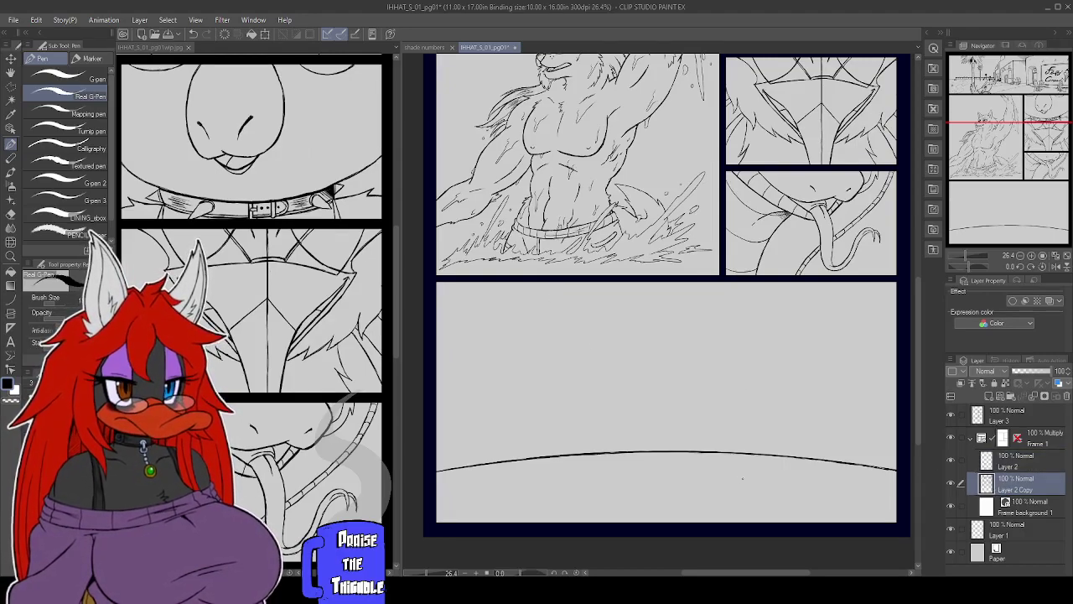
{"action": "left_click", "coordinate": [1021, 491]}
{"action": "scroll", "coordinate": [582, 457], "scroll_direction": "up", "scroll_amount": 1}
{"action": "left_click_drag", "start_coordinate": [582, 457], "coordinate": [629, 467]}
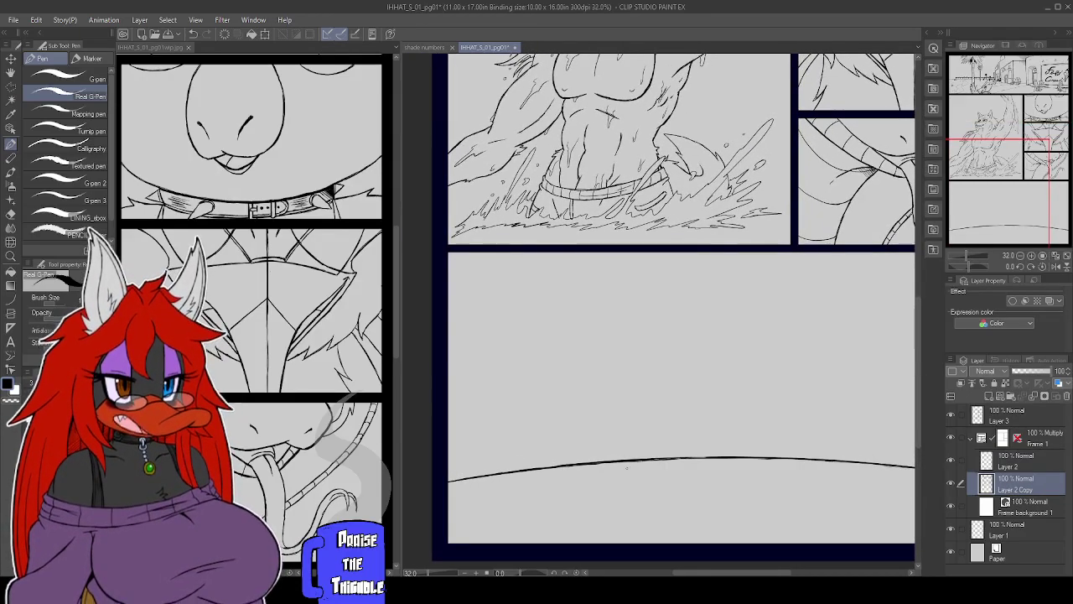
{"action": "key", "text": "ctrl+s"}
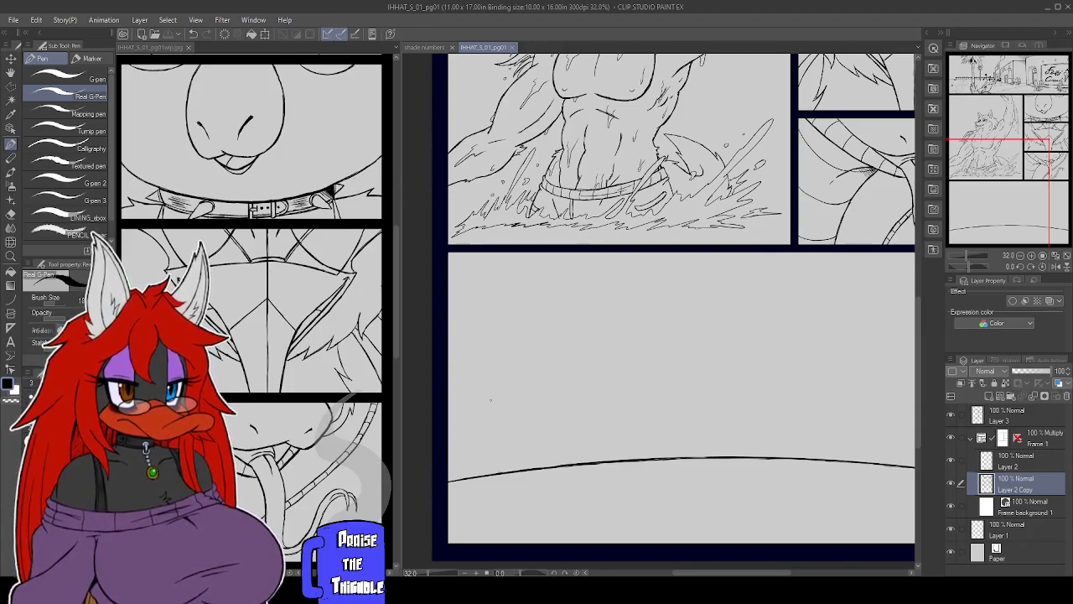
Draw two eye outlines with slanted lids near the left edge of the empty bottom panel using the Real G-Pen, undoing the first outline attempt
{"action": "left_click_drag", "start_coordinate": [485, 399], "coordinate": [509, 406]}
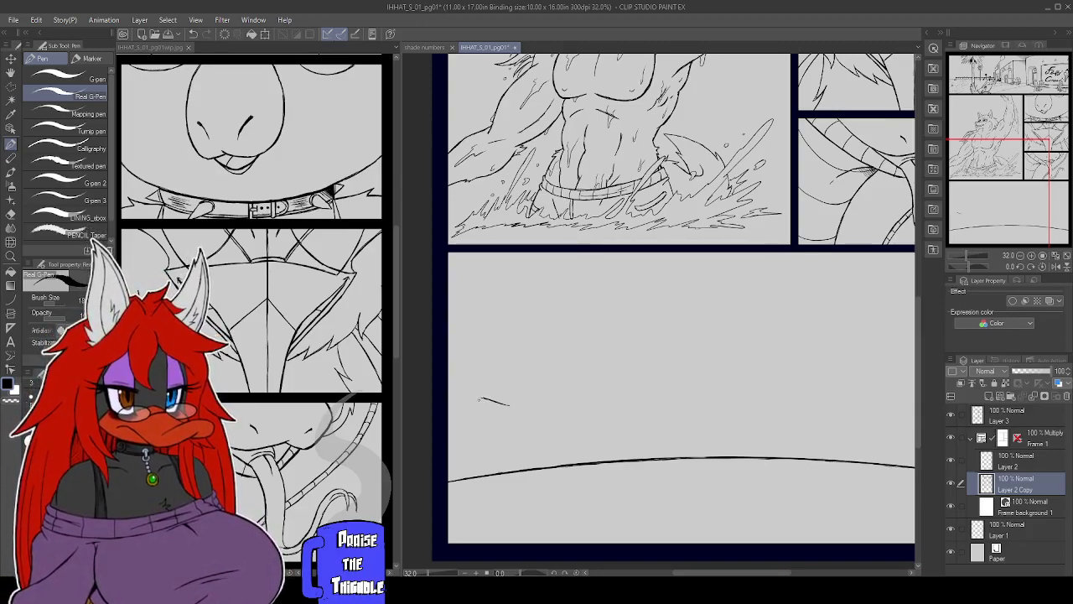
{"action": "mouse_move", "coordinate": [486, 391]}
{"action": "left_mouse_down"}
{"action": "mouse_move", "coordinate": [487, 414]}
{"action": "mouse_move", "coordinate": [504, 418]}
{"action": "left_mouse_up"}
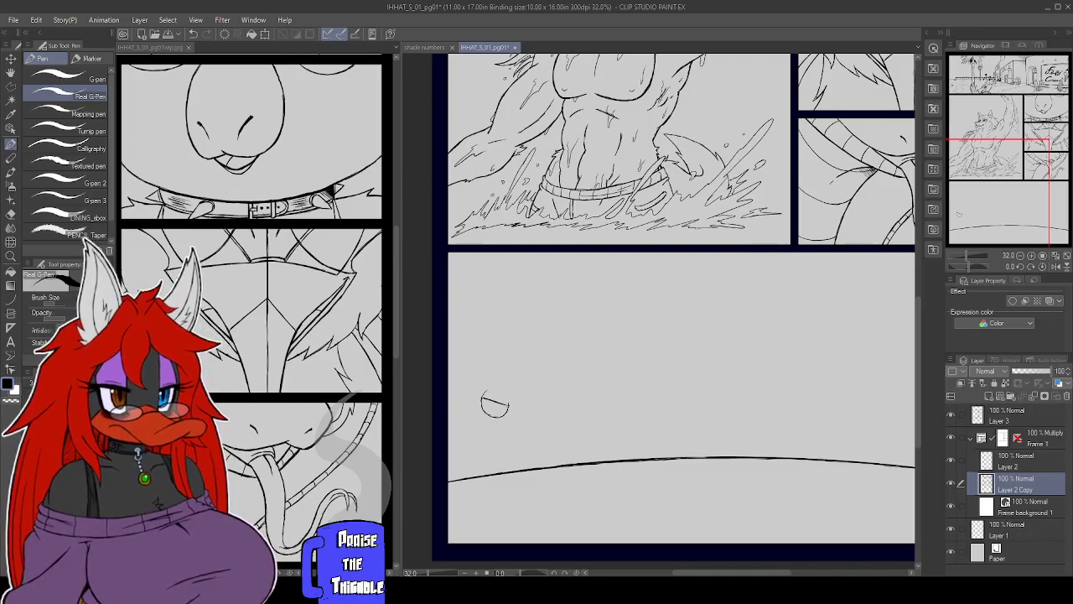
{"action": "left_click", "coordinate": [504, 394]}
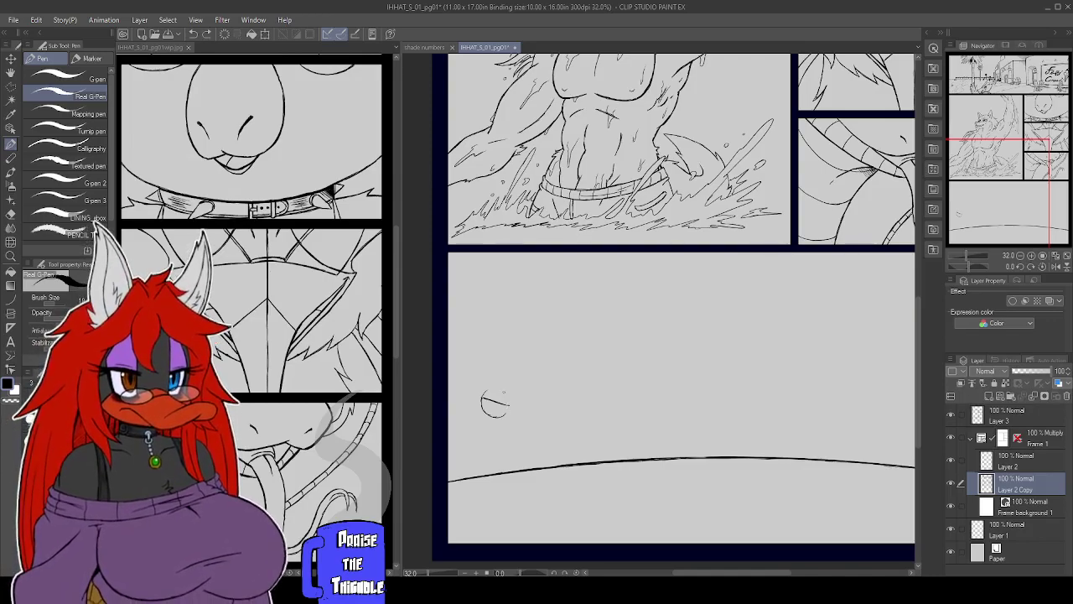
{"action": "key", "text": "ctrl+z"}
{"action": "key", "text": "ctrl+z"}
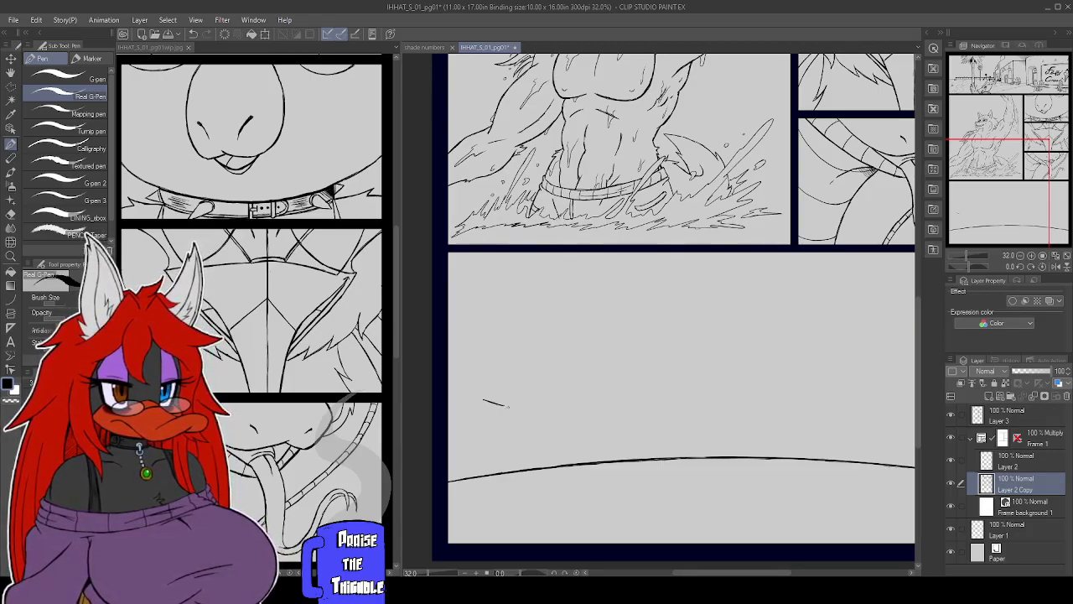
{"action": "left_click_drag", "start_coordinate": [483, 401], "coordinate": [482, 410]}
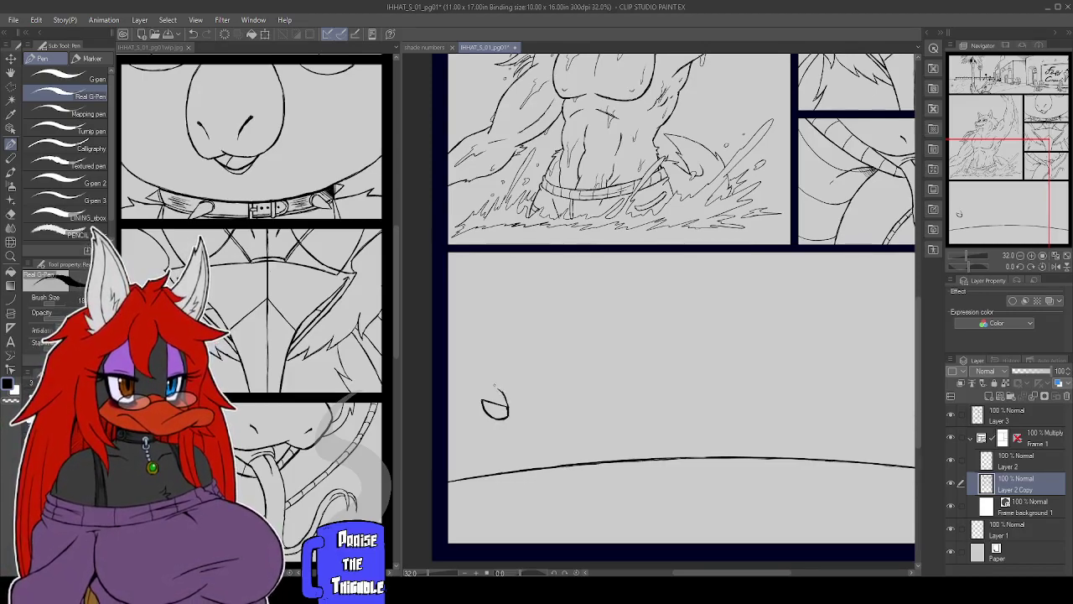
{"action": "left_click_drag", "start_coordinate": [503, 389], "coordinate": [485, 397]}
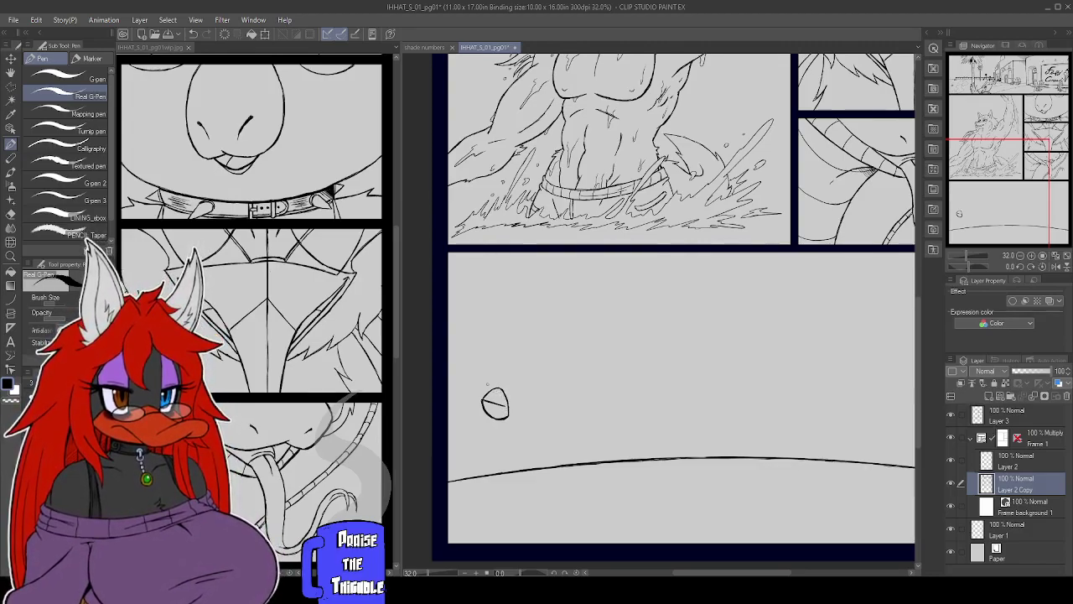
{"action": "left_click_drag", "start_coordinate": [484, 401], "coordinate": [507, 409]}
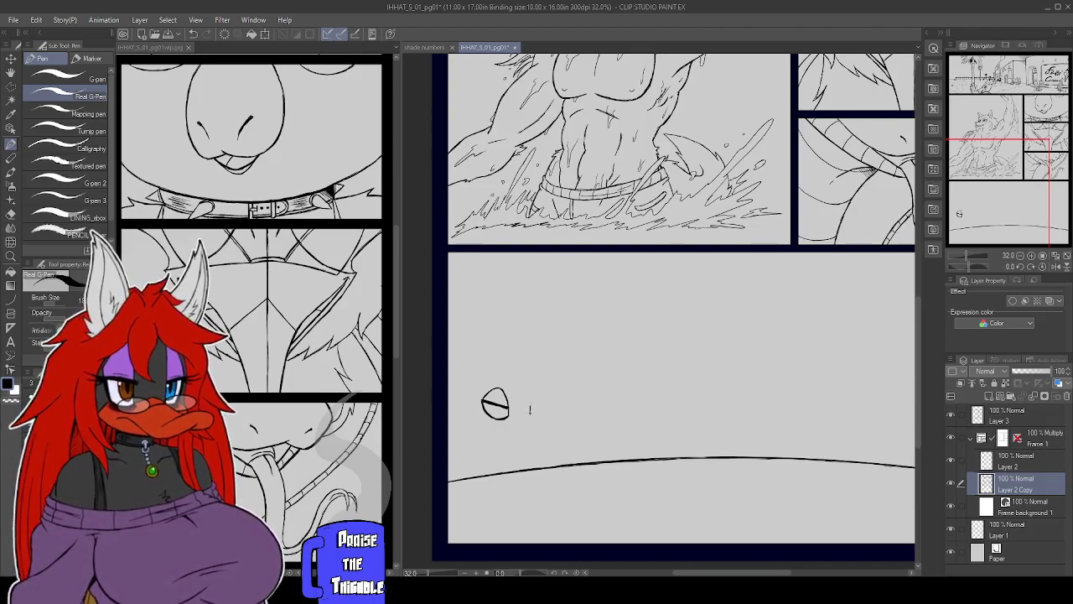
{"action": "left_click_drag", "start_coordinate": [530, 411], "coordinate": [540, 401]}
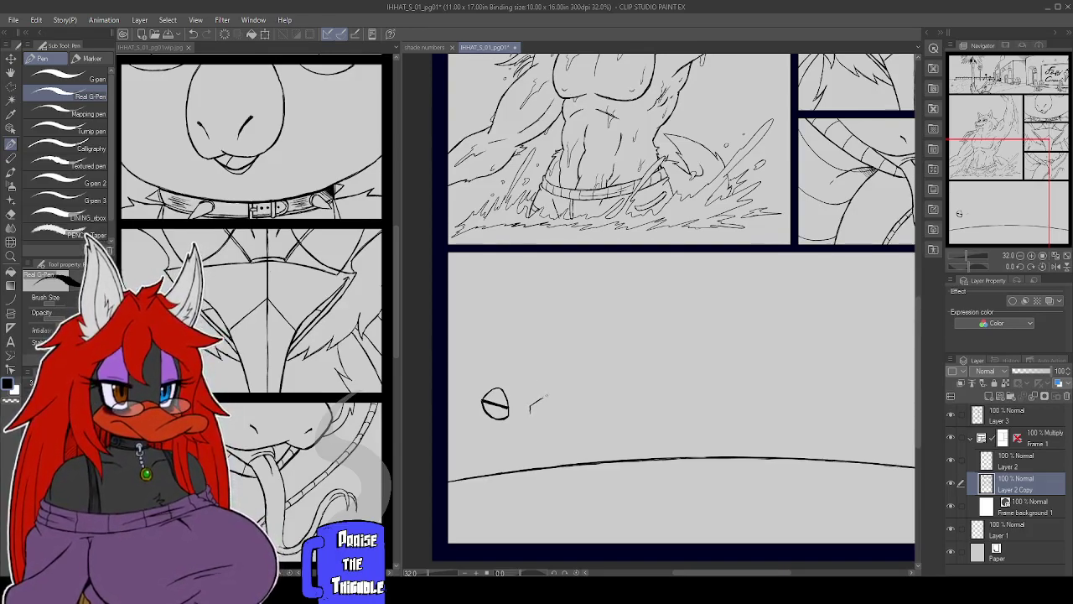
{"action": "mouse_move", "coordinate": [544, 398]}
{"action": "left_mouse_down"}
{"action": "mouse_move", "coordinate": [537, 416]}
{"action": "mouse_move", "coordinate": [535, 397]}
{"action": "left_mouse_up"}
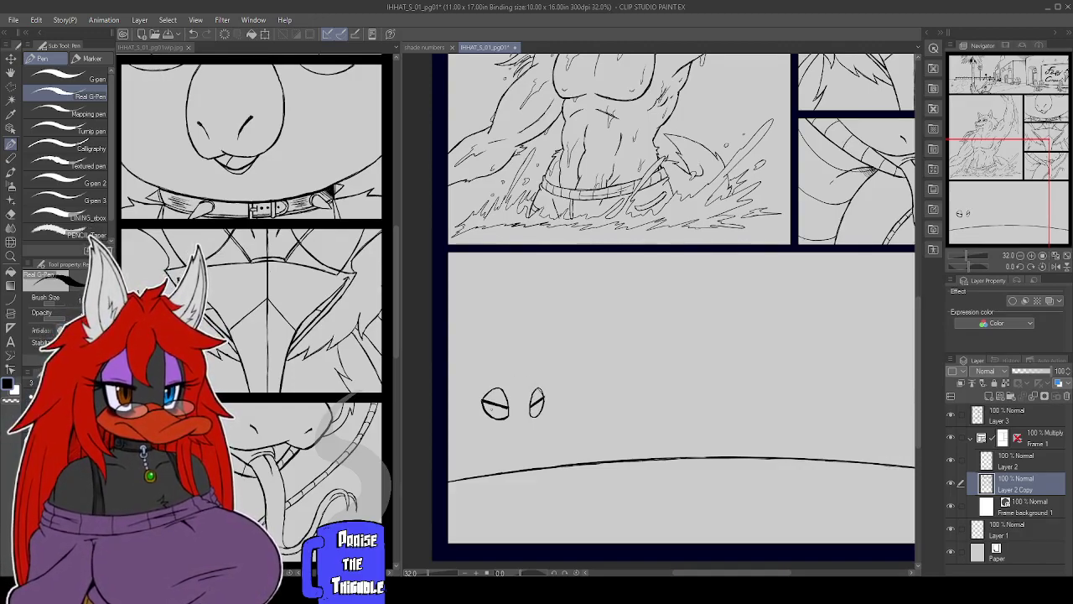
Draw irises and dark pupils in both eyes and add eyelashes at their outer corners
{"action": "left_click_drag", "start_coordinate": [492, 404], "coordinate": [501, 410]}
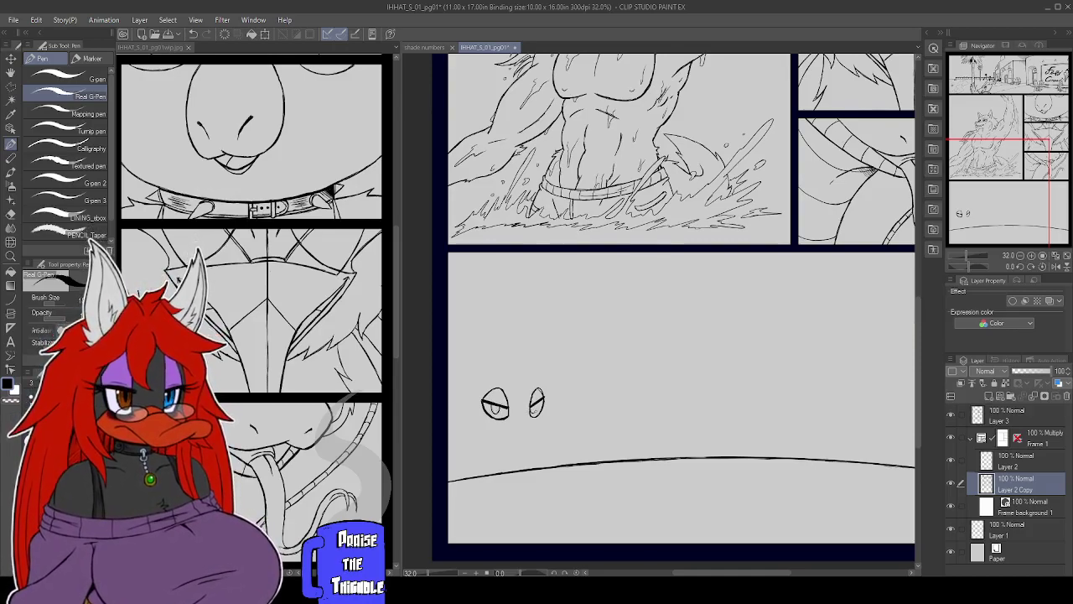
{"action": "left_click_drag", "start_coordinate": [493, 408], "coordinate": [496, 410]}
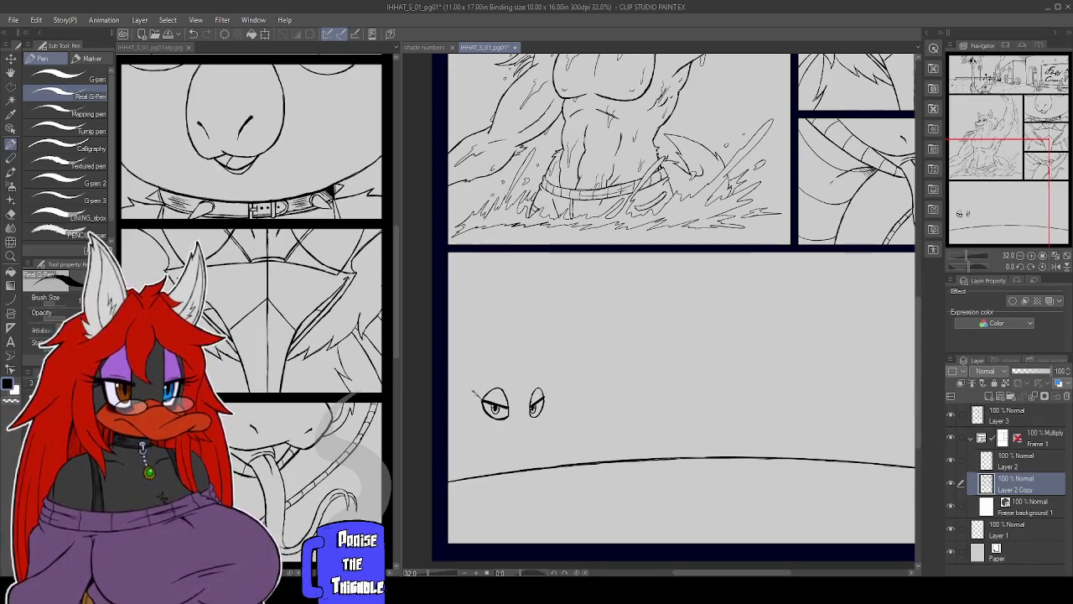
{"action": "left_click_drag", "start_coordinate": [473, 390], "coordinate": [485, 402]}
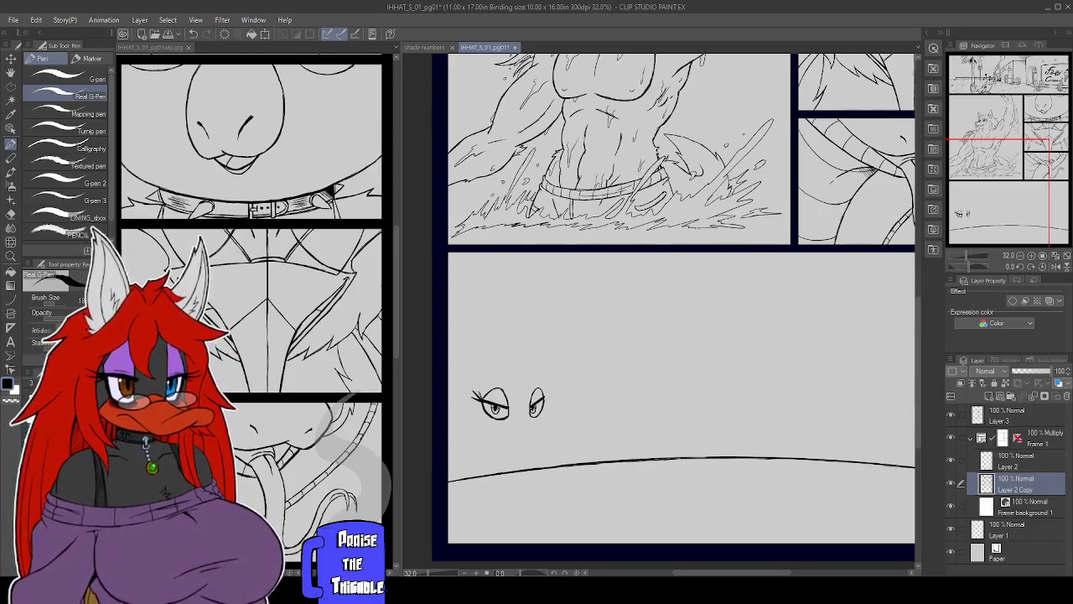
{"action": "left_click_drag", "start_coordinate": [545, 391], "coordinate": [550, 392]}
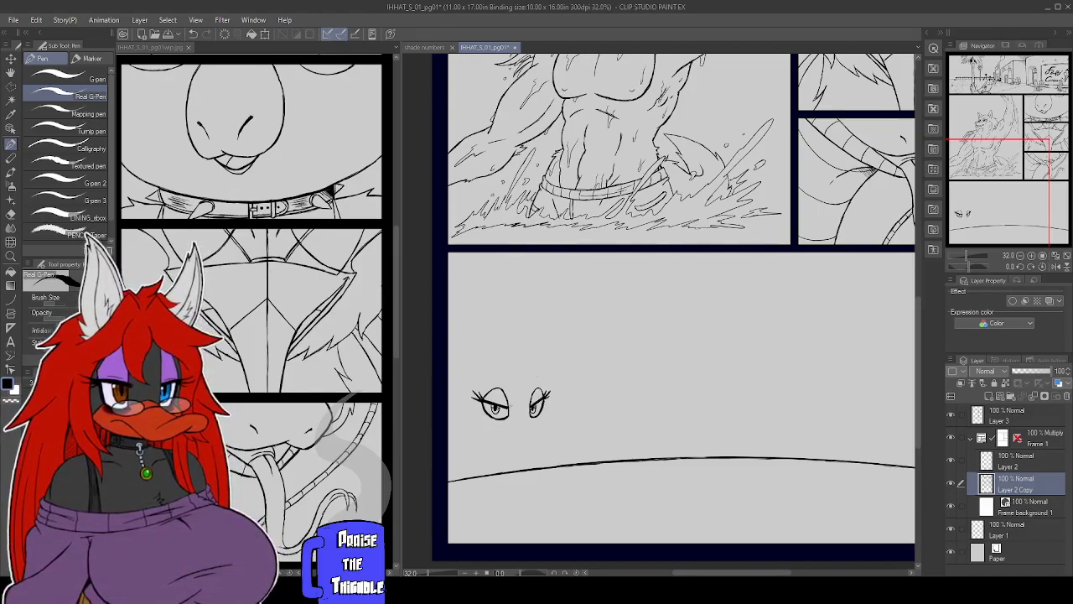
Draw an elongated nose with a small mouth between the eyes and enclose the face in a round head outline
{"action": "left_click_drag", "start_coordinate": [515, 423], "coordinate": [516, 418]}
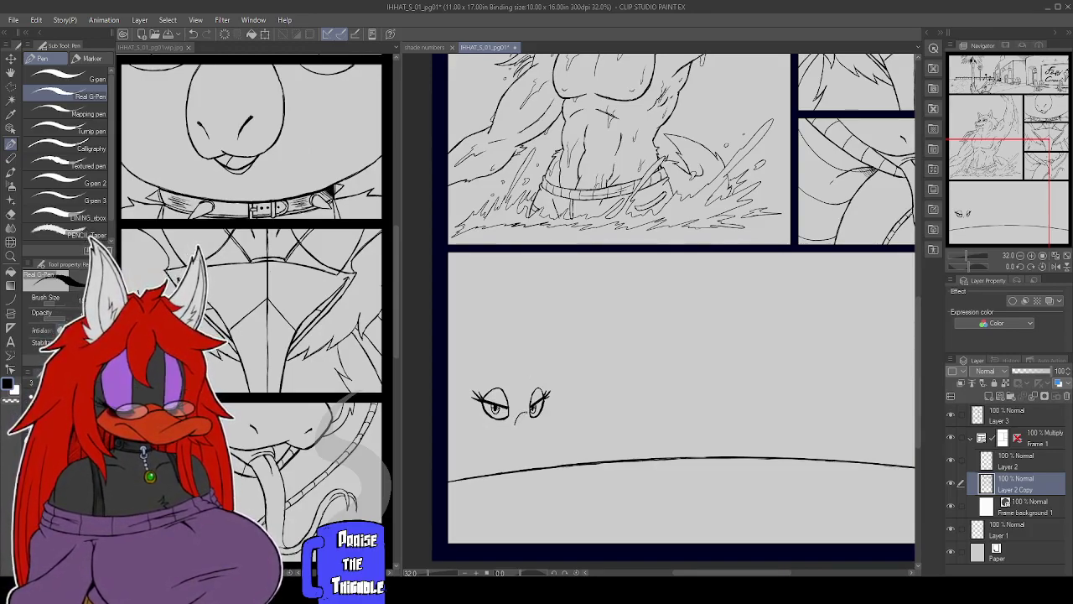
{"action": "left_click_drag", "start_coordinate": [528, 416], "coordinate": [530, 428]}
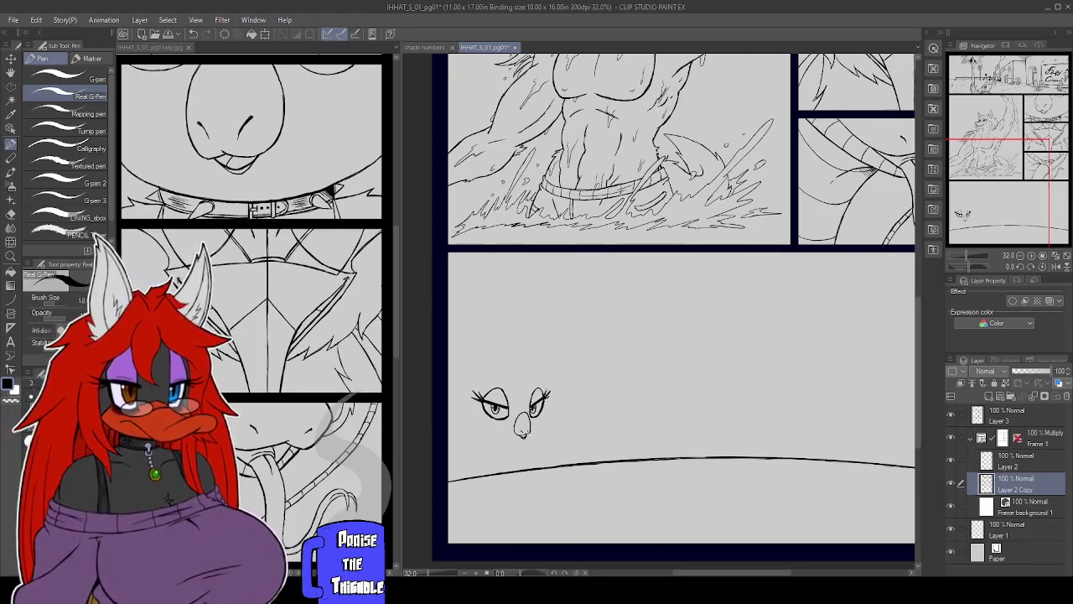
{"action": "mouse_move", "coordinate": [549, 392]}
{"action": "left_mouse_down"}
{"action": "mouse_move", "coordinate": [550, 423]}
{"action": "mouse_move", "coordinate": [531, 442]}
{"action": "mouse_move", "coordinate": [493, 443]}
{"action": "mouse_move", "coordinate": [509, 447]}
{"action": "left_mouse_up"}
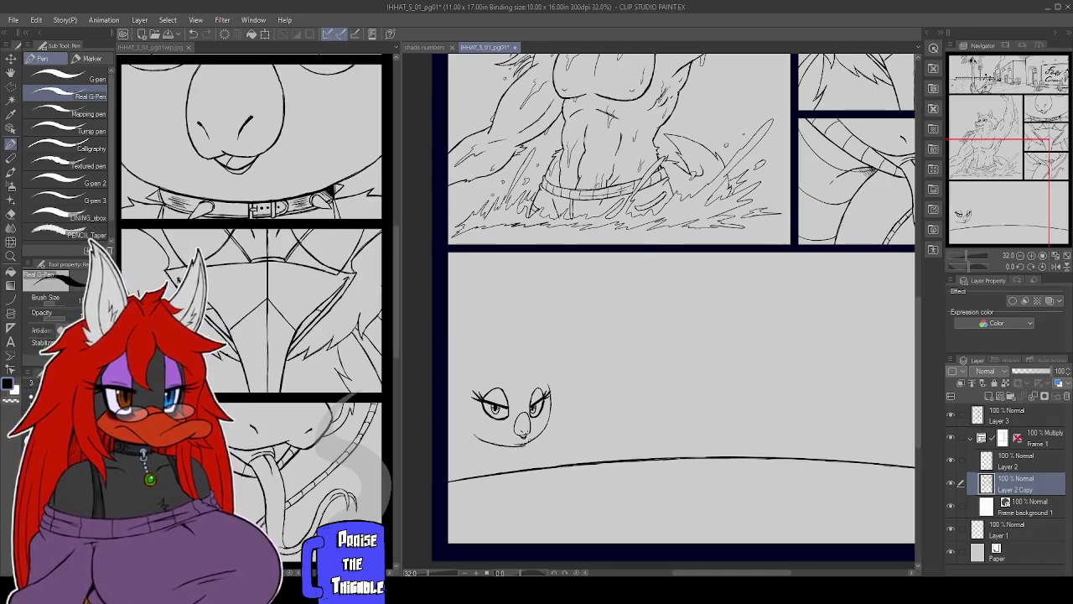
{"action": "mouse_move", "coordinate": [520, 445]}
{"action": "left_mouse_down"}
{"action": "mouse_move", "coordinate": [549, 420]}
{"action": "mouse_move", "coordinate": [542, 375]}
{"action": "mouse_move", "coordinate": [515, 366]}
{"action": "mouse_move", "coordinate": [469, 386]}
{"action": "mouse_move", "coordinate": [463, 407]}
{"action": "mouse_move", "coordinate": [479, 438]}
{"action": "mouse_move", "coordinate": [472, 434]}
{"action": "left_mouse_up"}
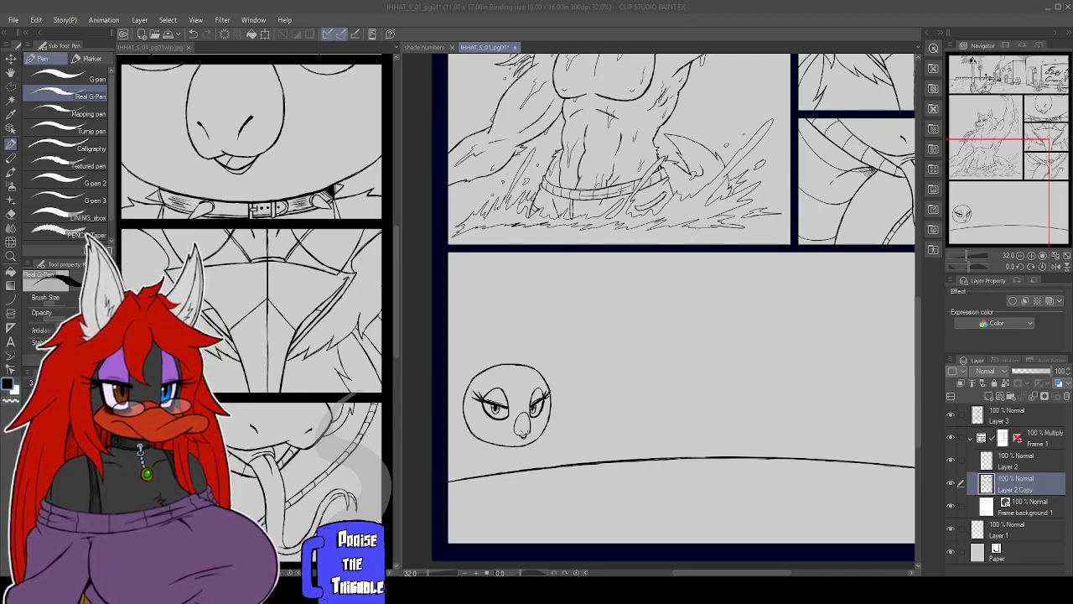
Detail the round head as a koala with curved ears, fur tufts, a flower by the left ear and a spiked collar
{"action": "left_click", "coordinate": [711, 368]}
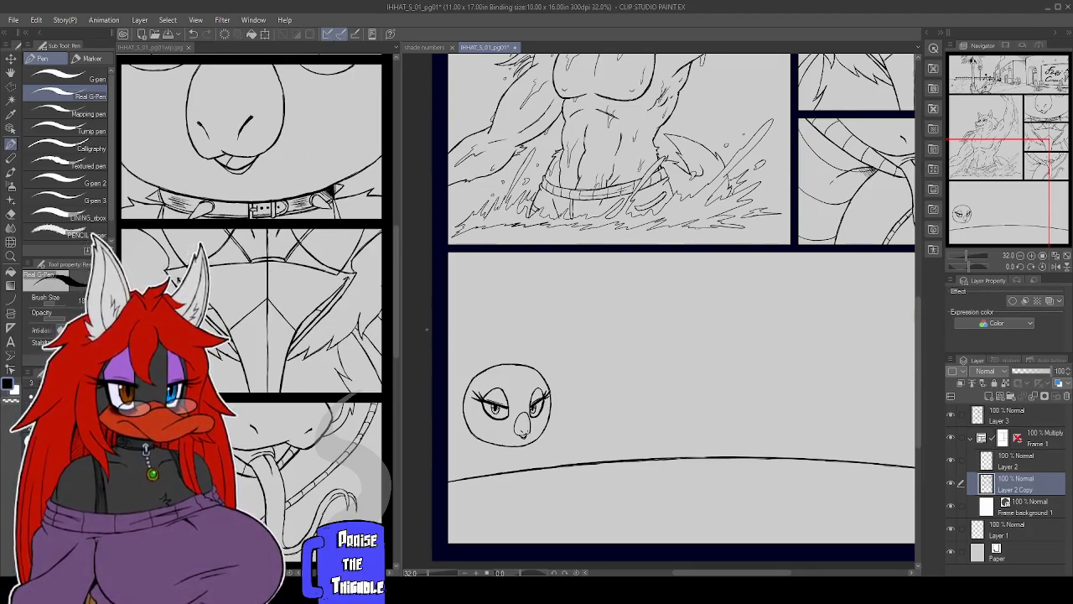
{"action": "left_click_drag", "start_coordinate": [478, 363], "coordinate": [467, 352]}
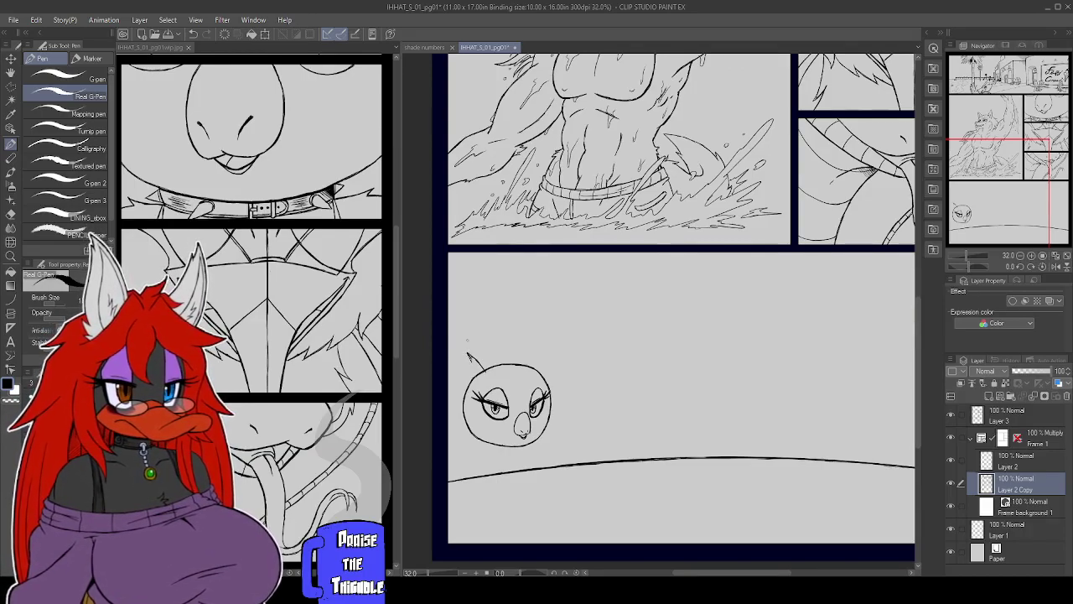
{"action": "left_click_drag", "start_coordinate": [472, 362], "coordinate": [450, 359]}
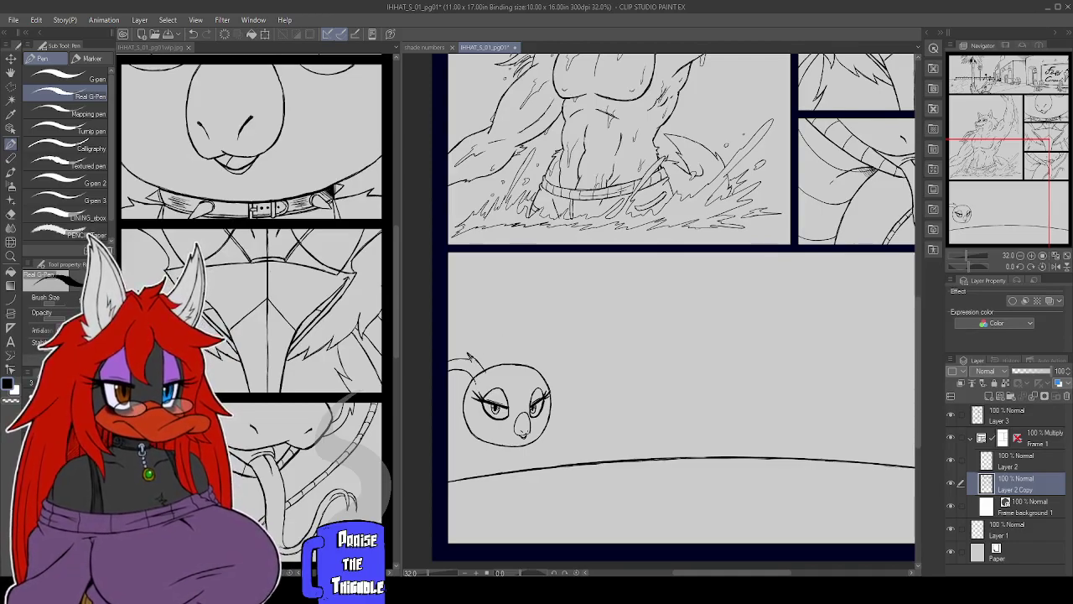
{"action": "left_click_drag", "start_coordinate": [472, 357], "coordinate": [482, 368]}
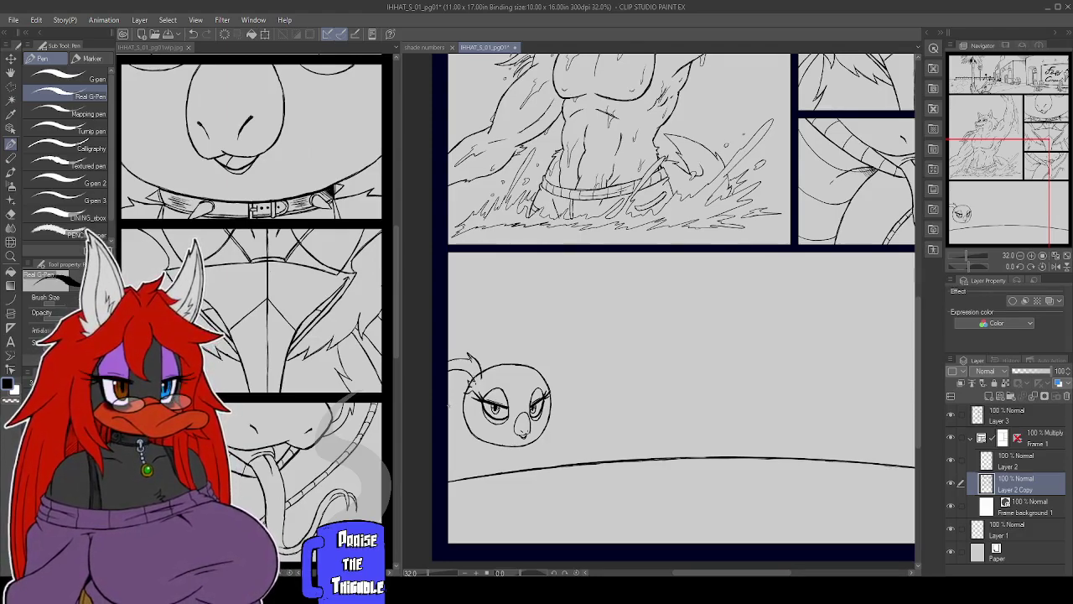
{"action": "left_click_drag", "start_coordinate": [447, 401], "coordinate": [460, 401]}
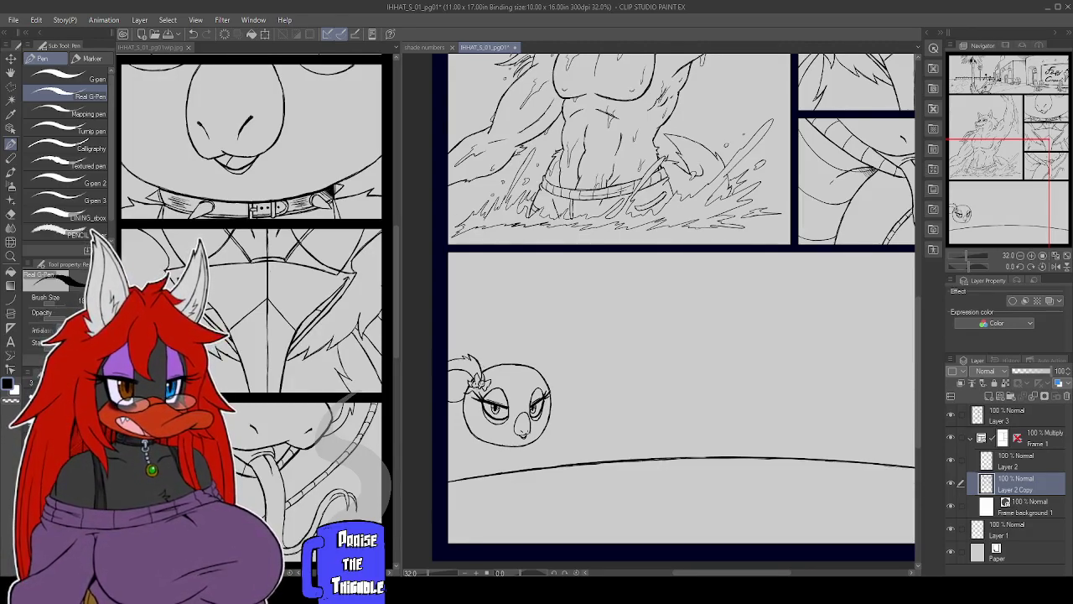
{"action": "left_click_drag", "start_coordinate": [478, 386], "coordinate": [468, 403]}
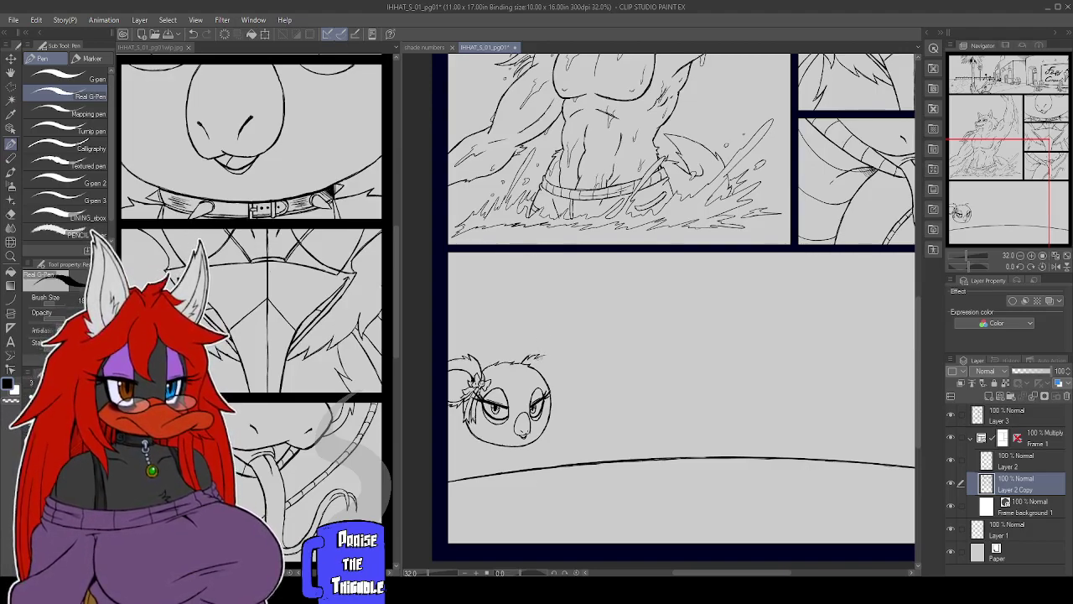
{"action": "mouse_move", "coordinate": [534, 356]}
{"action": "left_mouse_down"}
{"action": "mouse_move", "coordinate": [557, 358]}
{"action": "mouse_move", "coordinate": [566, 380]}
{"action": "left_mouse_up"}
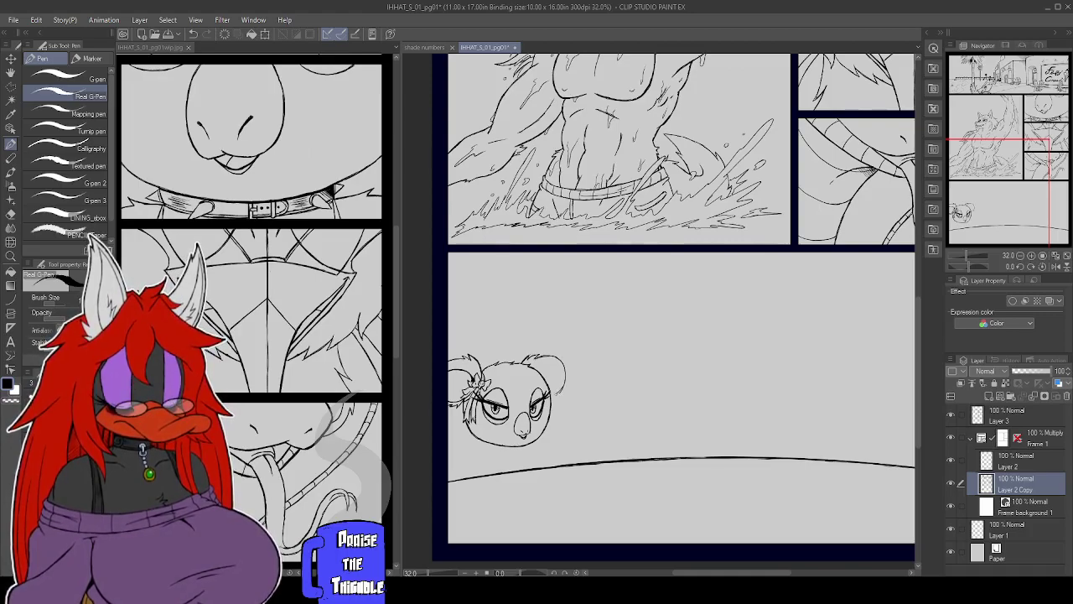
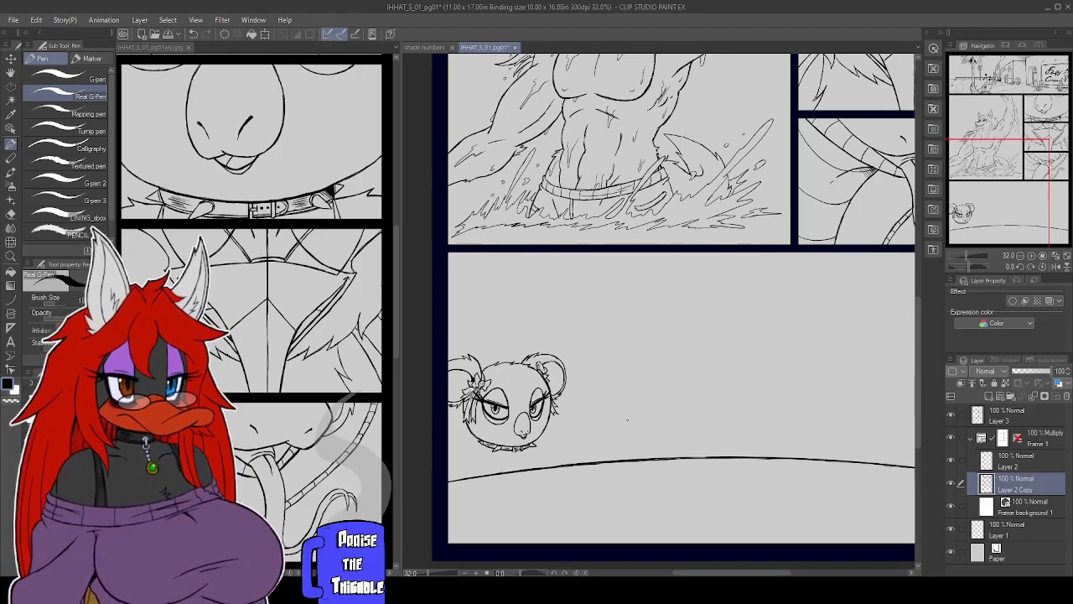
Select the koala head with a Polyline selection, move it slightly upward with the Move layer tool and deselect
{"action": "left_click_drag", "start_coordinate": [629, 426], "coordinate": [637, 408]}
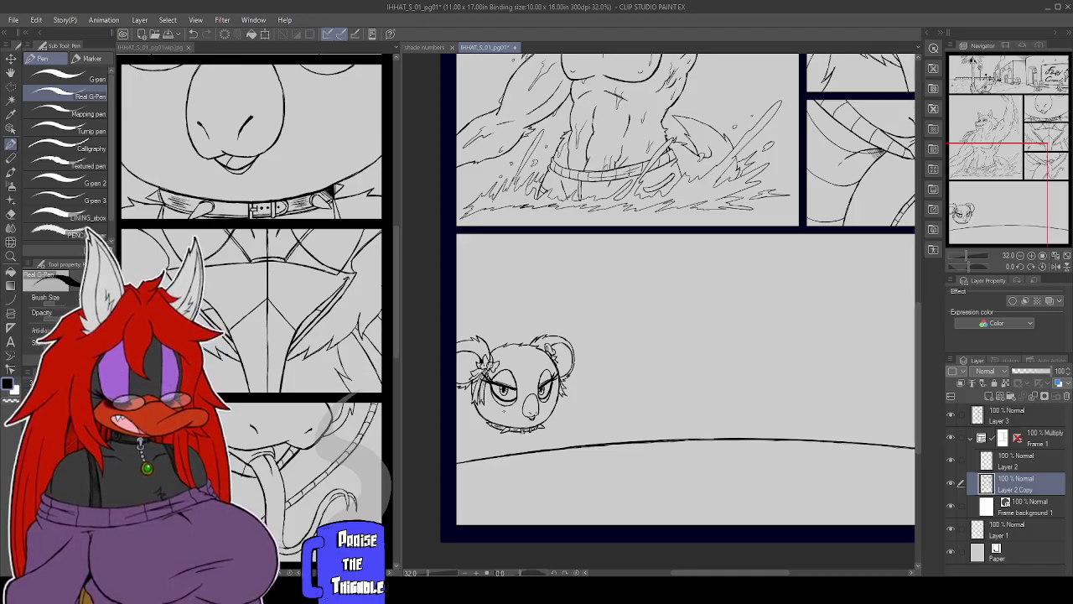
{"action": "key", "text": "m"}
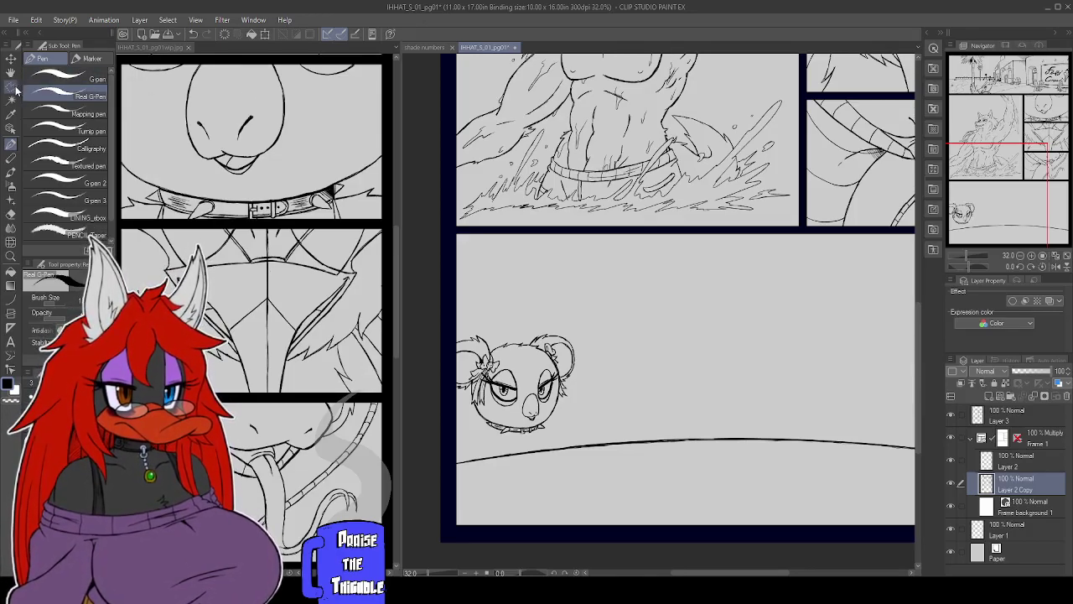
{"action": "left_click", "coordinate": [478, 313]}
{"action": "left_click", "coordinate": [448, 332]}
{"action": "left_click", "coordinate": [443, 390]}
{"action": "left_click", "coordinate": [448, 422]}
{"action": "left_click", "coordinate": [528, 440]}
{"action": "left_click", "coordinate": [578, 428]}
{"action": "left_click", "coordinate": [602, 401]}
{"action": "left_click", "coordinate": [611, 361]}
{"action": "left_click", "coordinate": [578, 325]}
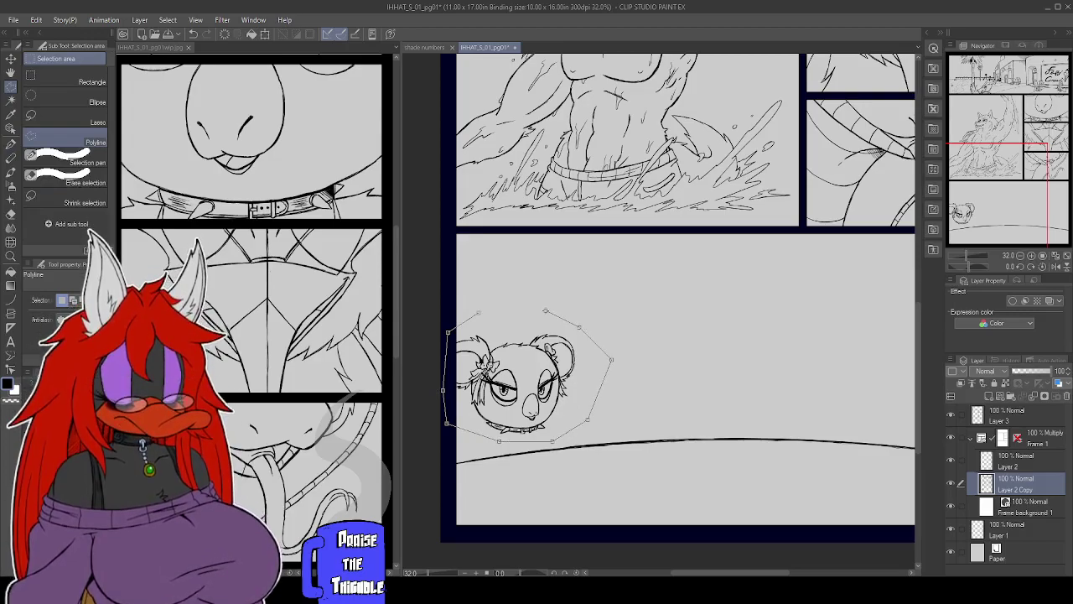
{"action": "double_click", "coordinate": [545, 310]}
{"action": "key", "text": "k"}
{"action": "left_click_drag", "start_coordinate": [547, 362], "coordinate": [546, 352]}
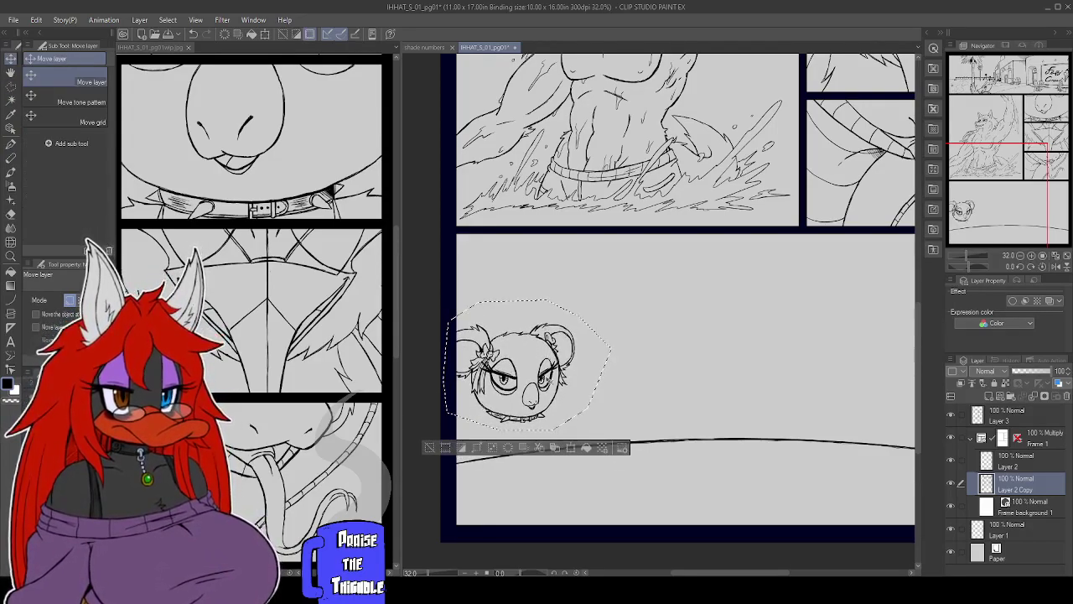
{"action": "key", "text": "ctrl+d"}
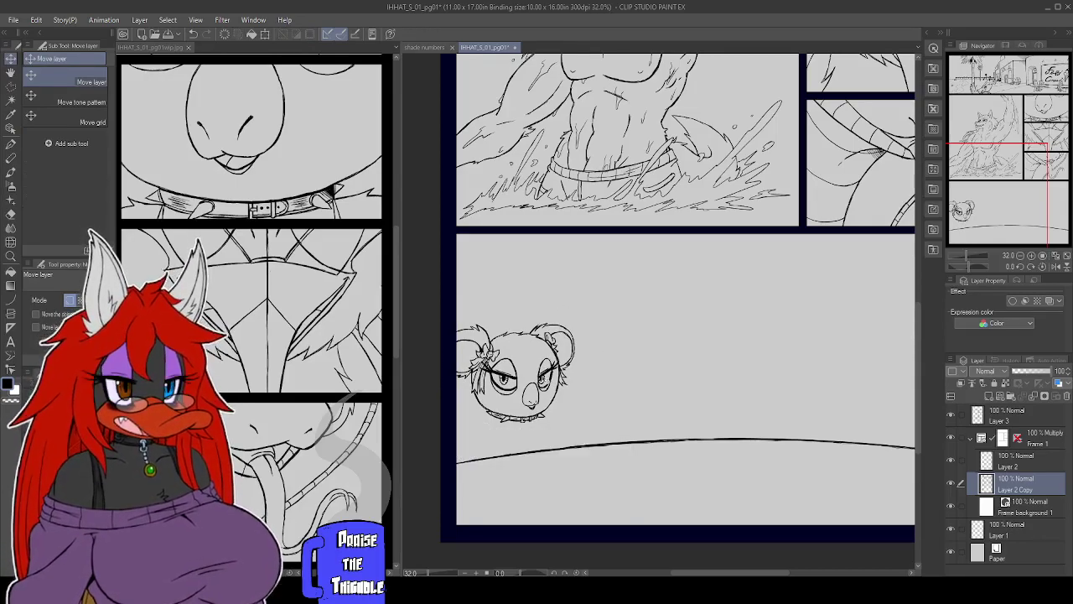
Draw the koala's shoulder and arm contours with the Real G-Pen, running from below the collar past the horizon line
{"action": "key", "text": "p"}
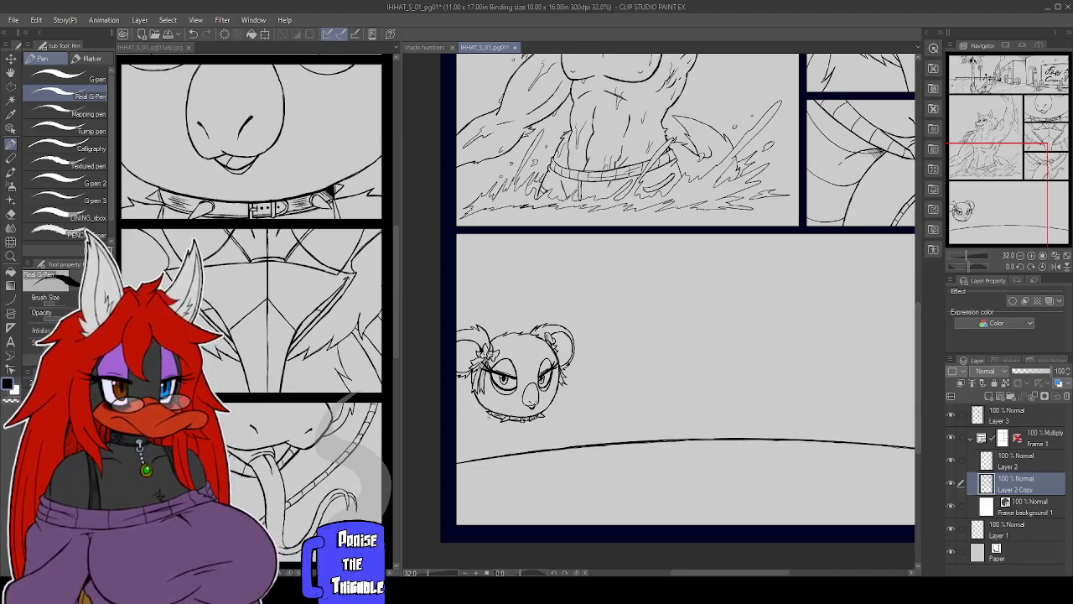
{"action": "mouse_move", "coordinate": [476, 417]}
{"action": "left_mouse_down"}
{"action": "mouse_move", "coordinate": [493, 414]}
{"action": "mouse_move", "coordinate": [468, 436]}
{"action": "mouse_move", "coordinate": [468, 462]}
{"action": "mouse_move", "coordinate": [486, 479]}
{"action": "left_mouse_up"}
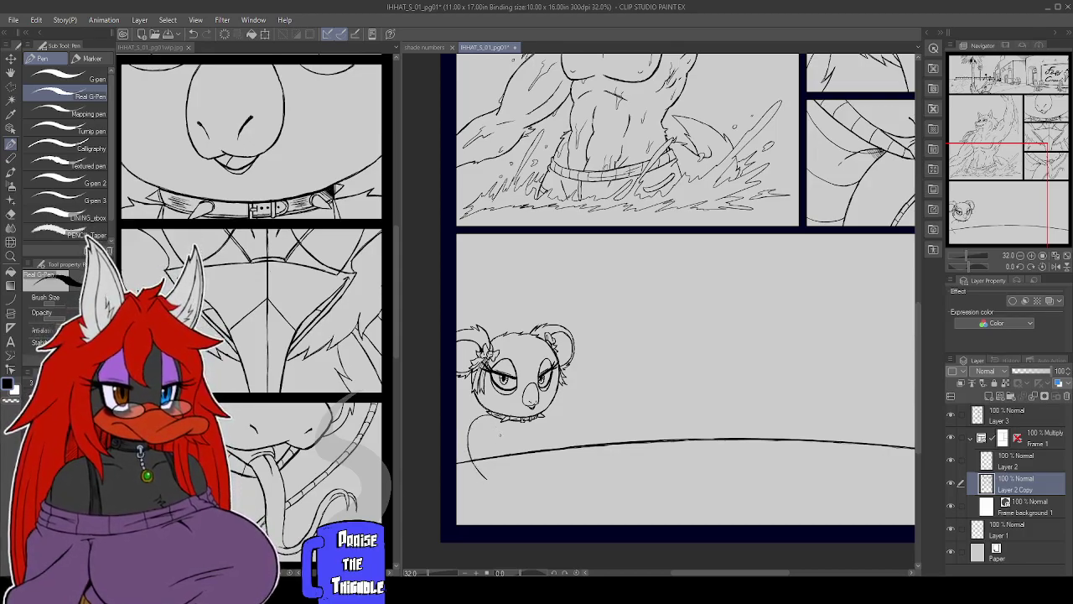
{"action": "left_click_drag", "start_coordinate": [501, 435], "coordinate": [508, 453]}
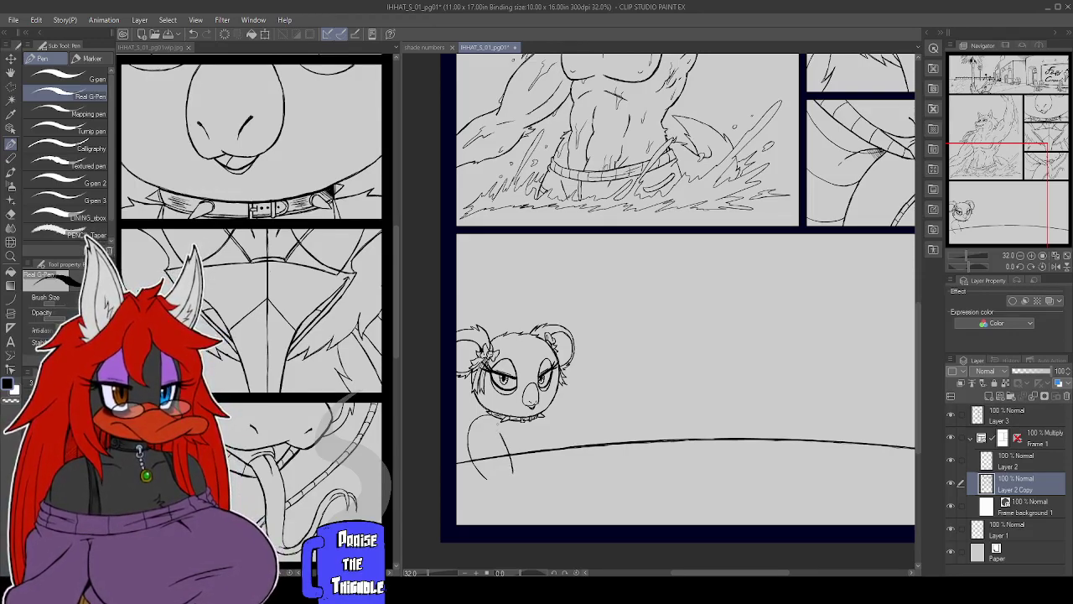
Lower the opacity of Layer 2, which holds the horizon line, to 37%
{"action": "left_click", "coordinate": [1015, 461]}
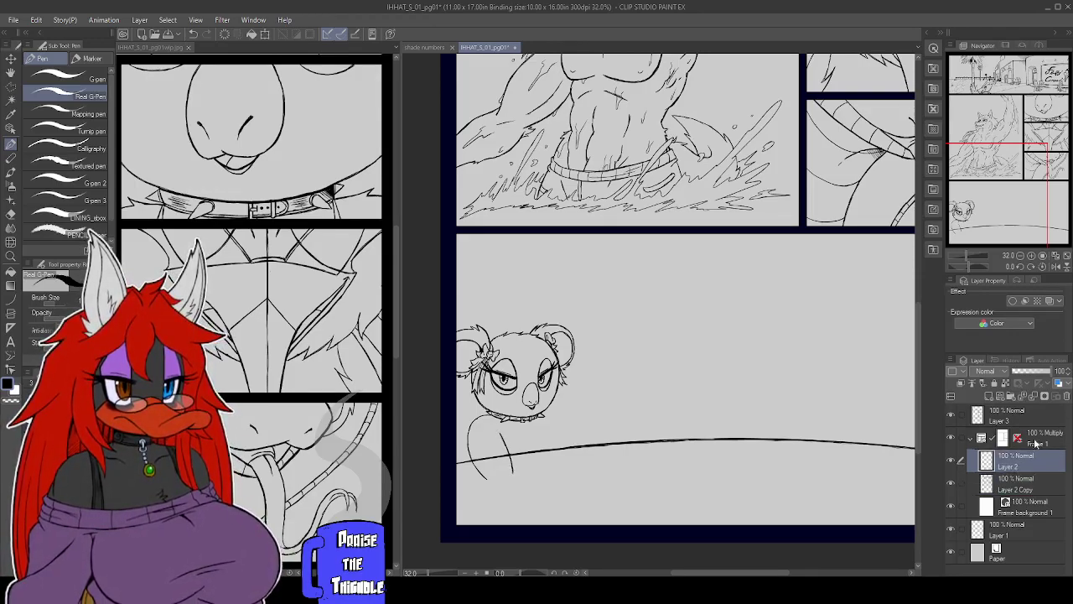
{"action": "left_click", "coordinate": [1030, 373]}
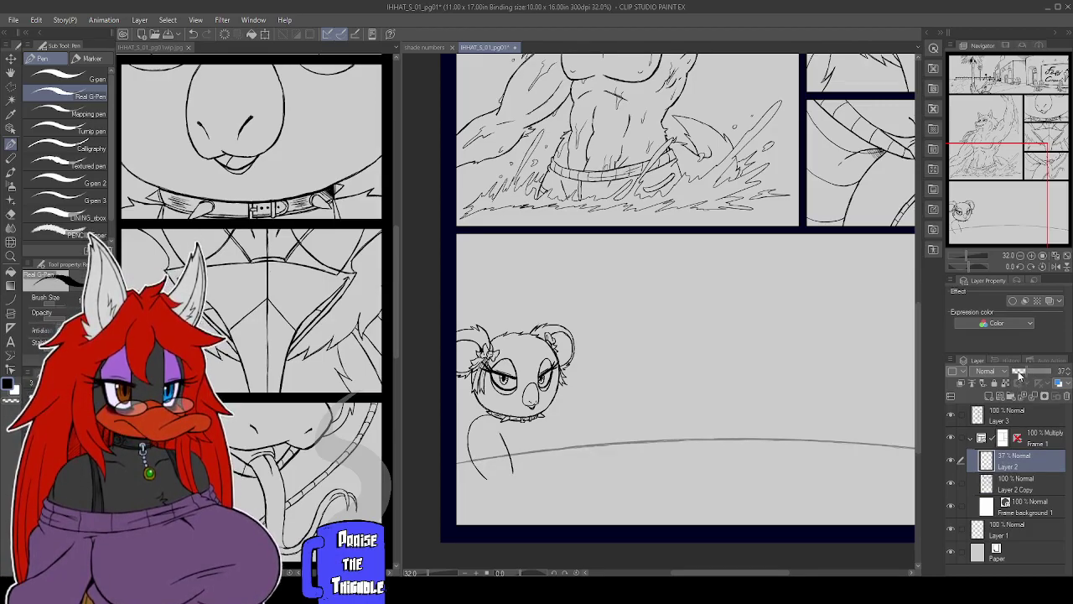
Lower Layer 2's opacity to 24% and draw the koala's bent forearm and clawed hand on Layer 2 Copy
{"action": "left_click", "coordinate": [1019, 372]}
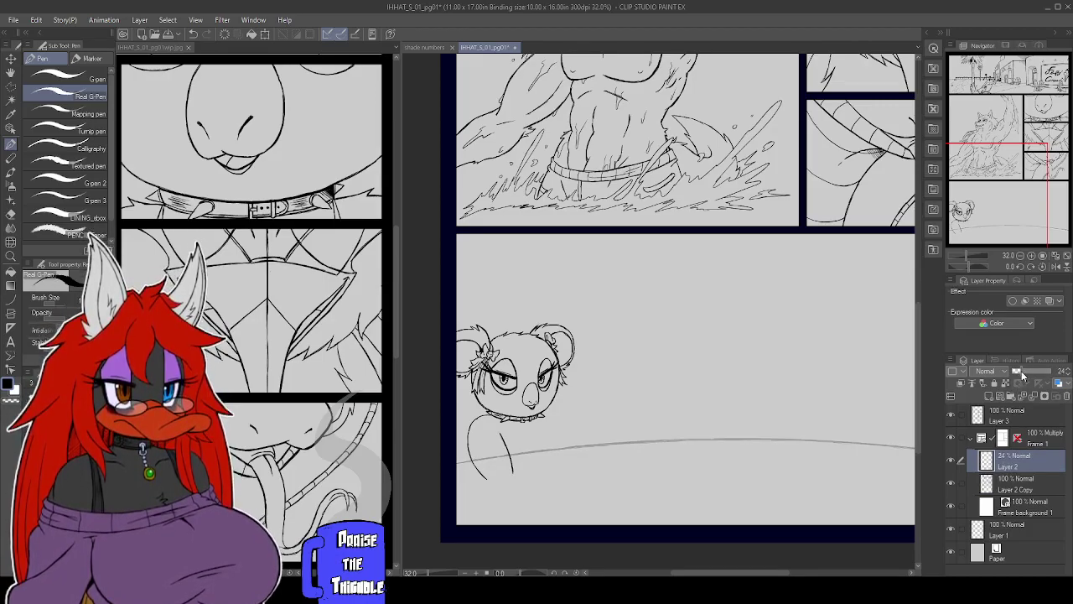
{"action": "left_click", "coordinate": [1019, 483]}
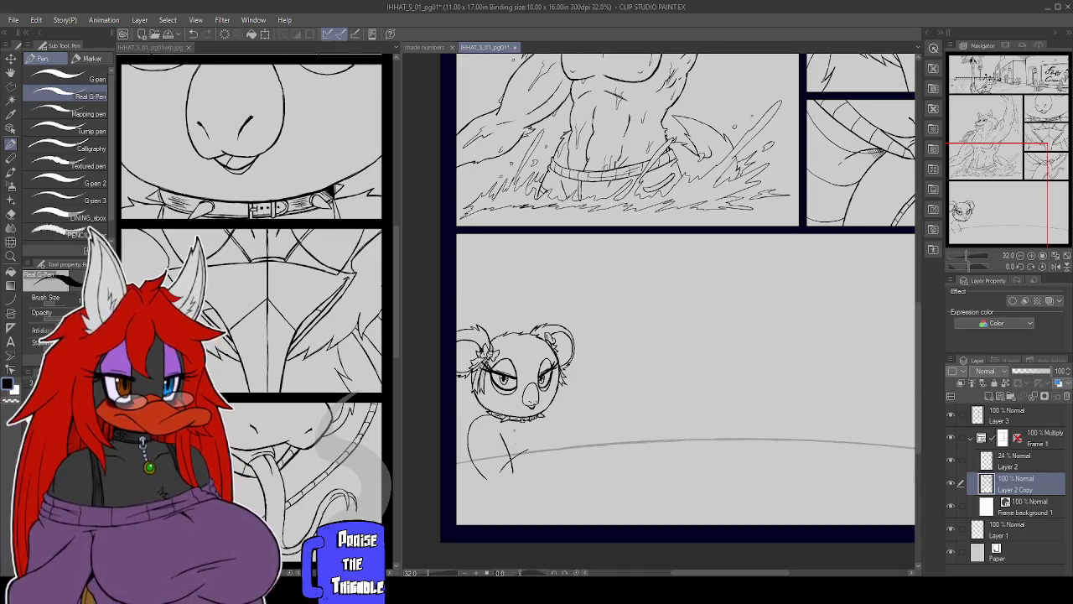
{"action": "mouse_move", "coordinate": [483, 477]}
{"action": "left_mouse_down"}
{"action": "mouse_move", "coordinate": [515, 495]}
{"action": "mouse_move", "coordinate": [527, 485]}
{"action": "left_mouse_up"}
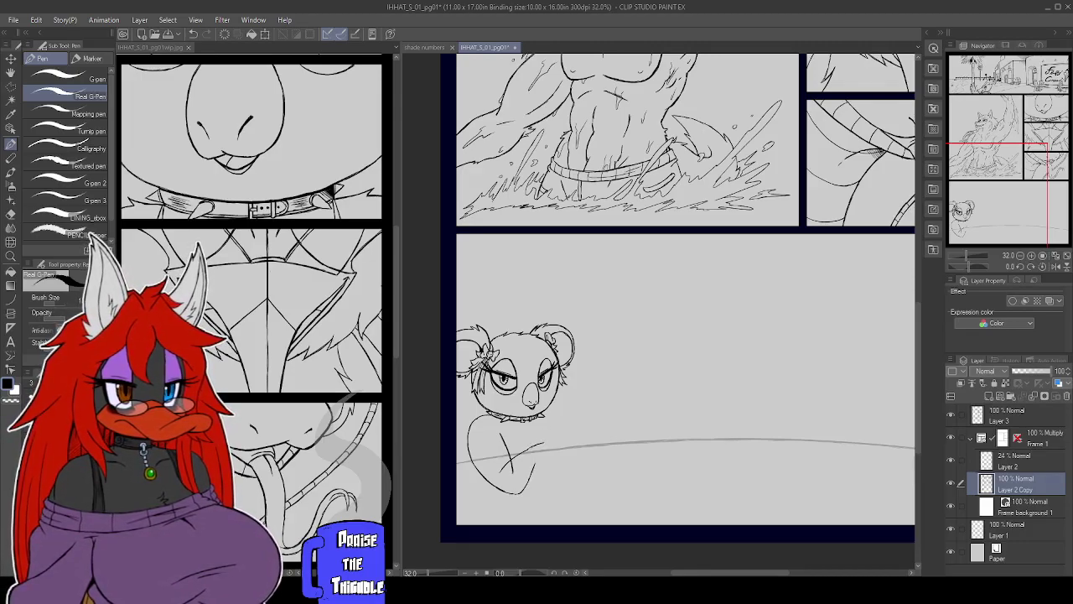
{"action": "left_click_drag", "start_coordinate": [538, 464], "coordinate": [562, 462]}
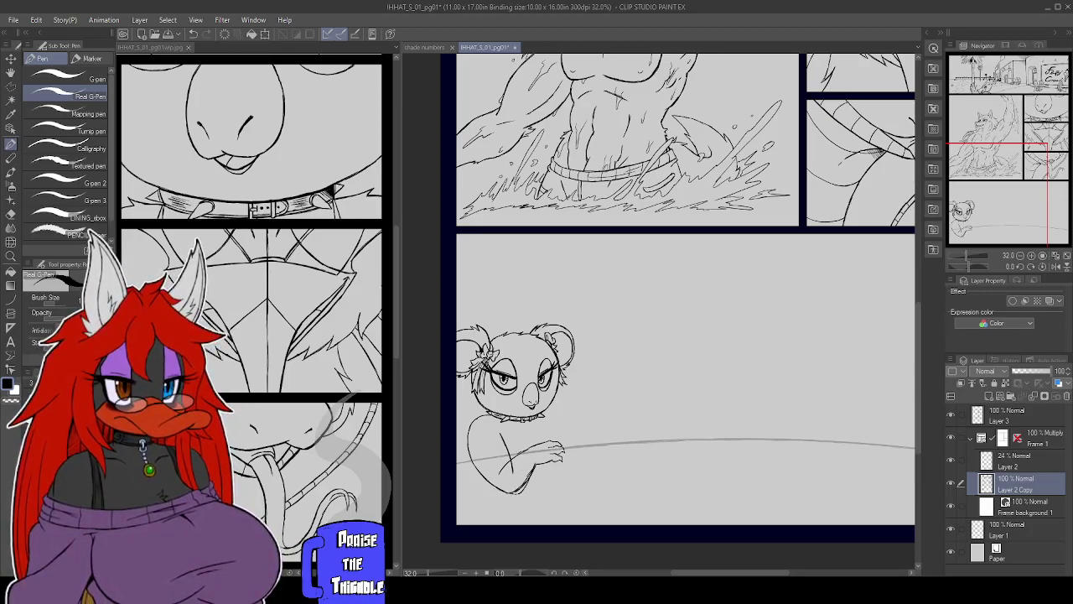
{"action": "left_click_drag", "start_coordinate": [509, 457], "coordinate": [499, 469]}
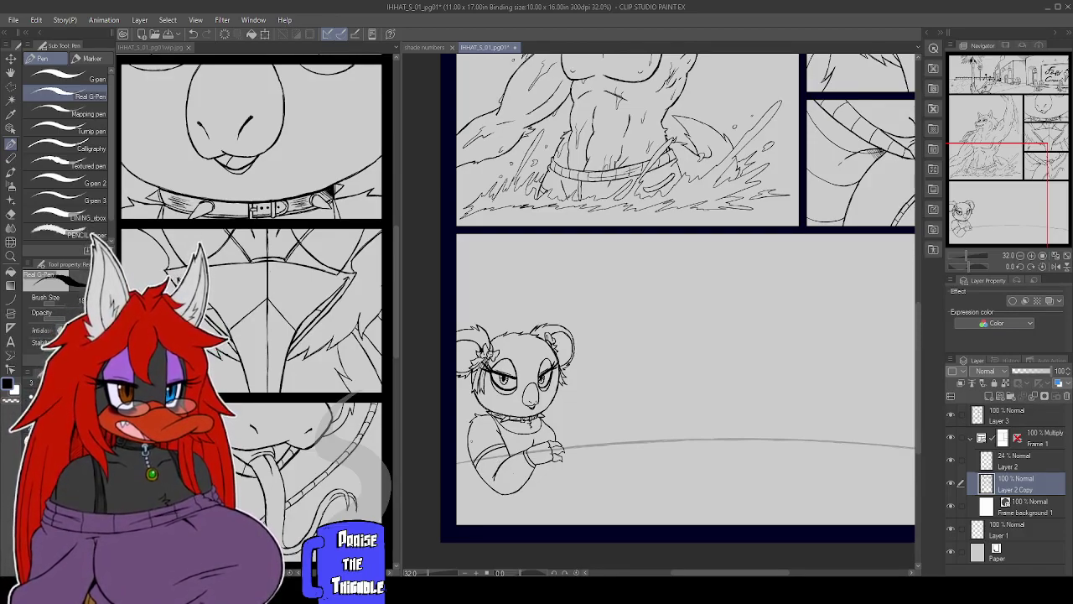
Fill the sleeve on the koala's near arm with crossing diagonal lines as a fishnet pattern
{"action": "left_click_drag", "start_coordinate": [485, 478], "coordinate": [518, 491]}
{"action": "left_click_drag", "start_coordinate": [481, 458], "coordinate": [501, 472]}
{"action": "left_click_drag", "start_coordinate": [504, 473], "coordinate": [522, 486]}
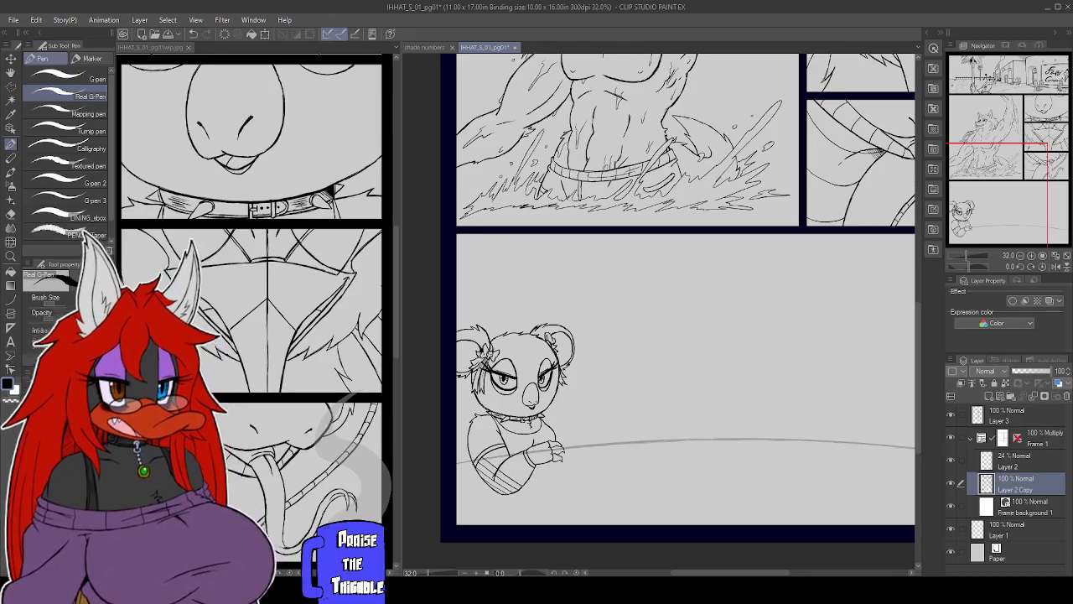
{"action": "left_click_drag", "start_coordinate": [489, 451], "coordinate": [512, 472]}
{"action": "left_click_drag", "start_coordinate": [513, 473], "coordinate": [527, 483]}
{"action": "mouse_move", "coordinate": [493, 449]}
{"action": "left_mouse_down"}
{"action": "mouse_move", "coordinate": [528, 479]}
{"action": "mouse_move", "coordinate": [521, 468]}
{"action": "left_mouse_up"}
{"action": "mouse_move", "coordinate": [514, 460]}
{"action": "left_mouse_down"}
{"action": "mouse_move", "coordinate": [535, 471]}
{"action": "mouse_move", "coordinate": [507, 457]}
{"action": "mouse_move", "coordinate": [503, 475]}
{"action": "mouse_move", "coordinate": [526, 460]}
{"action": "mouse_move", "coordinate": [528, 476]}
{"action": "left_mouse_up"}
{"action": "key", "text": "ctrl+z"}
{"action": "key", "text": "ctrl+z"}
{"action": "mouse_move", "coordinate": [488, 476]}
{"action": "left_mouse_down"}
{"action": "mouse_move", "coordinate": [533, 476]}
{"action": "mouse_move", "coordinate": [519, 487]}
{"action": "mouse_move", "coordinate": [534, 478]}
{"action": "left_mouse_up"}
{"action": "mouse_move", "coordinate": [501, 481]}
{"action": "left_mouse_down"}
{"action": "mouse_move", "coordinate": [530, 485]}
{"action": "mouse_move", "coordinate": [514, 494]}
{"action": "mouse_move", "coordinate": [525, 496]}
{"action": "left_mouse_up"}
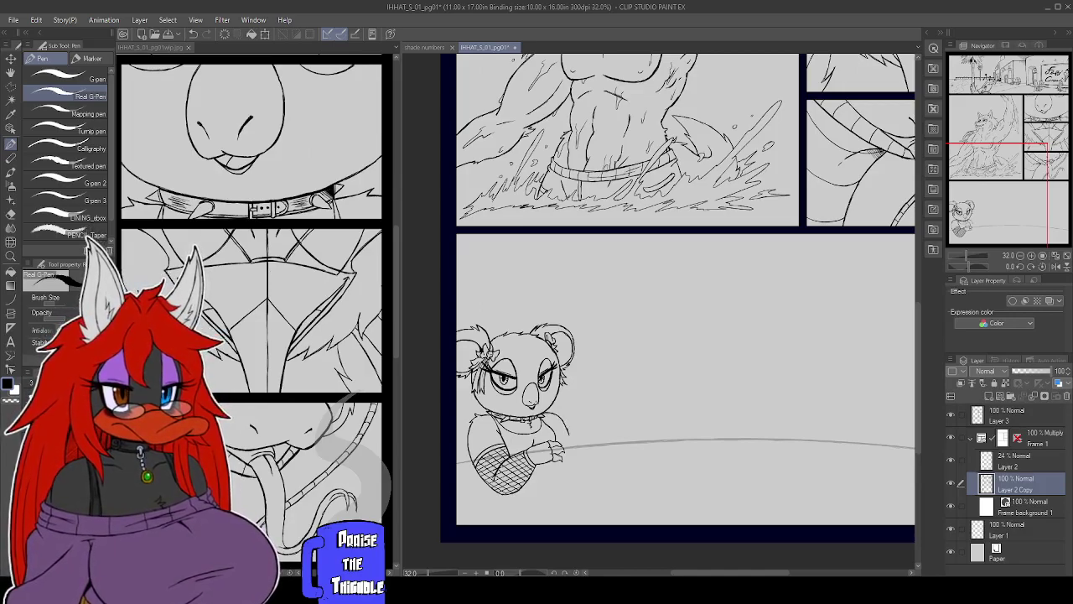
Draw the contour of the koala's far shoulder and upper arm, plus a straw rising from the near hand
{"action": "left_click_drag", "start_coordinate": [564, 419], "coordinate": [570, 428]}
{"action": "left_click_drag", "start_coordinate": [565, 422], "coordinate": [577, 438]}
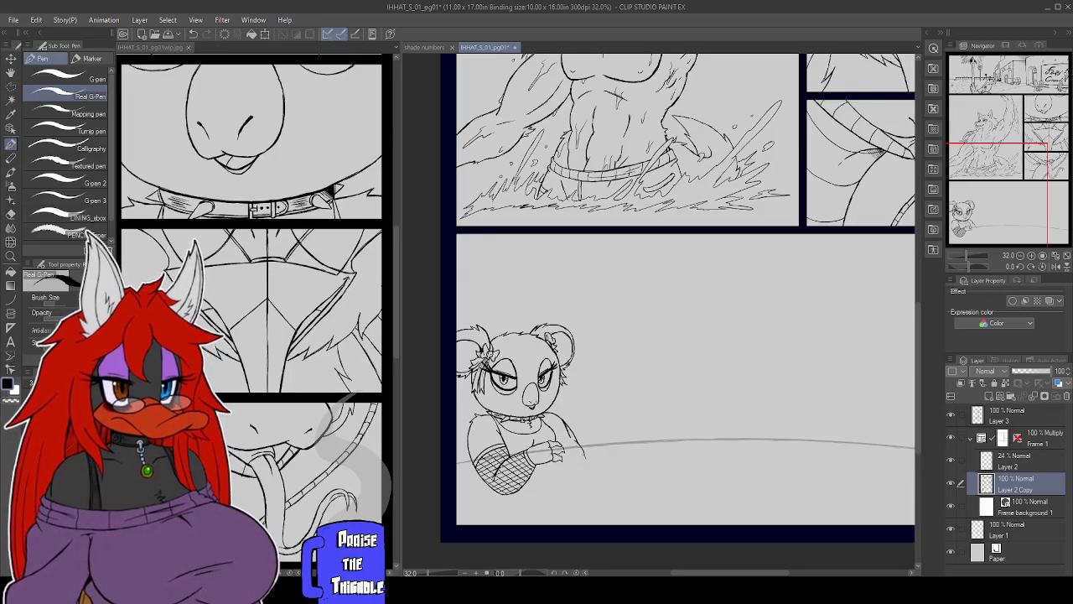
{"action": "left_click_drag", "start_coordinate": [585, 456], "coordinate": [583, 483]}
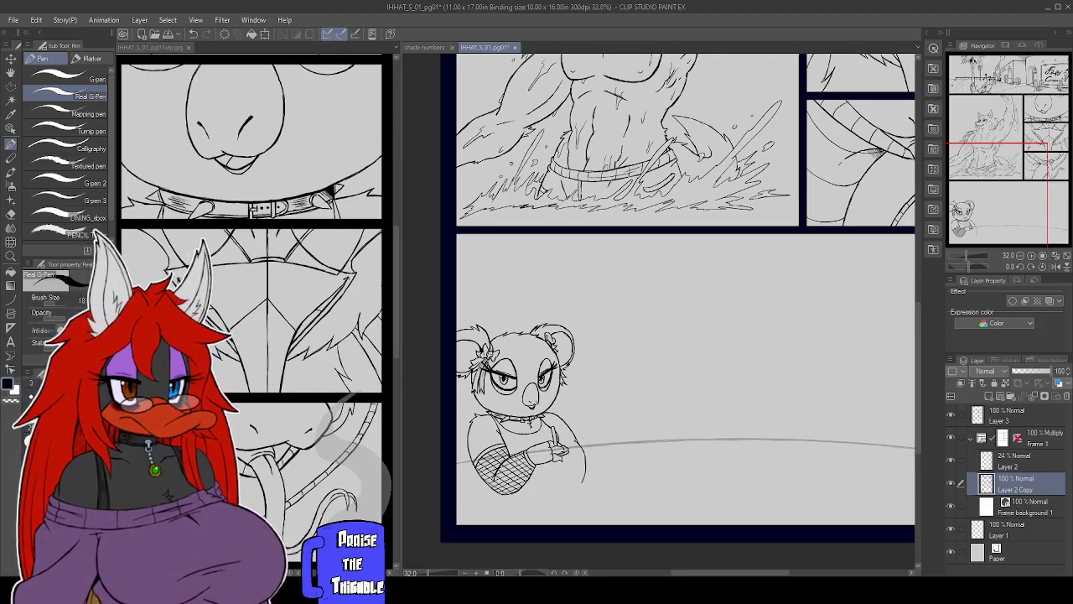
{"action": "left_click_drag", "start_coordinate": [576, 441], "coordinate": [584, 475]}
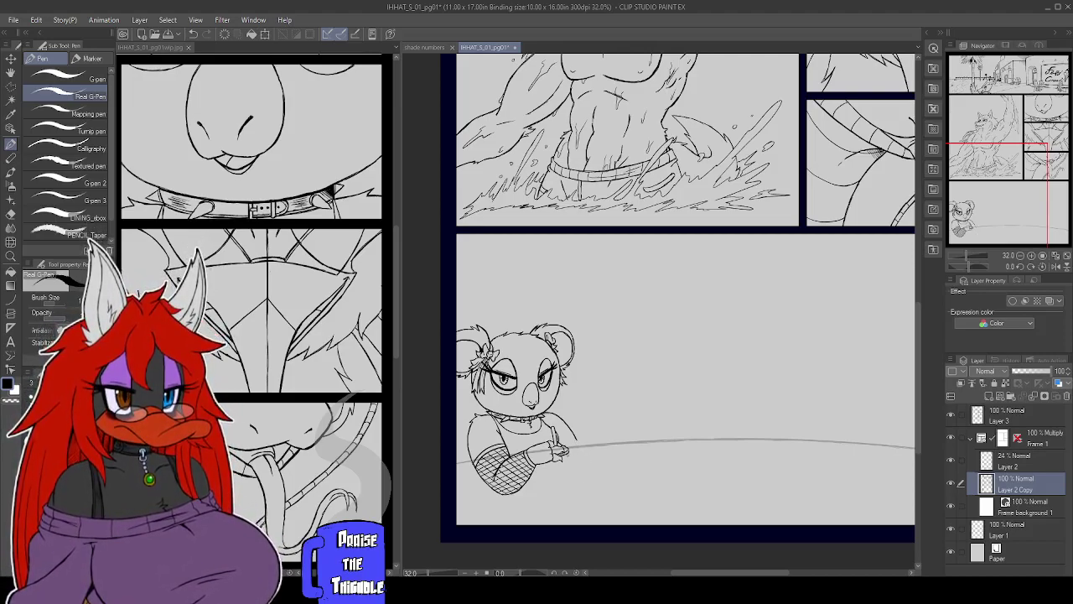
Draw a tall drinking glass under the koala's near hand, with a rounded base, inner rim lines and boba pearls
{"action": "left_click_drag", "start_coordinate": [568, 458], "coordinate": [569, 476]}
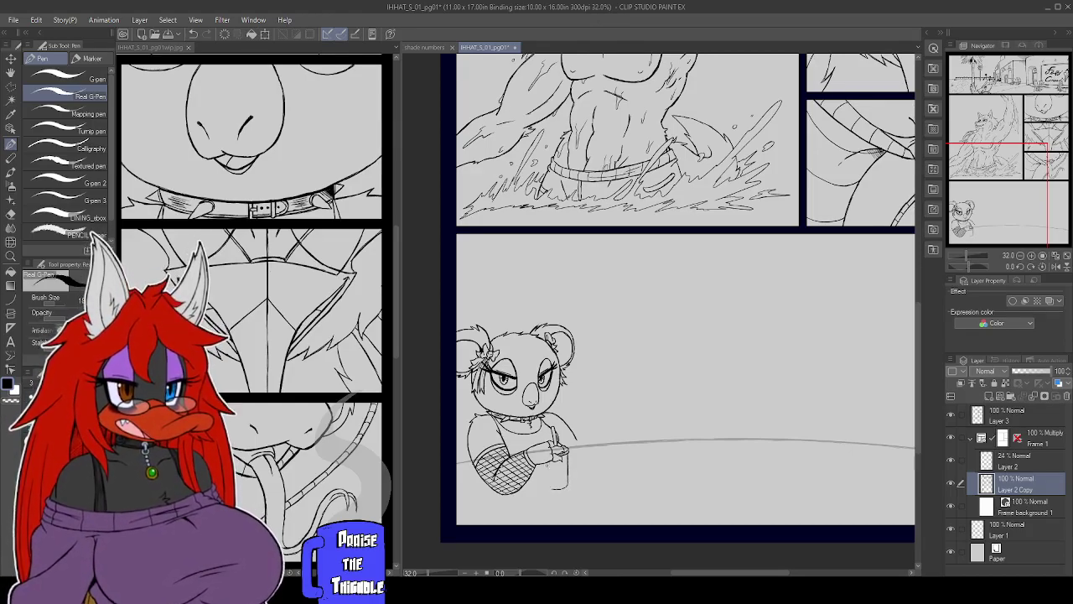
{"action": "left_click_drag", "start_coordinate": [545, 461], "coordinate": [545, 480]}
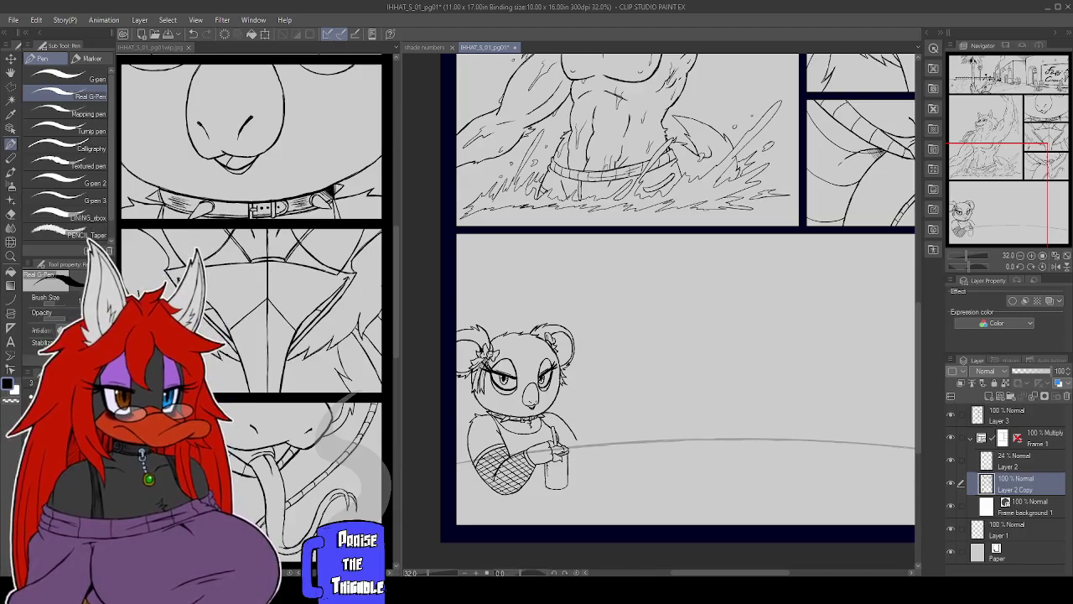
{"action": "left_click_drag", "start_coordinate": [548, 471], "coordinate": [548, 483]}
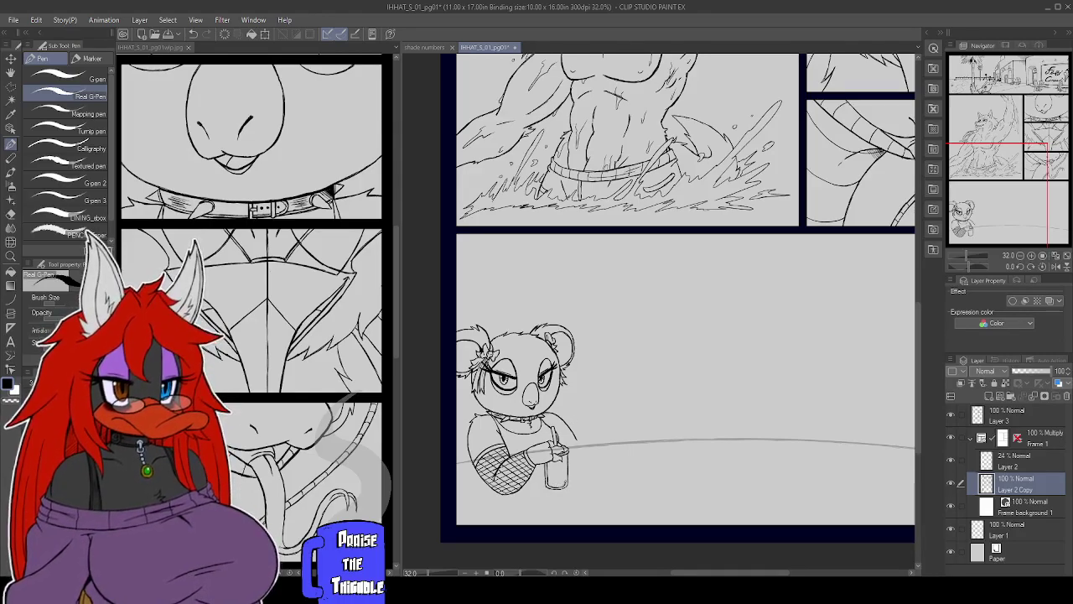
{"action": "left_click_drag", "start_coordinate": [567, 471], "coordinate": [568, 483]}
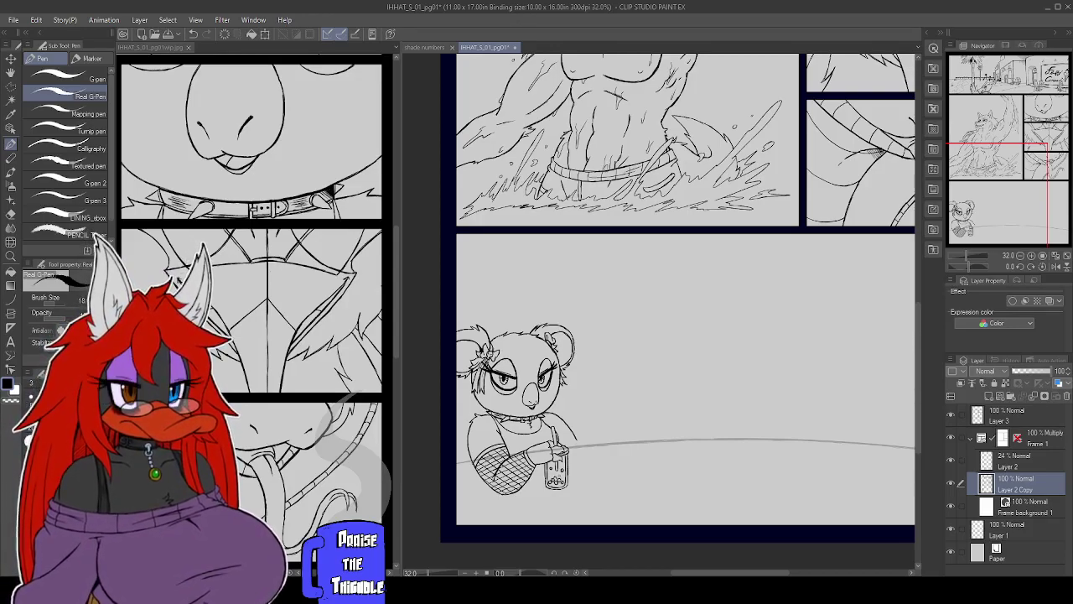
Undo the last stroke and draw the koala's far arm with a clawed hand, wrist cuff and fishnet sleeve
{"action": "key", "text": "ctrl+z"}
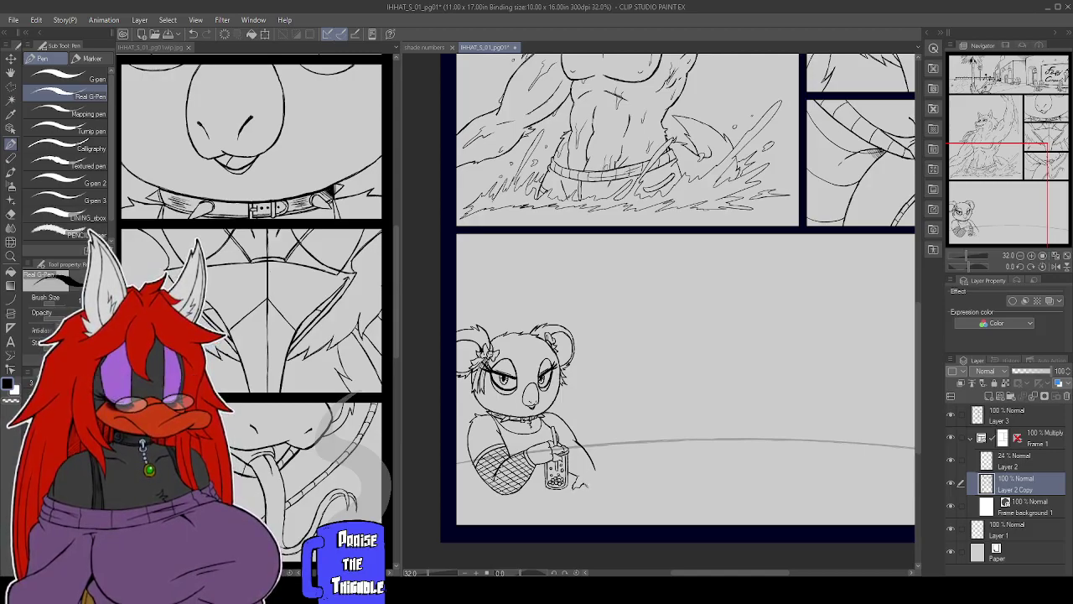
{"action": "left_click_drag", "start_coordinate": [594, 489], "coordinate": [598, 499]}
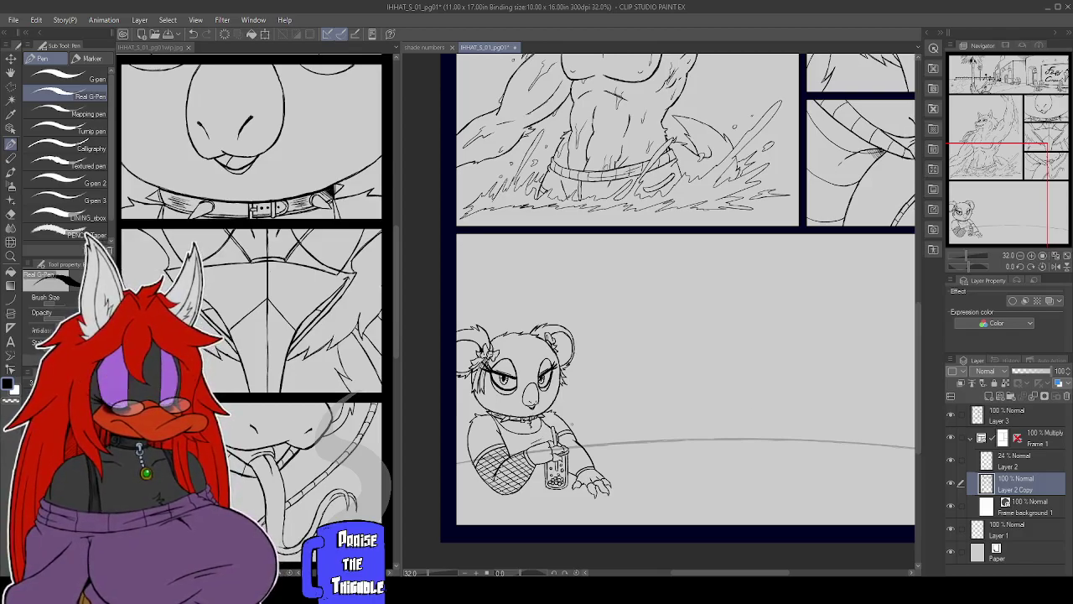
{"action": "scroll", "coordinate": [690, 454], "scroll_direction": "down", "scroll_amount": 3}
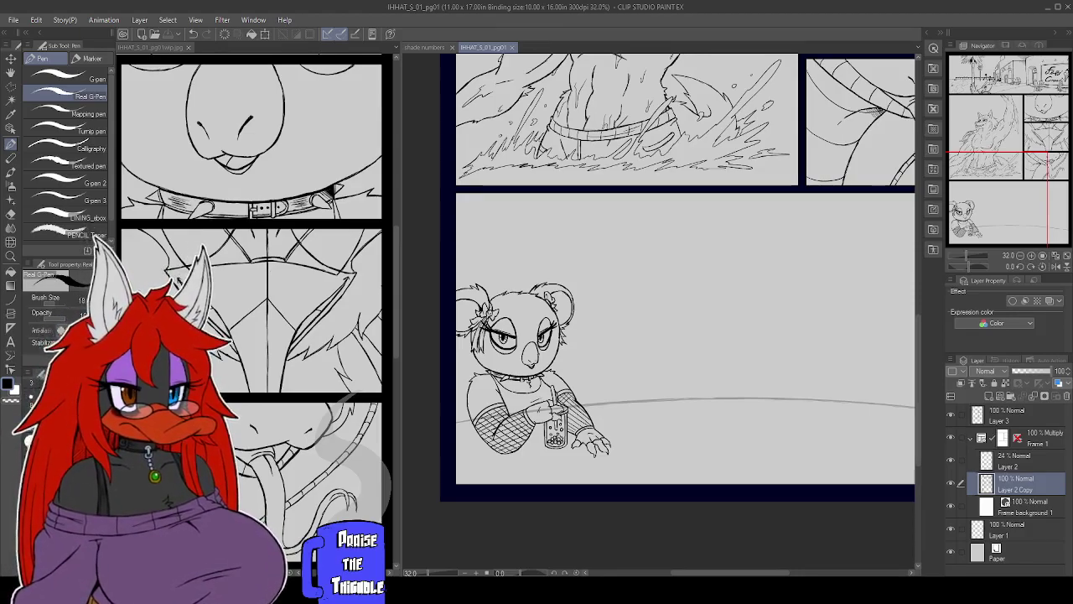
Try drawing a bird character's face with slanted eyes and a pointed beak above the middle of the horizon
{"action": "left_click_drag", "start_coordinate": [811, 369], "coordinate": [684, 455]}
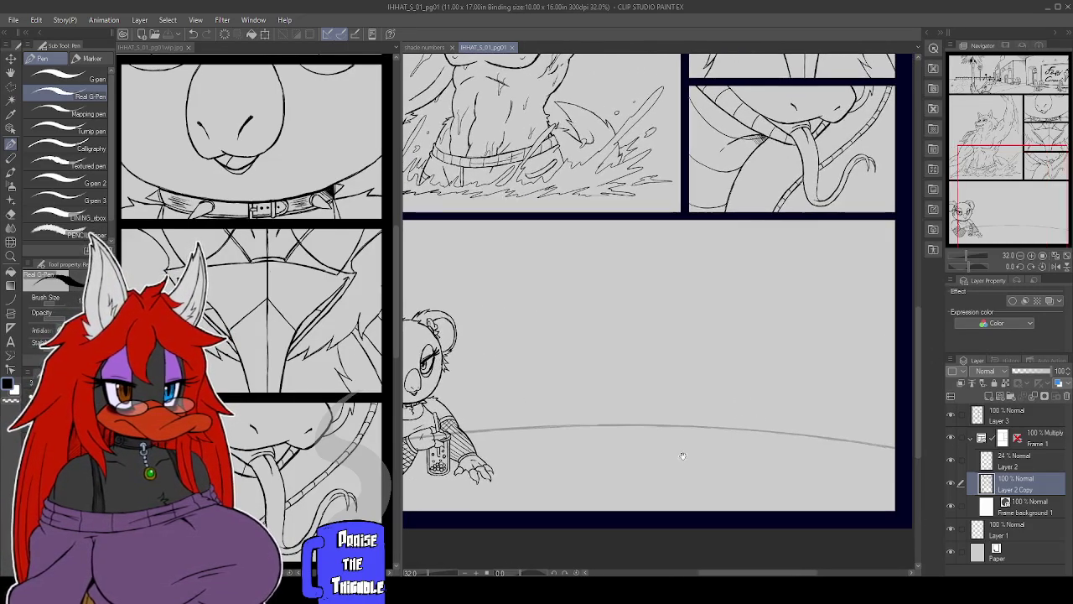
{"action": "scroll", "coordinate": [684, 455], "scroll_direction": "up", "scroll_amount": 2}
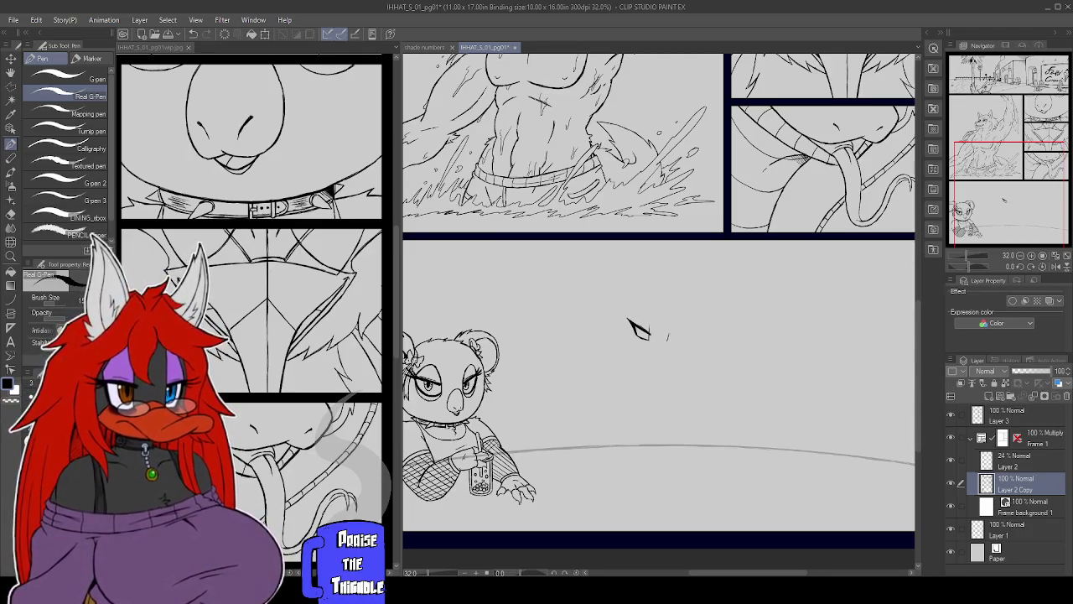
{"action": "left_click_drag", "start_coordinate": [668, 337], "coordinate": [684, 327]}
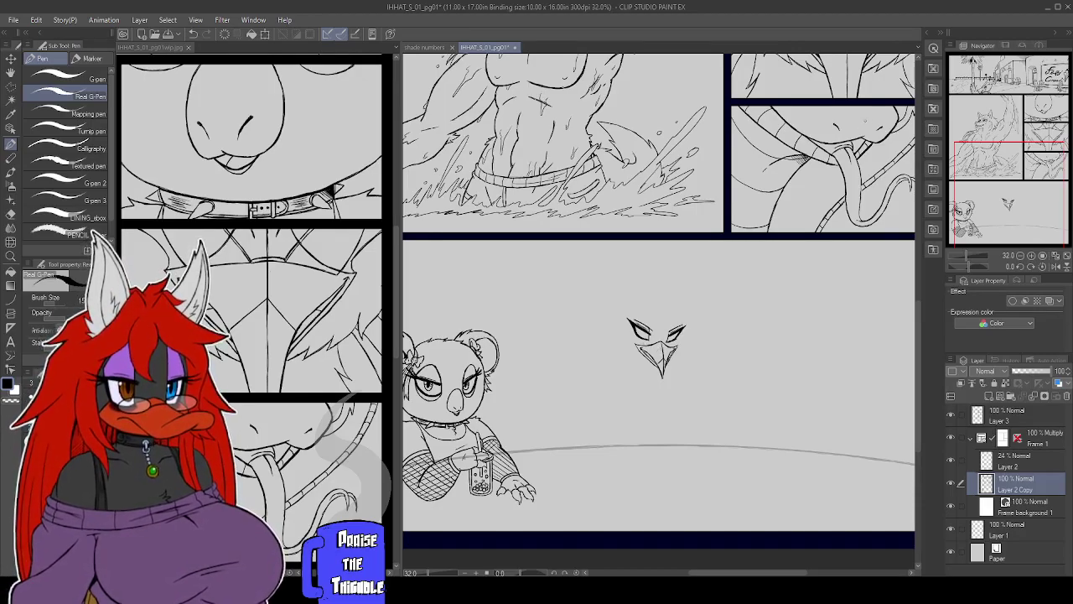
{"action": "scroll", "coordinate": [659, 313], "scroll_direction": "up", "scroll_amount": 5}
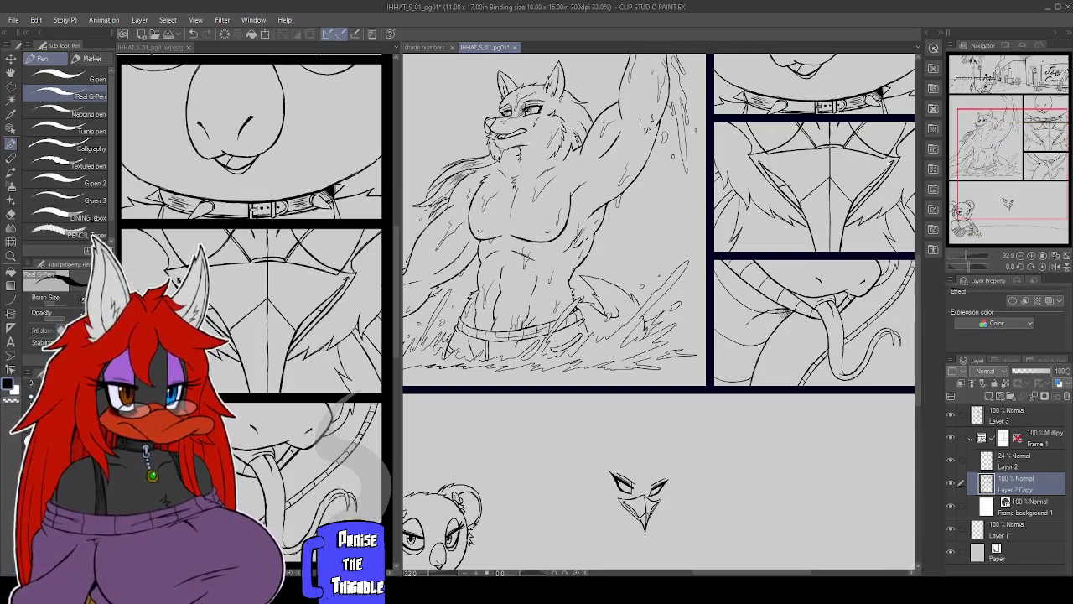
{"action": "left_click_drag", "start_coordinate": [754, 408], "coordinate": [759, 283]}
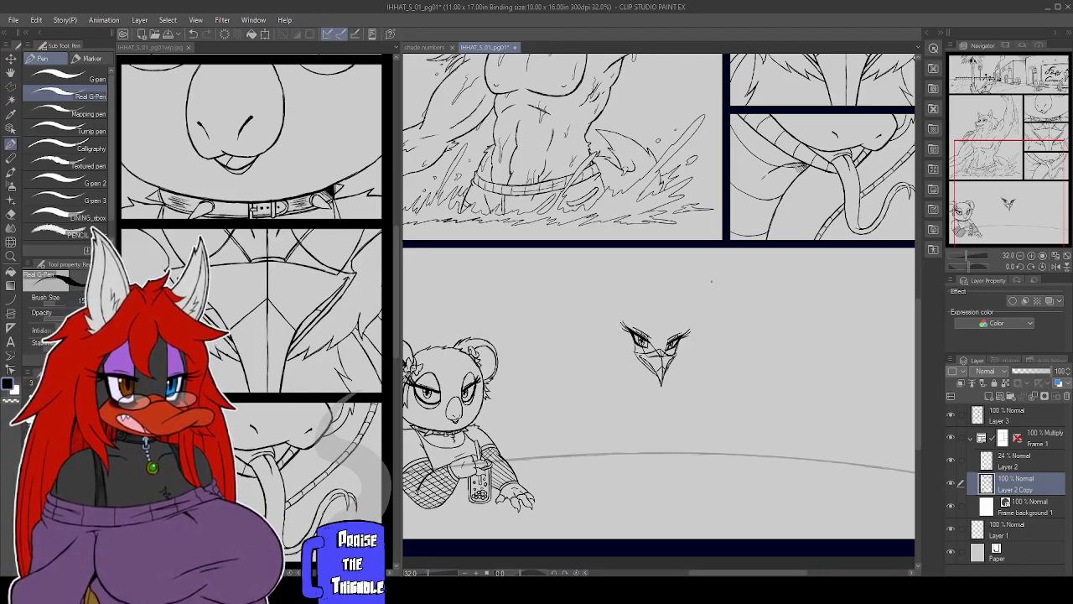
Enclose the bird's eyes and beak in a Polyline selection, delete them and deselect
{"action": "key", "text": "m"}
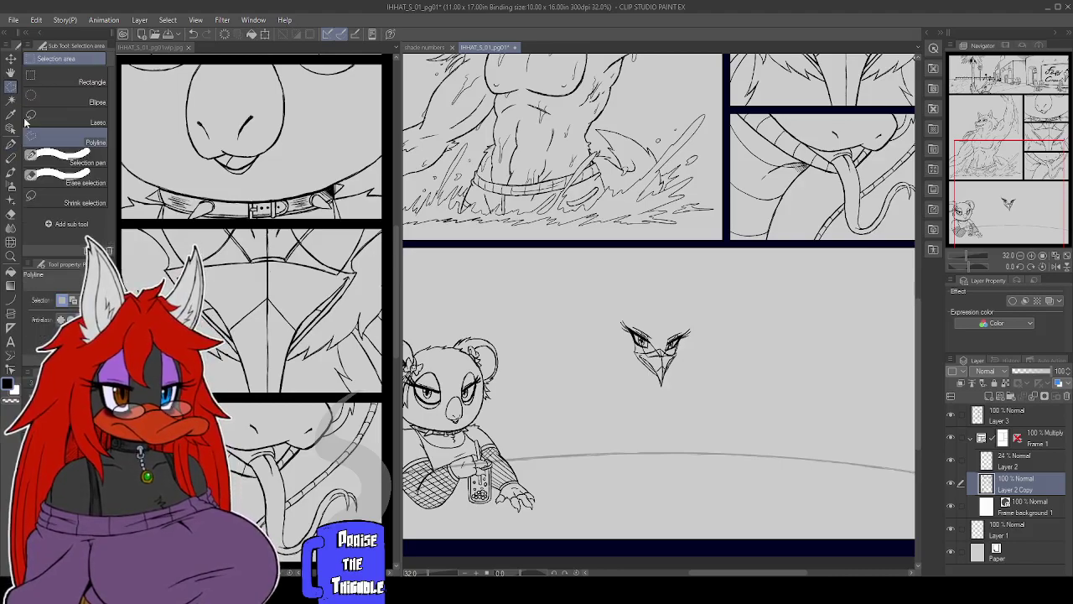
{"action": "left_click", "coordinate": [688, 307]}
{"action": "left_click", "coordinate": [608, 308]}
{"action": "left_click", "coordinate": [608, 386]}
{"action": "left_click", "coordinate": [662, 423]}
{"action": "left_click", "coordinate": [718, 388]}
{"action": "left_click", "coordinate": [713, 314]}
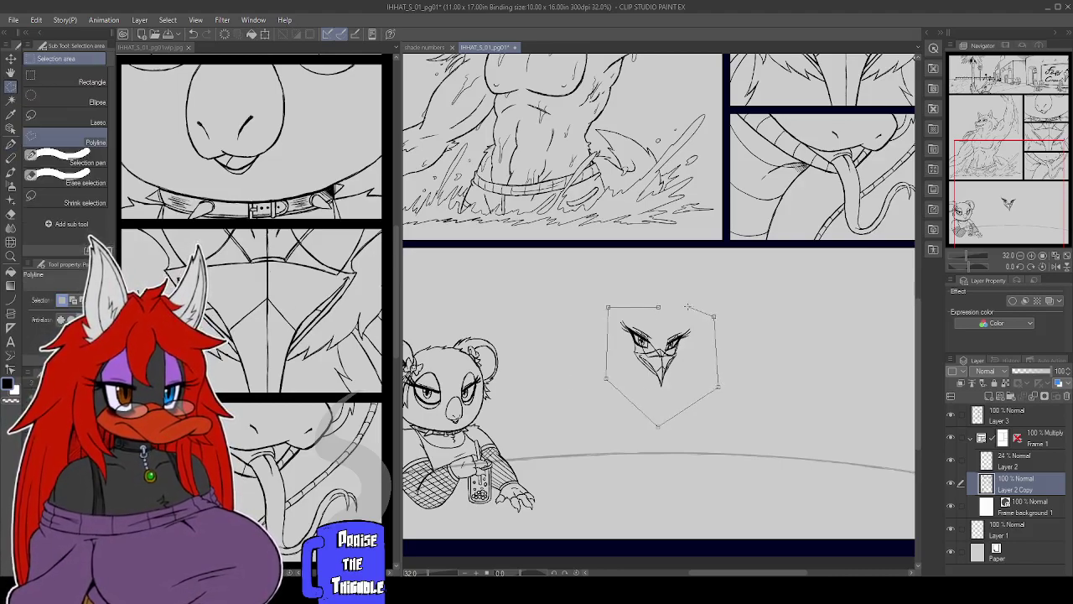
{"action": "left_click", "coordinate": [687, 307]}
{"action": "key", "text": "Delete"}
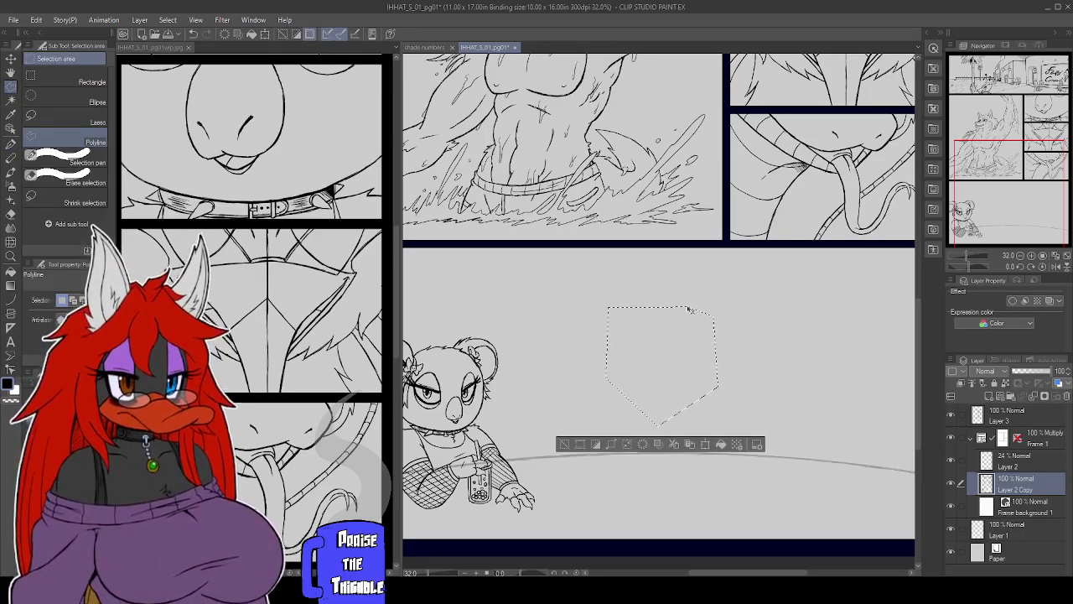
{"action": "key", "text": "ctrl+d"}
Draw the bird's slanted eyes with thick lashes and pupils, and a pointed beak beneath them, using the Real G-Pen
{"action": "key", "text": "p"}
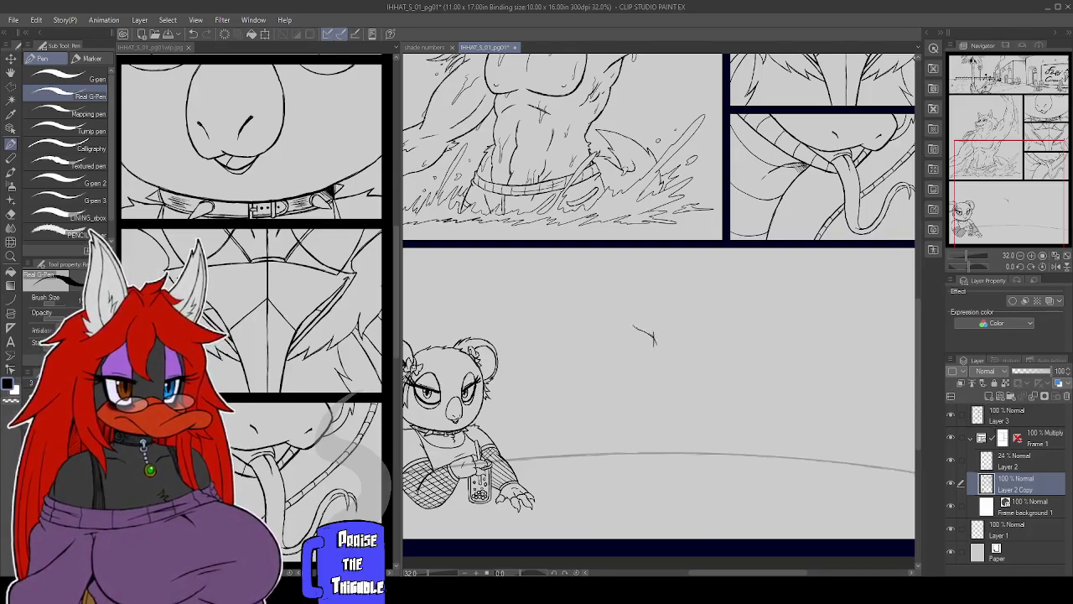
{"action": "left_click_drag", "start_coordinate": [631, 321], "coordinate": [639, 339]}
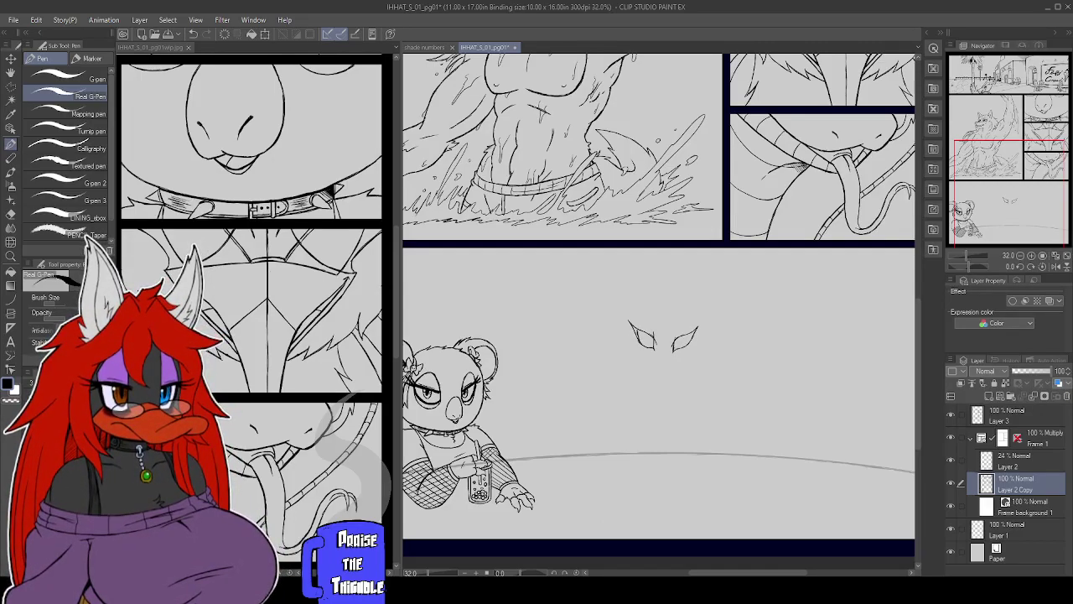
{"action": "left_click_drag", "start_coordinate": [629, 321], "coordinate": [641, 342]}
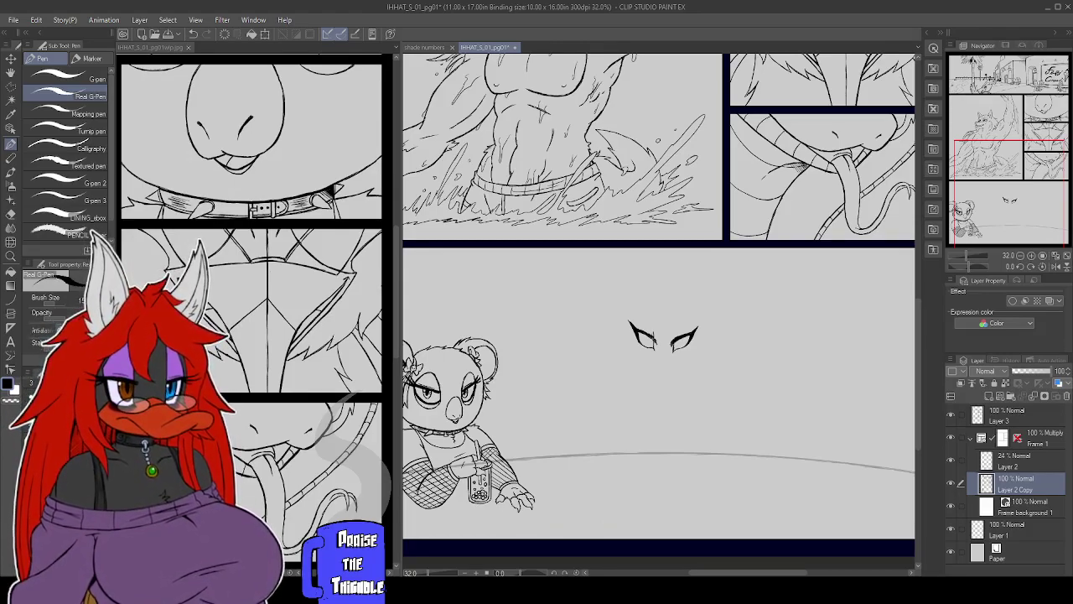
{"action": "left_click_drag", "start_coordinate": [644, 330], "coordinate": [658, 341]}
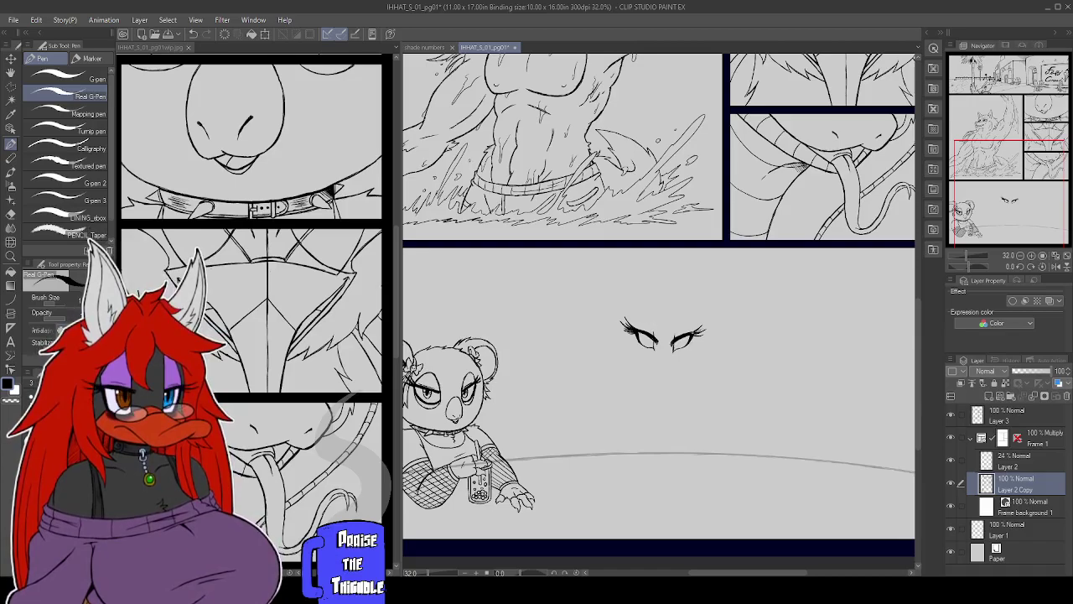
{"action": "mouse_move", "coordinate": [693, 338]}
{"action": "left_mouse_down"}
{"action": "mouse_move", "coordinate": [704, 334]}
{"action": "mouse_move", "coordinate": [693, 328]}
{"action": "left_mouse_up"}
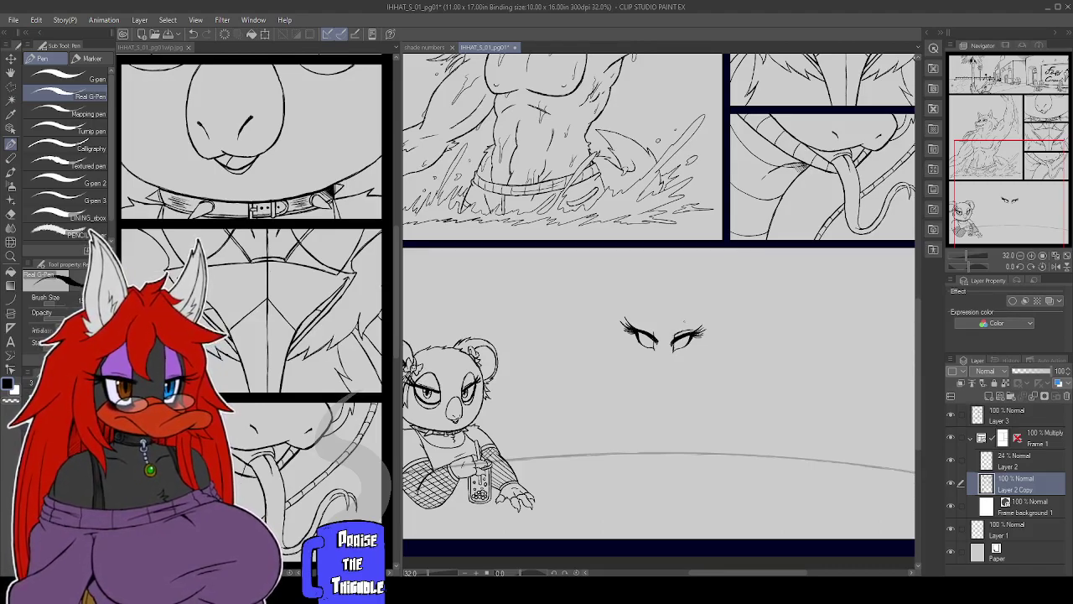
{"action": "left_click_drag", "start_coordinate": [641, 334], "coordinate": [657, 327]}
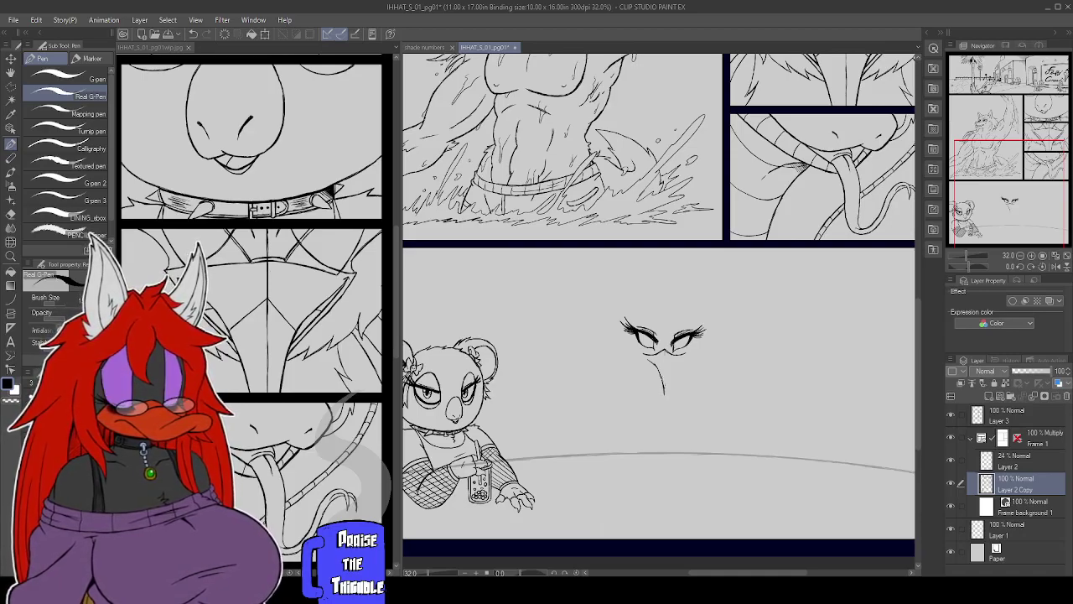
{"action": "left_click_drag", "start_coordinate": [671, 371], "coordinate": [664, 389]}
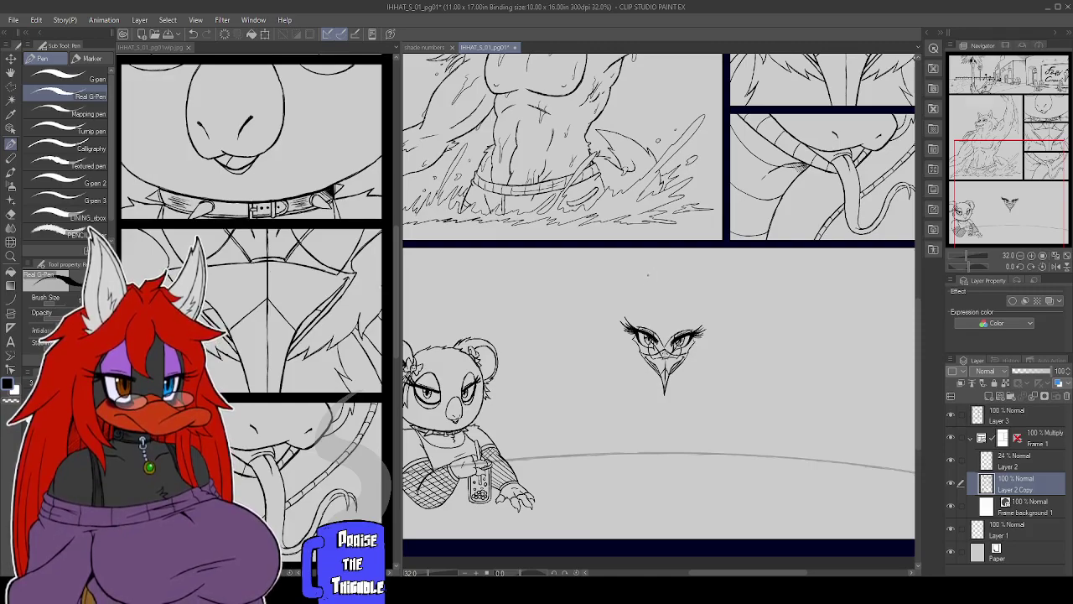
Draw the bird's rounded head outline with feather tufts at the crown and cheeks, and a long feathered neck beneath it
{"action": "left_click_drag", "start_coordinate": [634, 325], "coordinate": [678, 319]}
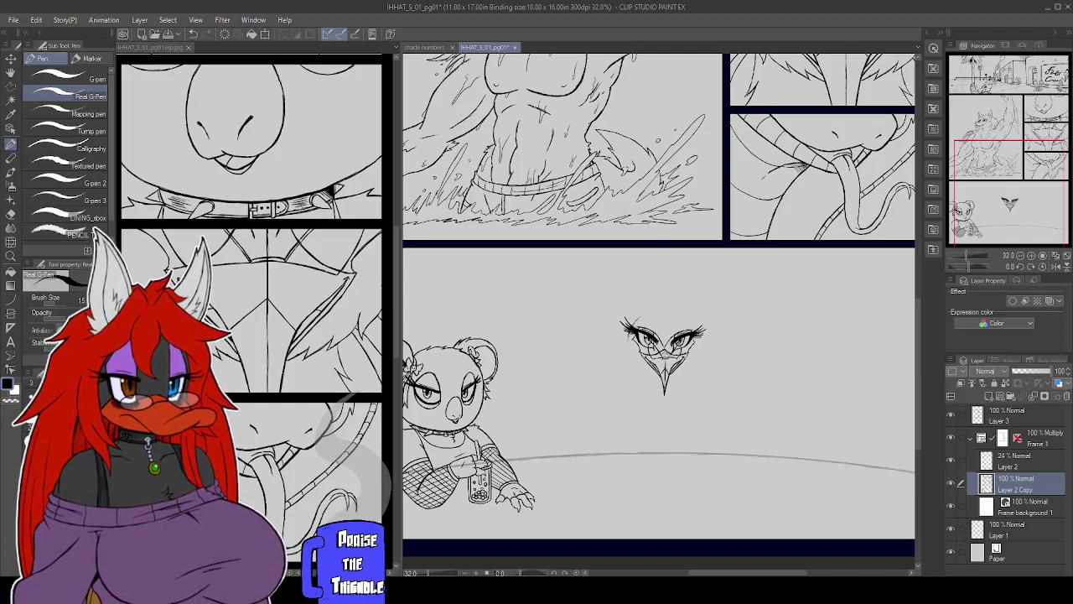
{"action": "left_click_drag", "start_coordinate": [629, 339], "coordinate": [651, 371]}
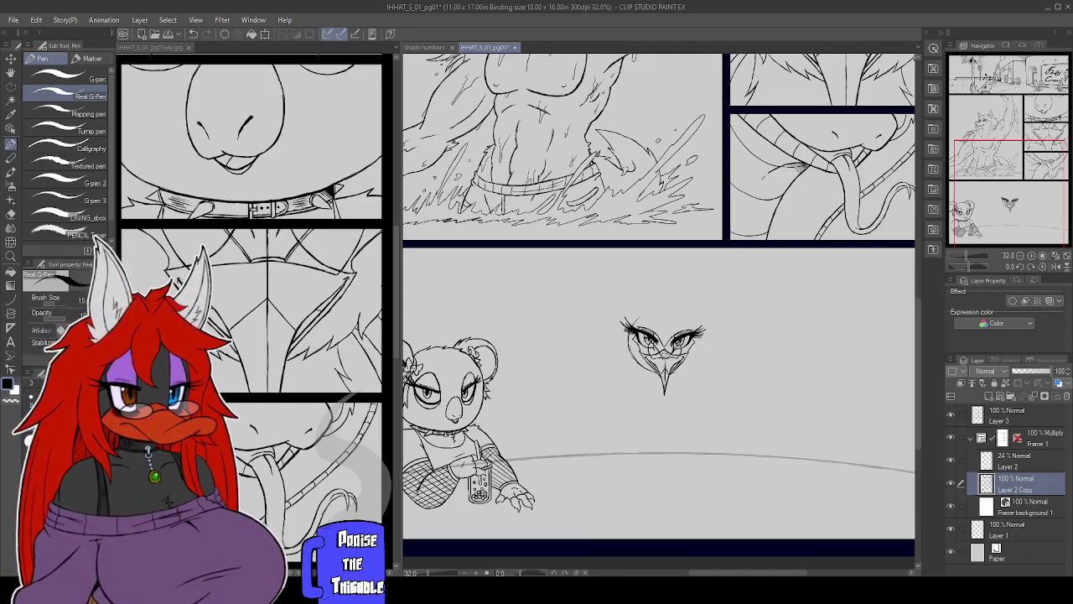
{"action": "mouse_move", "coordinate": [673, 364]}
{"action": "left_mouse_down"}
{"action": "mouse_move", "coordinate": [687, 374]}
{"action": "mouse_move", "coordinate": [703, 347]}
{"action": "left_mouse_up"}
{"action": "left_click_drag", "start_coordinate": [634, 321], "coordinate": [669, 307]}
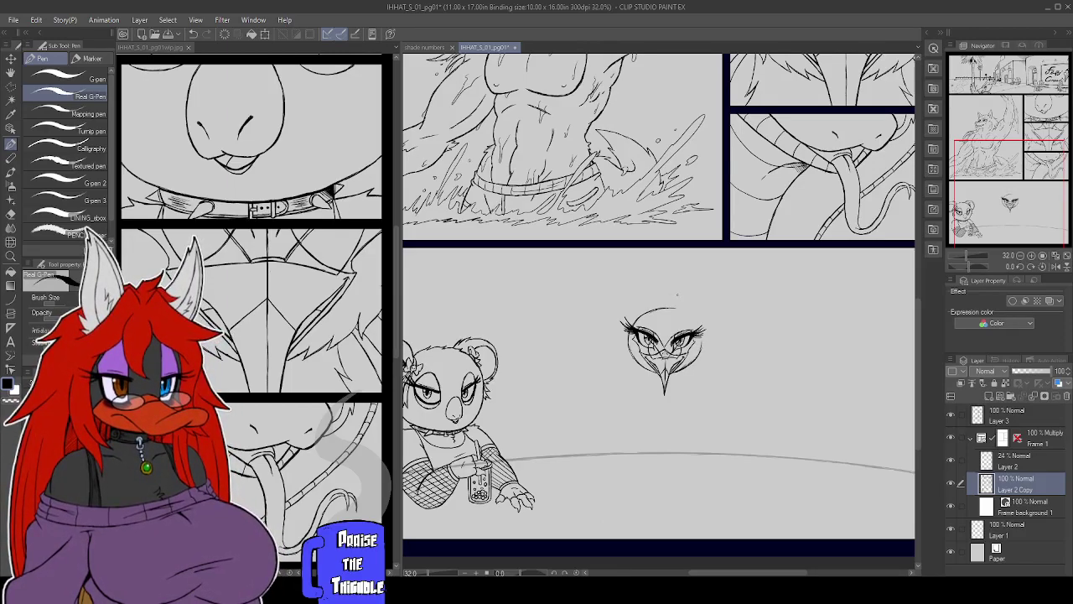
{"action": "left_click_drag", "start_coordinate": [678, 308], "coordinate": [699, 327]}
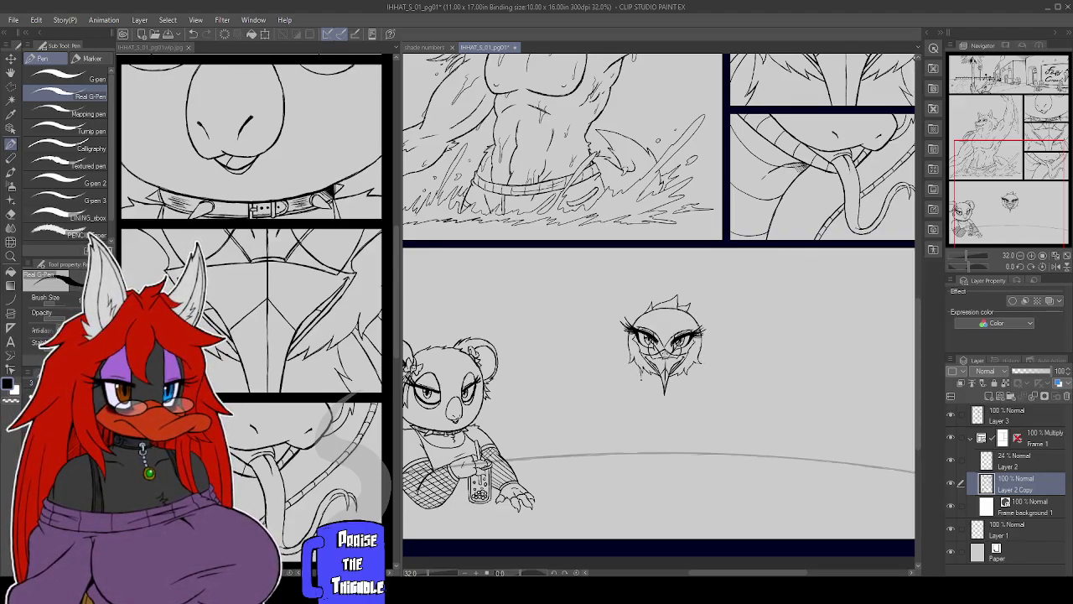
{"action": "left_click_drag", "start_coordinate": [641, 368], "coordinate": [637, 399]}
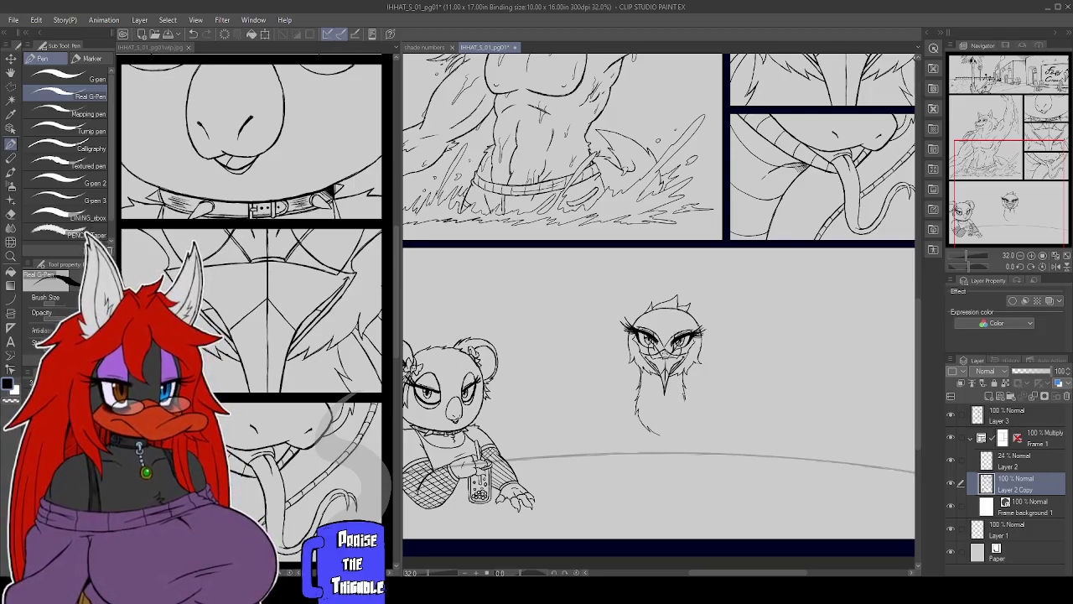
{"action": "left_click_drag", "start_coordinate": [684, 401], "coordinate": [684, 416]}
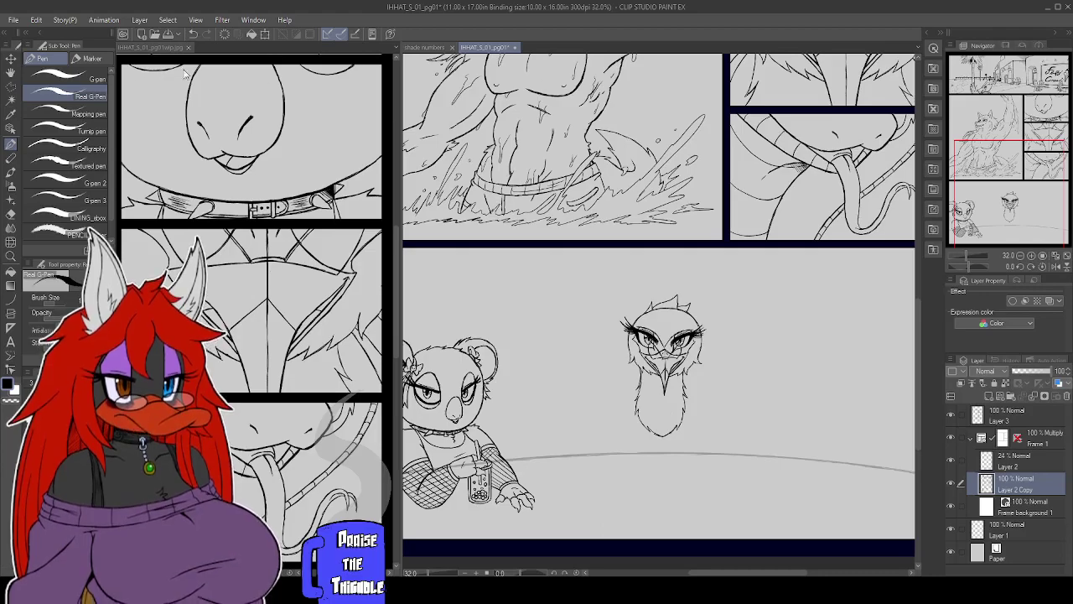
Enclose the bird's head and neck in a Polyline selection, move them up to just below the panel's upper border, and deselect
{"action": "left_click", "coordinate": [10, 86]}
{"action": "left_click", "coordinate": [650, 285]}
{"action": "left_click", "coordinate": [615, 306]}
{"action": "left_click", "coordinate": [603, 357]}
{"action": "left_click", "coordinate": [604, 429]}
{"action": "left_click", "coordinate": [683, 456]}
{"action": "left_click", "coordinate": [722, 439]}
{"action": "left_click", "coordinate": [734, 320]}
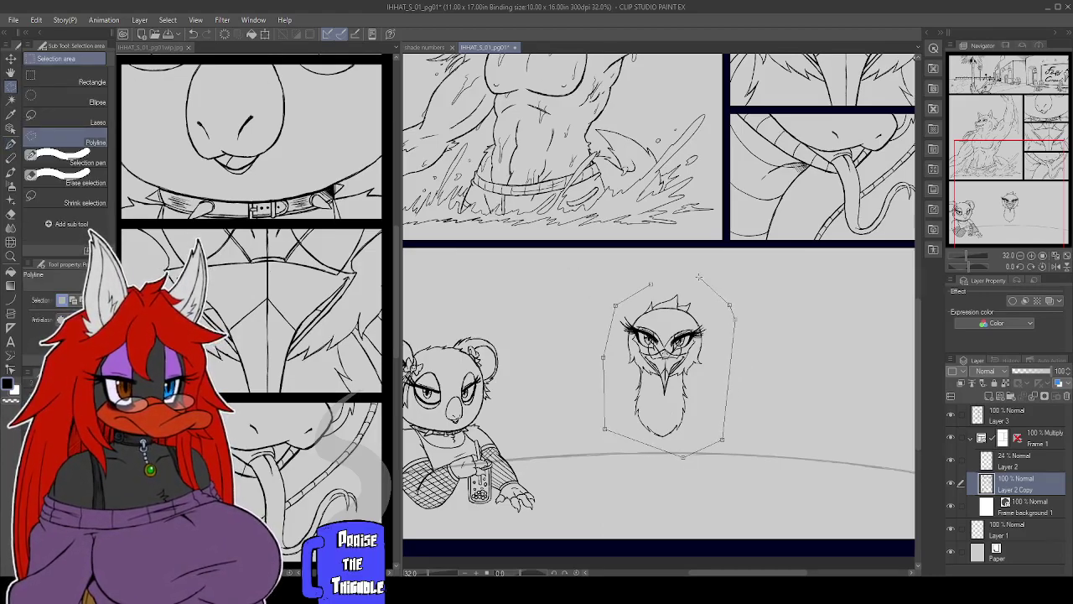
{"action": "double_click", "coordinate": [699, 279]}
{"action": "key", "text": "k"}
{"action": "left_click_drag", "start_coordinate": [693, 293], "coordinate": [682, 254]}
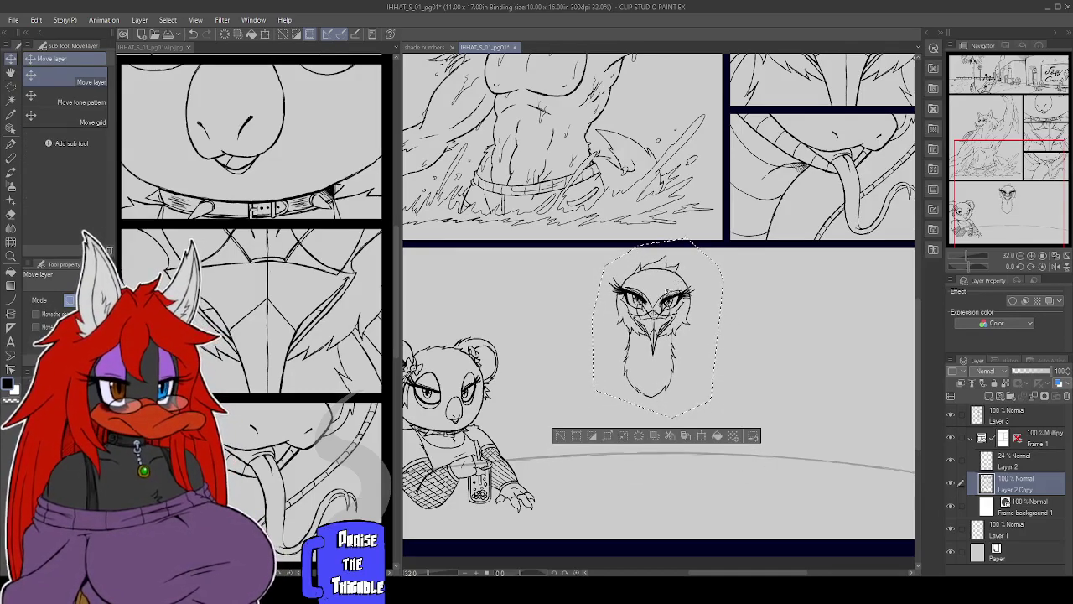
{"action": "key", "text": "ctrl+d"}
Draw the bird's near shoulder and bent arm with the Real G-Pen, its hand holding a small fork in front of the chest
{"action": "key", "text": "p"}
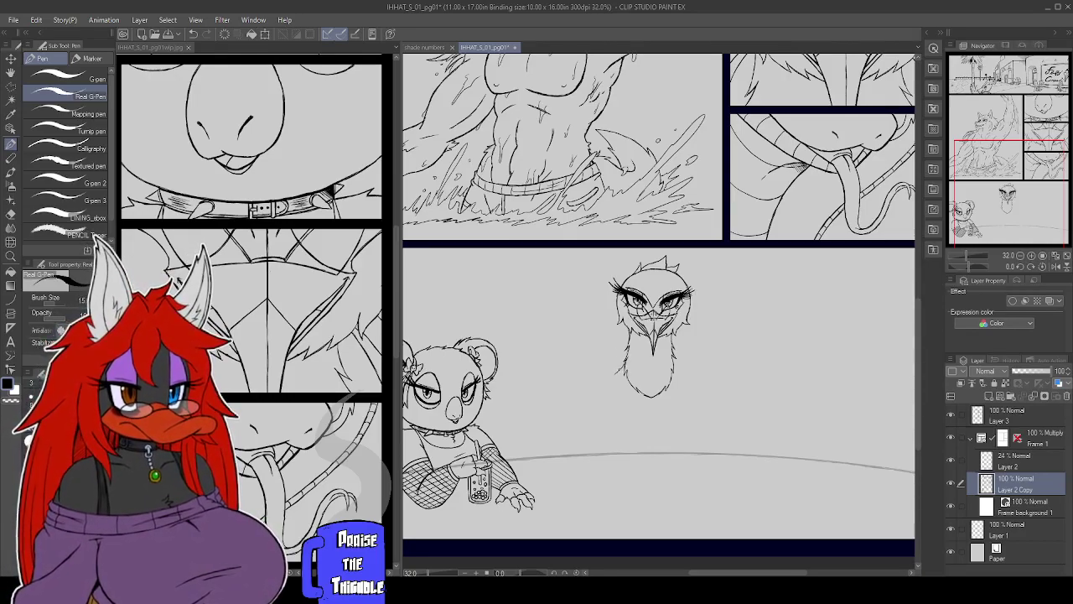
{"action": "mouse_move", "coordinate": [600, 386]}
{"action": "left_mouse_down"}
{"action": "mouse_move", "coordinate": [608, 376]}
{"action": "mouse_move", "coordinate": [597, 405]}
{"action": "left_mouse_up"}
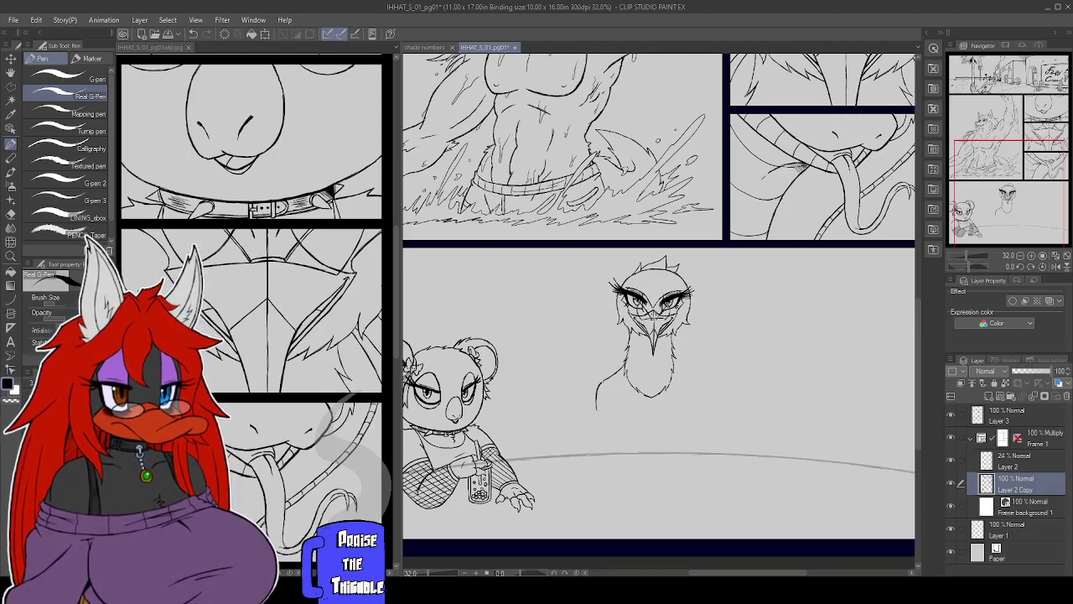
{"action": "mouse_move", "coordinate": [596, 409]}
{"action": "left_mouse_down"}
{"action": "mouse_move", "coordinate": [602, 466]}
{"action": "mouse_move", "coordinate": [596, 408]}
{"action": "left_mouse_up"}
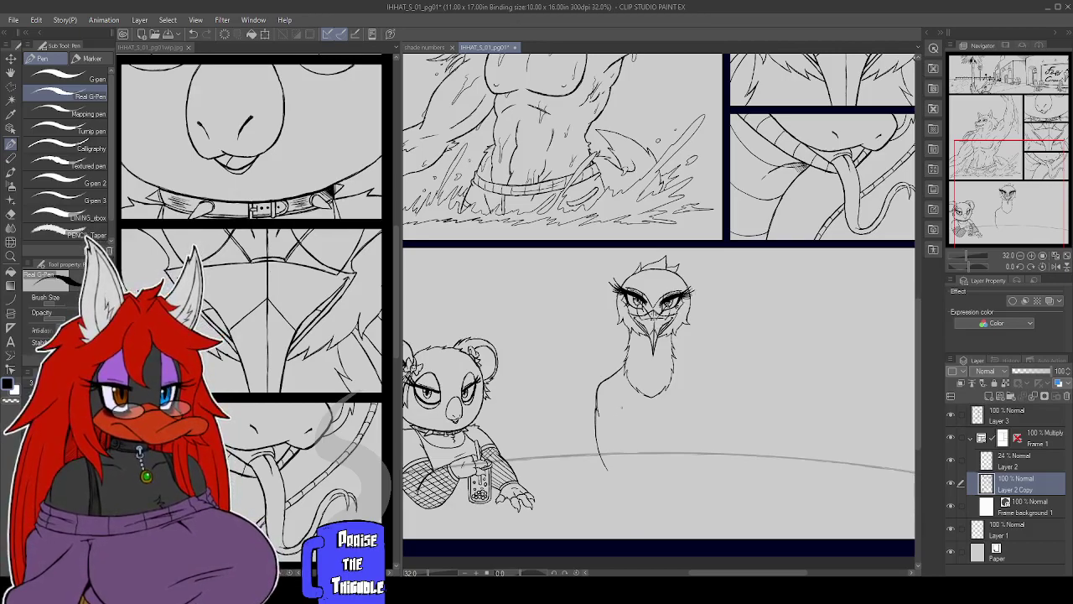
{"action": "left_click_drag", "start_coordinate": [621, 407], "coordinate": [625, 434]}
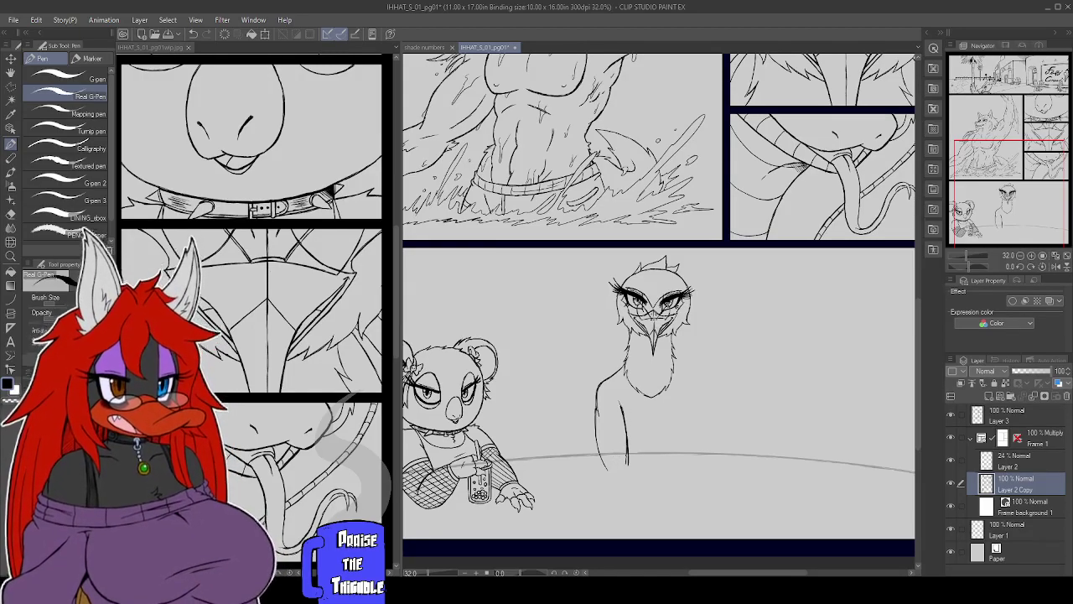
{"action": "mouse_move", "coordinate": [616, 469]}
{"action": "left_mouse_down"}
{"action": "mouse_move", "coordinate": [640, 425]}
{"action": "mouse_move", "coordinate": [627, 441]}
{"action": "left_mouse_up"}
{"action": "left_click_drag", "start_coordinate": [628, 440], "coordinate": [646, 421]}
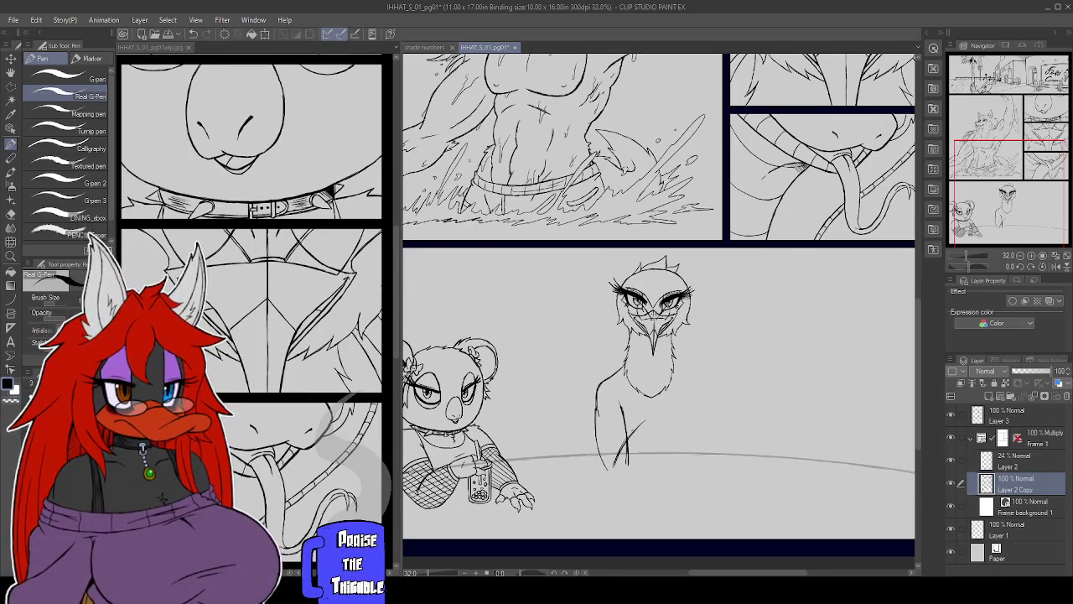
{"action": "left_click_drag", "start_coordinate": [598, 450], "coordinate": [608, 475]}
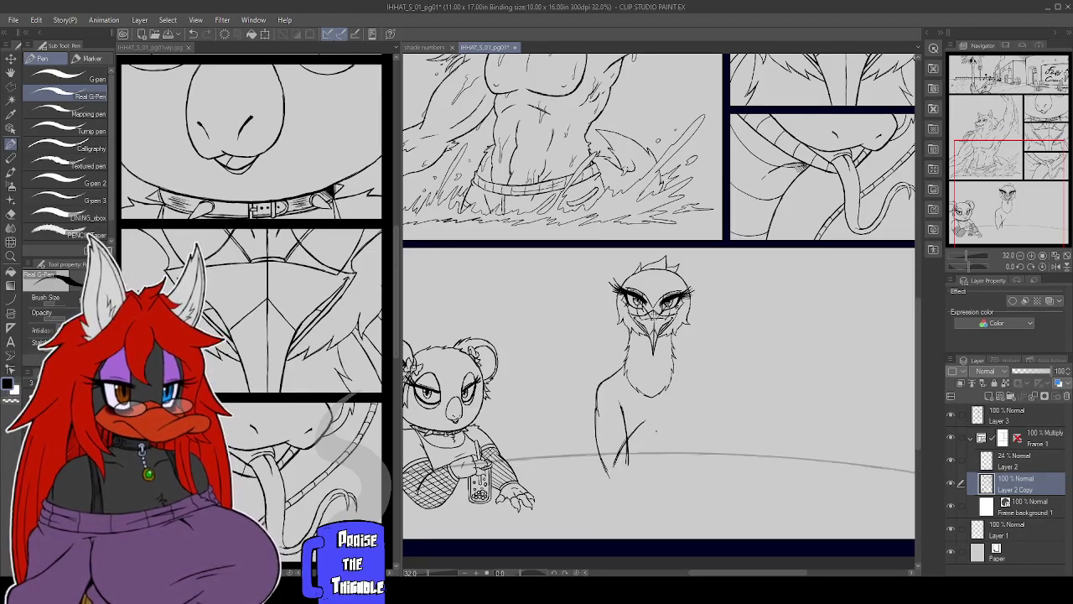
{"action": "mouse_move", "coordinate": [640, 464]}
{"action": "left_mouse_down"}
{"action": "mouse_move", "coordinate": [646, 445]}
{"action": "mouse_move", "coordinate": [638, 474]}
{"action": "left_mouse_up"}
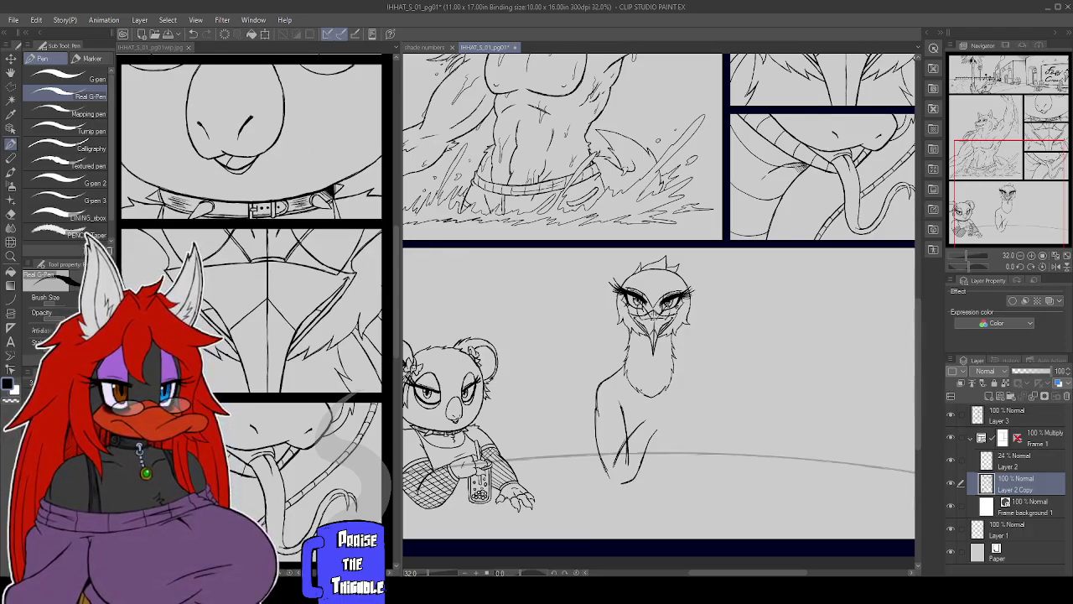
{"action": "left_click_drag", "start_coordinate": [596, 408], "coordinate": [606, 473]}
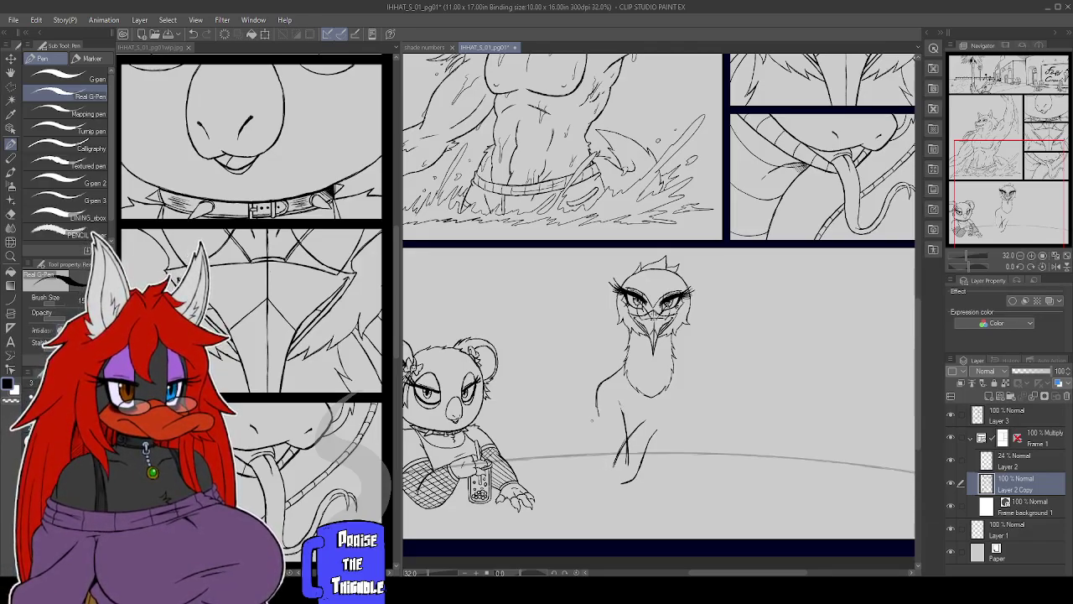
{"action": "left_click_drag", "start_coordinate": [599, 400], "coordinate": [605, 470]}
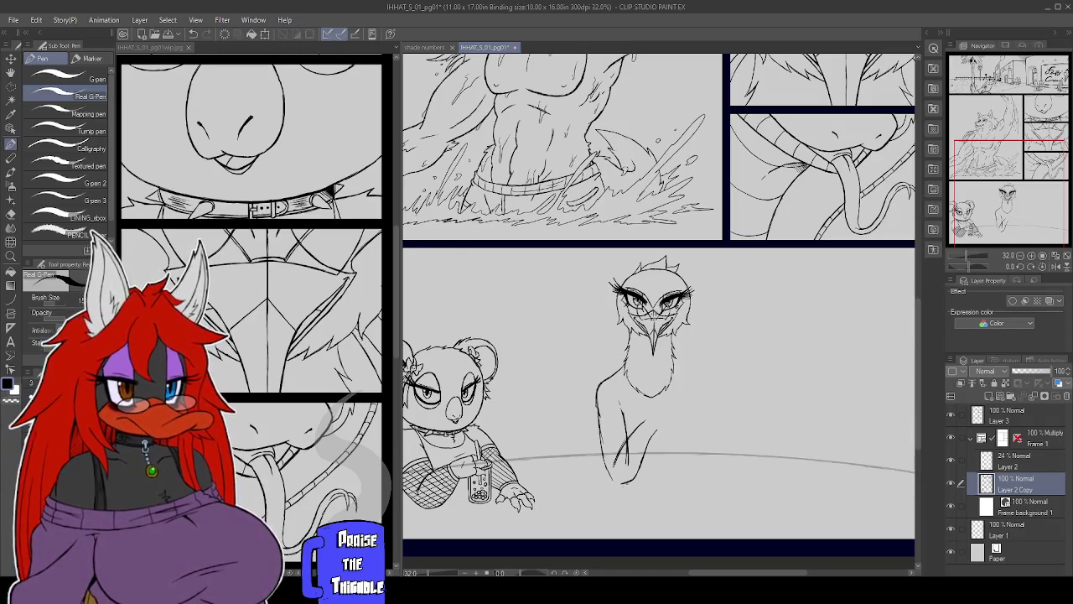
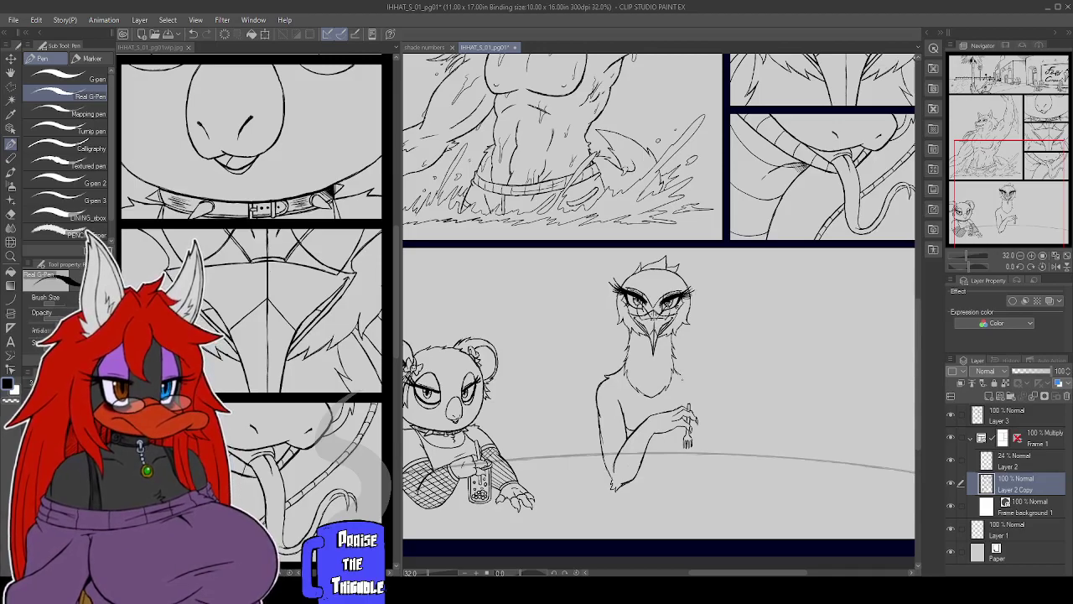
Draw the bird's opposite shoulder and upper arm down to the horizon, and start the forearm rising from the elbow
{"action": "left_click_drag", "start_coordinate": [680, 373], "coordinate": [704, 403]}
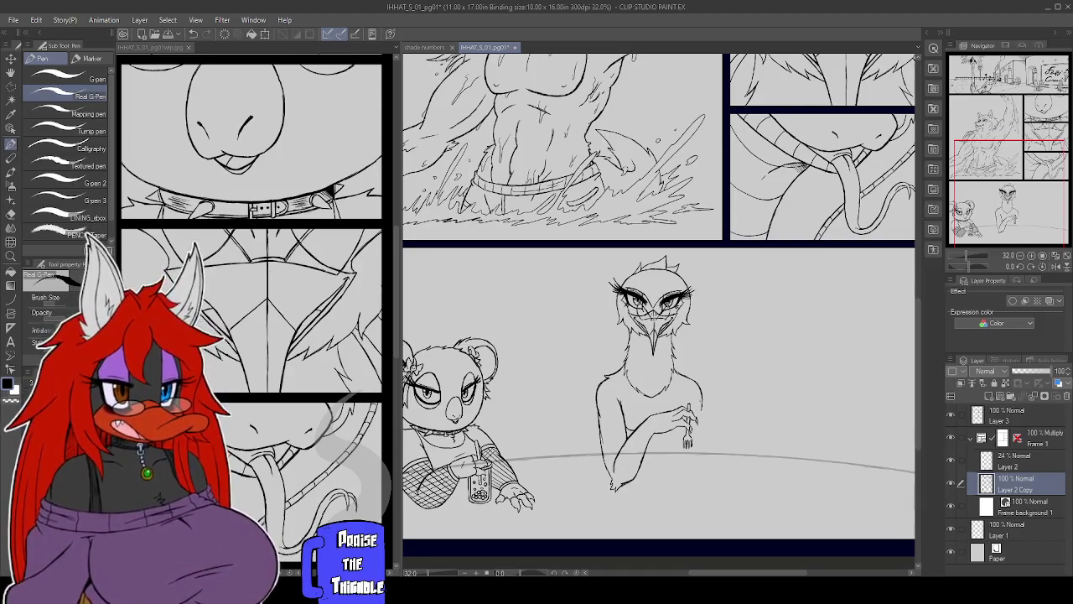
{"action": "left_click_drag", "start_coordinate": [704, 411], "coordinate": [709, 426]}
{"action": "left_click_drag", "start_coordinate": [706, 412], "coordinate": [712, 432]}
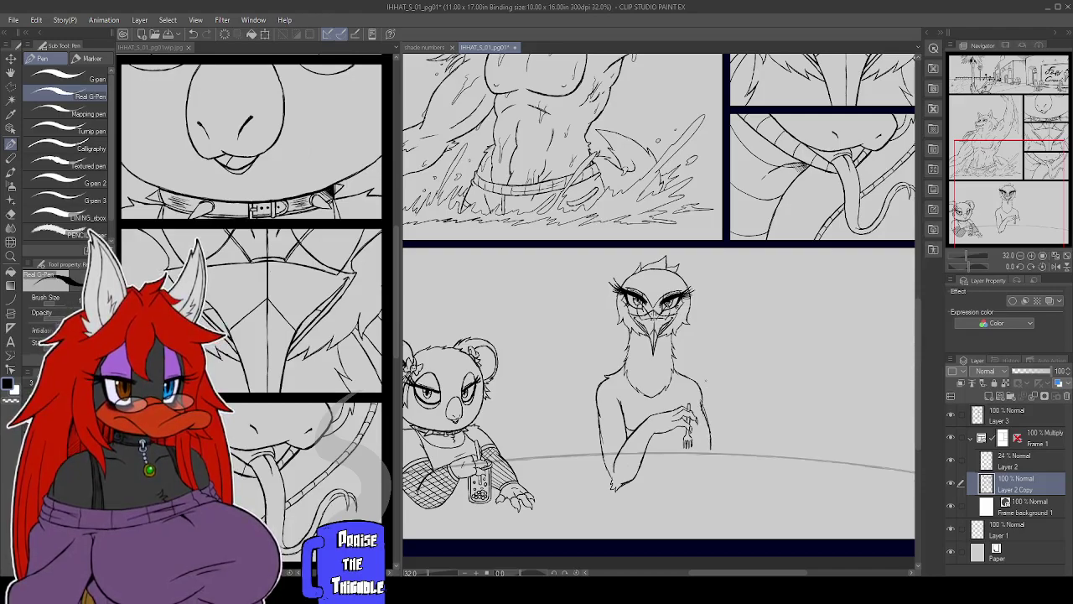
{"action": "left_click_drag", "start_coordinate": [701, 401], "coordinate": [711, 450]}
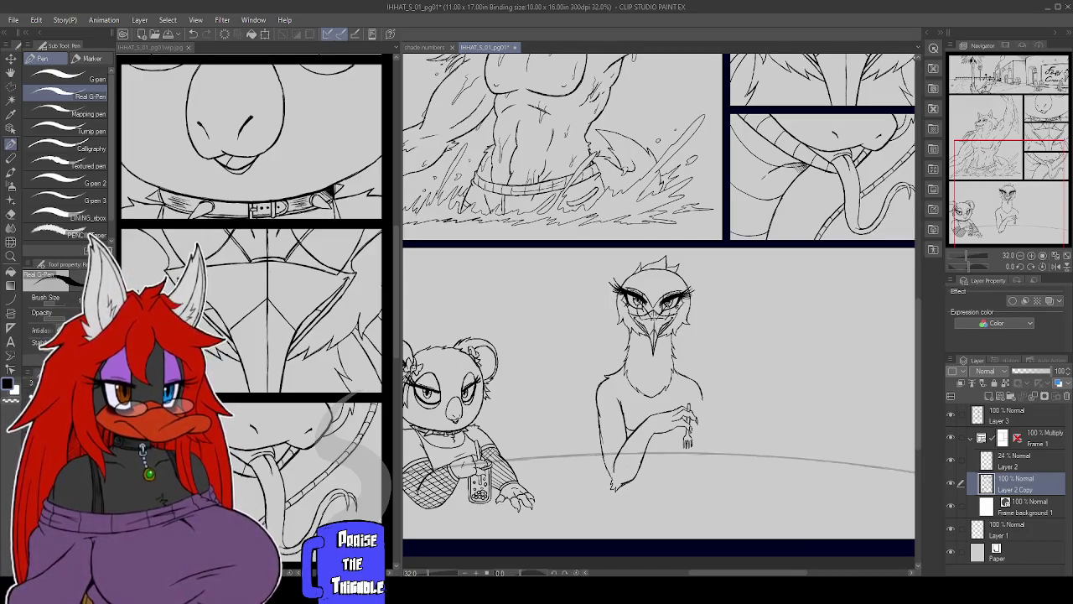
{"action": "left_click_drag", "start_coordinate": [705, 424], "coordinate": [708, 443]}
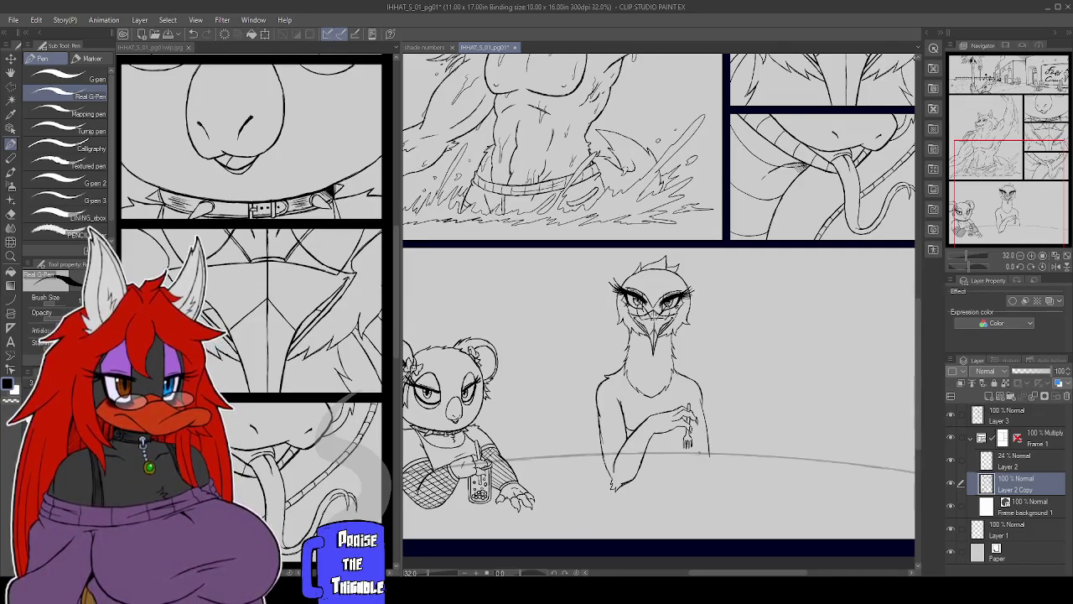
{"action": "mouse_move", "coordinate": [704, 437]}
{"action": "left_mouse_down"}
{"action": "mouse_move", "coordinate": [698, 452]}
{"action": "mouse_move", "coordinate": [708, 428]}
{"action": "left_mouse_up"}
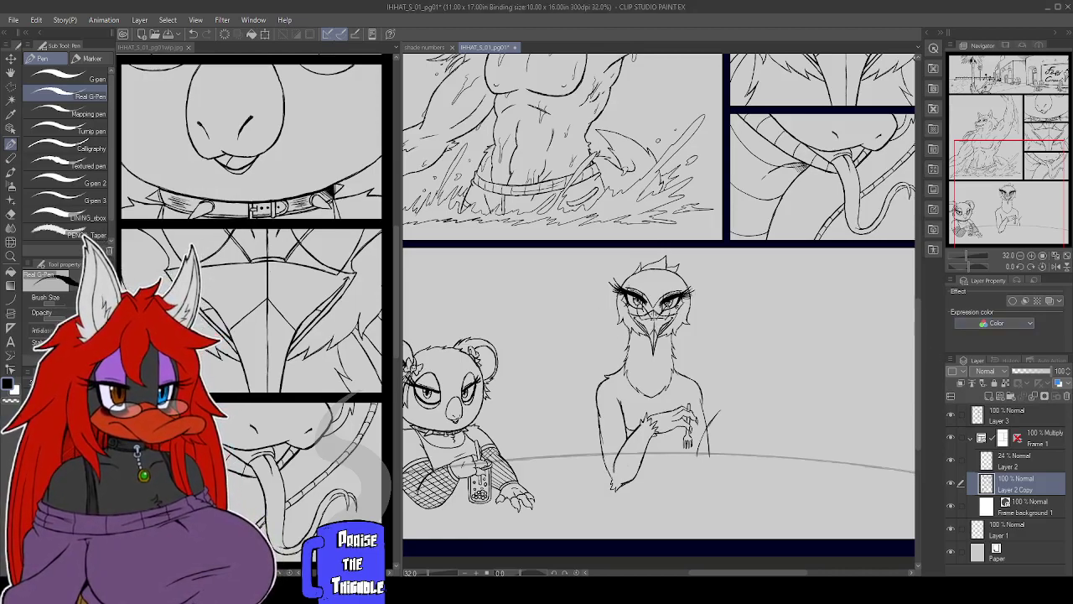
Draw long plume feathers fanning out from both sides of the bird's head, undoing and redrawing the misplaced ones
{"action": "mouse_move", "coordinate": [626, 326]}
{"action": "left_mouse_down"}
{"action": "mouse_move", "coordinate": [594, 362]}
{"action": "mouse_move", "coordinate": [607, 345]}
{"action": "left_mouse_up"}
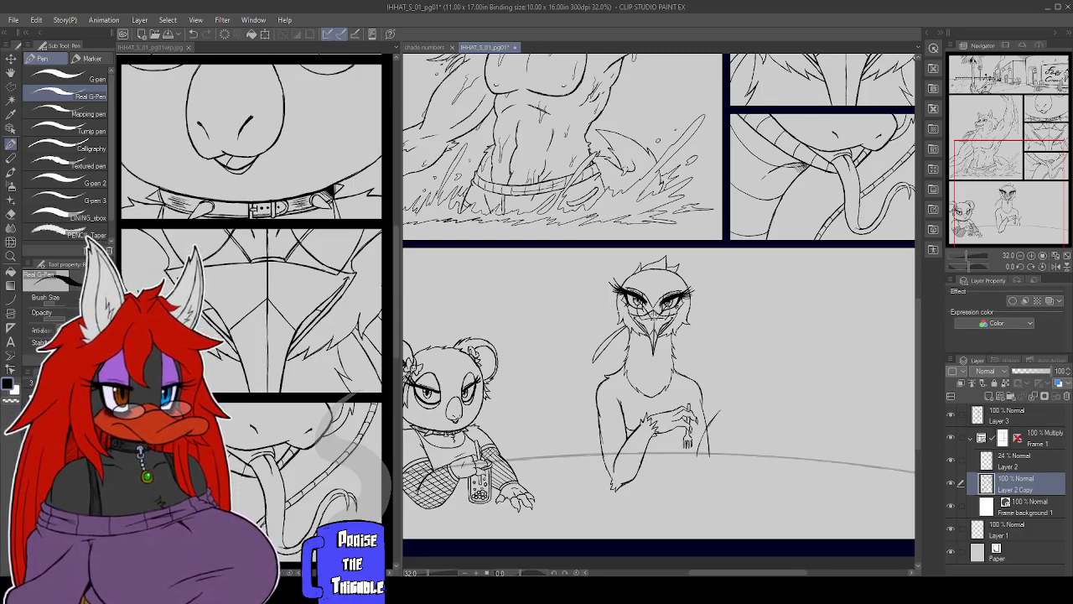
{"action": "left_click_drag", "start_coordinate": [620, 311], "coordinate": [579, 335]}
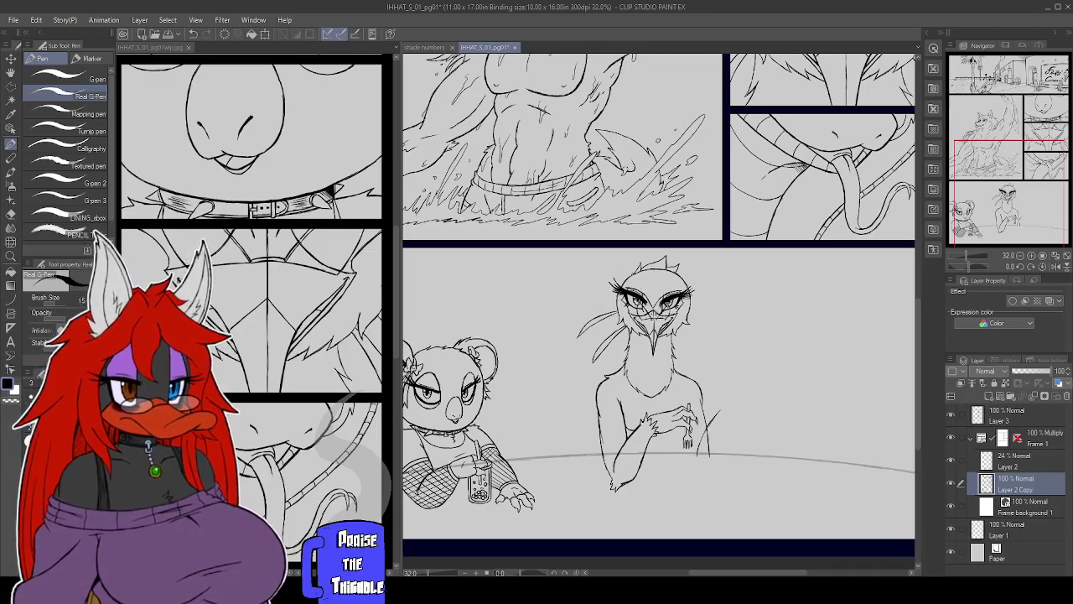
{"action": "mouse_move", "coordinate": [623, 270]}
{"action": "left_mouse_down"}
{"action": "mouse_move", "coordinate": [594, 245]}
{"action": "mouse_move", "coordinate": [604, 264]}
{"action": "mouse_move", "coordinate": [633, 271]}
{"action": "left_mouse_up"}
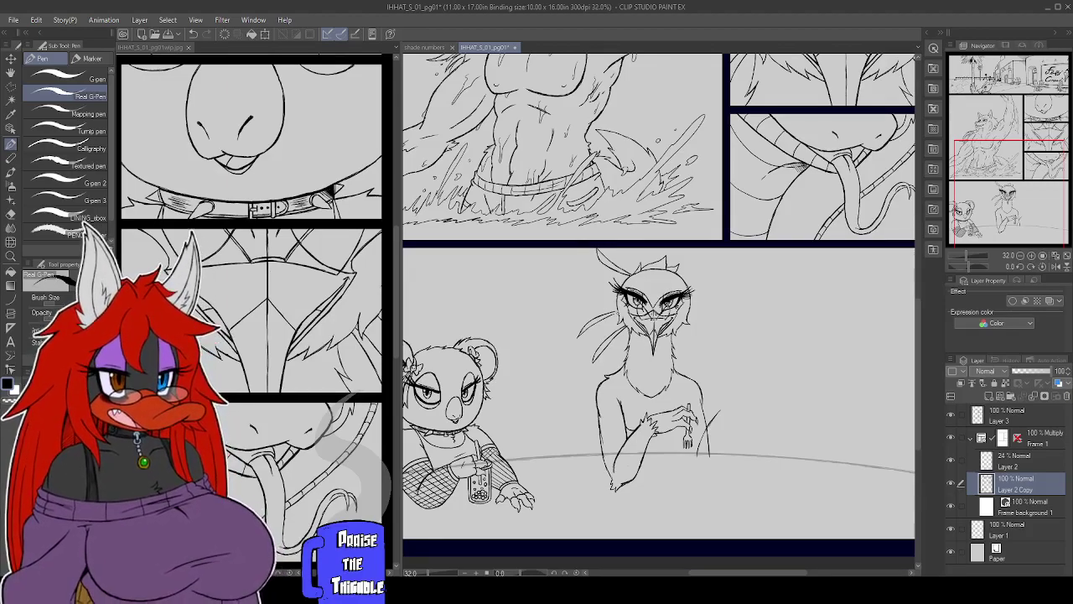
{"action": "key", "text": "ctrl+z"}
{"action": "key", "text": "ctrl+z"}
{"action": "key", "text": "ctrl+z"}
{"action": "key", "text": "ctrl+z"}
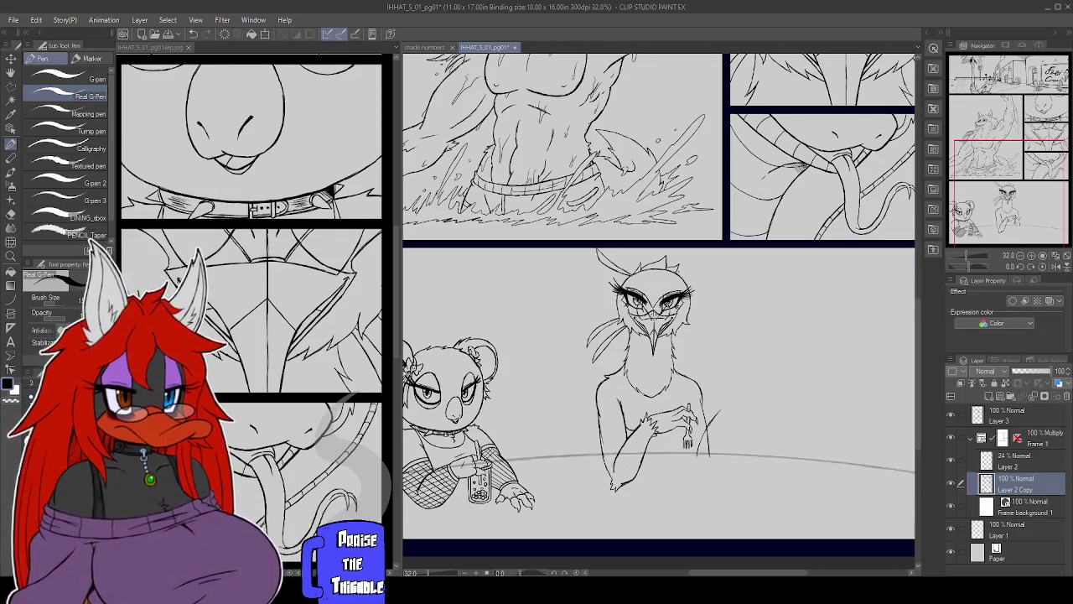
{"action": "mouse_move", "coordinate": [614, 291]}
{"action": "left_mouse_down"}
{"action": "mouse_move", "coordinate": [577, 308]}
{"action": "mouse_move", "coordinate": [594, 304]}
{"action": "left_mouse_up"}
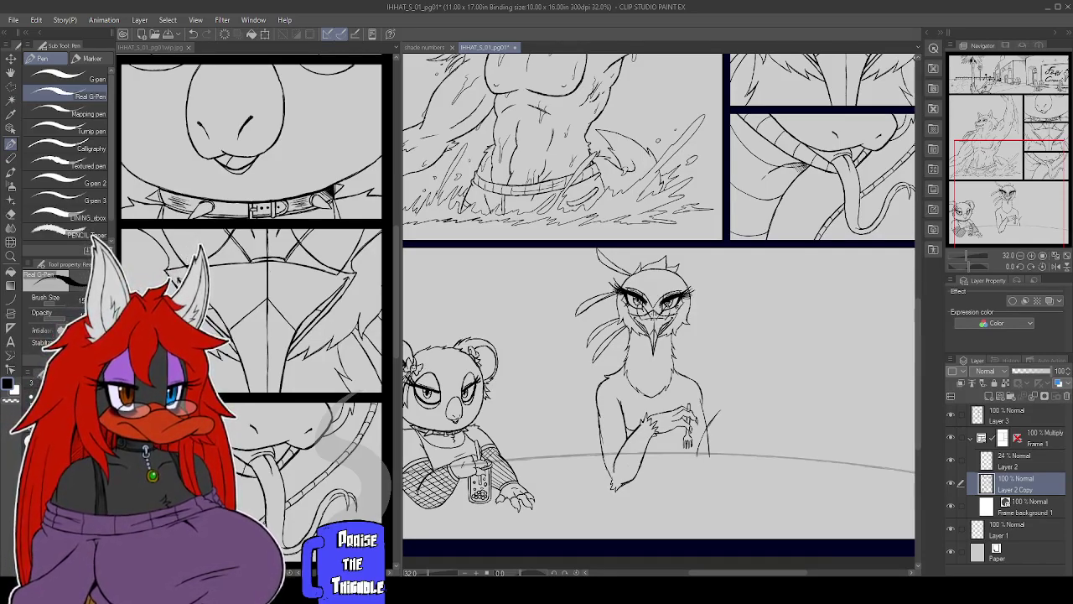
{"action": "mouse_move", "coordinate": [626, 277]}
{"action": "left_mouse_down"}
{"action": "mouse_move", "coordinate": [586, 277]}
{"action": "mouse_move", "coordinate": [604, 284]}
{"action": "left_mouse_up"}
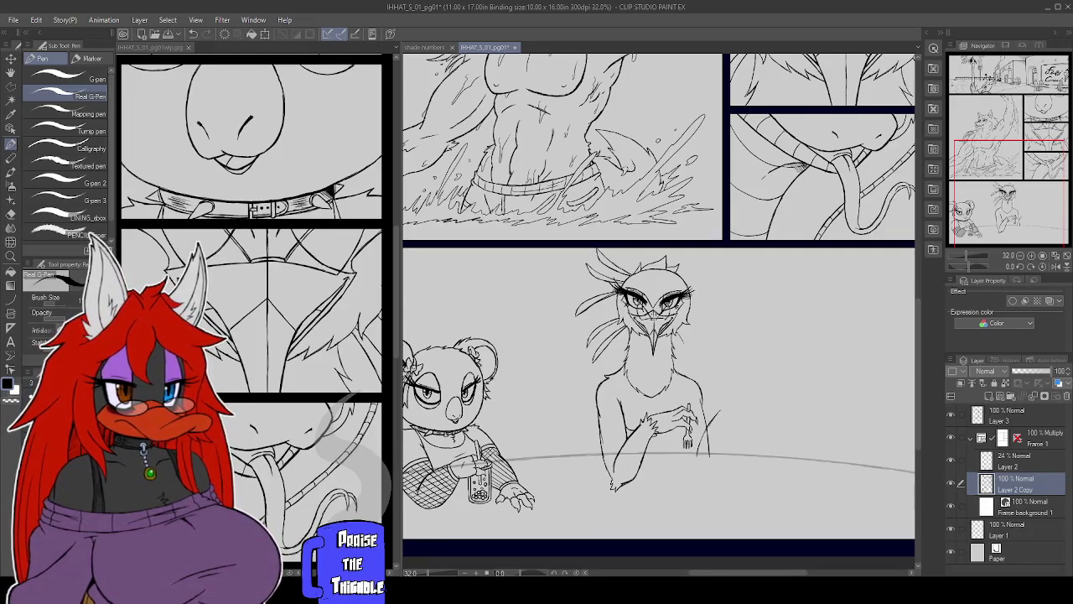
{"action": "left_click_drag", "start_coordinate": [691, 349], "coordinate": [687, 362]}
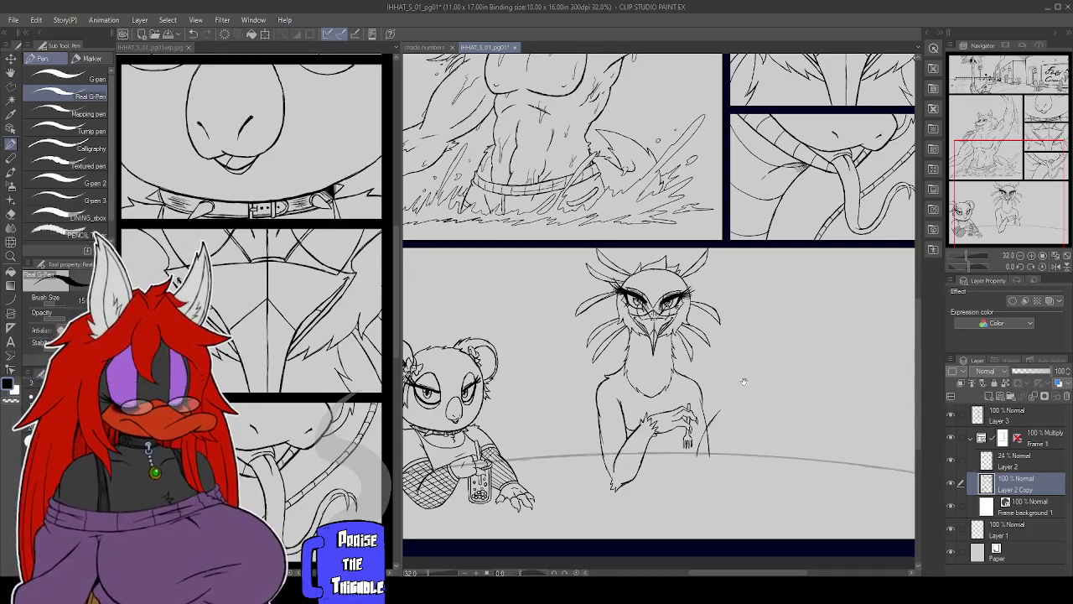
Draw the bird's forearm rising from the elbow to an open, upturned hand with a feathered wrist, undoing and redrawing the misplaced hand strokes
{"action": "scroll", "coordinate": [743, 382], "scroll_direction": "down", "scroll_amount": 2}
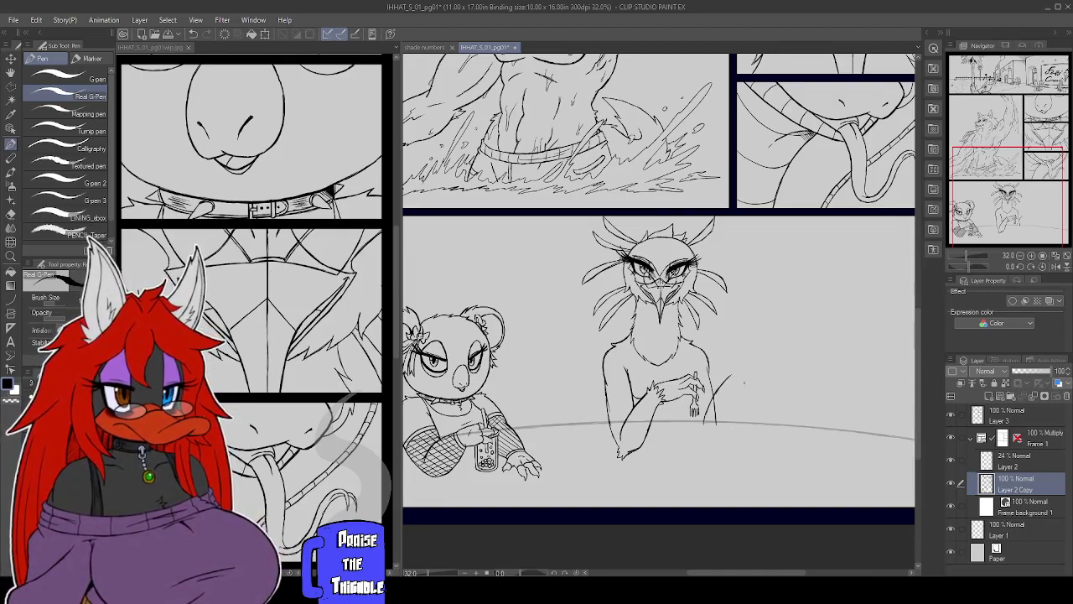
{"action": "left_click_drag", "start_coordinate": [746, 381], "coordinate": [723, 435]}
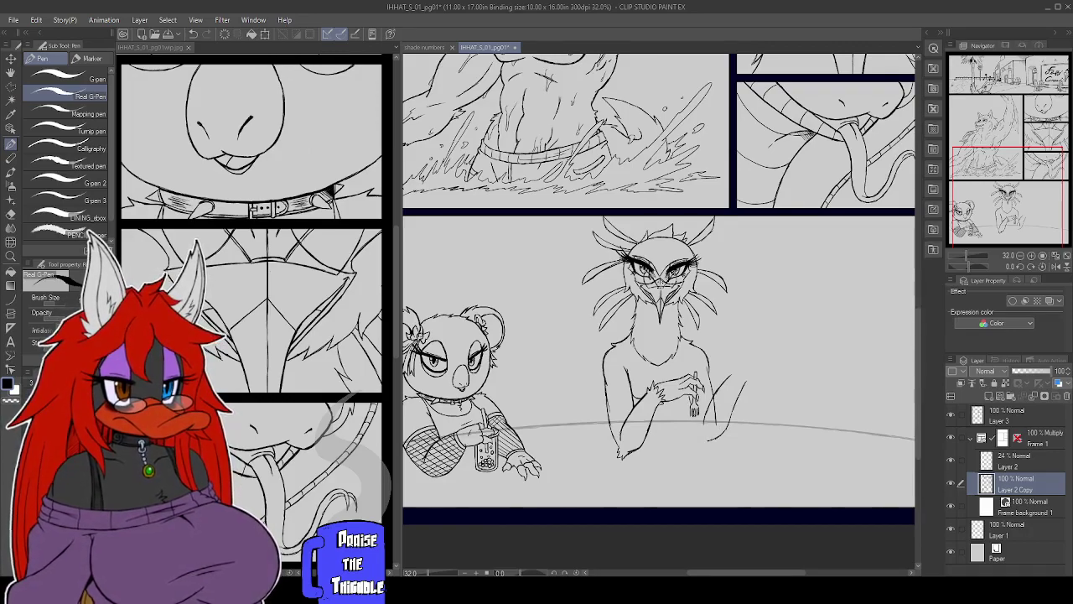
{"action": "left_click_drag", "start_coordinate": [694, 414], "coordinate": [702, 437]}
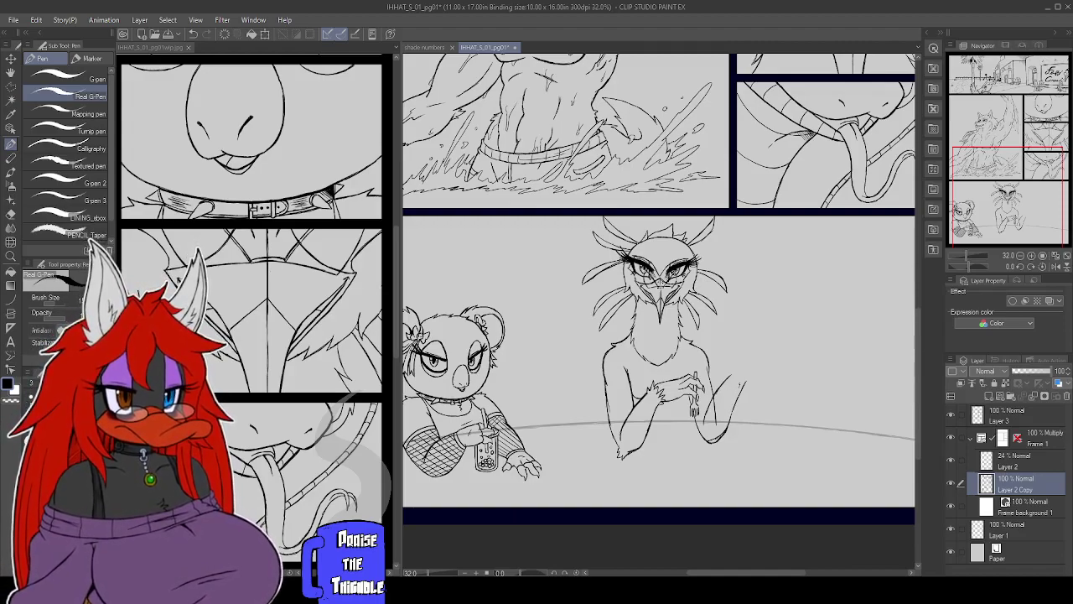
{"action": "left_click_drag", "start_coordinate": [742, 382], "coordinate": [735, 403]}
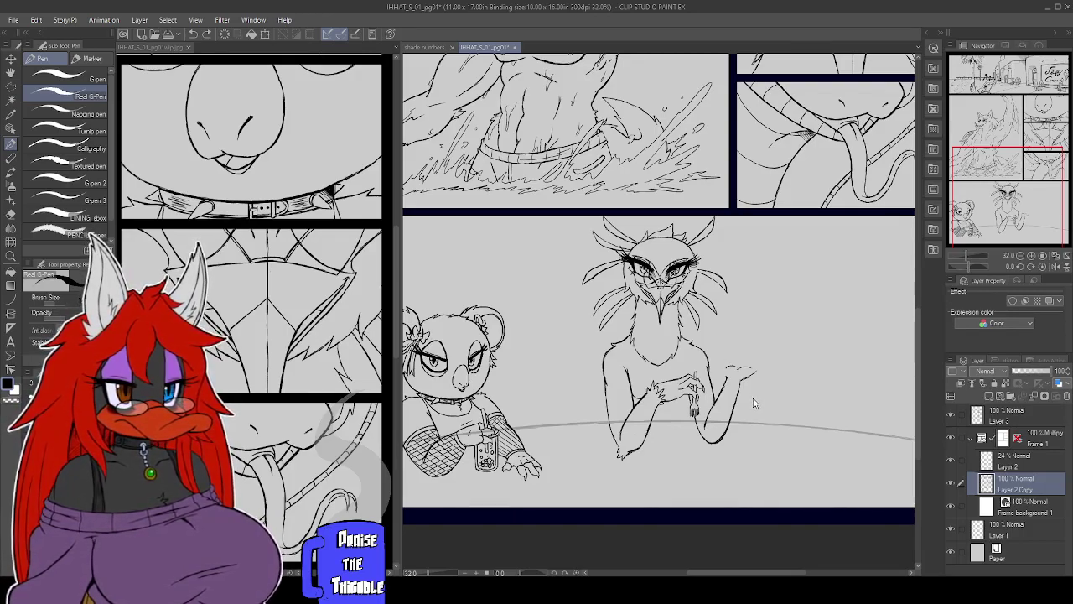
{"action": "key", "text": "ctrl+z"}
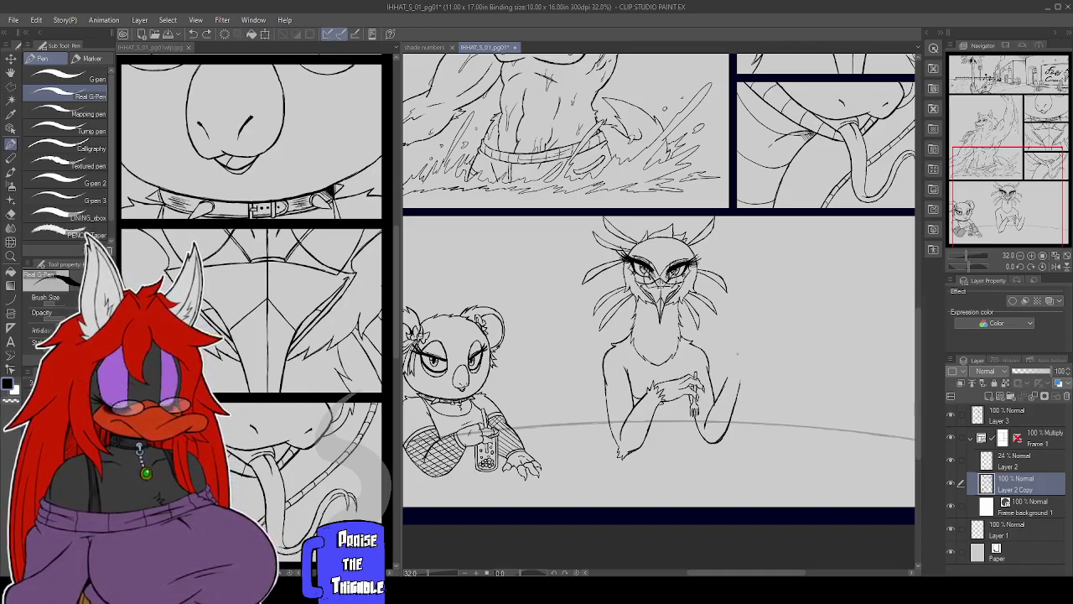
{"action": "left_click_drag", "start_coordinate": [715, 389], "coordinate": [721, 404]}
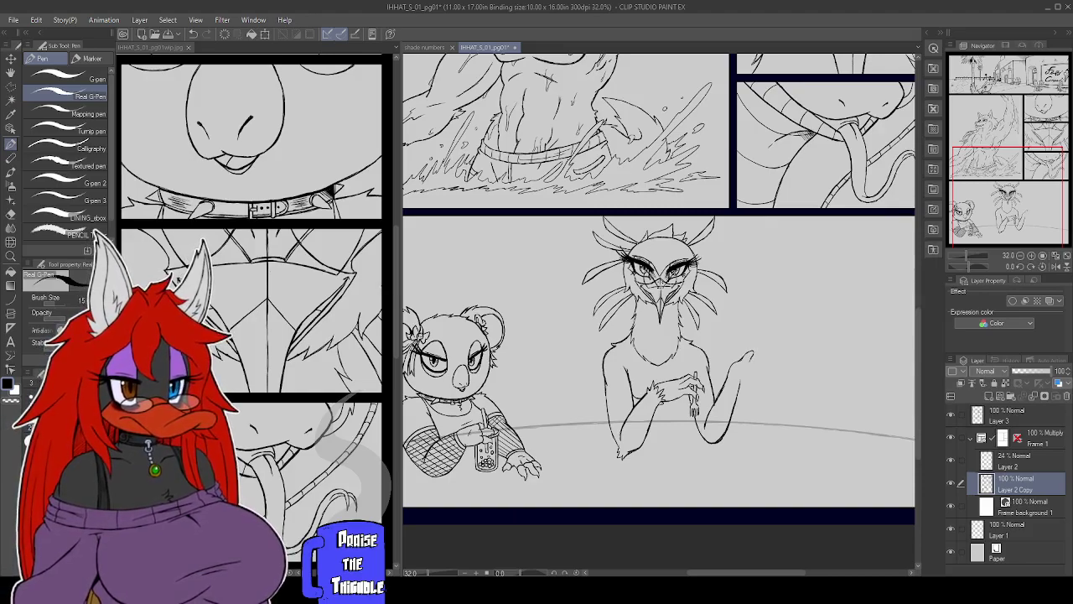
{"action": "mouse_move", "coordinate": [741, 367]}
{"action": "left_mouse_down"}
{"action": "mouse_move", "coordinate": [756, 363]}
{"action": "mouse_move", "coordinate": [759, 376]}
{"action": "left_mouse_up"}
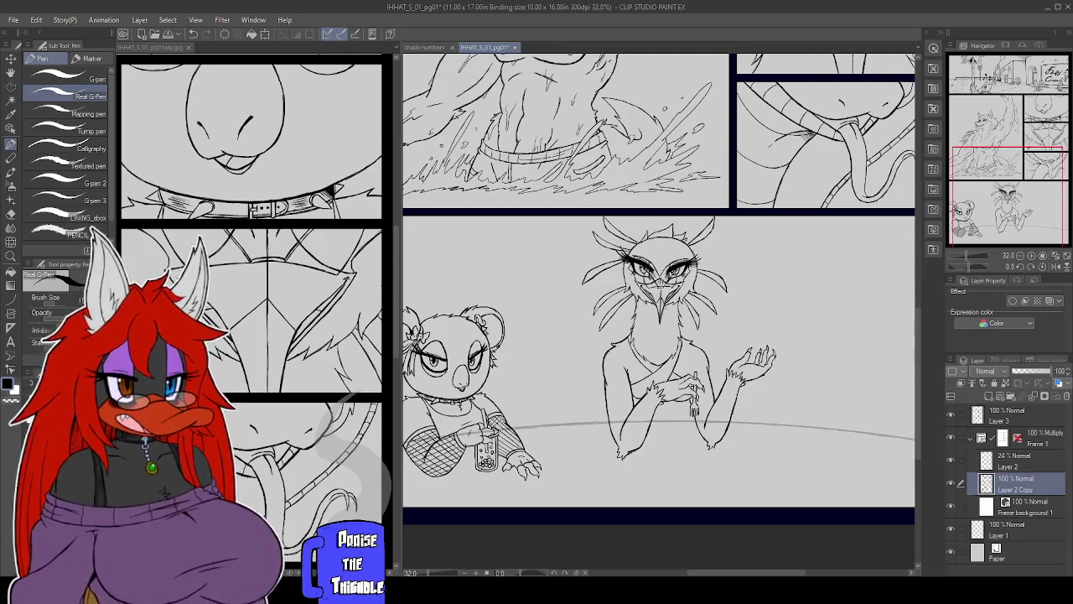
{"action": "left_click_drag", "start_coordinate": [669, 303], "coordinate": [680, 316]}
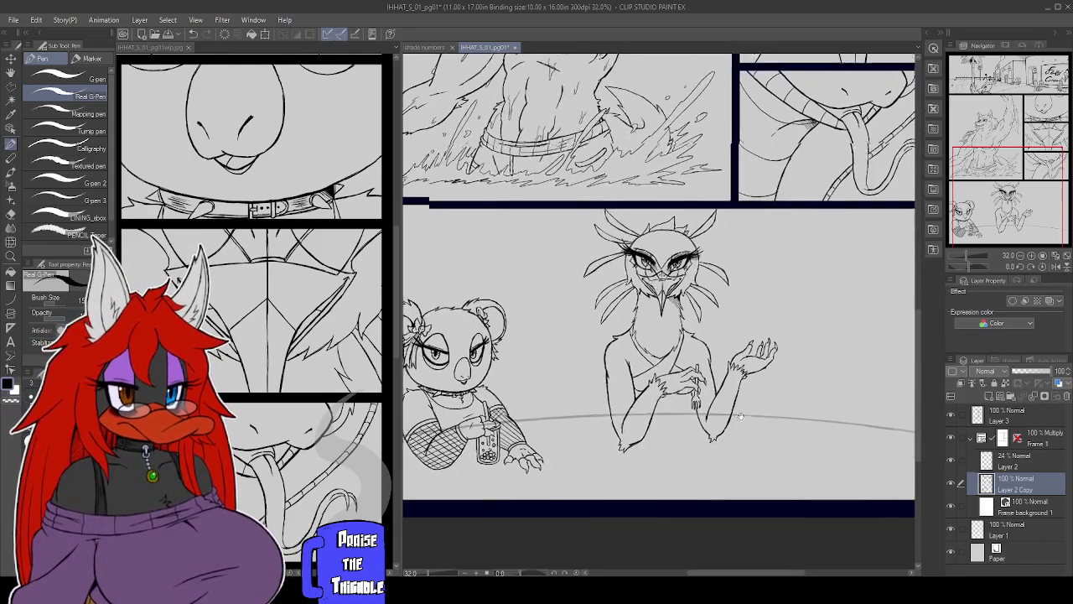
Draw an open tray of food on the table in front of the bird and a tall cylindrical drink can beside it
{"action": "scroll", "coordinate": [658, 285], "scroll_direction": "down", "scroll_amount": 1}
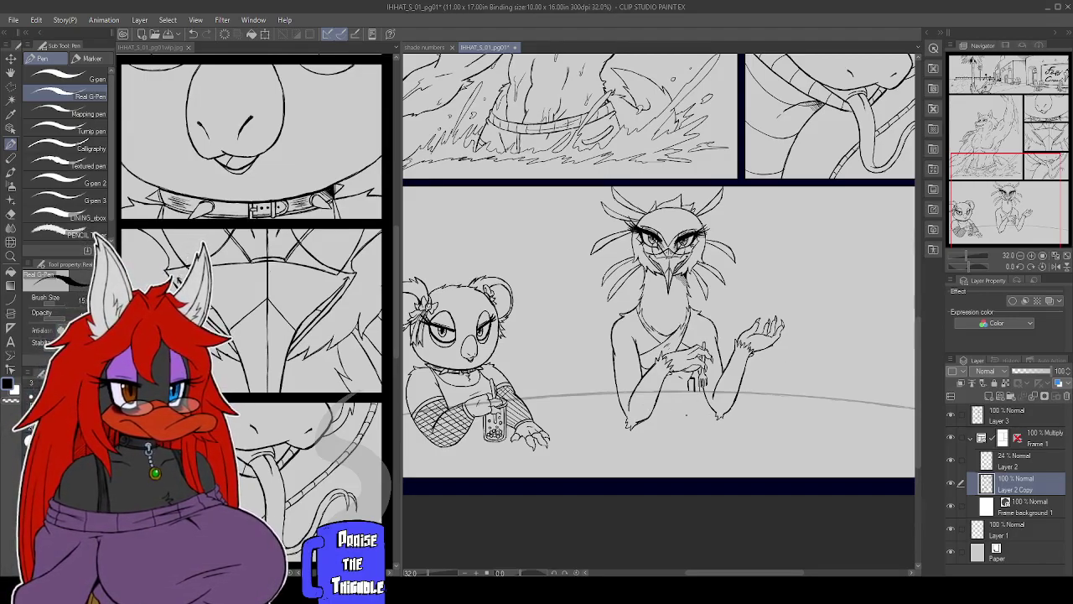
{"action": "left_click_drag", "start_coordinate": [697, 406], "coordinate": [656, 415]}
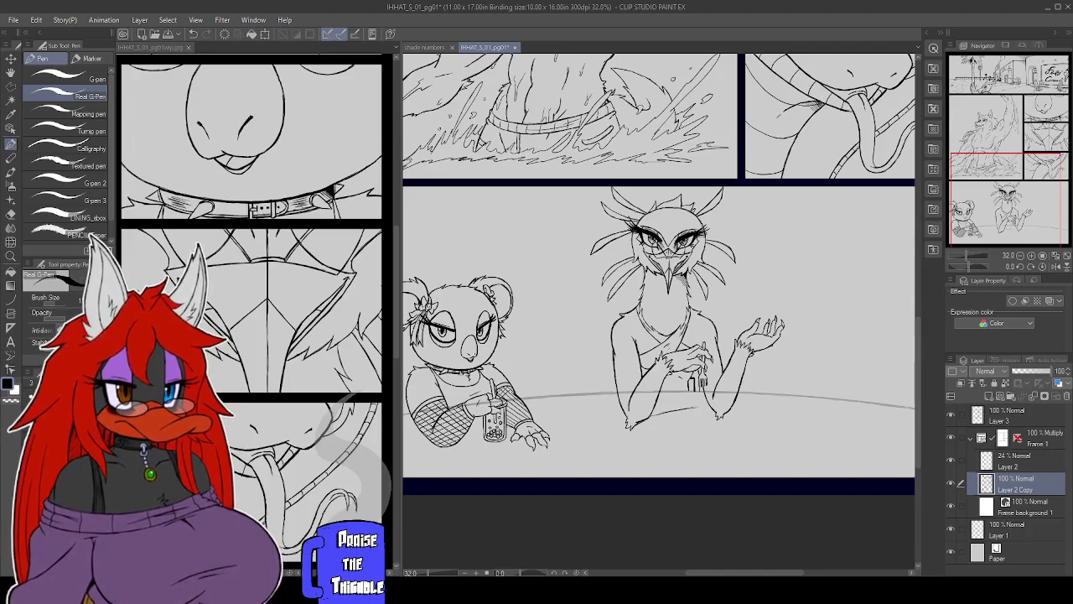
{"action": "left_click_drag", "start_coordinate": [697, 405], "coordinate": [727, 421]}
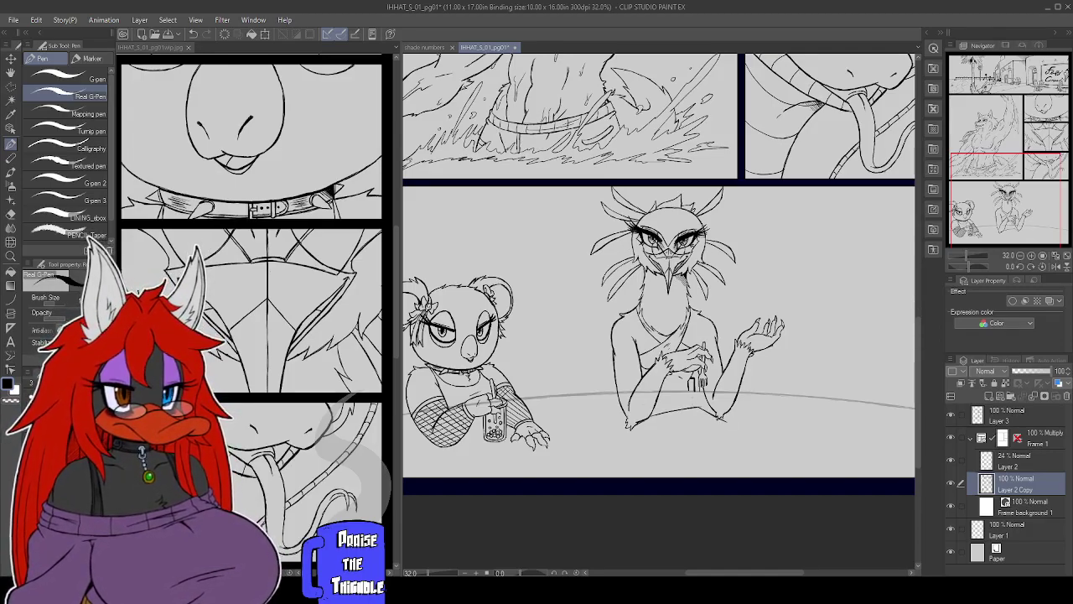
{"action": "mouse_move", "coordinate": [653, 420]}
{"action": "left_mouse_down"}
{"action": "mouse_move", "coordinate": [668, 431]}
{"action": "mouse_move", "coordinate": [717, 423]}
{"action": "left_mouse_up"}
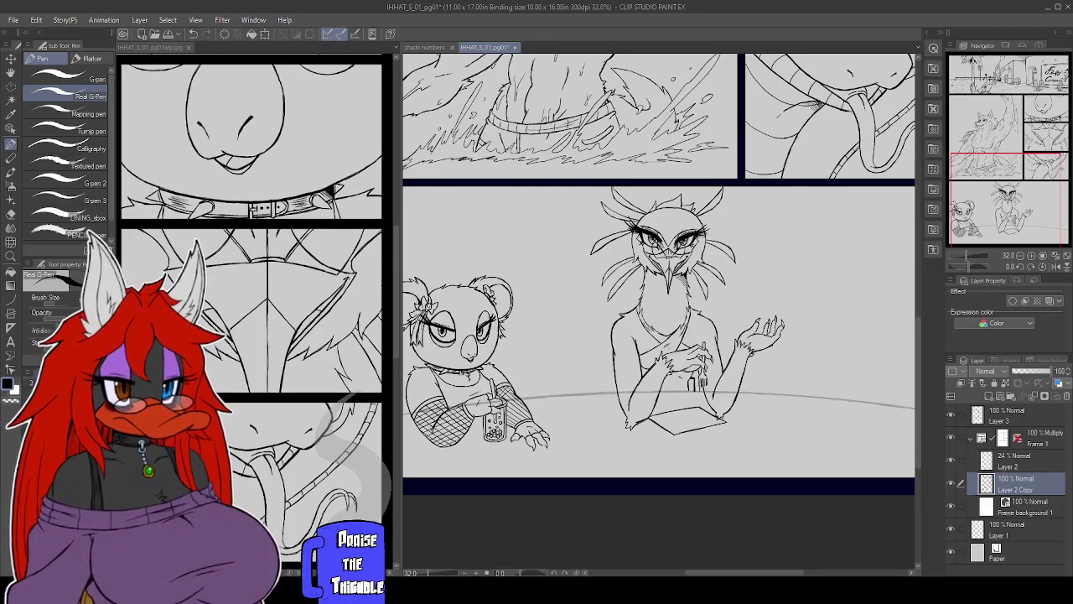
{"action": "left_click_drag", "start_coordinate": [648, 421], "coordinate": [674, 442]}
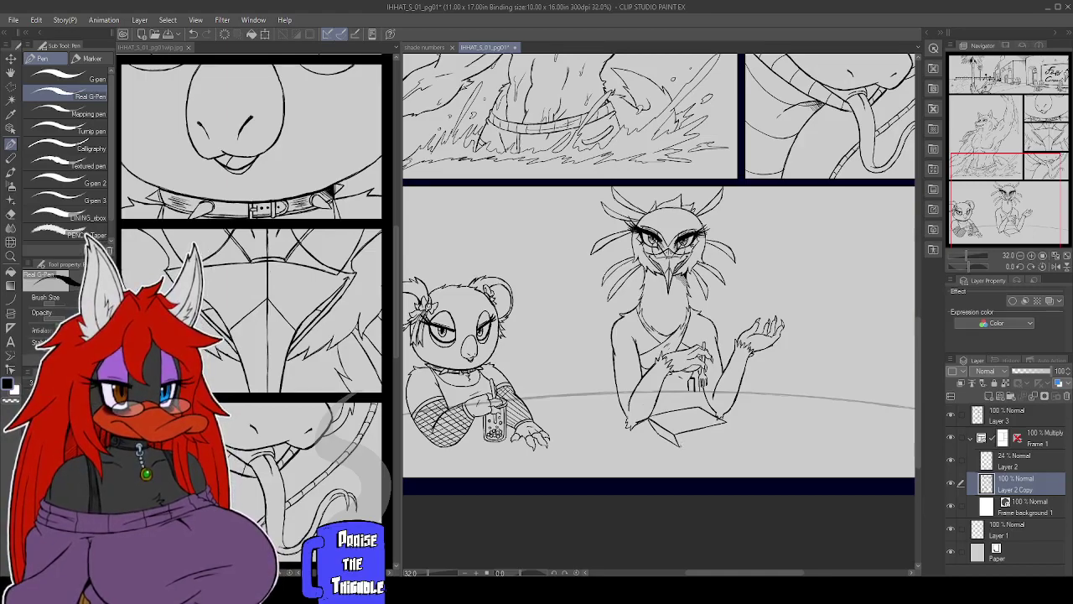
{"action": "mouse_move", "coordinate": [707, 439]}
{"action": "left_mouse_down"}
{"action": "mouse_move", "coordinate": [683, 445]}
{"action": "mouse_move", "coordinate": [706, 440]}
{"action": "left_mouse_up"}
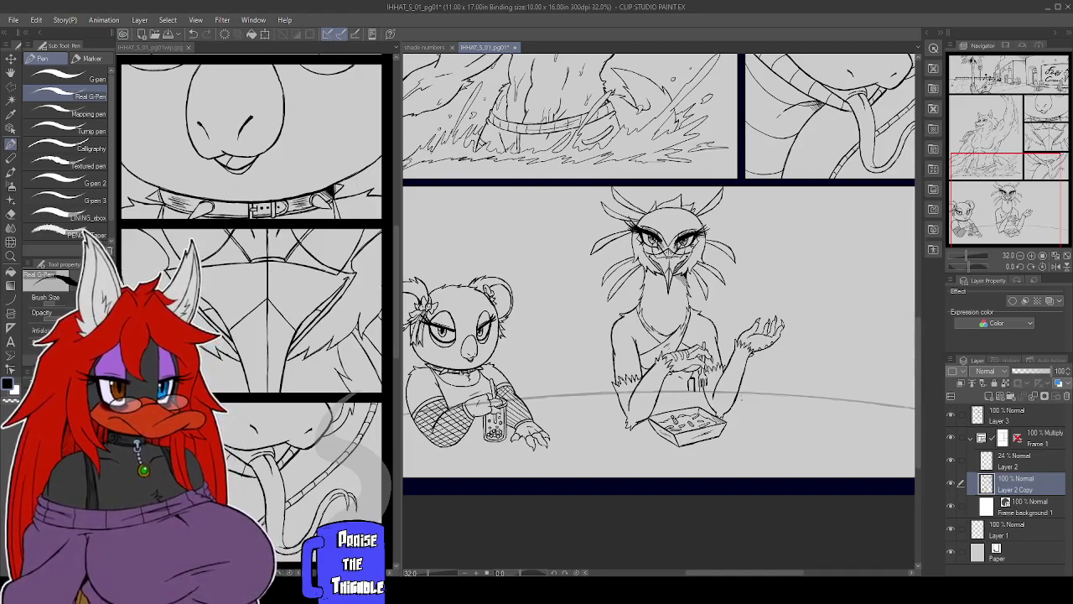
{"action": "mouse_move", "coordinate": [746, 383]}
{"action": "left_mouse_down"}
{"action": "mouse_move", "coordinate": [746, 416]}
{"action": "mouse_move", "coordinate": [763, 382]}
{"action": "left_mouse_up"}
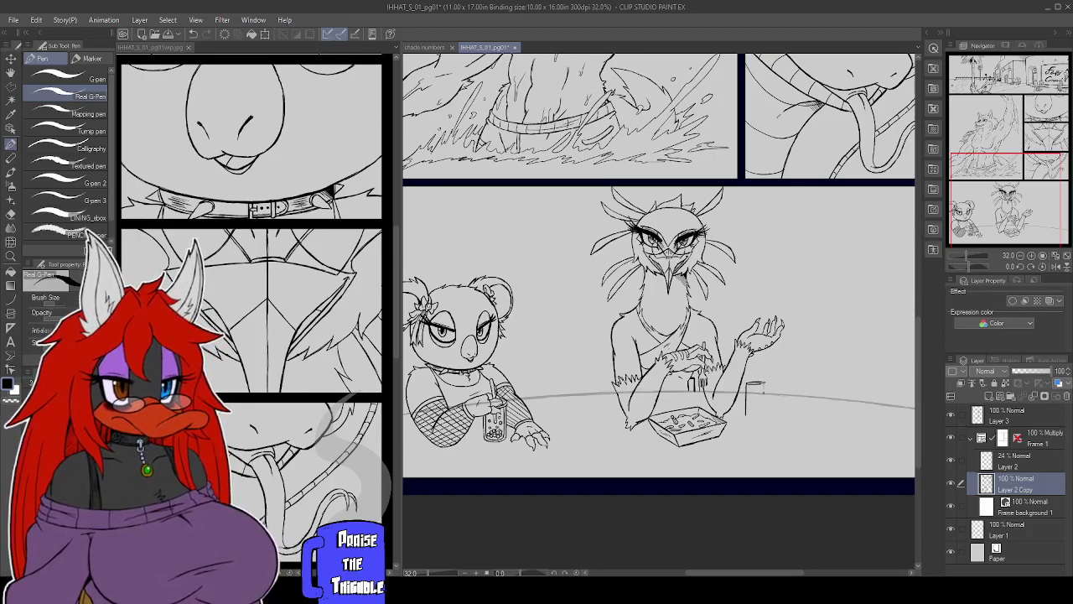
{"action": "left_click_drag", "start_coordinate": [763, 382], "coordinate": [763, 408]}
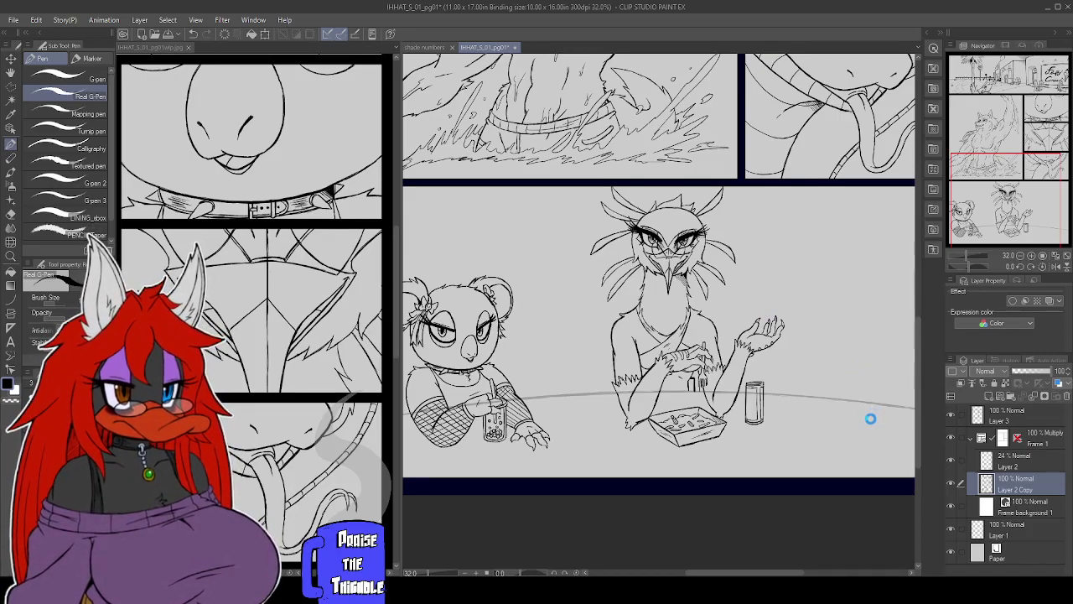
Draw the snake's snout, mouth and lashed eyes in the empty space beyond the bird's raised hand
{"action": "mouse_move", "coordinate": [877, 409]}
{"action": "left_mouse_down"}
{"action": "mouse_move", "coordinate": [786, 411]}
{"action": "mouse_move", "coordinate": [810, 401]}
{"action": "mouse_move", "coordinate": [803, 393]}
{"action": "mouse_move", "coordinate": [796, 410]}
{"action": "left_mouse_up"}
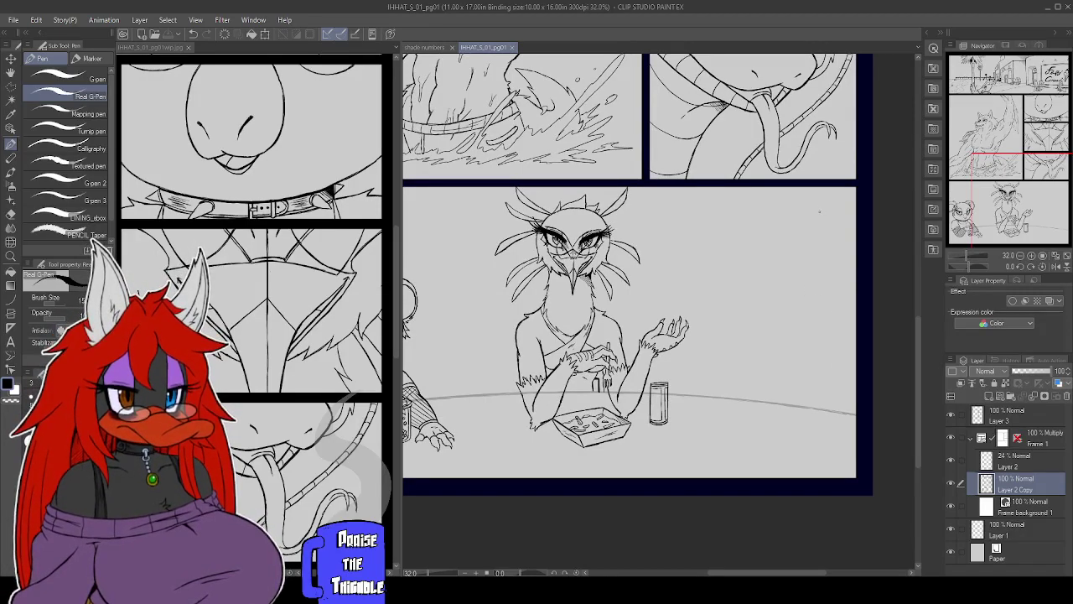
{"action": "mouse_move", "coordinate": [759, 342]}
{"action": "left_mouse_down"}
{"action": "mouse_move", "coordinate": [810, 340]}
{"action": "mouse_move", "coordinate": [752, 339]}
{"action": "left_mouse_up"}
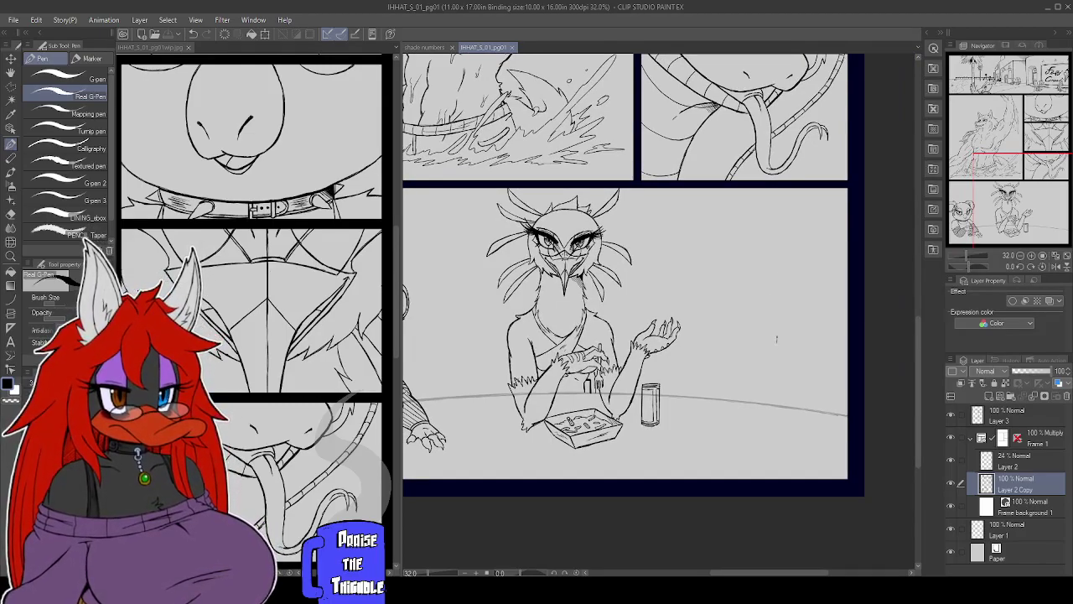
{"action": "left_click_drag", "start_coordinate": [776, 335], "coordinate": [777, 342]}
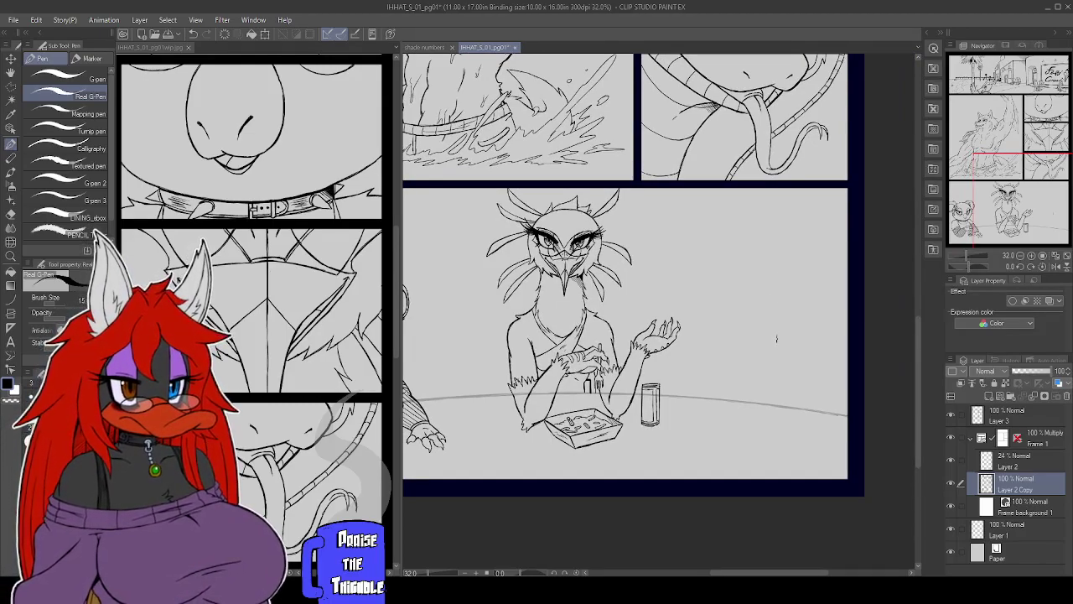
{"action": "left_click_drag", "start_coordinate": [774, 340], "coordinate": [789, 330]}
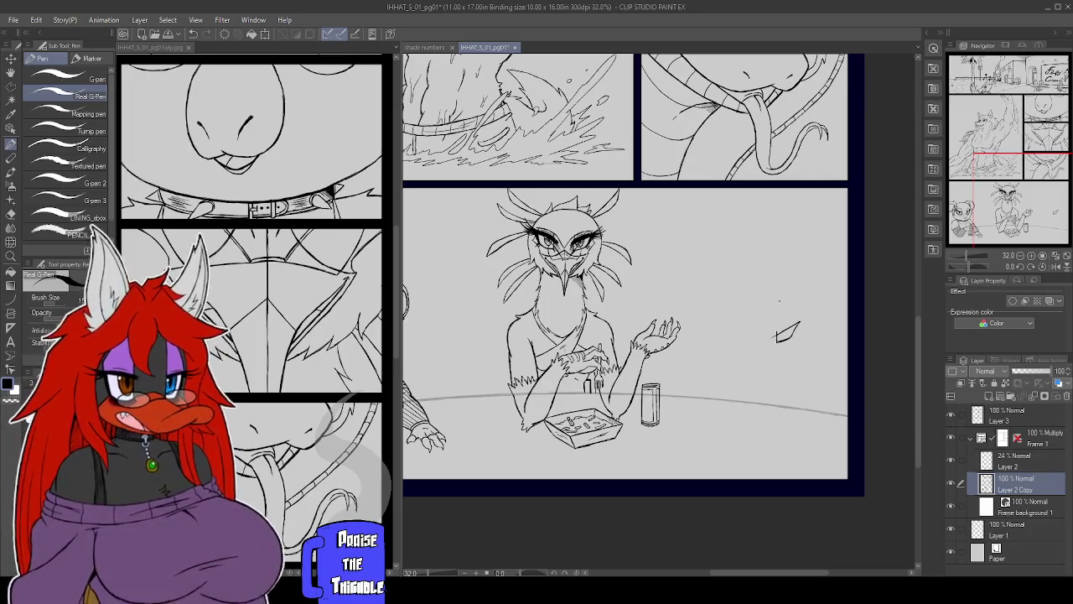
{"action": "scroll", "coordinate": [635, 307], "scroll_direction": "up", "scroll_amount": 3}
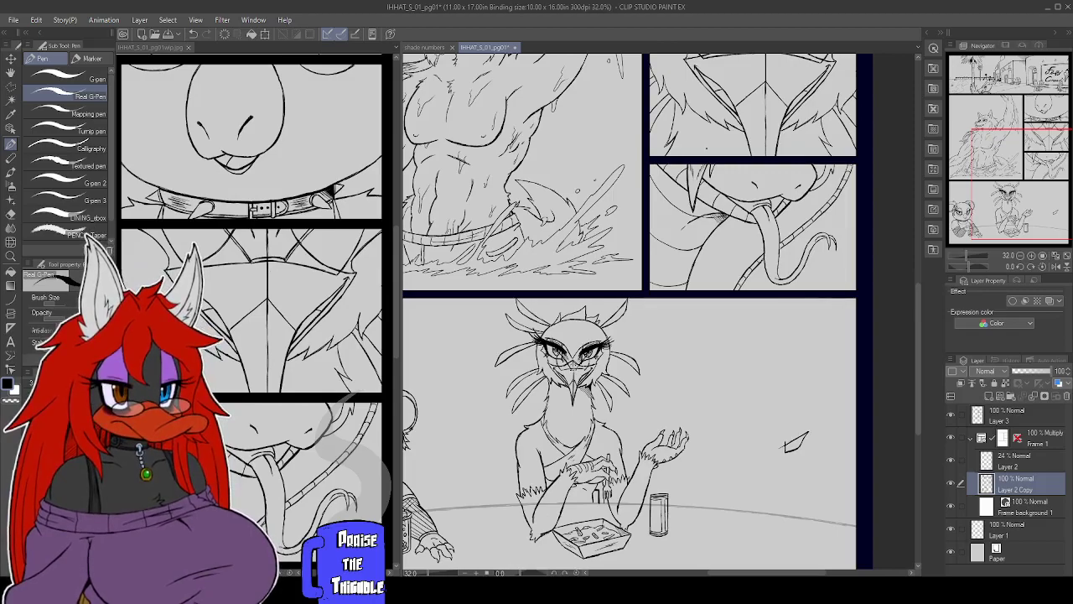
{"action": "scroll", "coordinate": [885, 433], "scroll_direction": "down", "scroll_amount": 3}
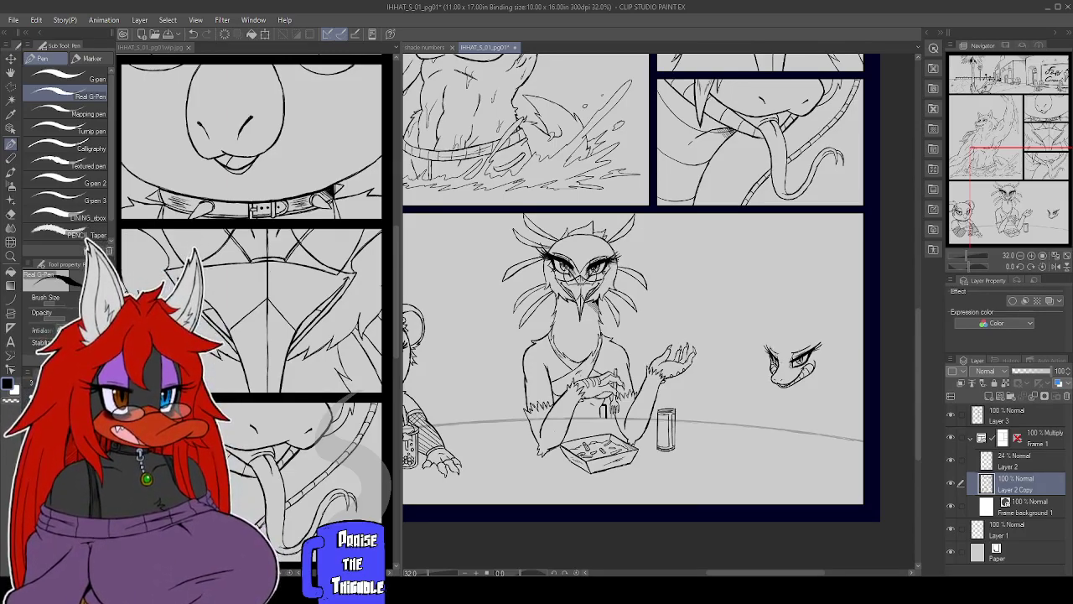
Draw the crown of the snake's head, the long outer curve of its hood down to the table line, and a forked tongue
{"action": "left_click_drag", "start_coordinate": [775, 341], "coordinate": [795, 333]}
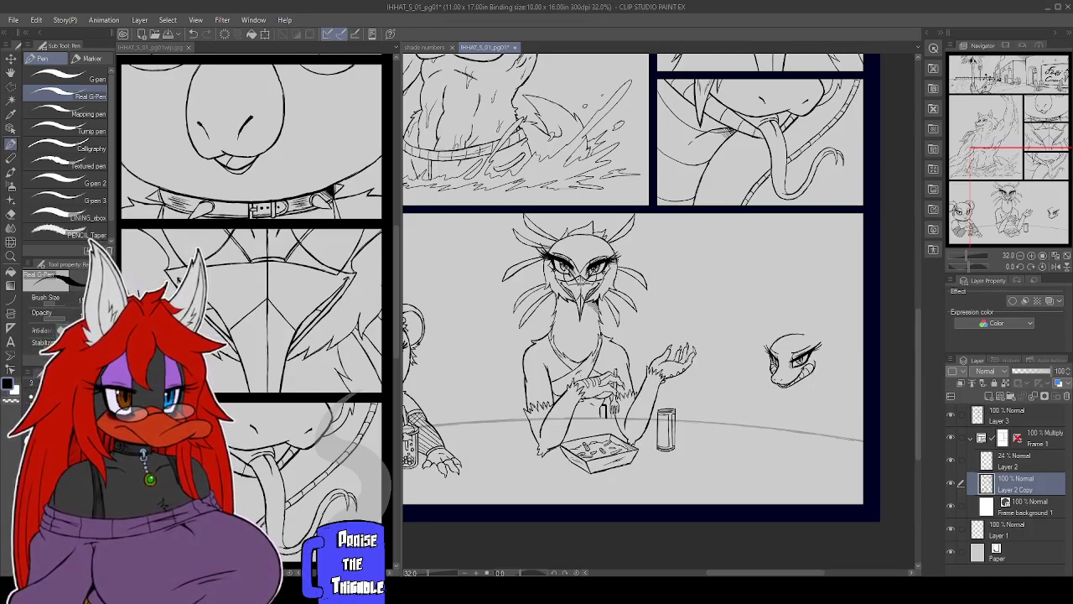
{"action": "mouse_move", "coordinate": [800, 339]}
{"action": "left_mouse_down"}
{"action": "mouse_move", "coordinate": [822, 333]}
{"action": "mouse_move", "coordinate": [842, 365]}
{"action": "left_mouse_up"}
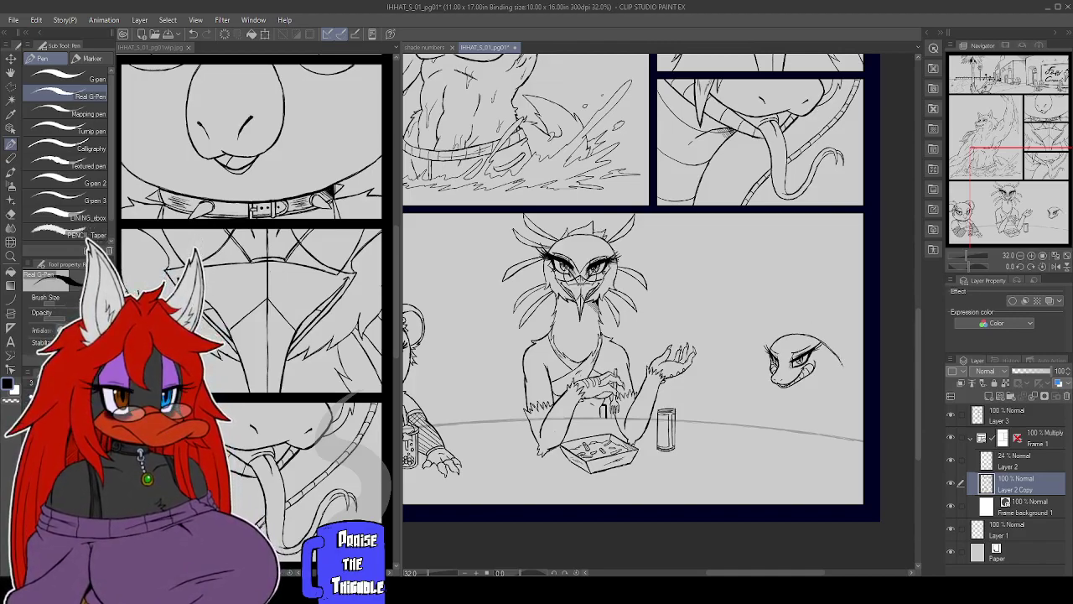
{"action": "mouse_move", "coordinate": [842, 372]}
{"action": "left_mouse_down"}
{"action": "mouse_move", "coordinate": [845, 393]}
{"action": "mouse_move", "coordinate": [823, 435]}
{"action": "left_mouse_up"}
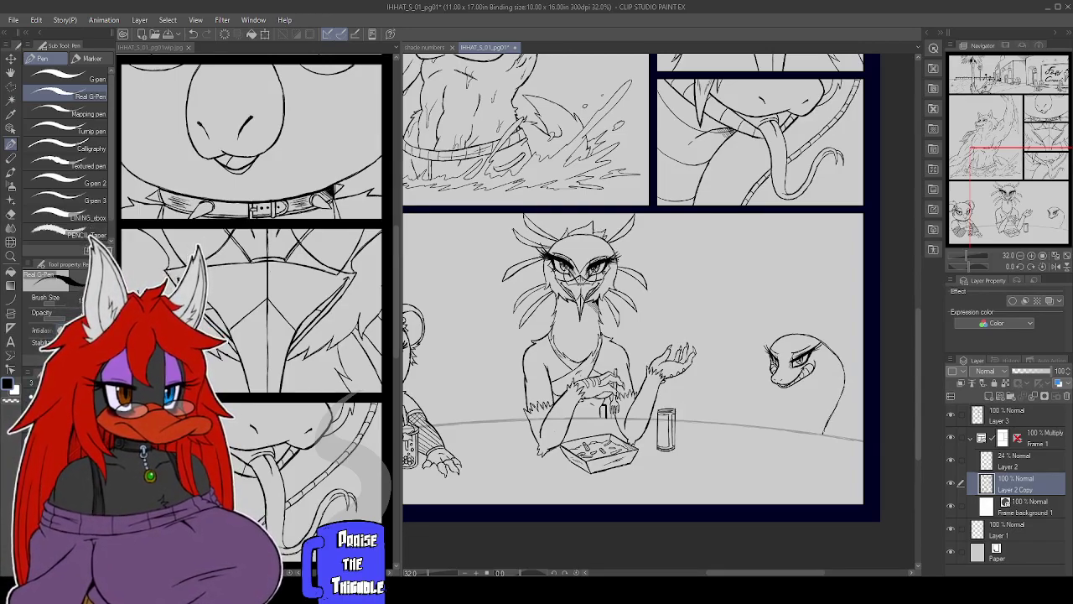
{"action": "left_click_drag", "start_coordinate": [843, 393], "coordinate": [836, 407]}
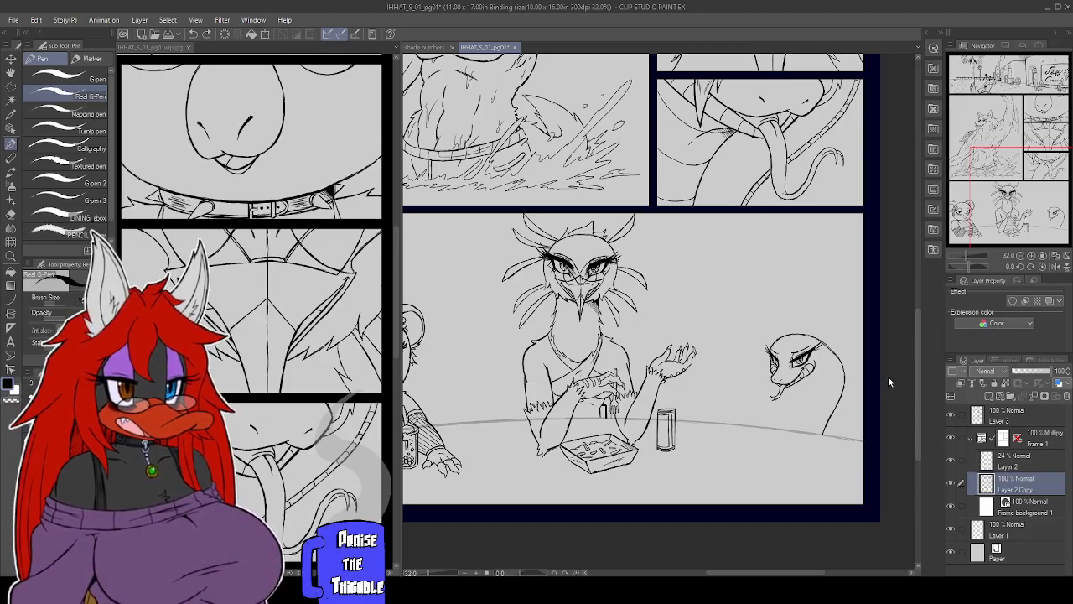
Draw the opposite side of the snake's hood, the inner rim lines along both edges, and the neck with banded throat scales
{"action": "left_click_drag", "start_coordinate": [770, 346], "coordinate": [756, 366]}
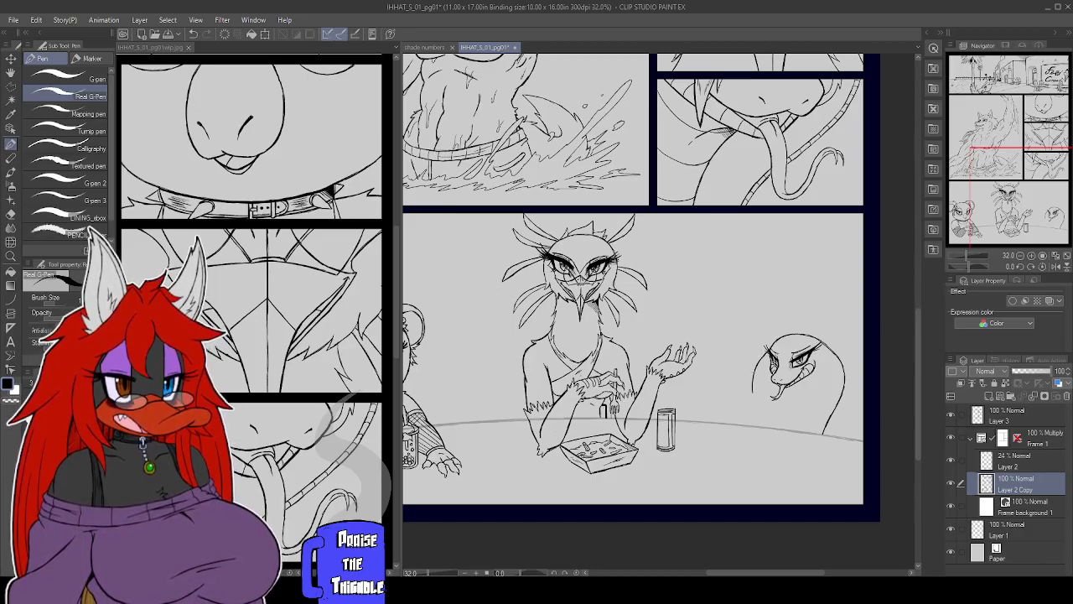
{"action": "left_click_drag", "start_coordinate": [755, 378], "coordinate": [763, 423]}
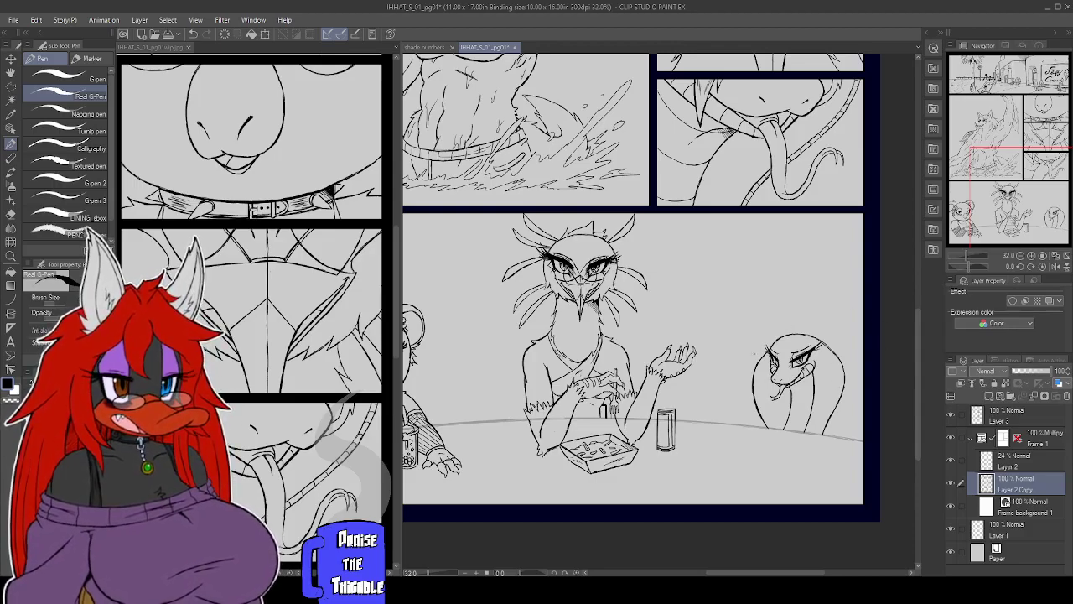
{"action": "left_click_drag", "start_coordinate": [754, 362], "coordinate": [774, 430]}
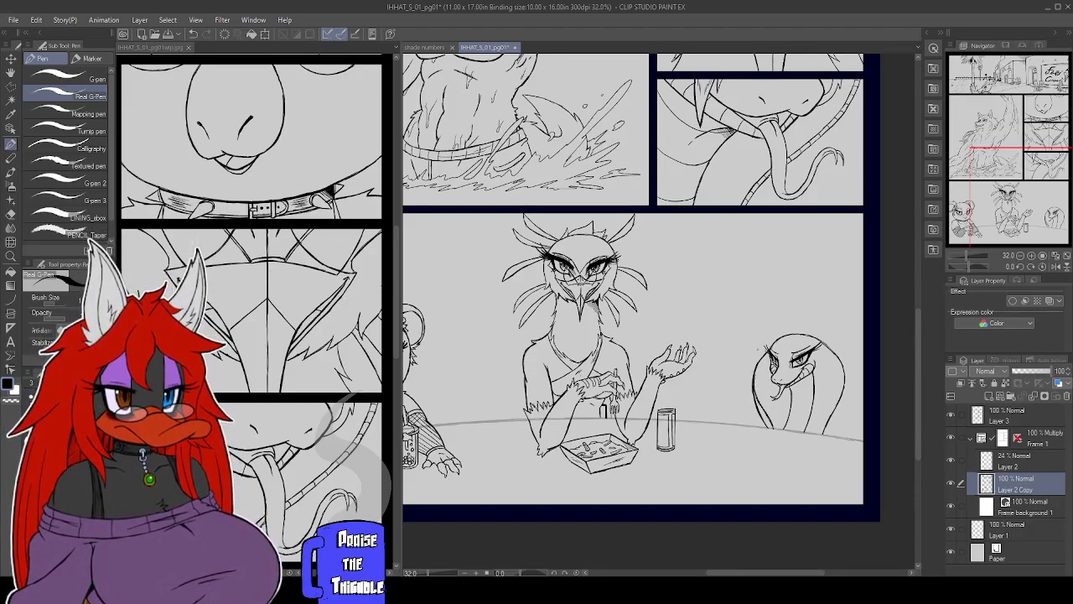
{"action": "left_click_drag", "start_coordinate": [821, 416], "coordinate": [833, 431]}
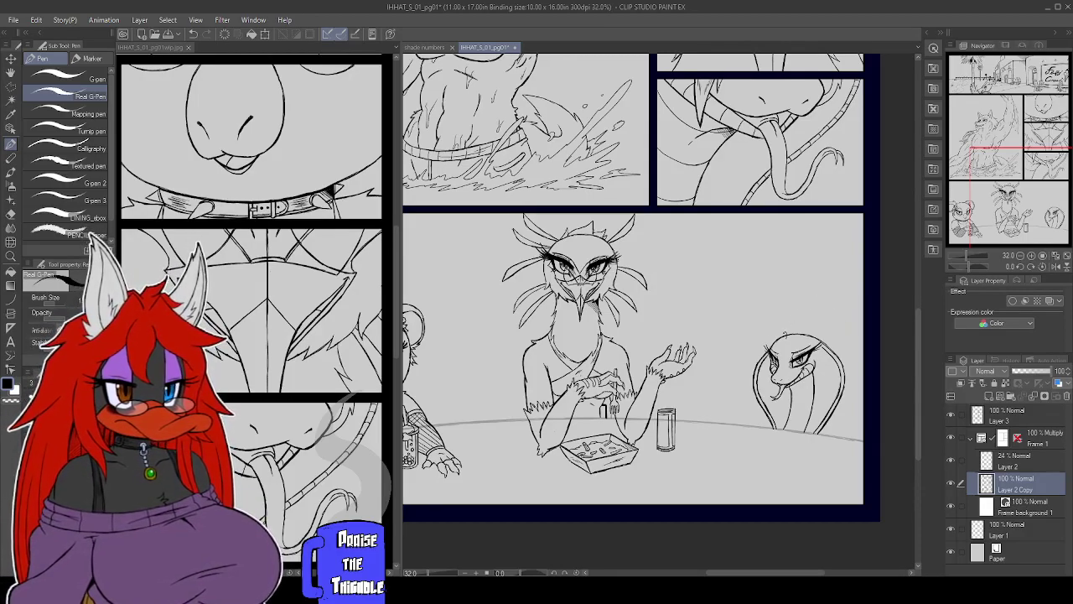
{"action": "left_click_drag", "start_coordinate": [782, 333], "coordinate": [769, 339]}
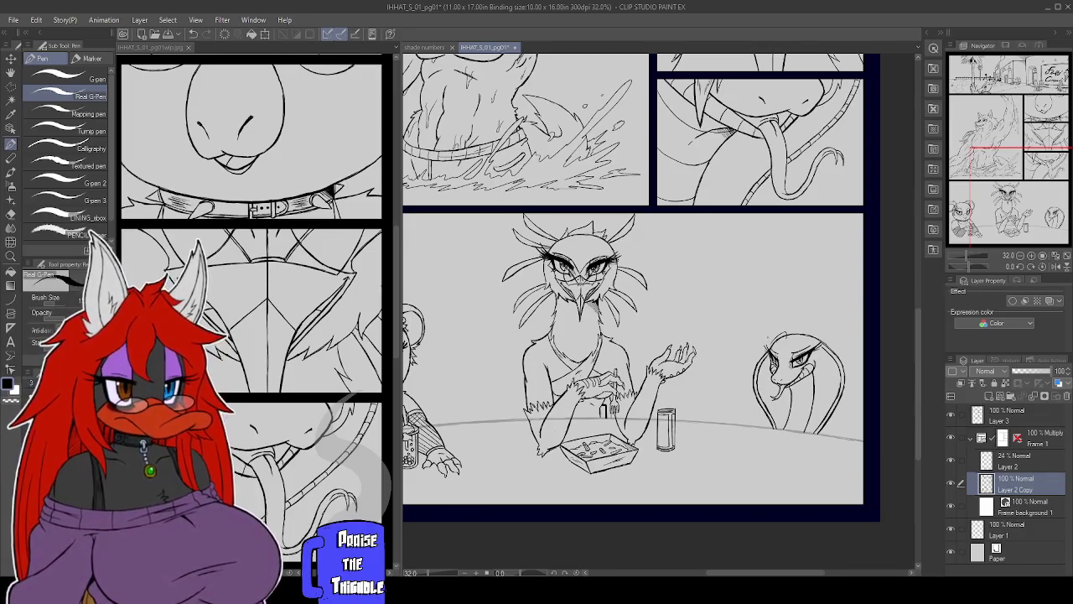
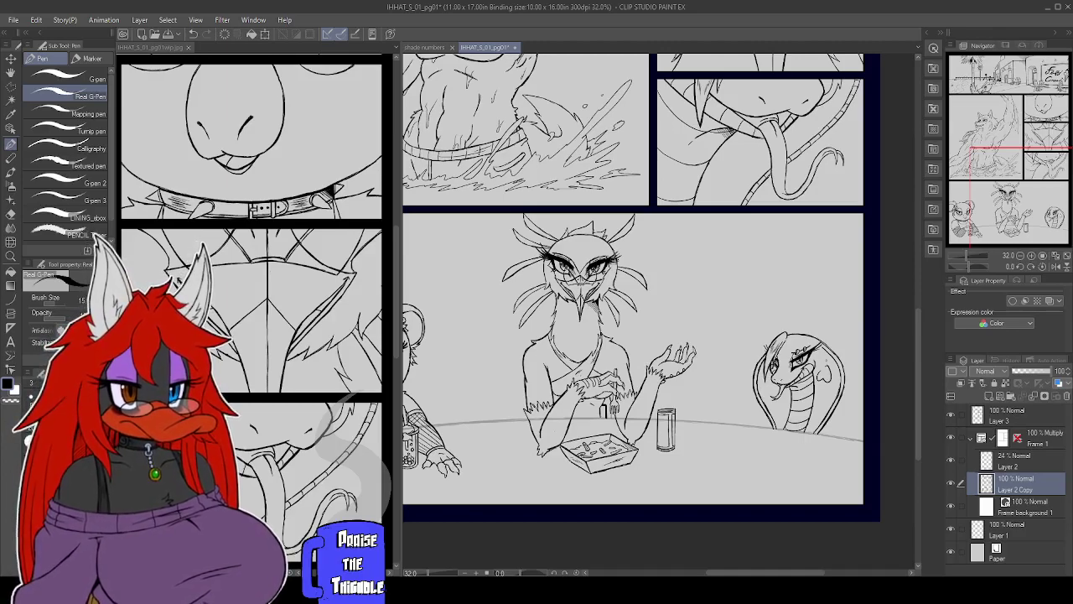
Undo the irregular marking on the snake's hood and redraw it as a ringed oval spot
{"action": "key", "text": "ctrl+z"}
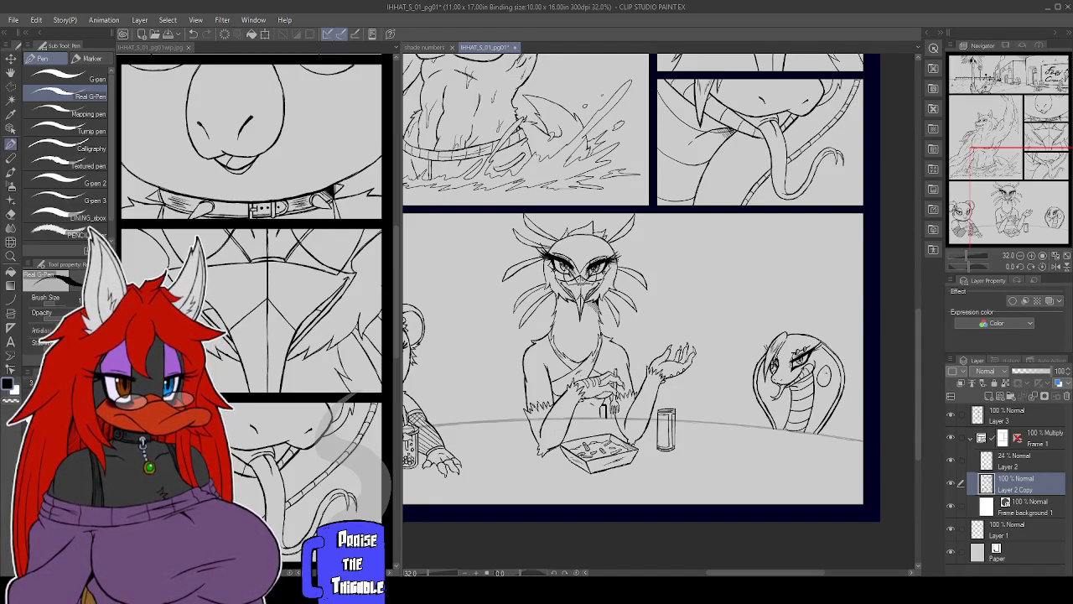
{"action": "key", "text": "ctrl+y"}
{"action": "key", "text": "ctrl+z"}
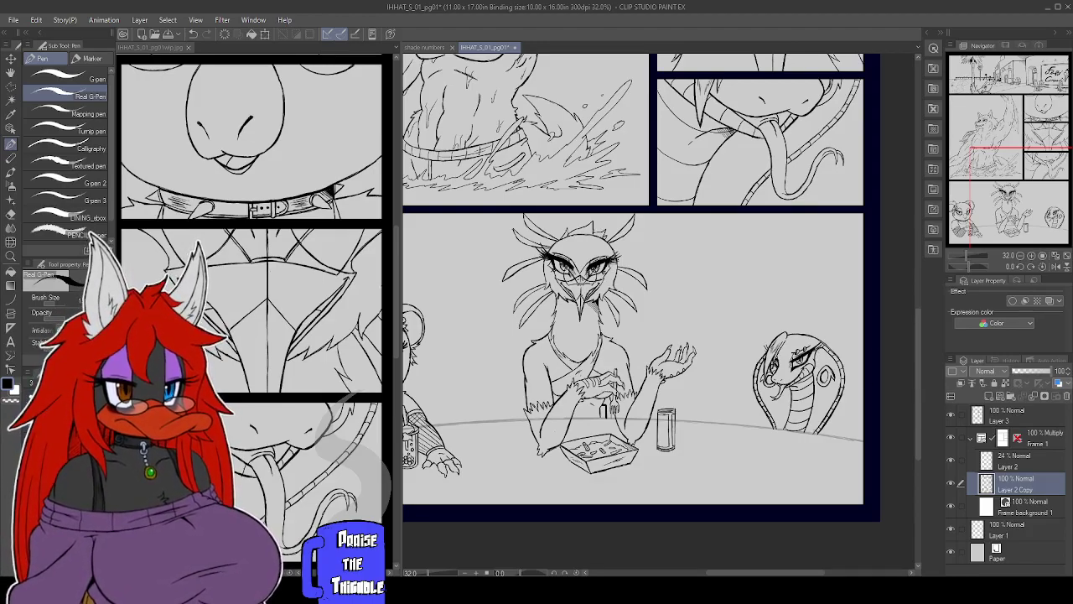
{"action": "left_click_drag", "start_coordinate": [843, 423], "coordinate": [837, 383]}
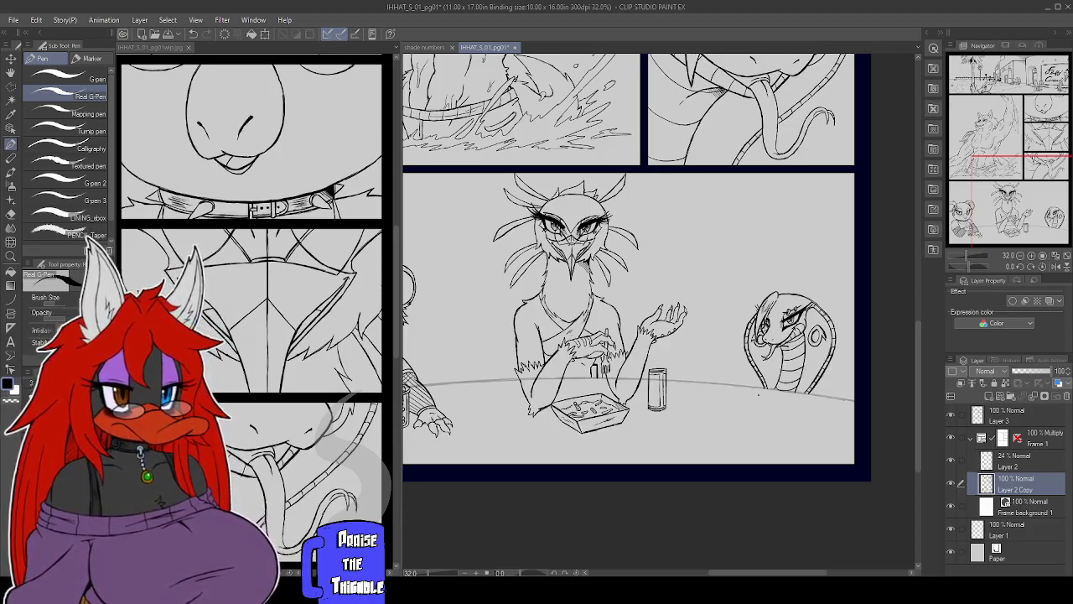
Draw a rounded cup with an elliptical rim and a small handle on the table in front of the snake
{"action": "left_click_drag", "start_coordinate": [765, 391], "coordinate": [749, 393]}
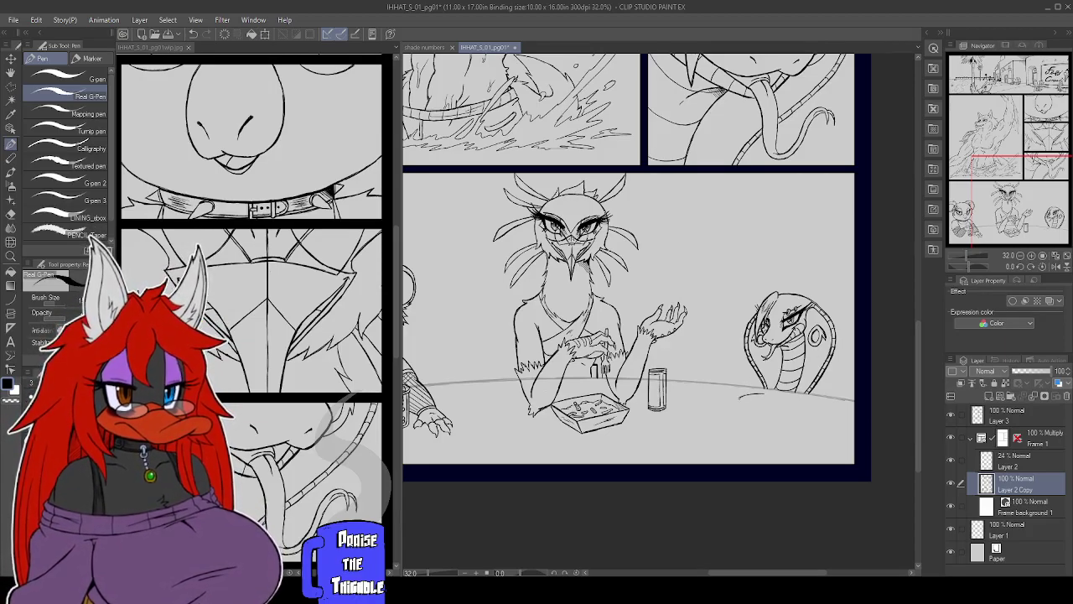
{"action": "left_click_drag", "start_coordinate": [759, 399], "coordinate": [741, 405]}
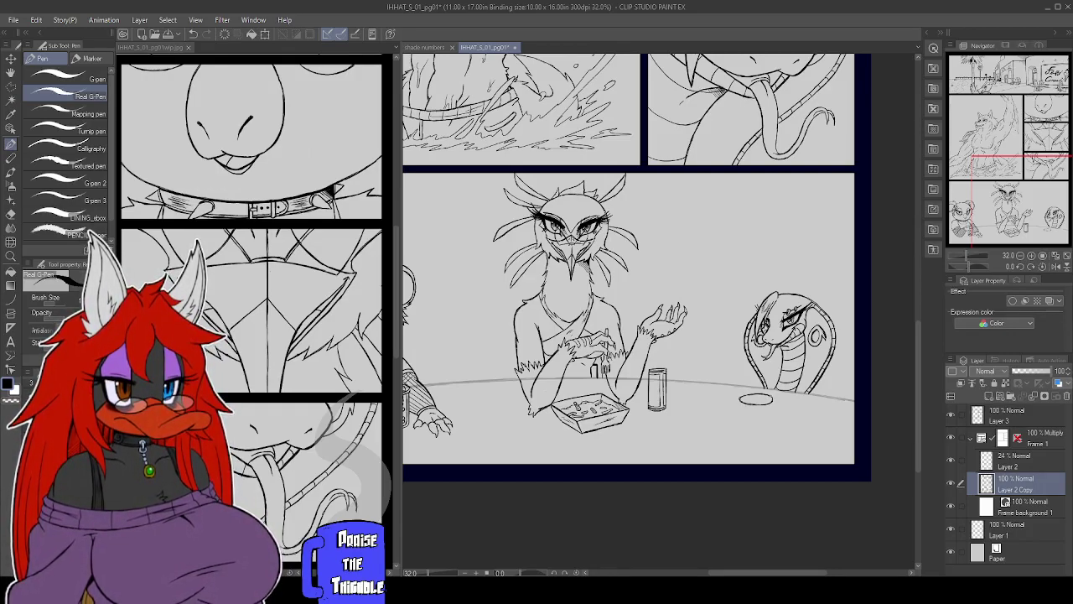
{"action": "left_click_drag", "start_coordinate": [771, 404], "coordinate": [755, 405]}
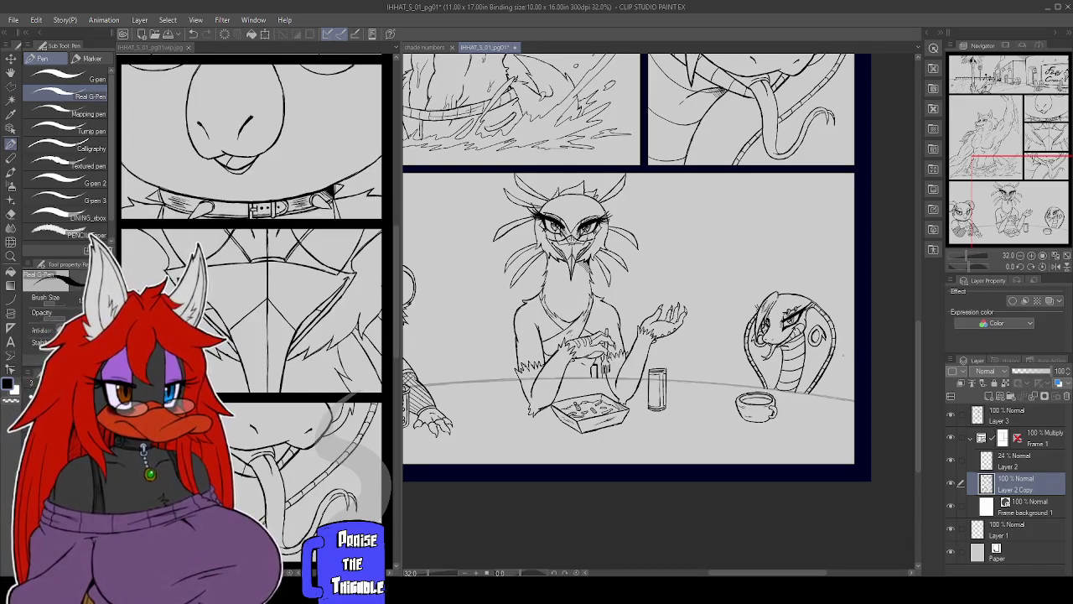
Undo the first tail curve and redraw the snake's banded tail reaching across the table to the cup's handle
{"action": "mouse_move", "coordinate": [814, 392]}
{"action": "left_mouse_down"}
{"action": "mouse_move", "coordinate": [837, 387]}
{"action": "mouse_move", "coordinate": [812, 392]}
{"action": "left_mouse_up"}
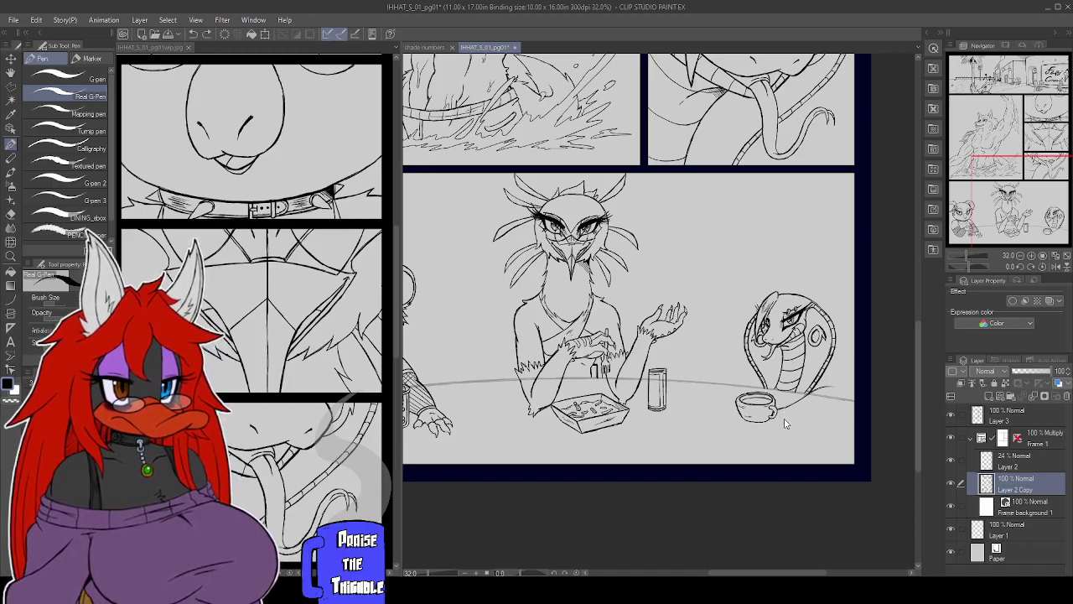
{"action": "key", "text": "ctrl+z"}
{"action": "key", "text": "ctrl+z"}
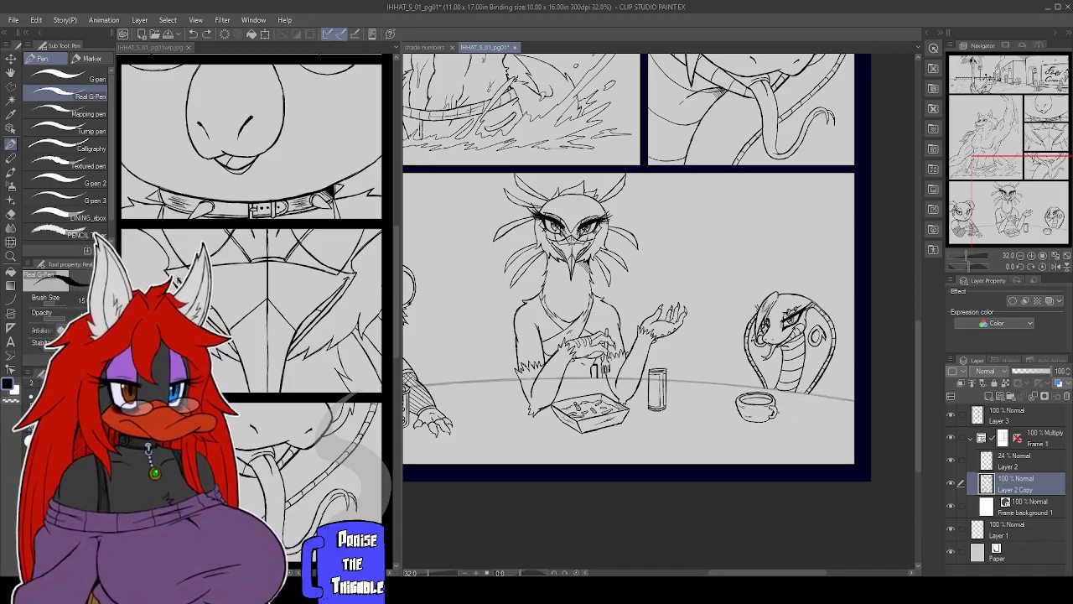
{"action": "left_click_drag", "start_coordinate": [785, 411], "coordinate": [821, 391]}
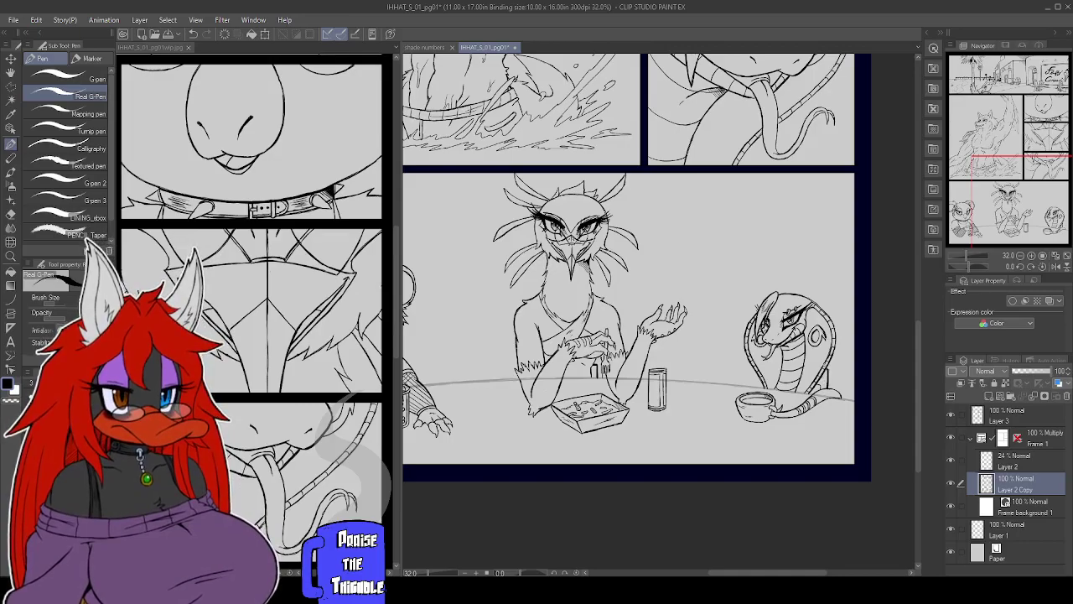
Raise the opacity of Layer 2, which holds the table's edge line, to 100%
{"action": "left_click_drag", "start_coordinate": [744, 472], "coordinate": [785, 457]}
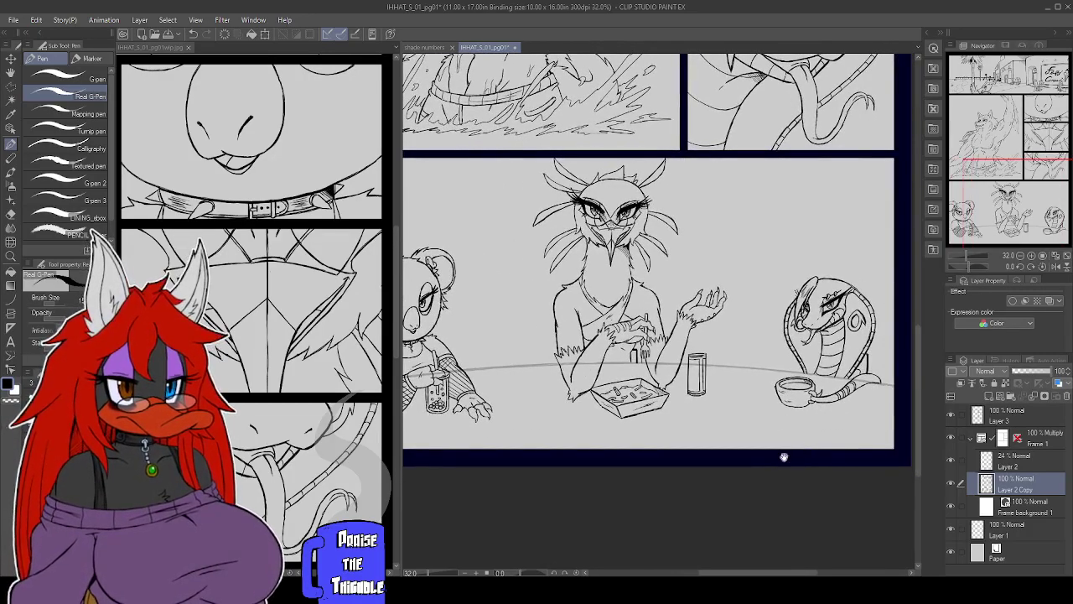
{"action": "scroll", "coordinate": [849, 419], "scroll_direction": "up", "scroll_amount": 1}
{"action": "left_click", "coordinate": [1005, 468]}
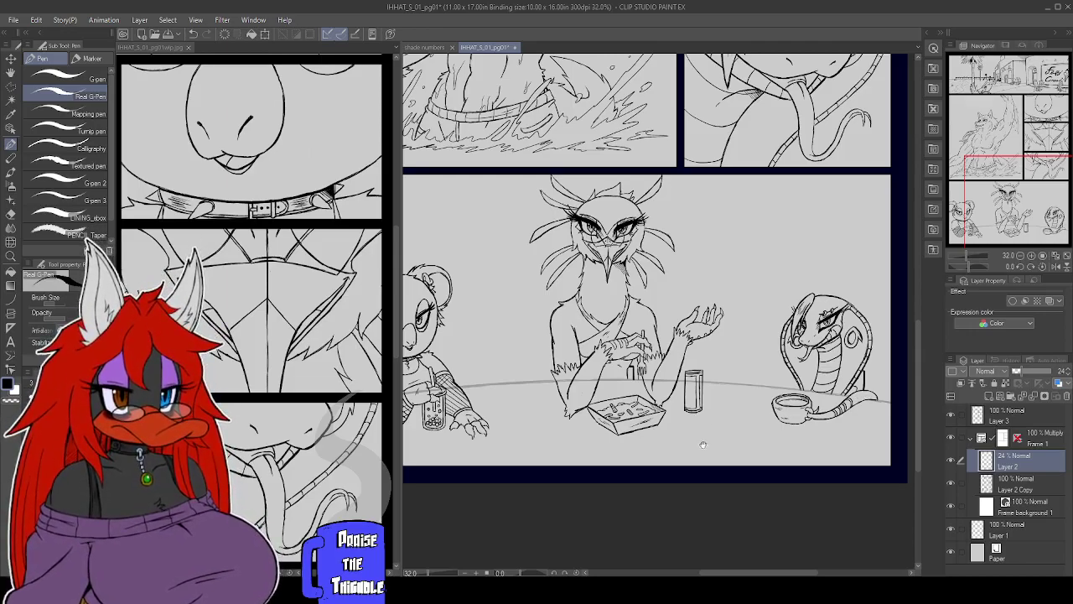
{"action": "scroll", "coordinate": [659, 268], "scroll_direction": "up", "scroll_amount": 2}
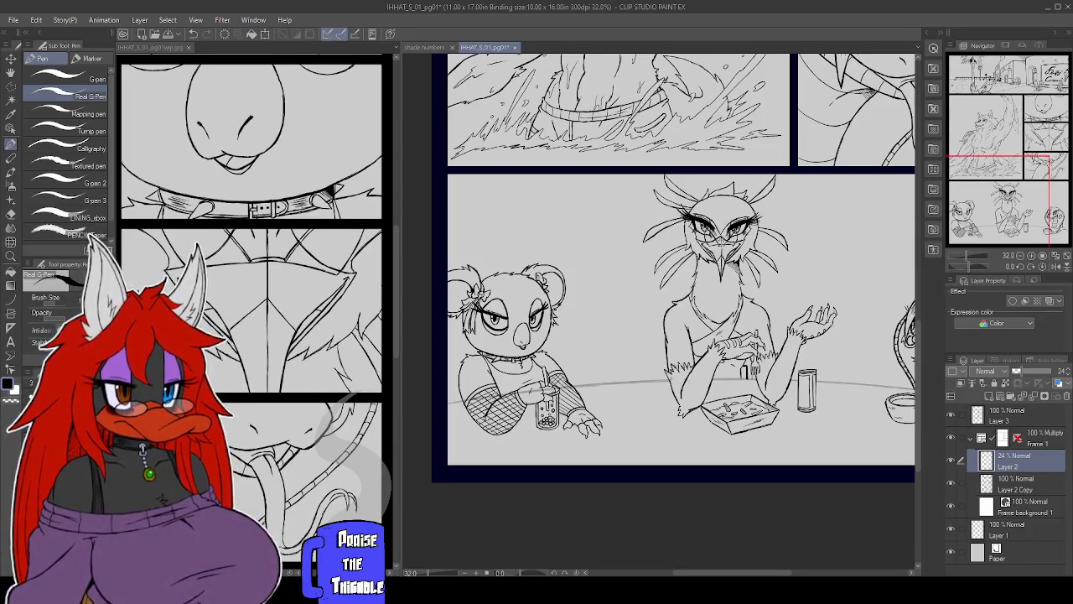
{"action": "left_click_drag", "start_coordinate": [709, 439], "coordinate": [805, 434]}
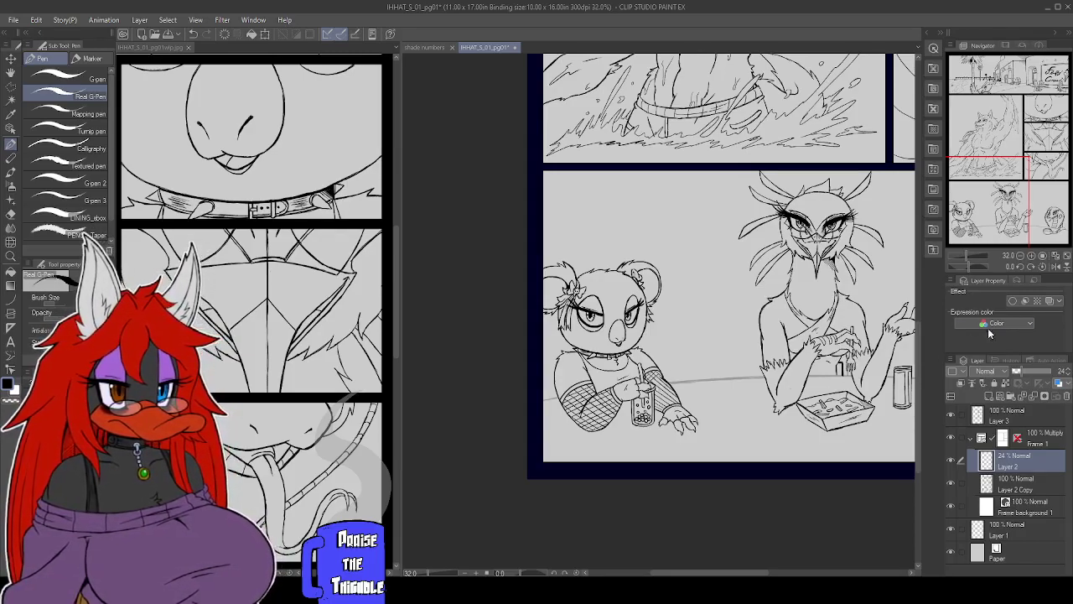
{"action": "left_click_drag", "start_coordinate": [1023, 373], "coordinate": [1059, 371]}
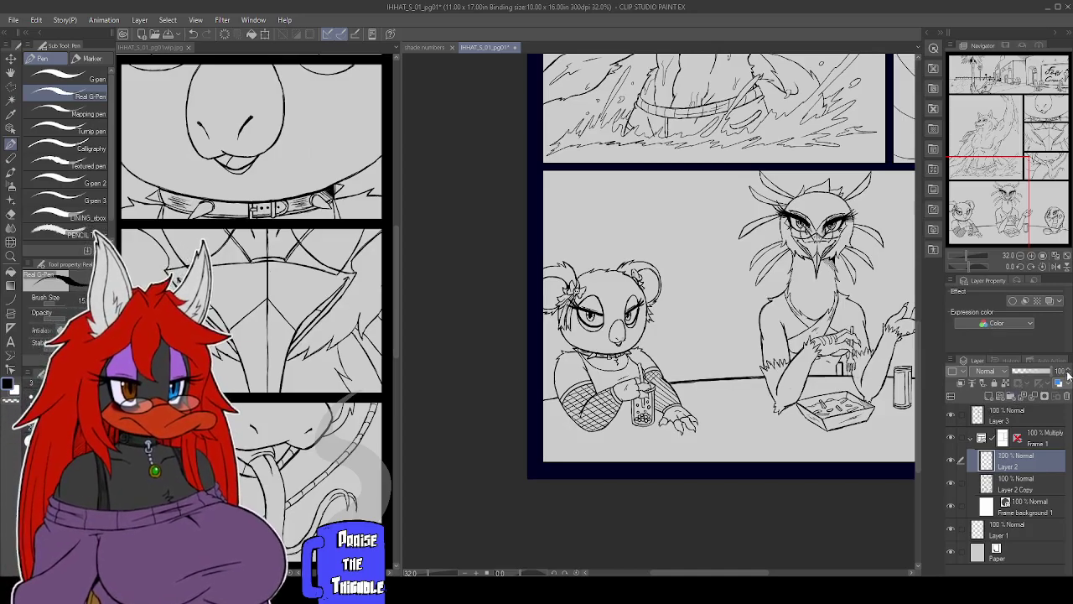
{"action": "mouse_move", "coordinate": [760, 367]}
{"action": "left_mouse_down"}
{"action": "mouse_move", "coordinate": [438, 340]}
{"action": "mouse_move", "coordinate": [481, 352]}
{"action": "mouse_move", "coordinate": [739, 350]}
{"action": "mouse_move", "coordinate": [764, 370]}
{"action": "left_mouse_up"}
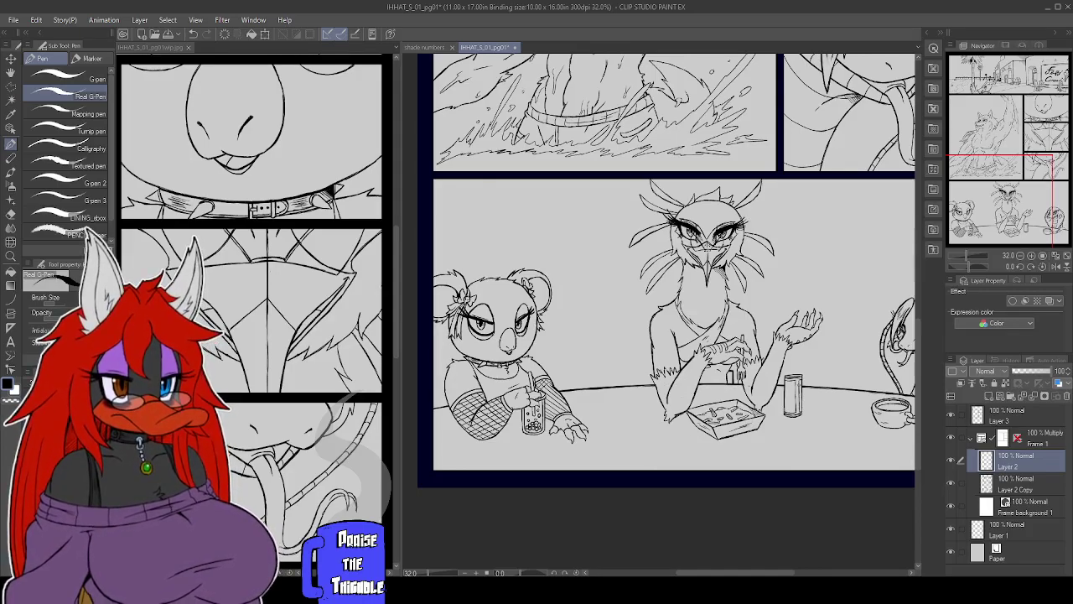
{"action": "scroll", "coordinate": [822, 398], "scroll_direction": "right", "scroll_amount": 5}
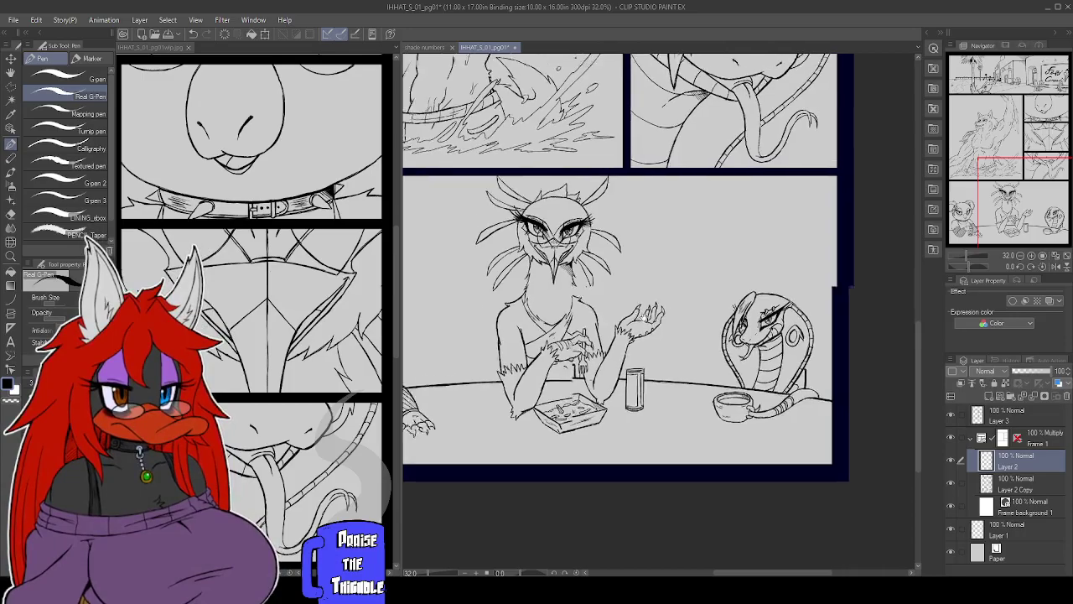
Close the reference image and merge Layer 2 with Layer 2 Copy
{"action": "scroll", "coordinate": [662, 311], "scroll_direction": "down", "scroll_amount": 1}
{"action": "scroll", "coordinate": [654, 276], "scroll_direction": "down", "scroll_amount": 1}
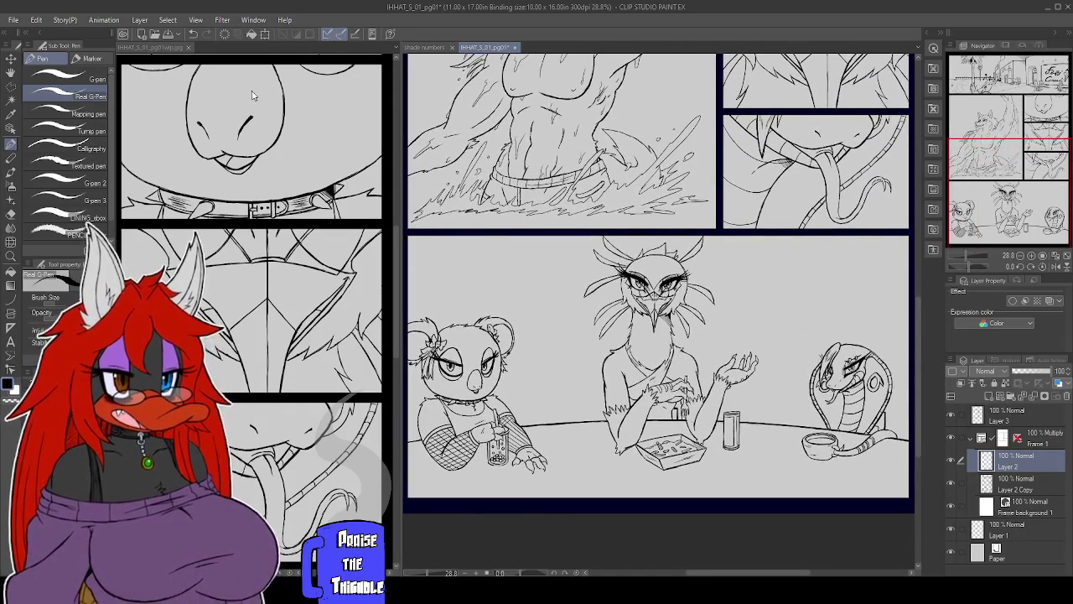
{"action": "left_click", "coordinate": [189, 47]}
{"action": "scroll", "coordinate": [397, 323], "scroll_direction": "up", "scroll_amount": 2}
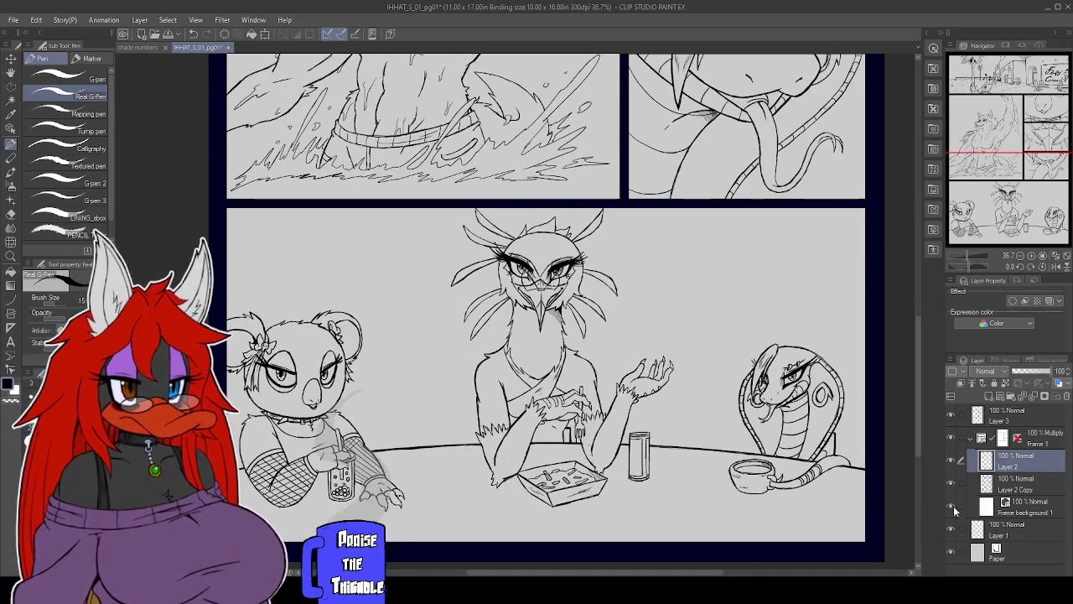
{"action": "left_click", "coordinate": [1015, 485]}
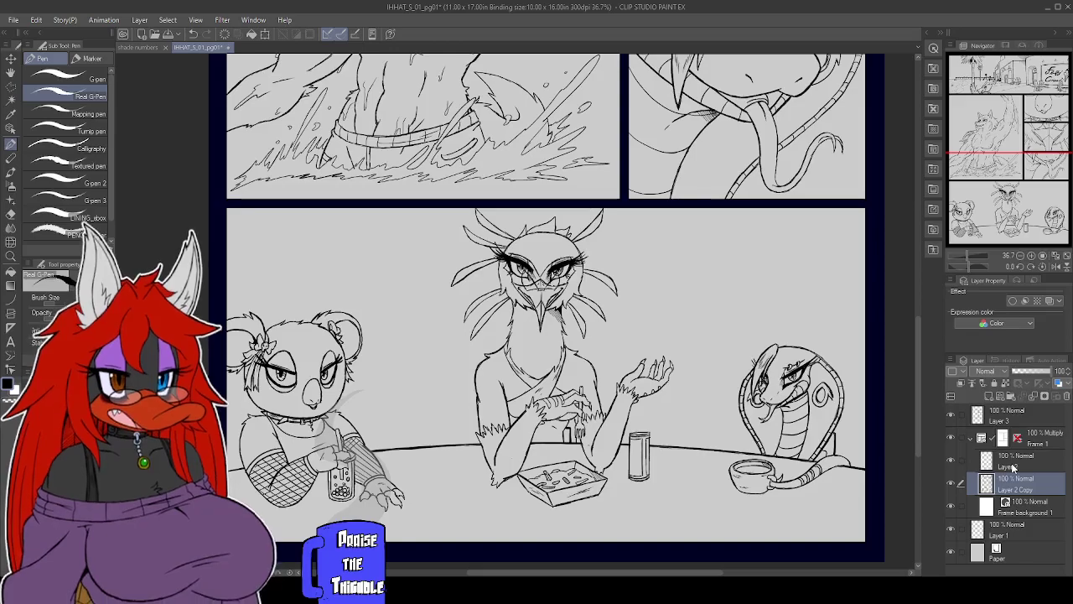
{"action": "left_click", "coordinate": [1016, 466], "text": "ctrl"}
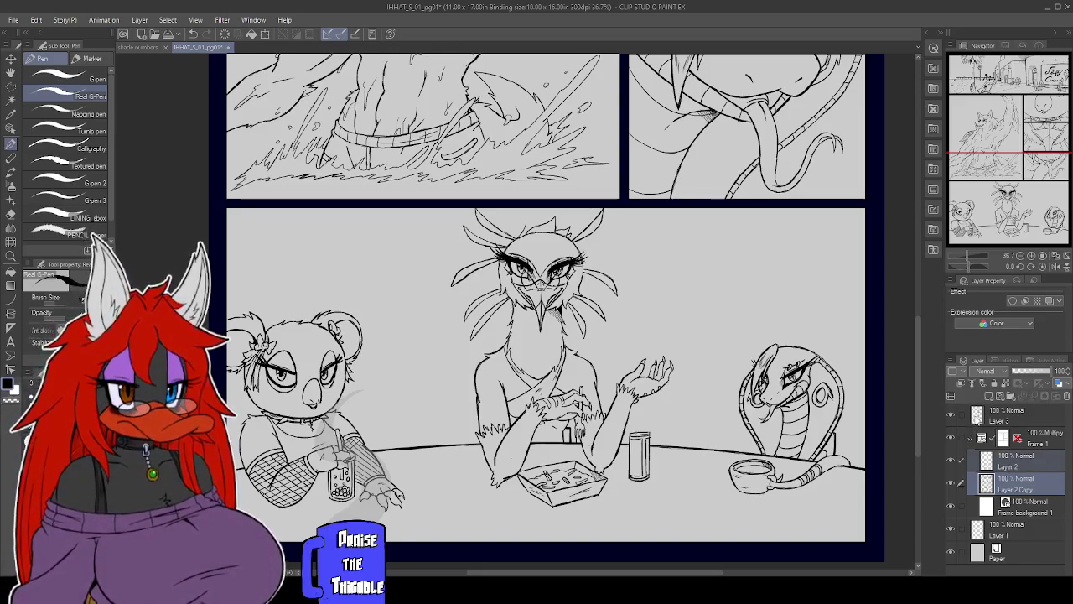
{"action": "key", "text": "ctrl+e"}
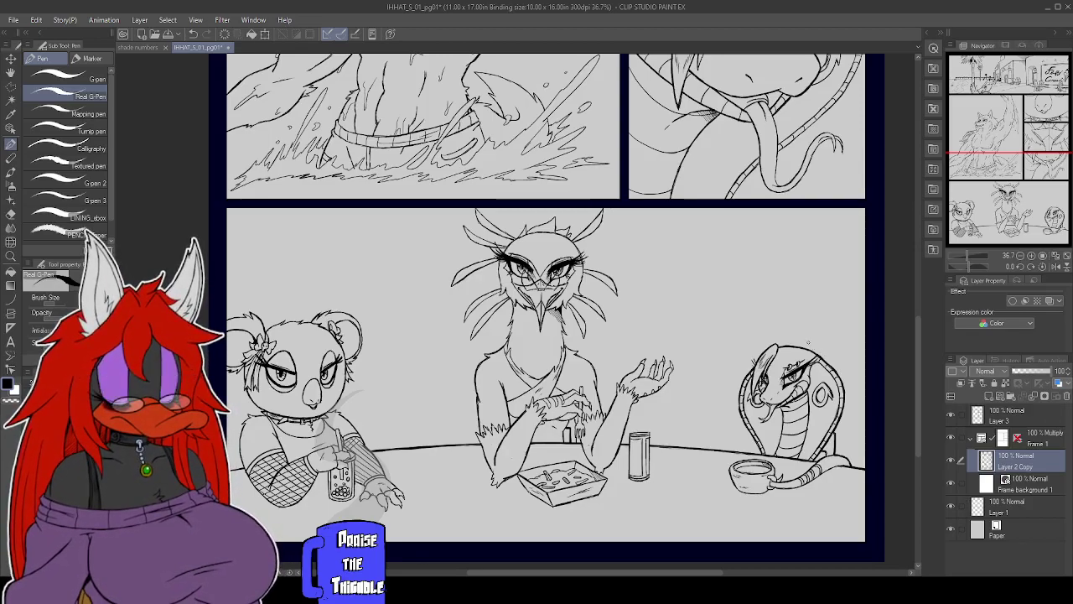
Erase the long plumes on both sides of the bird's head, keeping the face and the short crown tuft
{"action": "scroll", "coordinate": [808, 343], "scroll_direction": "up", "scroll_amount": 2}
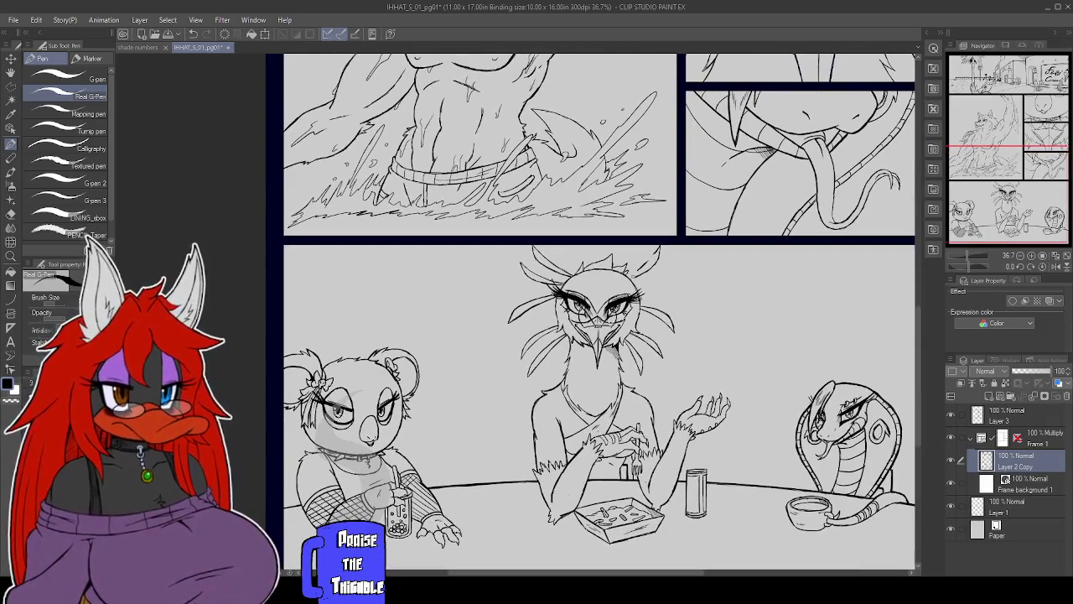
{"action": "left_click_drag", "start_coordinate": [633, 280], "coordinate": [663, 245]}
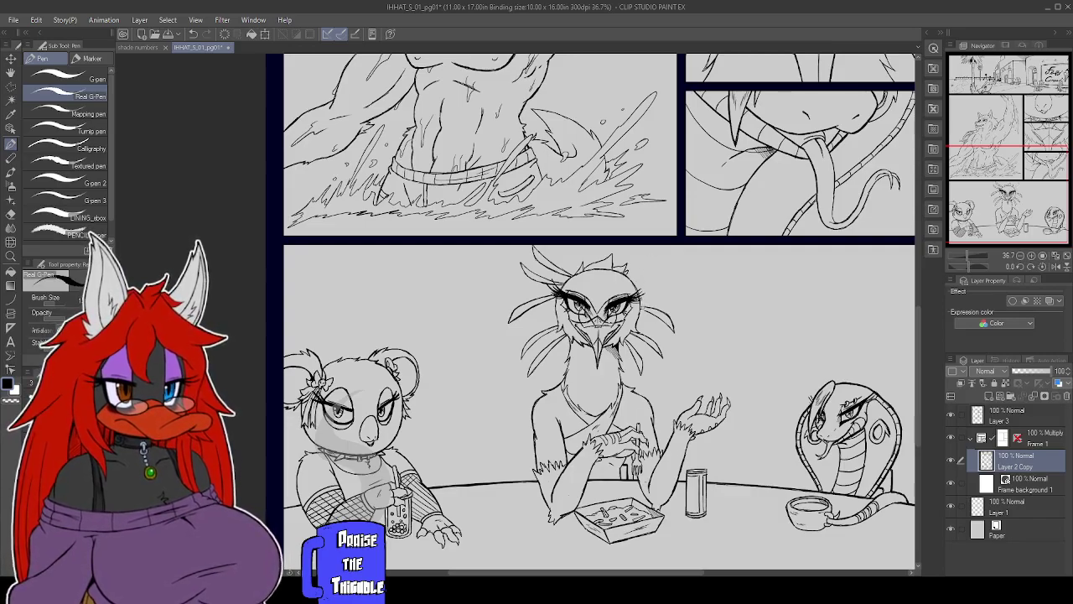
{"action": "mouse_move", "coordinate": [642, 307]}
{"action": "left_mouse_down"}
{"action": "mouse_move", "coordinate": [674, 324]}
{"action": "mouse_move", "coordinate": [645, 309]}
{"action": "left_mouse_up"}
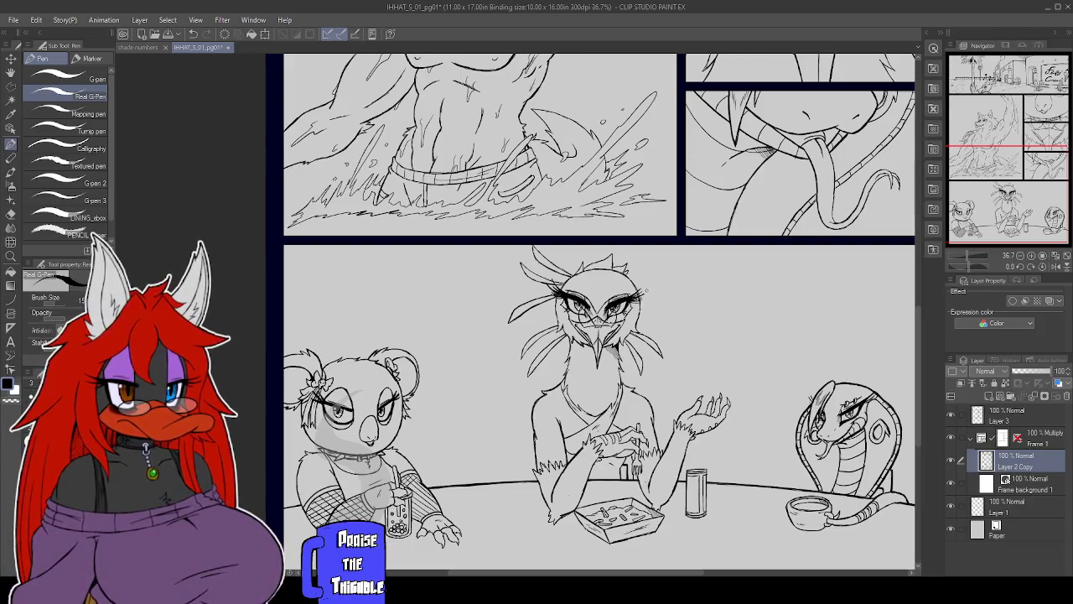
{"action": "left_click_drag", "start_coordinate": [517, 309], "coordinate": [517, 317]}
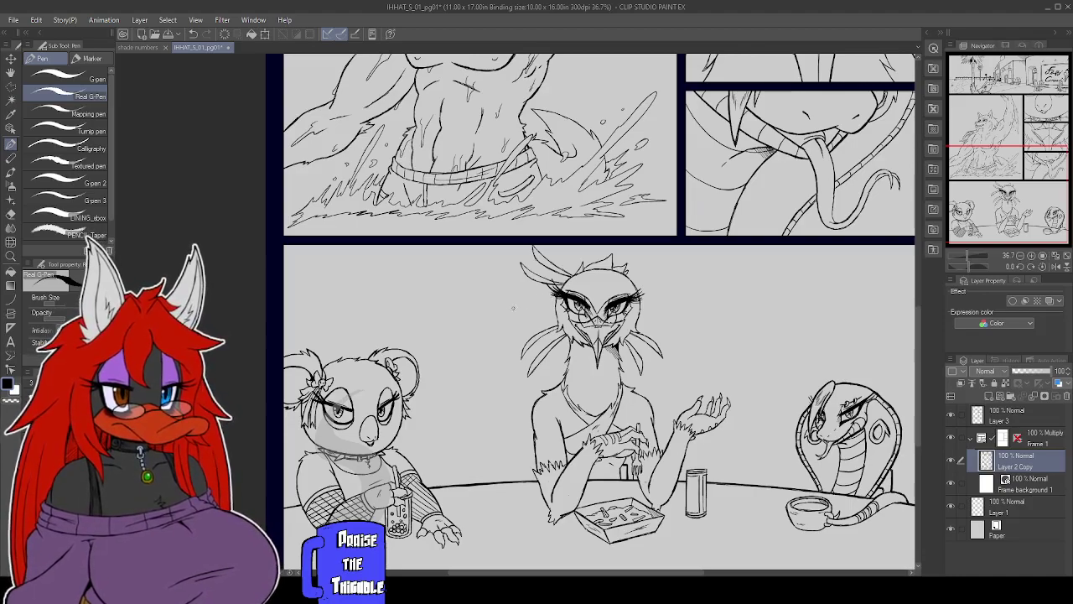
{"action": "mouse_move", "coordinate": [522, 265]}
{"action": "left_mouse_down"}
{"action": "mouse_move", "coordinate": [545, 285]}
{"action": "mouse_move", "coordinate": [531, 272]}
{"action": "left_mouse_up"}
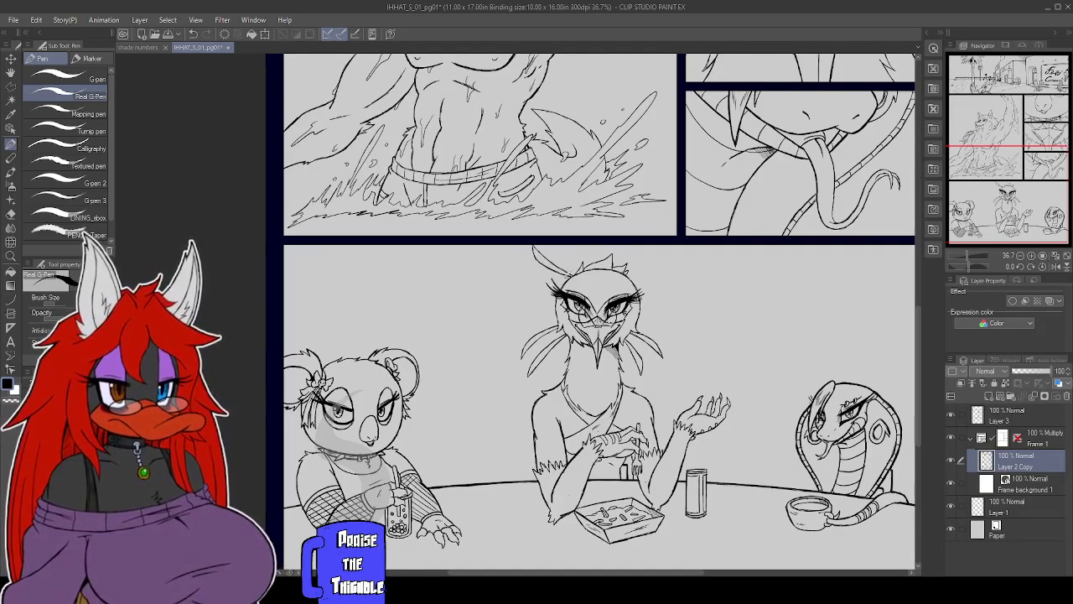
{"action": "left_click_drag", "start_coordinate": [531, 243], "coordinate": [564, 273]}
{"action": "key", "text": "ctrl+z"}
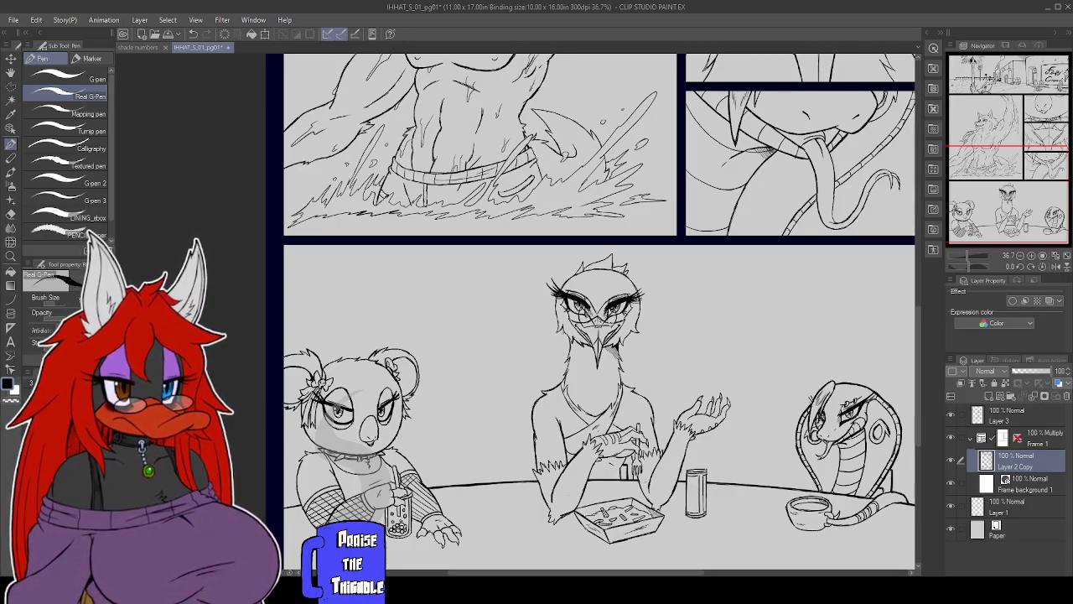
Draw long leaf-shaped plumes fanning out from the koala-facing side of the bird's head
{"action": "mouse_move", "coordinate": [560, 334]}
{"action": "left_mouse_down"}
{"action": "mouse_move", "coordinate": [532, 358]}
{"action": "mouse_move", "coordinate": [512, 404]}
{"action": "mouse_move", "coordinate": [555, 349]}
{"action": "mouse_move", "coordinate": [525, 339]}
{"action": "mouse_move", "coordinate": [497, 372]}
{"action": "mouse_move", "coordinate": [492, 387]}
{"action": "mouse_move", "coordinate": [545, 340]}
{"action": "left_mouse_up"}
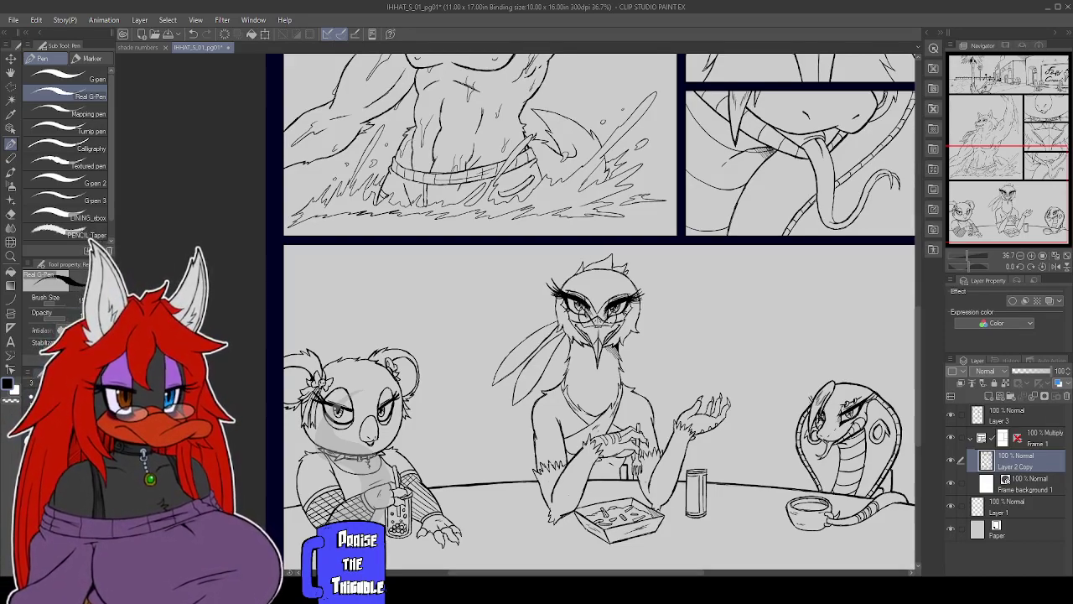
{"action": "mouse_move", "coordinate": [569, 271]}
{"action": "left_mouse_down"}
{"action": "mouse_move", "coordinate": [528, 245]}
{"action": "mouse_move", "coordinate": [523, 262]}
{"action": "mouse_move", "coordinate": [535, 271]}
{"action": "mouse_move", "coordinate": [572, 276]}
{"action": "mouse_move", "coordinate": [541, 273]}
{"action": "left_mouse_up"}
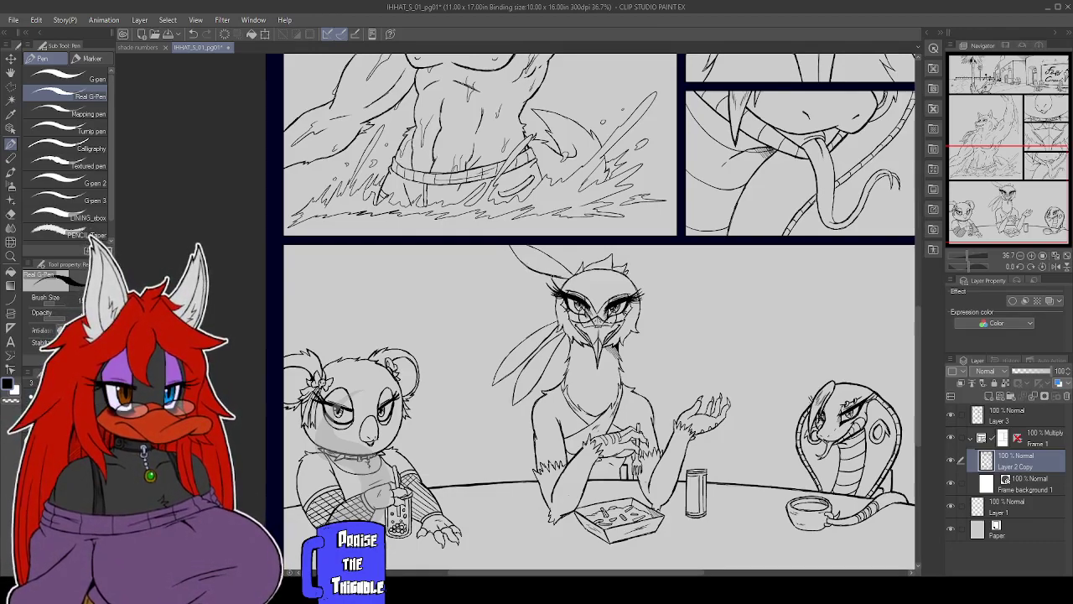
{"action": "key", "text": "ctrl+z"}
{"action": "key", "text": "ctrl+z"}
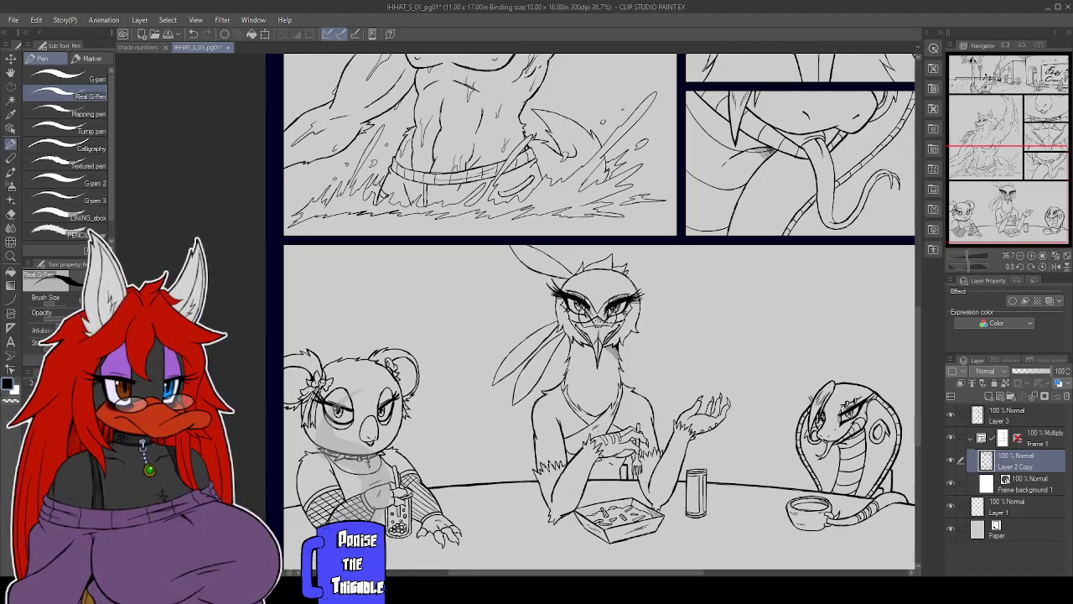
{"action": "mouse_move", "coordinate": [567, 280]}
{"action": "left_mouse_down"}
{"action": "mouse_move", "coordinate": [506, 299]}
{"action": "mouse_move", "coordinate": [484, 319]}
{"action": "mouse_move", "coordinate": [534, 305]}
{"action": "mouse_move", "coordinate": [515, 316]}
{"action": "mouse_move", "coordinate": [515, 296]}
{"action": "left_mouse_up"}
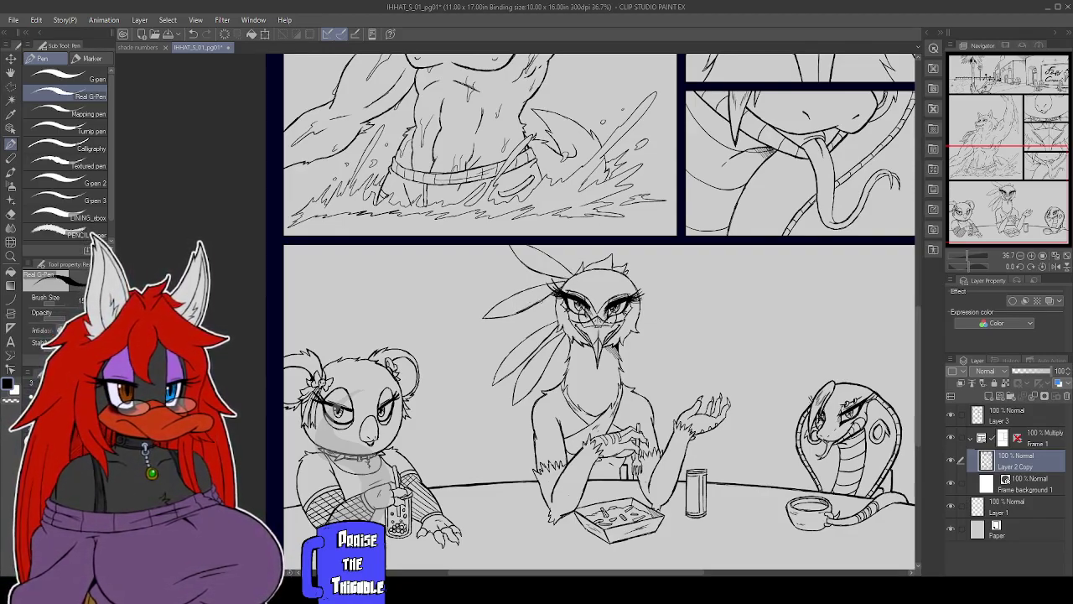
{"action": "left_click_drag", "start_coordinate": [557, 302], "coordinate": [493, 349]}
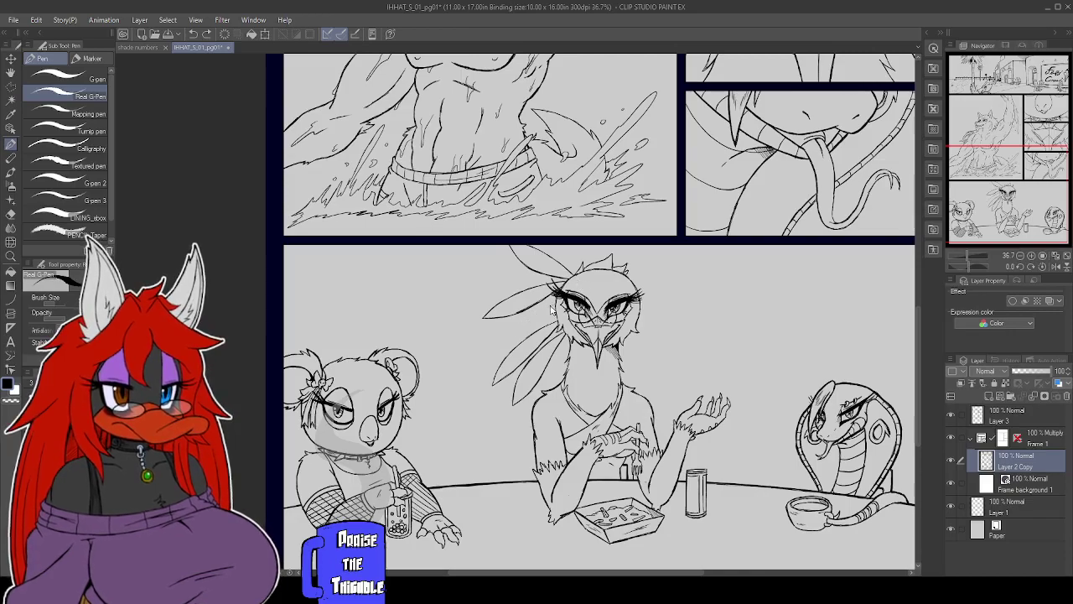
{"action": "left_click_drag", "start_coordinate": [557, 300], "coordinate": [506, 330]}
{"action": "mouse_move", "coordinate": [512, 325]}
{"action": "left_mouse_down"}
{"action": "mouse_move", "coordinate": [477, 364]}
{"action": "mouse_move", "coordinate": [518, 340]}
{"action": "left_mouse_up"}
{"action": "left_click_drag", "start_coordinate": [553, 309], "coordinate": [534, 329]}
{"action": "left_click_drag", "start_coordinate": [554, 309], "coordinate": [540, 322]}
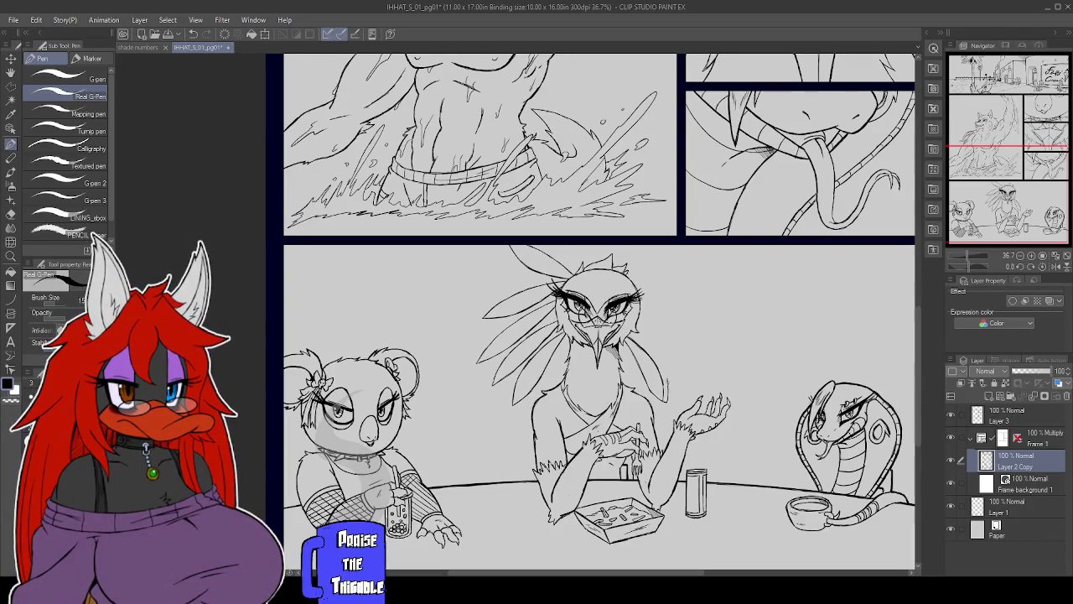
Draw matching long plumes fanning out from the snake-facing side of the bird's head, from the neck up to the crown
{"action": "left_click_drag", "start_coordinate": [631, 337], "coordinate": [670, 379]}
{"action": "left_click_drag", "start_coordinate": [641, 346], "coordinate": [653, 356]}
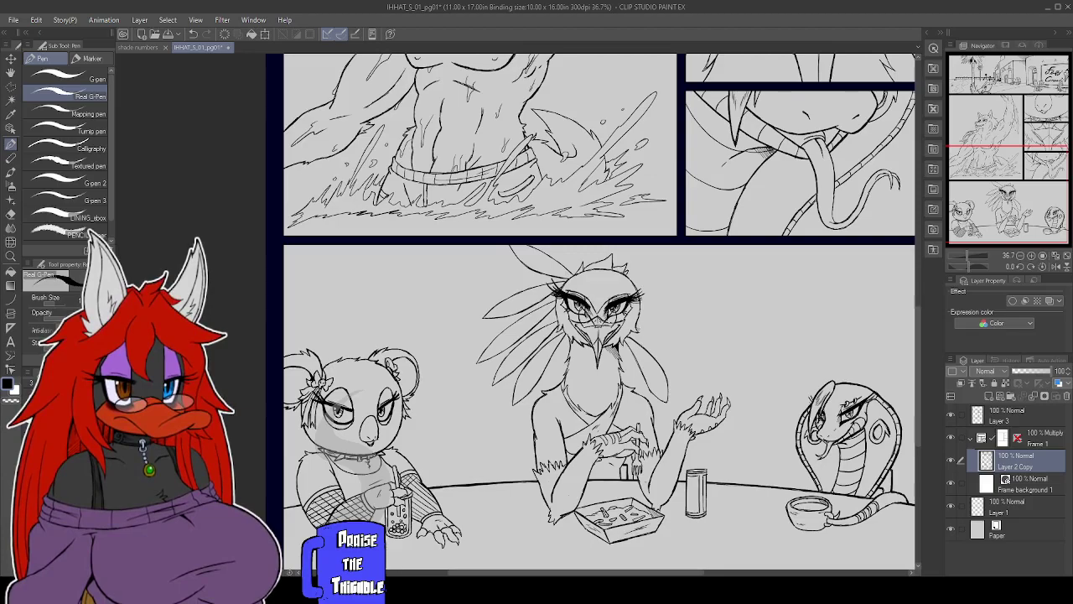
{"action": "left_click_drag", "start_coordinate": [645, 333], "coordinate": [703, 367]}
{"action": "left_click_drag", "start_coordinate": [635, 322], "coordinate": [708, 367]}
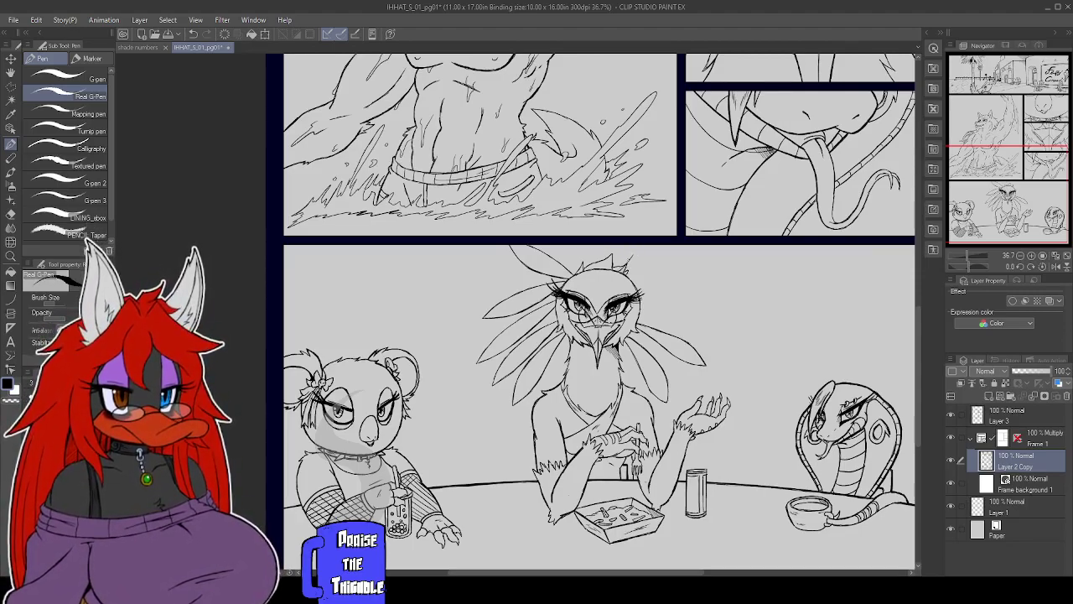
{"action": "left_click_drag", "start_coordinate": [628, 262], "coordinate": [639, 242]}
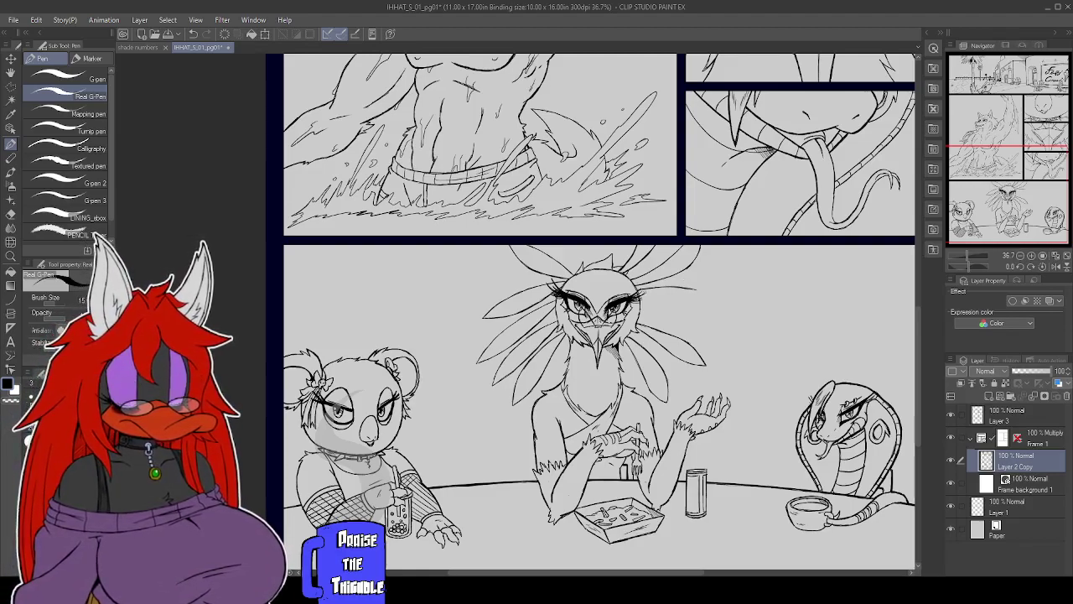
{"action": "left_click_drag", "start_coordinate": [637, 294], "coordinate": [697, 307]}
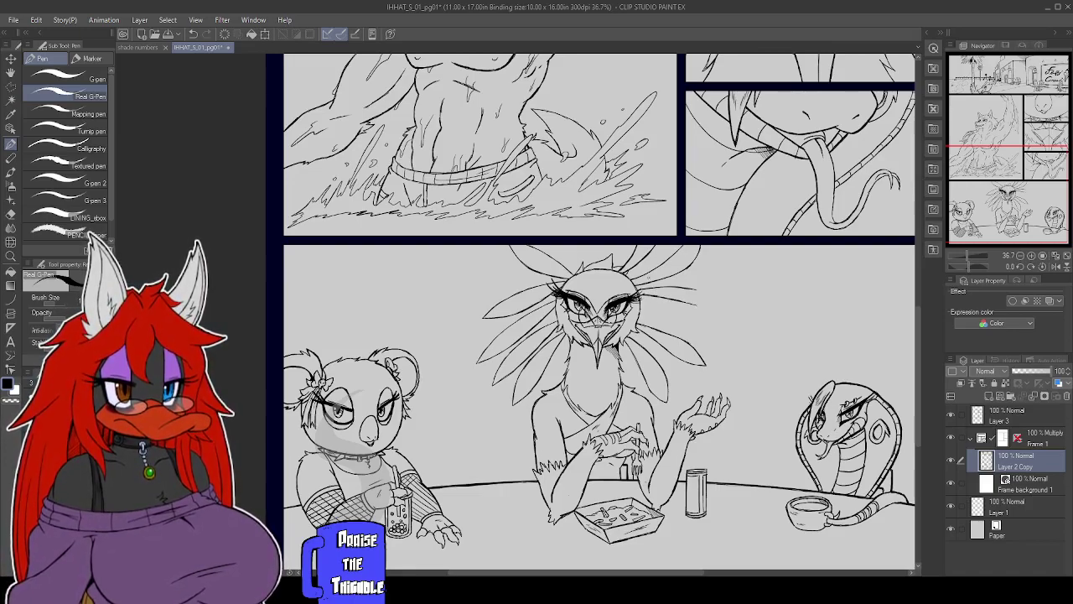
{"action": "mouse_move", "coordinate": [637, 291]}
{"action": "left_mouse_down"}
{"action": "mouse_move", "coordinate": [706, 282]}
{"action": "mouse_move", "coordinate": [715, 305]}
{"action": "left_mouse_up"}
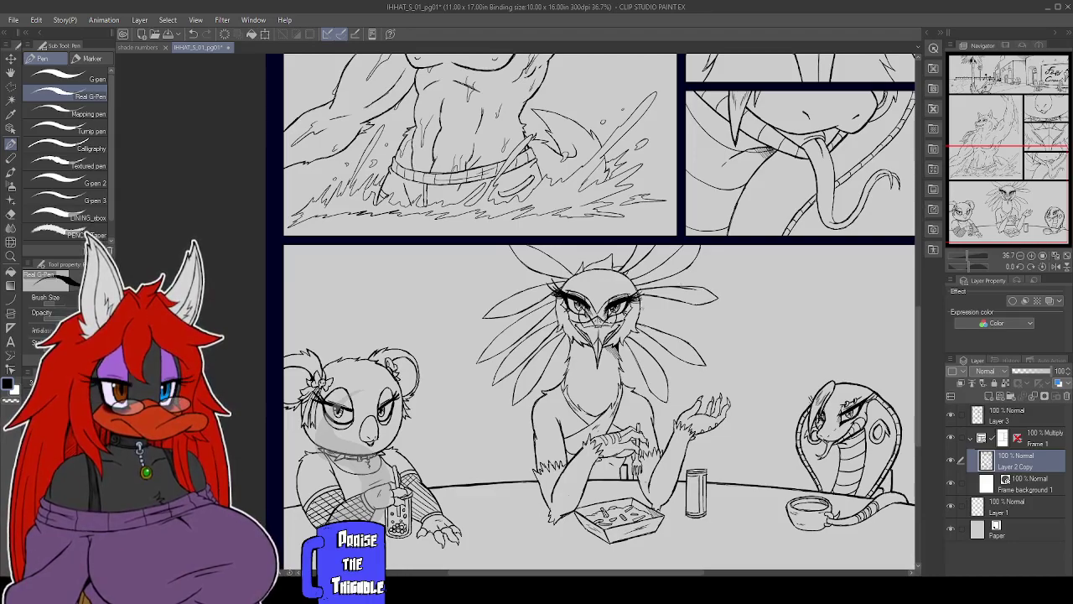
Fill the gap on the snake-facing side of the bird's head with another long leaf-shaped plume
{"action": "left_click_drag", "start_coordinate": [640, 309], "coordinate": [696, 333]}
{"action": "left_click_drag", "start_coordinate": [649, 303], "coordinate": [706, 321]}
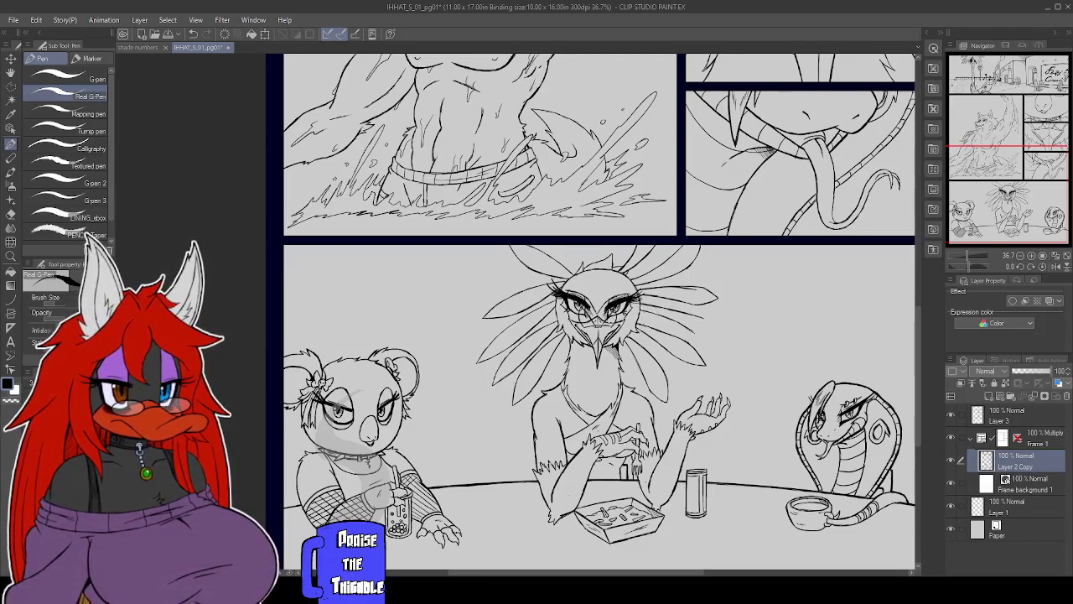
{"action": "mouse_move", "coordinate": [641, 308]}
{"action": "left_mouse_down"}
{"action": "mouse_move", "coordinate": [723, 341]}
{"action": "mouse_move", "coordinate": [717, 327]}
{"action": "left_mouse_up"}
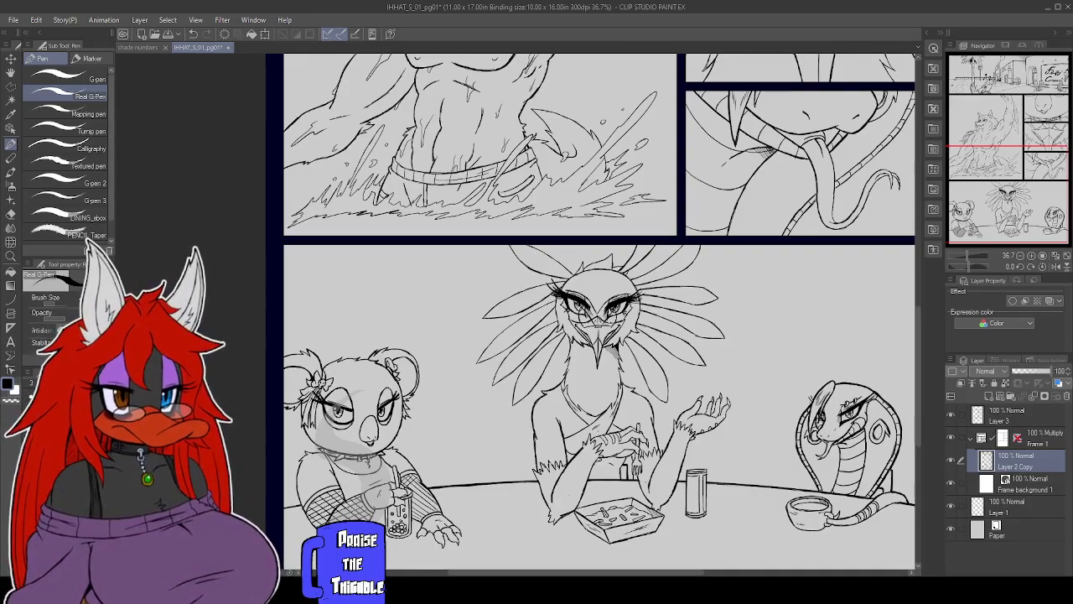
Add fine feather strokes on both sides of the beak in the middle close-up panel
{"action": "left_click_drag", "start_coordinate": [925, 419], "coordinate": [935, 362]}
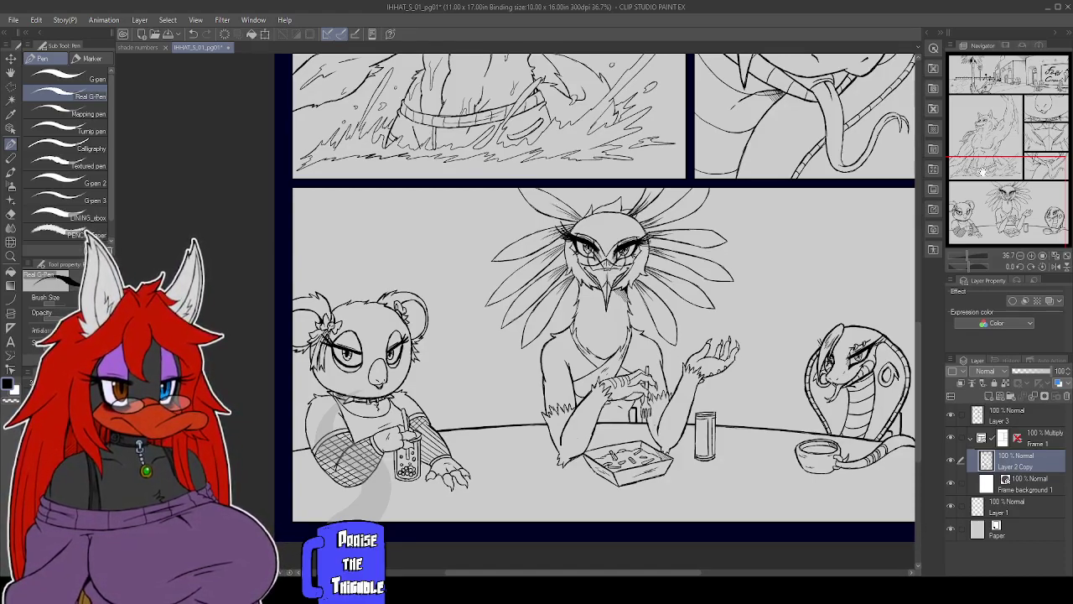
{"action": "left_click", "coordinate": [1016, 145]}
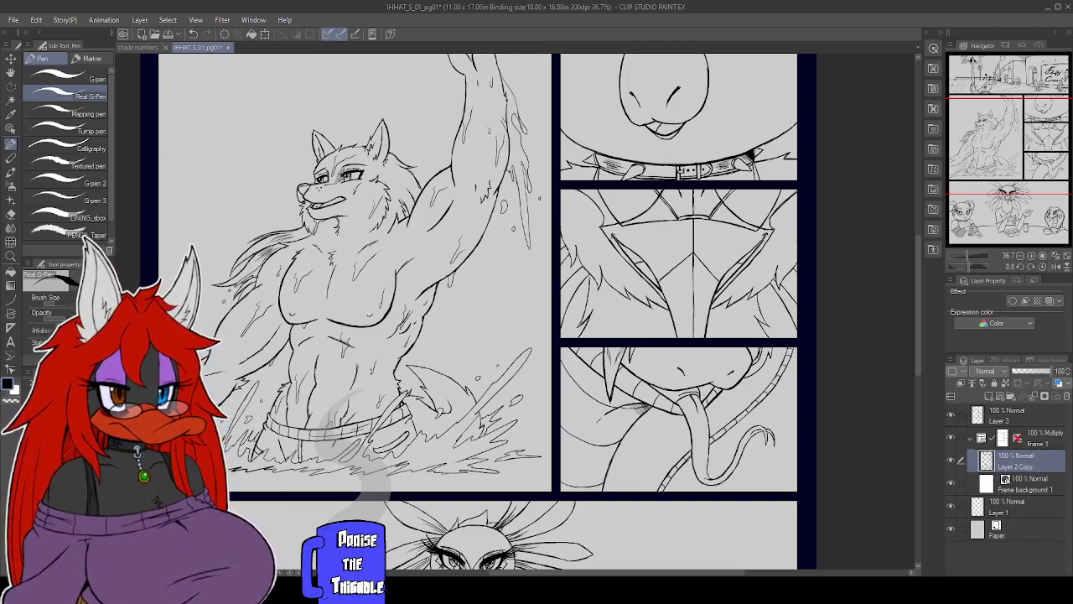
{"action": "left_click_drag", "start_coordinate": [589, 270], "coordinate": [566, 298]}
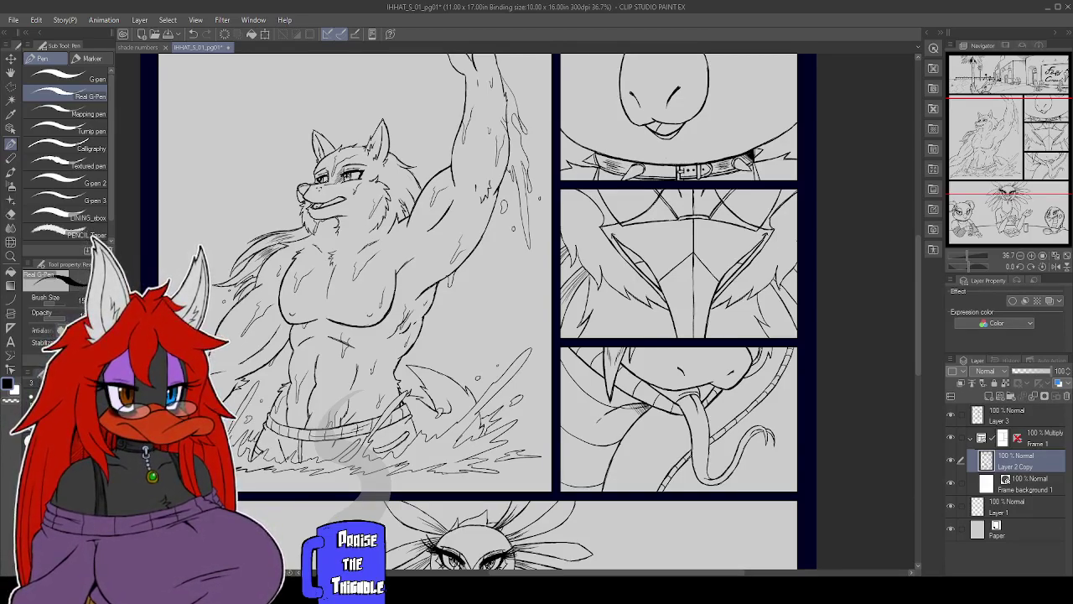
{"action": "mouse_move", "coordinate": [788, 291]}
{"action": "left_mouse_down"}
{"action": "mouse_move", "coordinate": [770, 324]}
{"action": "mouse_move", "coordinate": [781, 339]}
{"action": "left_mouse_up"}
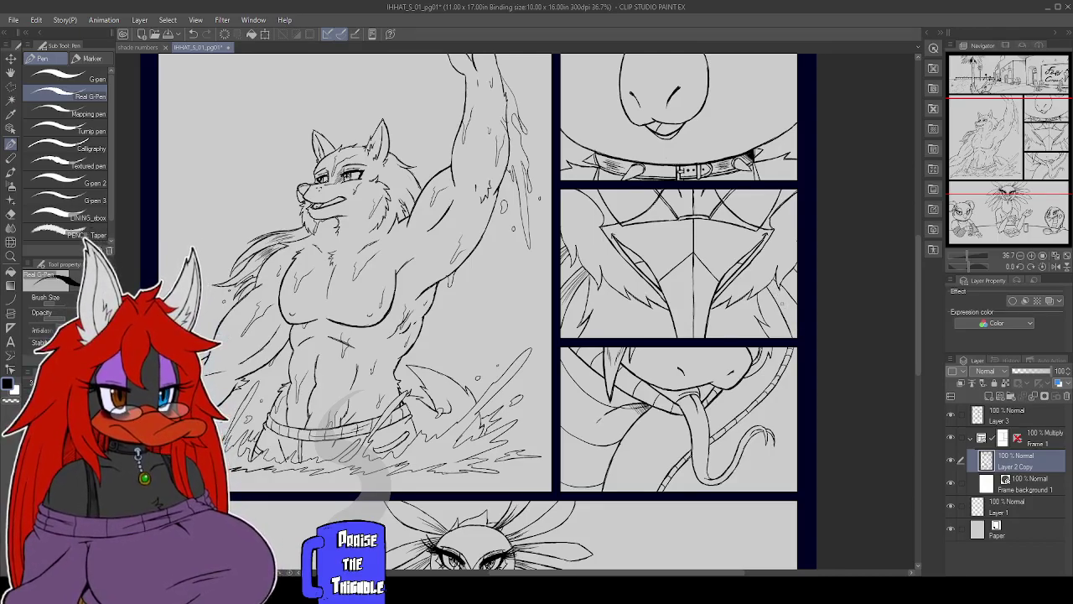
{"action": "left_click_drag", "start_coordinate": [785, 282], "coordinate": [770, 299]}
{"action": "mouse_move", "coordinate": [795, 298]}
{"action": "left_mouse_down"}
{"action": "mouse_move", "coordinate": [781, 317]}
{"action": "mouse_move", "coordinate": [768, 303]}
{"action": "left_mouse_up"}
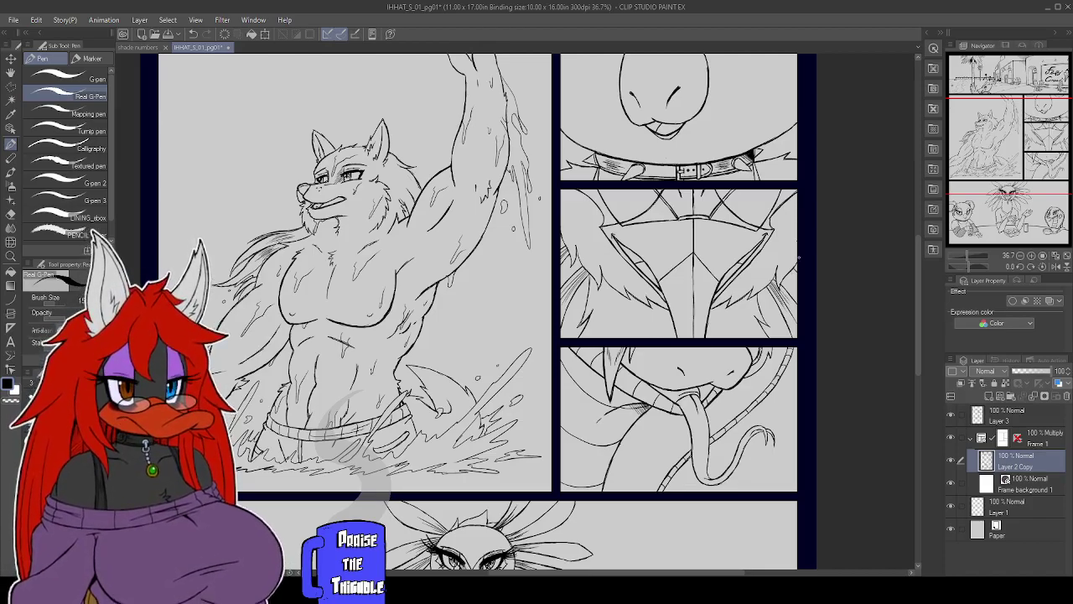
Thicken the outlines of the bird's long plumes in the bottom panel with heavier ink strokes
{"action": "left_click_drag", "start_coordinate": [1015, 156], "coordinate": [993, 216]}
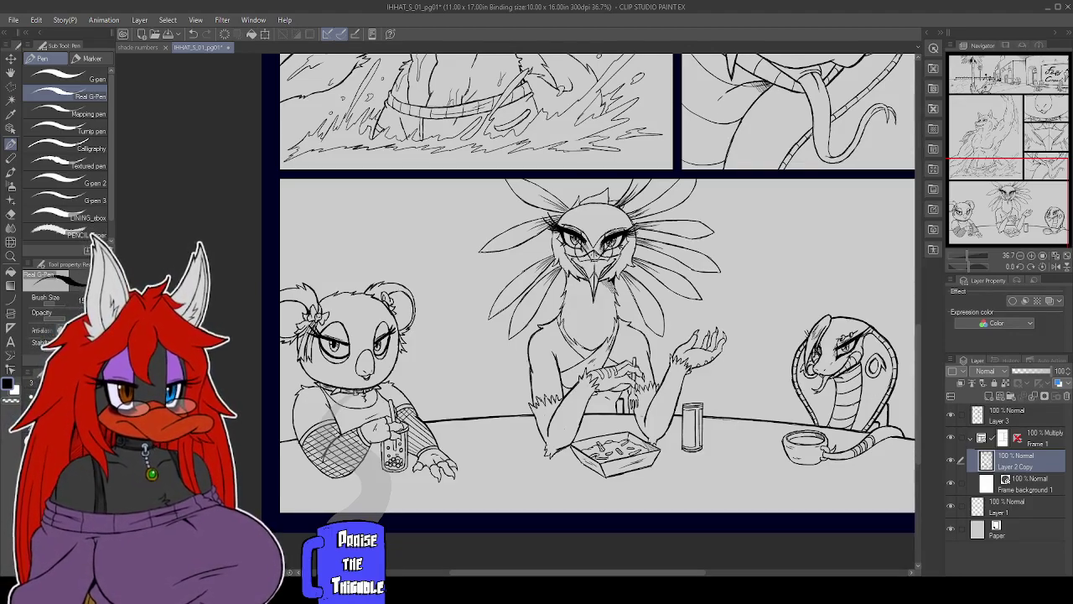
{"action": "left_click_drag", "start_coordinate": [562, 335], "coordinate": [512, 306]}
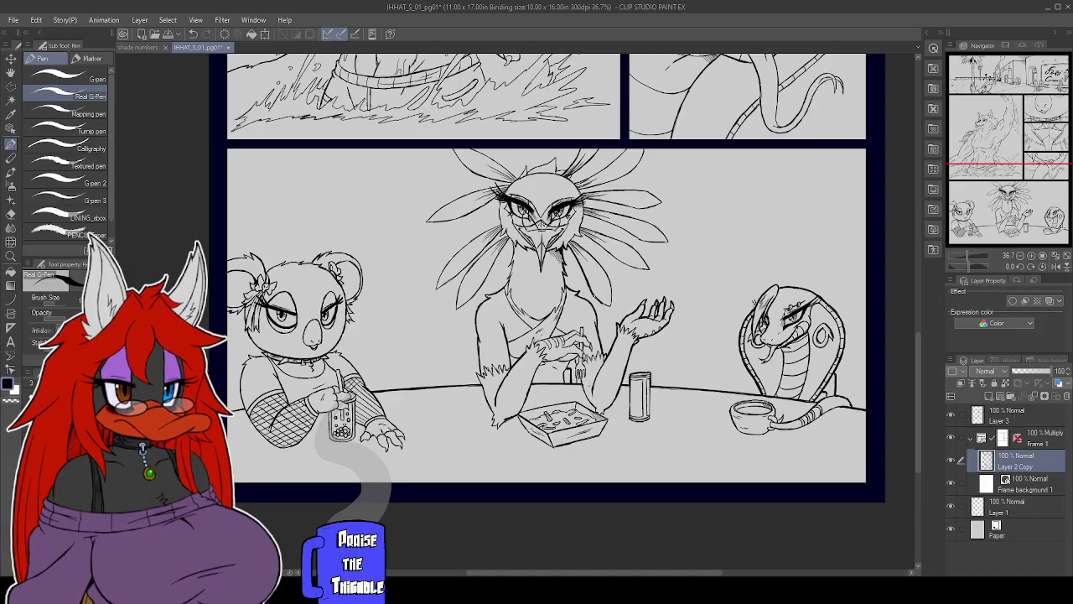
{"action": "left_click_drag", "start_coordinate": [598, 306], "coordinate": [608, 299]}
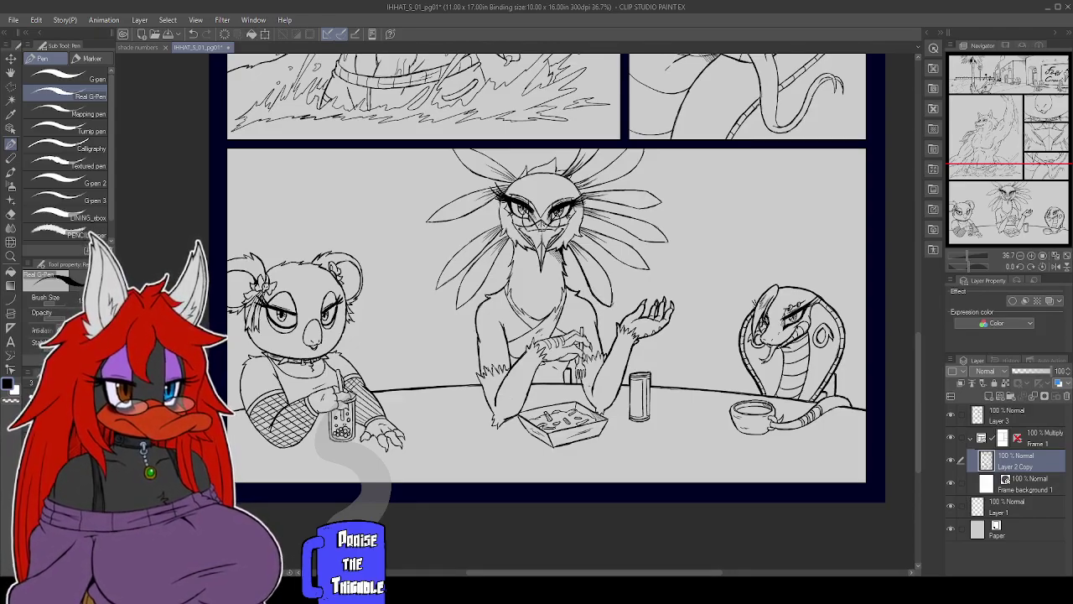
{"action": "left_click_drag", "start_coordinate": [611, 307], "coordinate": [615, 285]}
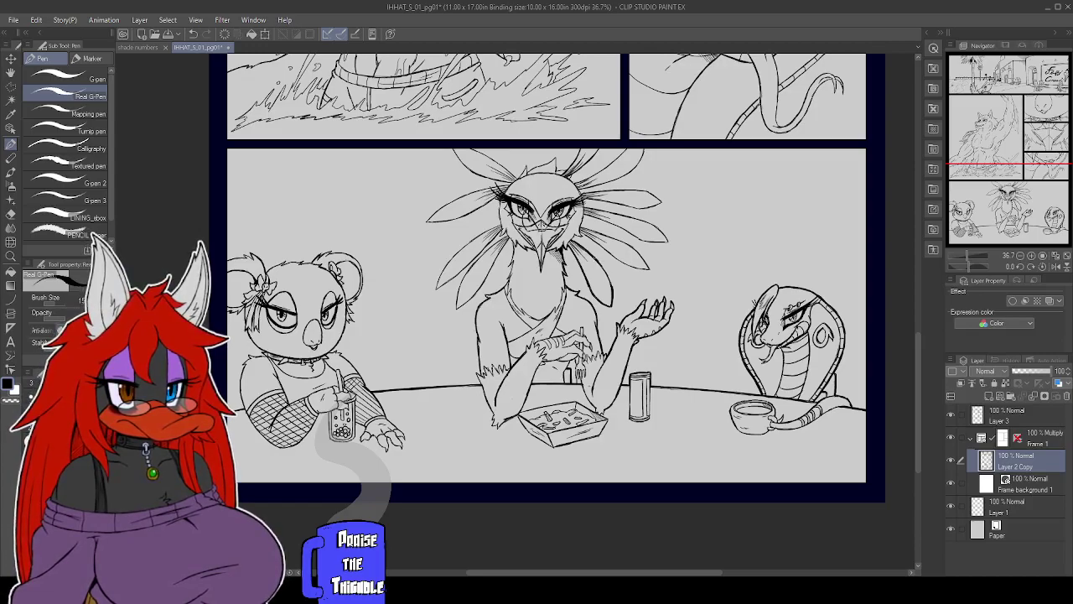
{"action": "left_click_drag", "start_coordinate": [606, 288], "coordinate": [613, 275]}
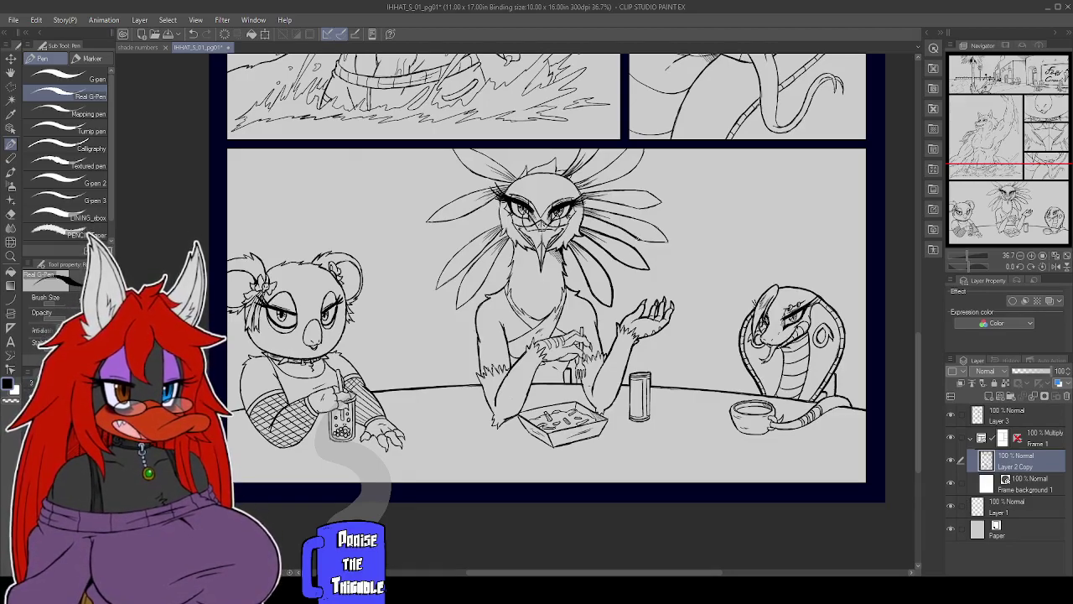
{"action": "left_click_drag", "start_coordinate": [643, 240], "coordinate": [656, 244]}
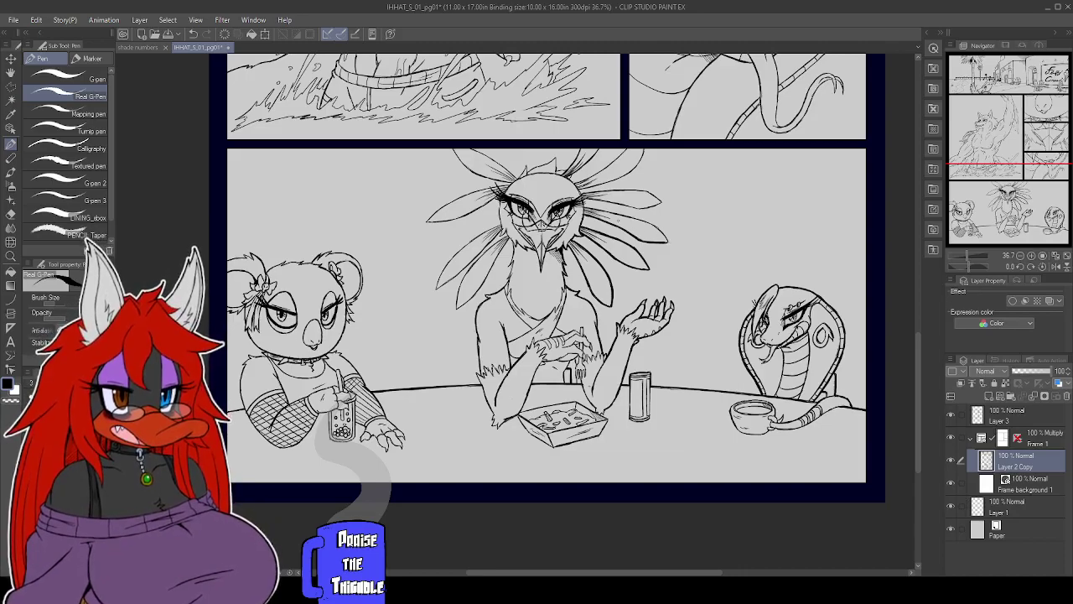
{"action": "left_click_drag", "start_coordinate": [586, 211], "coordinate": [660, 222]}
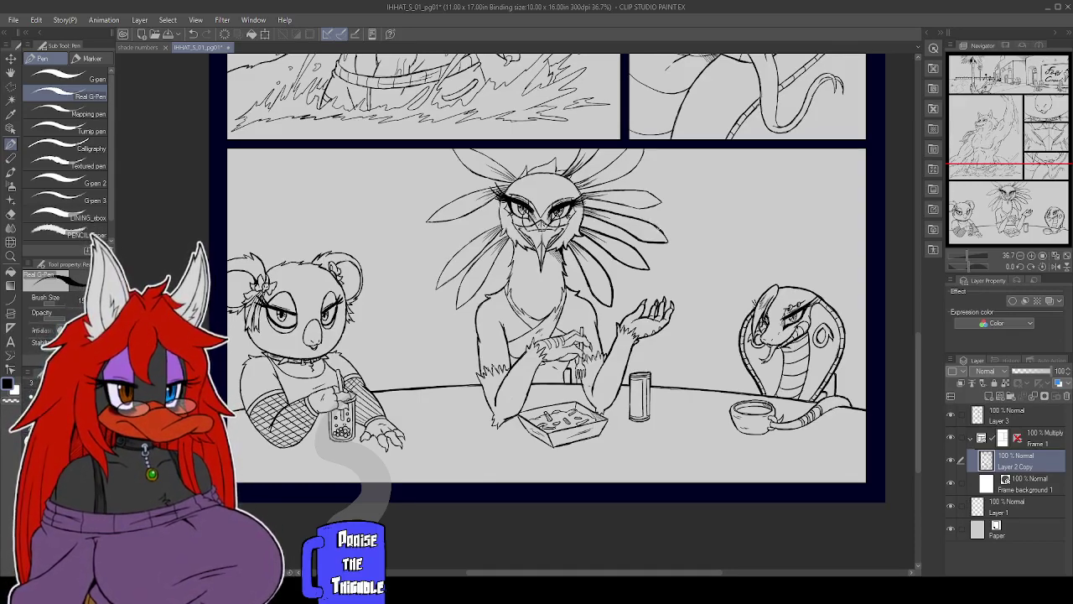
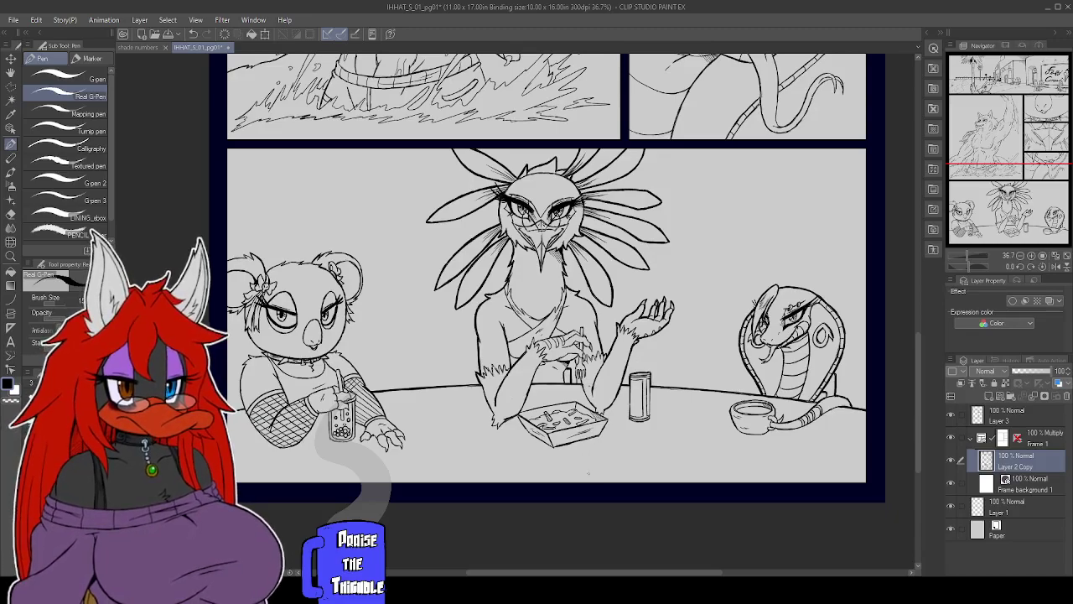
{"action": "left_click_drag", "start_coordinate": [523, 464], "coordinate": [599, 464]}
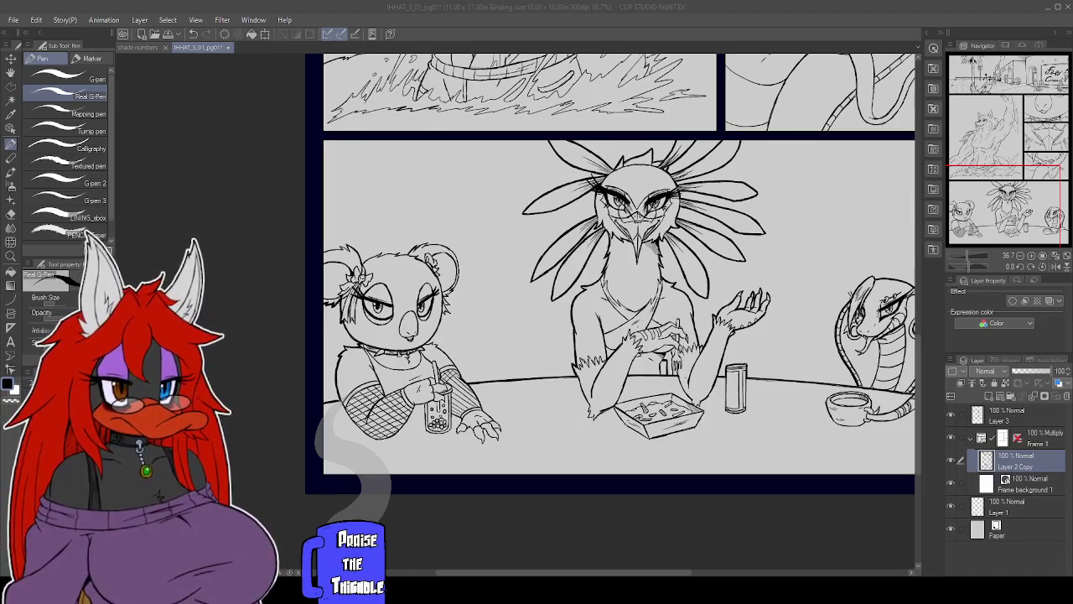
{"action": "left_click", "coordinate": [723, 518]}
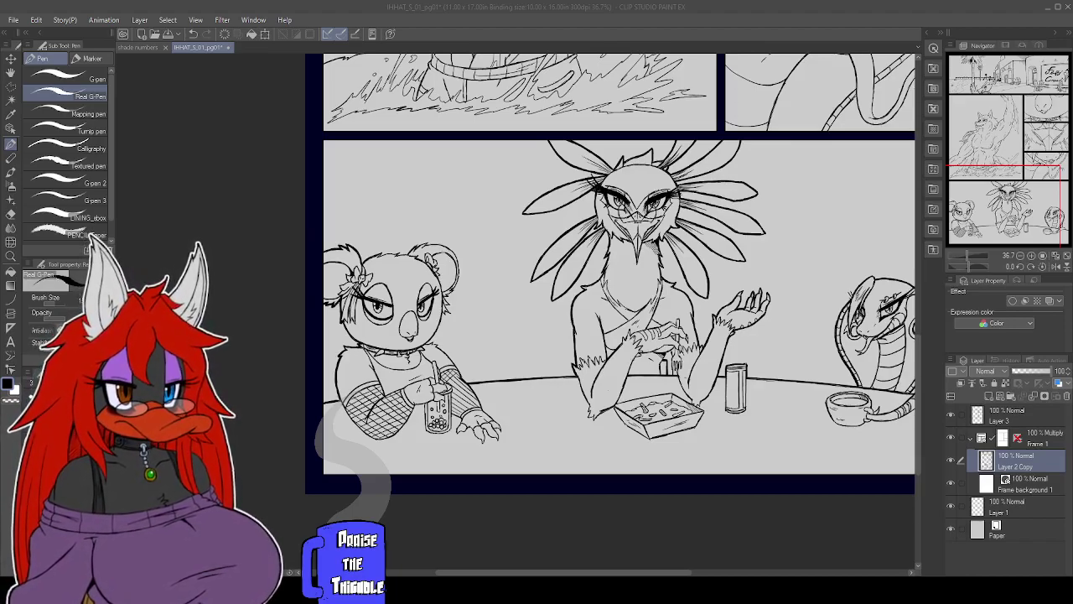
{"action": "left_click", "coordinate": [366, 249]}
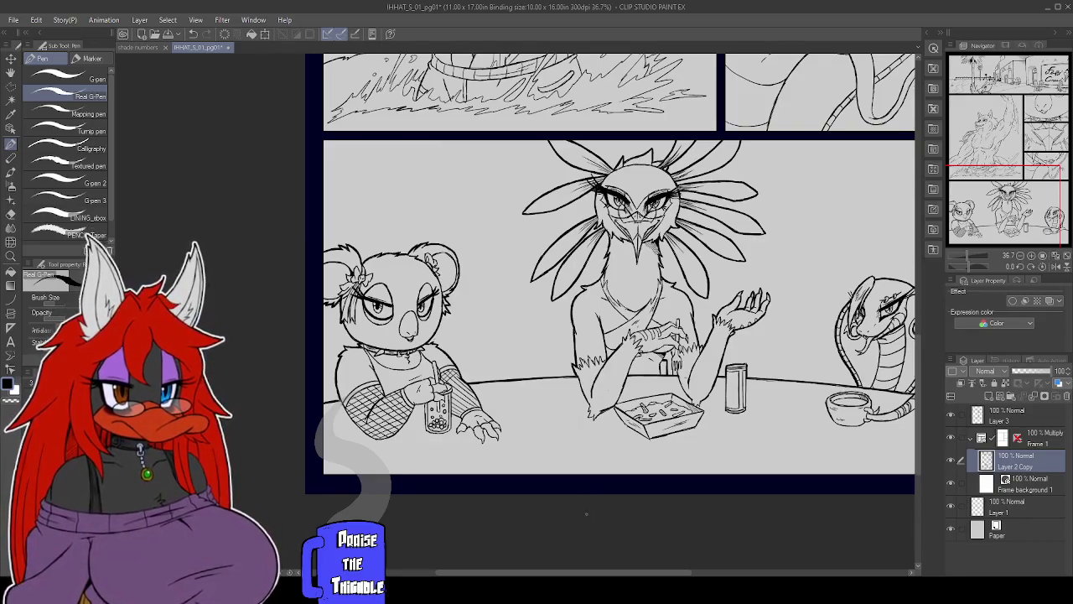
{"action": "scroll", "coordinate": [728, 378], "scroll_direction": "up", "scroll_amount": 1}
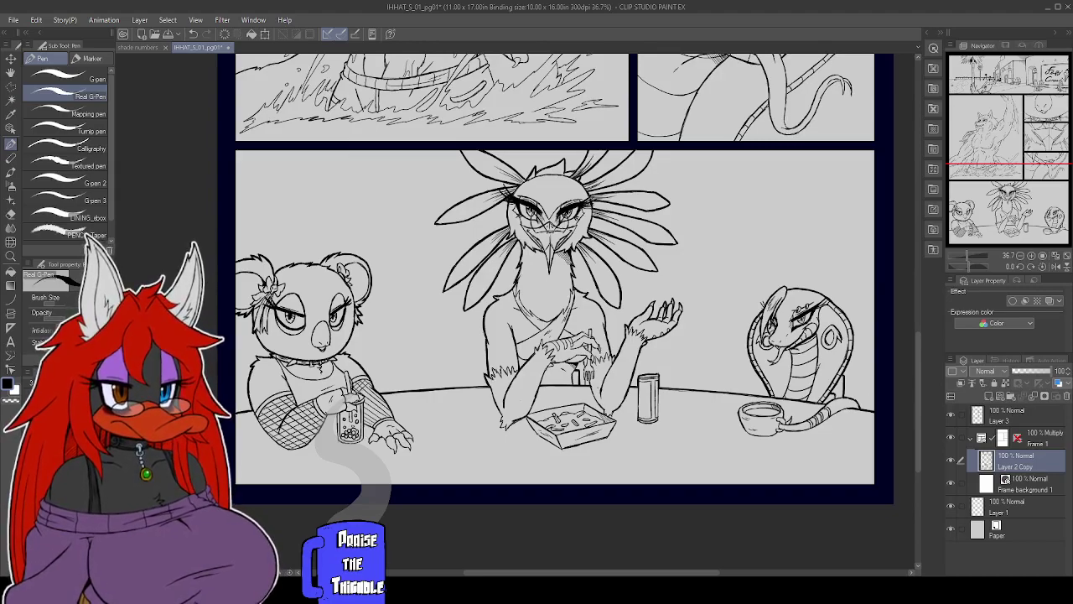
Draw short, light surface lines across the tabletop around the food and drinks in the bottom panel
{"action": "left_click_drag", "start_coordinate": [801, 442], "coordinate": [777, 431]}
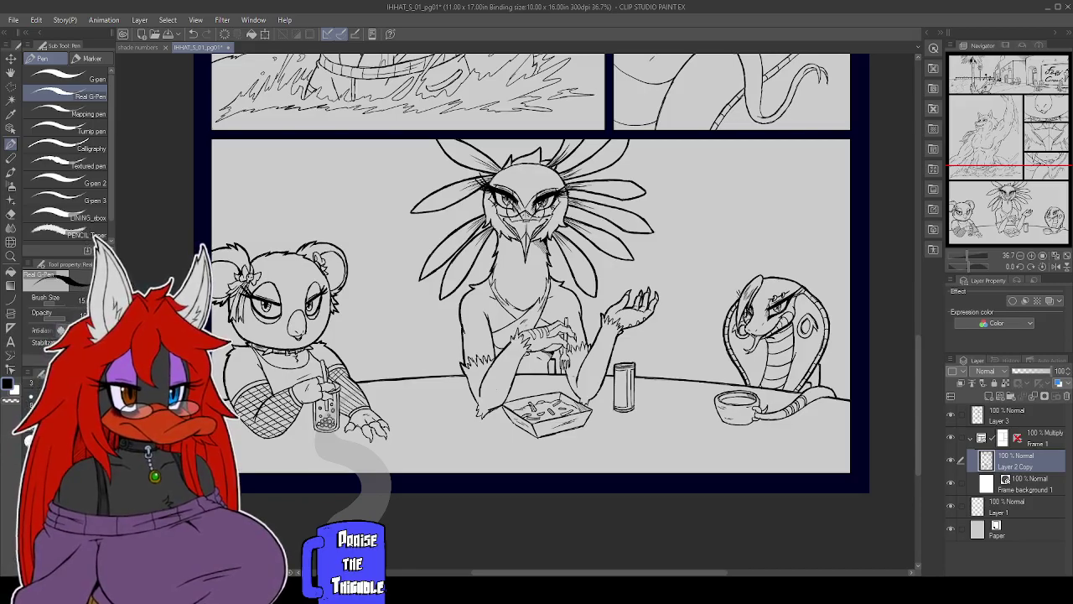
{"action": "scroll", "coordinate": [495, 430], "scroll_direction": "down", "scroll_amount": 1}
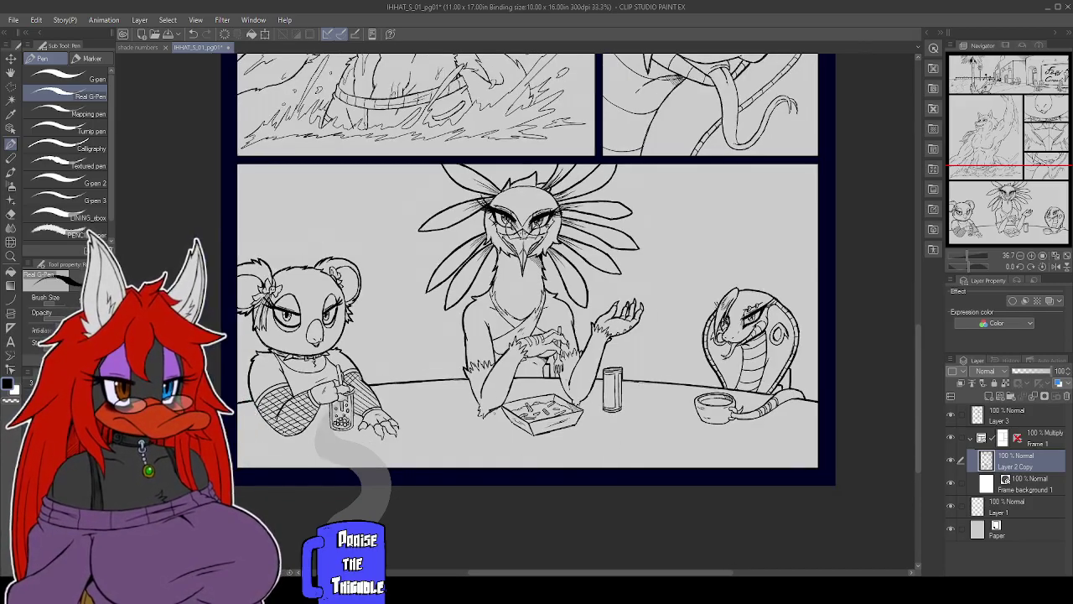
{"action": "mouse_move", "coordinate": [494, 430]}
{"action": "left_mouse_down"}
{"action": "mouse_move", "coordinate": [564, 435]}
{"action": "mouse_move", "coordinate": [491, 434]}
{"action": "left_mouse_up"}
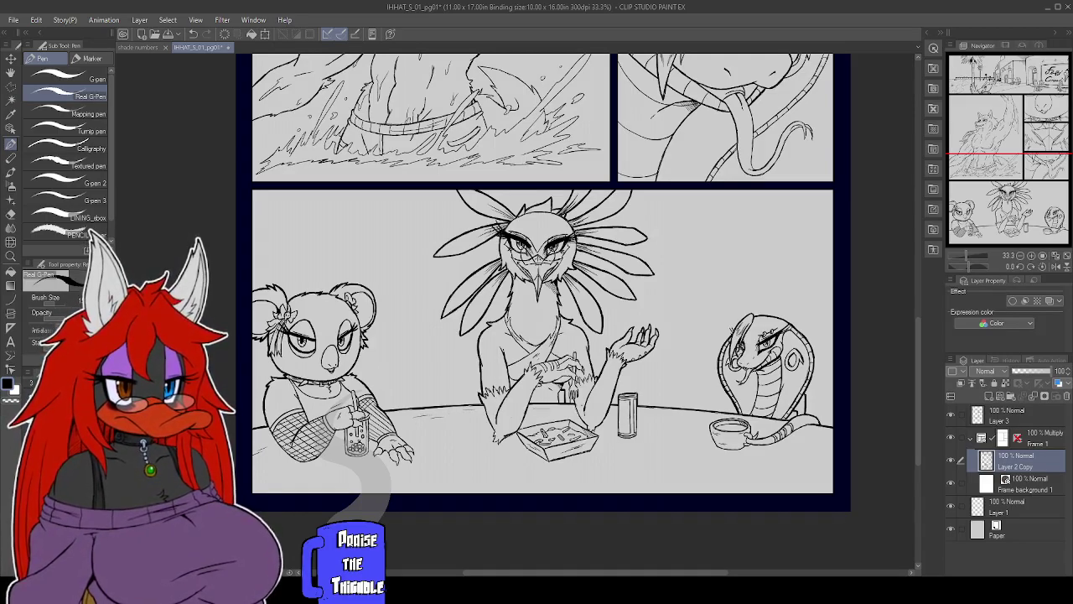
{"action": "left_click_drag", "start_coordinate": [647, 418], "coordinate": [711, 418]}
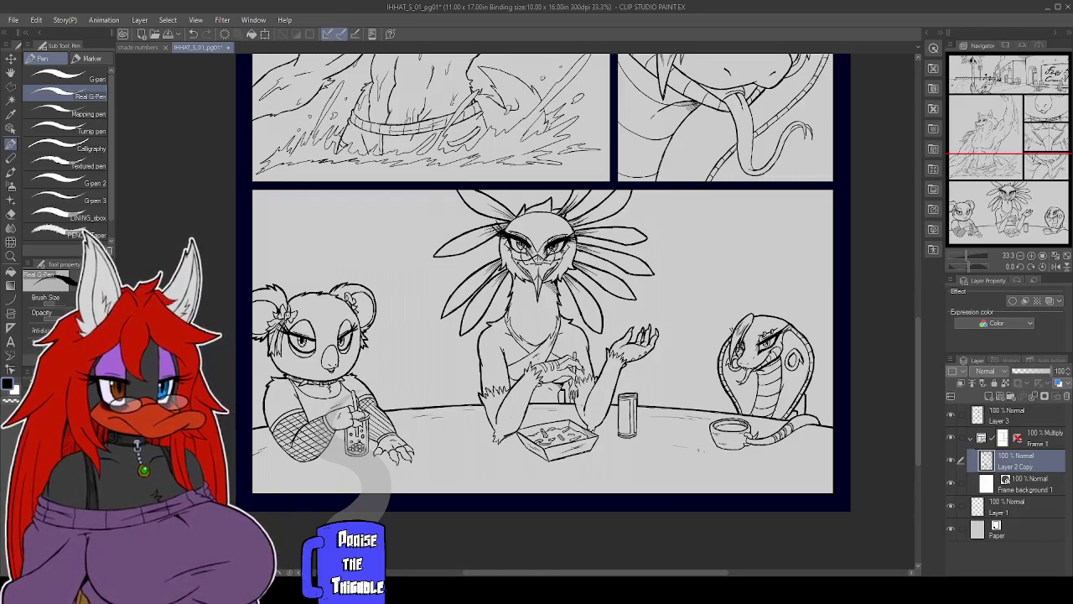
{"action": "left_click_drag", "start_coordinate": [777, 459], "coordinate": [805, 469]}
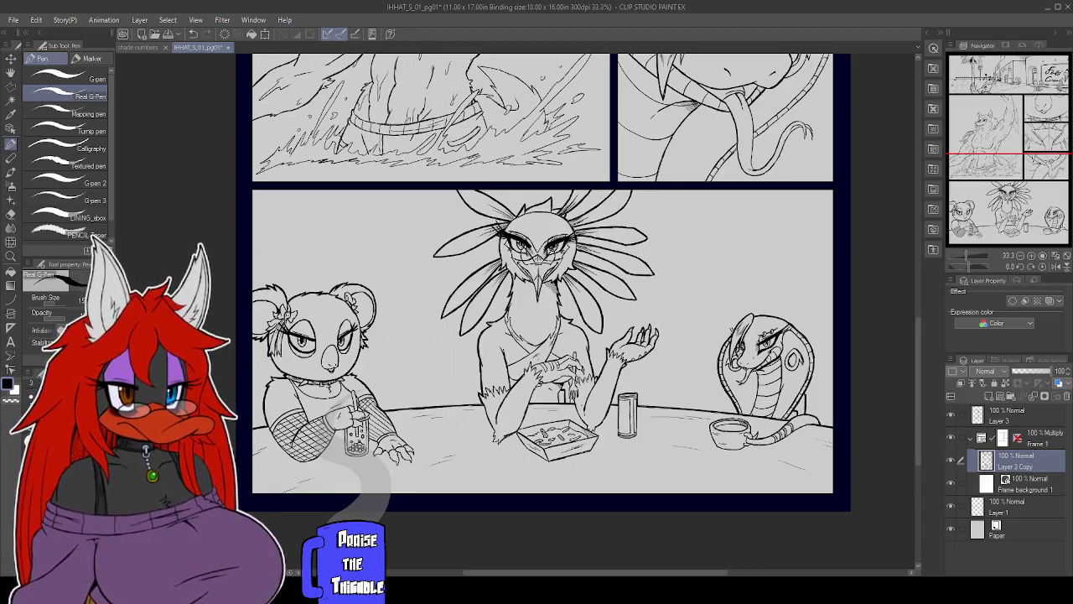
Check the line art of the whole page, from the beachfront scene through the wolf and close-up panels to the table scene
{"action": "scroll", "coordinate": [757, 304], "scroll_direction": "up", "scroll_amount": 8}
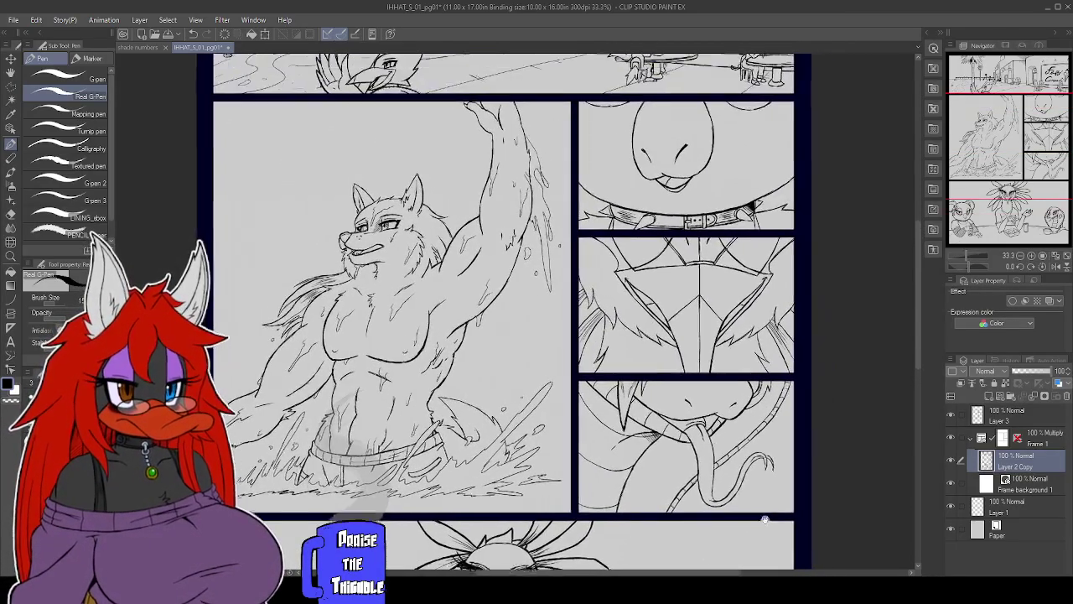
{"action": "scroll", "coordinate": [759, 491], "scroll_direction": "down", "scroll_amount": 2}
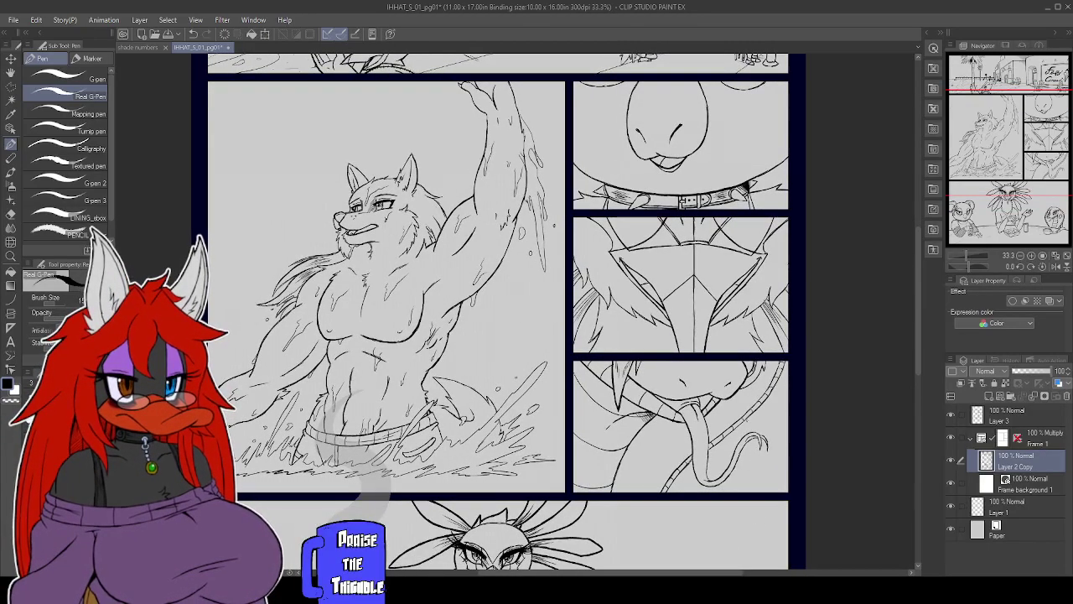
{"action": "scroll", "coordinate": [504, 314], "scroll_direction": "up", "scroll_amount": 6}
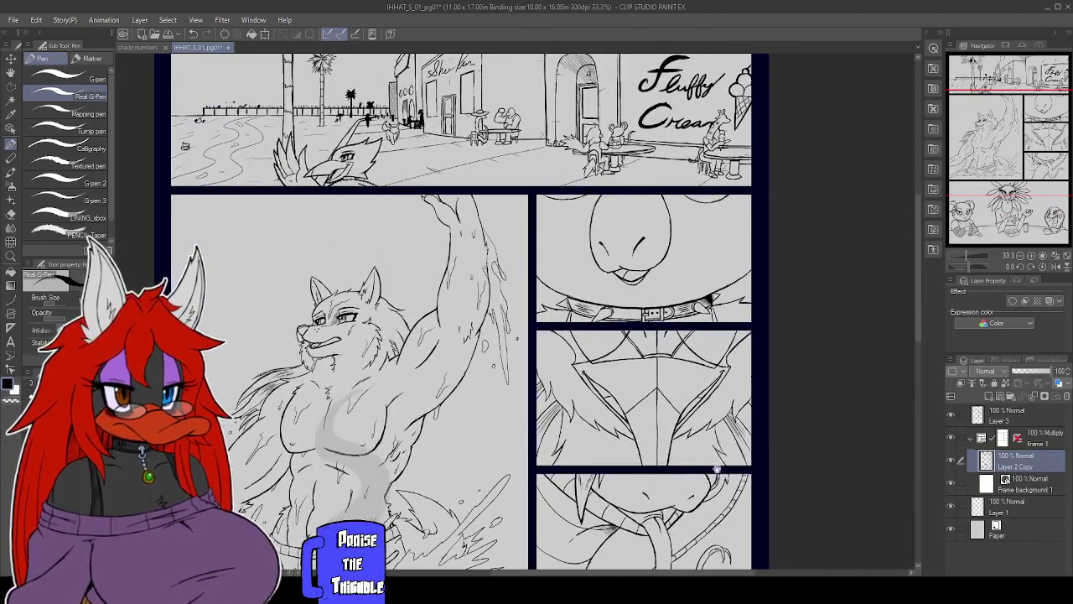
{"action": "scroll", "coordinate": [463, 318], "scroll_direction": "up", "scroll_amount": 1}
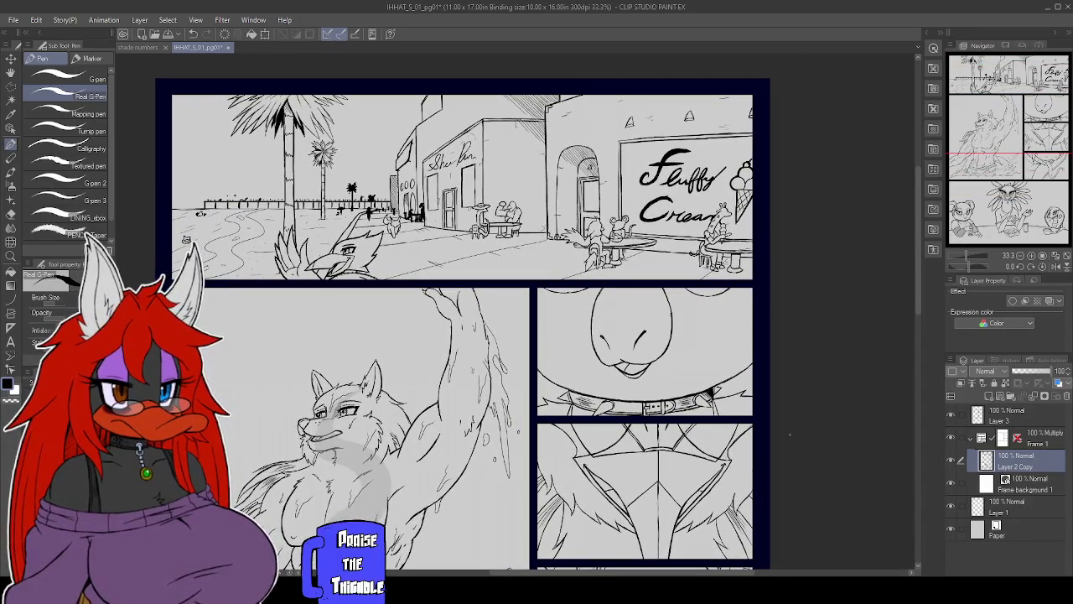
{"action": "scroll", "coordinate": [789, 435], "scroll_direction": "down", "scroll_amount": 2}
{"action": "left_click_drag", "start_coordinate": [781, 436], "coordinate": [781, 381]}
{"action": "scroll", "coordinate": [782, 381], "scroll_direction": "down", "scroll_amount": 4}
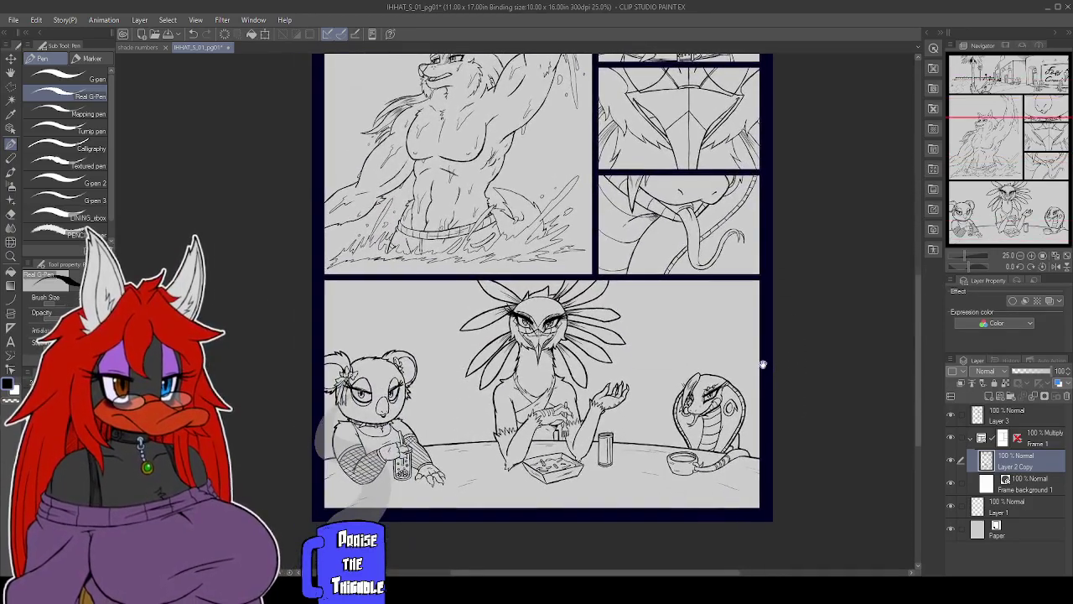
{"action": "left_click_drag", "start_coordinate": [769, 309], "coordinate": [792, 333]}
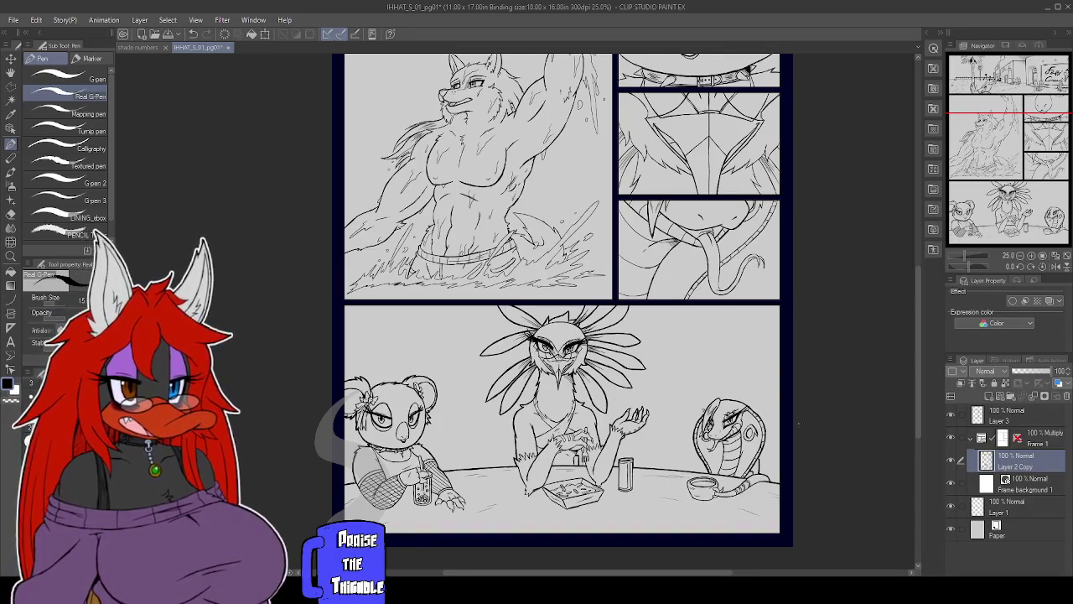
{"action": "left_click_drag", "start_coordinate": [967, 183], "coordinate": [981, 115]}
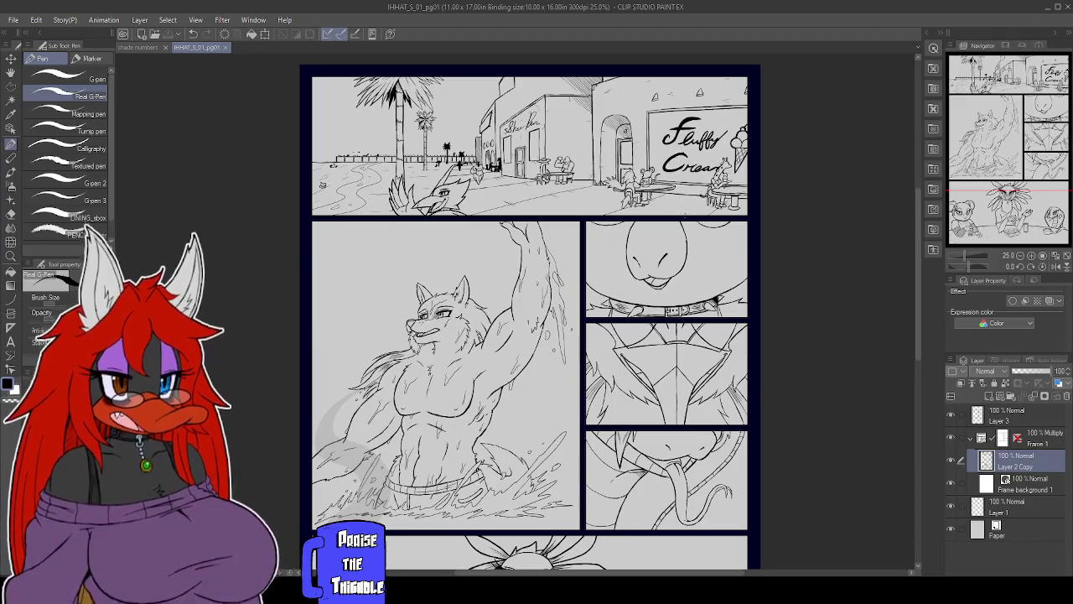
{"action": "mouse_move", "coordinate": [1026, 173]}
{"action": "left_mouse_down"}
{"action": "mouse_move", "coordinate": [1025, 197]}
{"action": "mouse_move", "coordinate": [1019, 190]}
{"action": "left_mouse_up"}
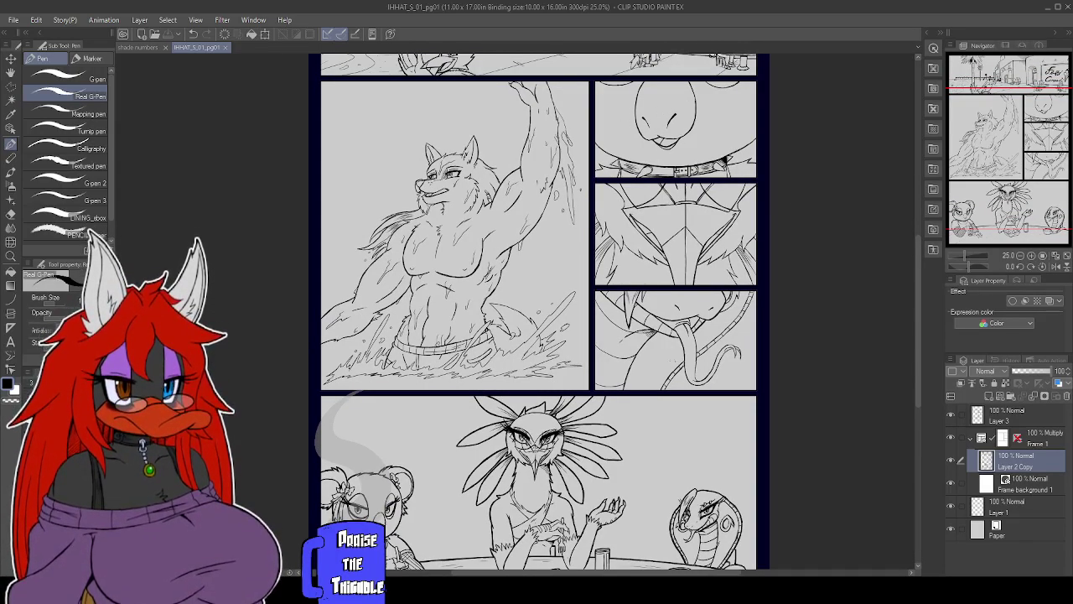
{"action": "left_click_drag", "start_coordinate": [1008, 179], "coordinate": [1013, 191]}
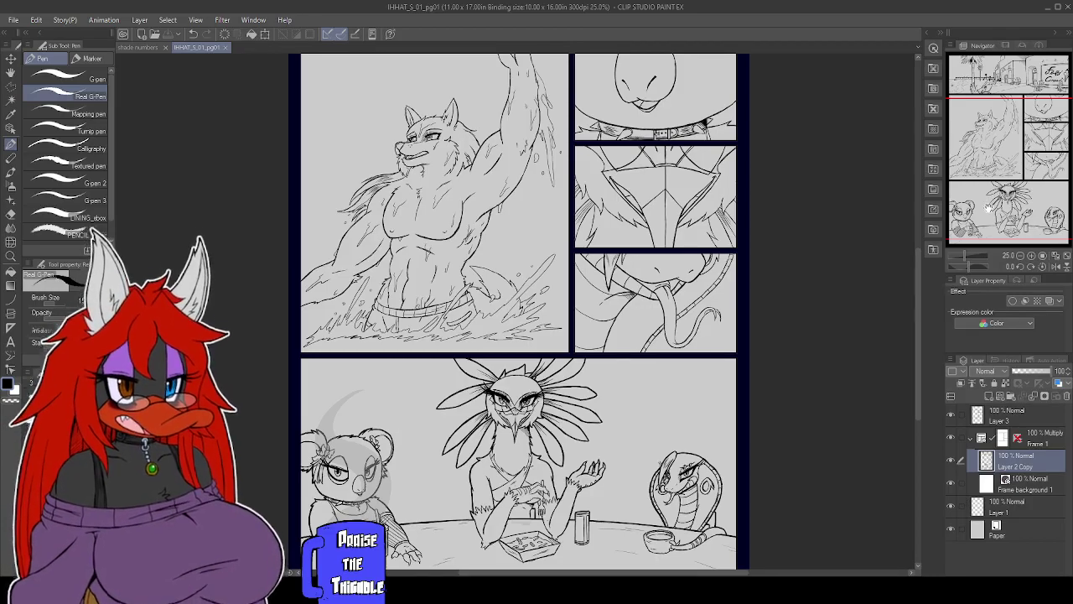
{"action": "left_click", "coordinate": [1014, 112]}
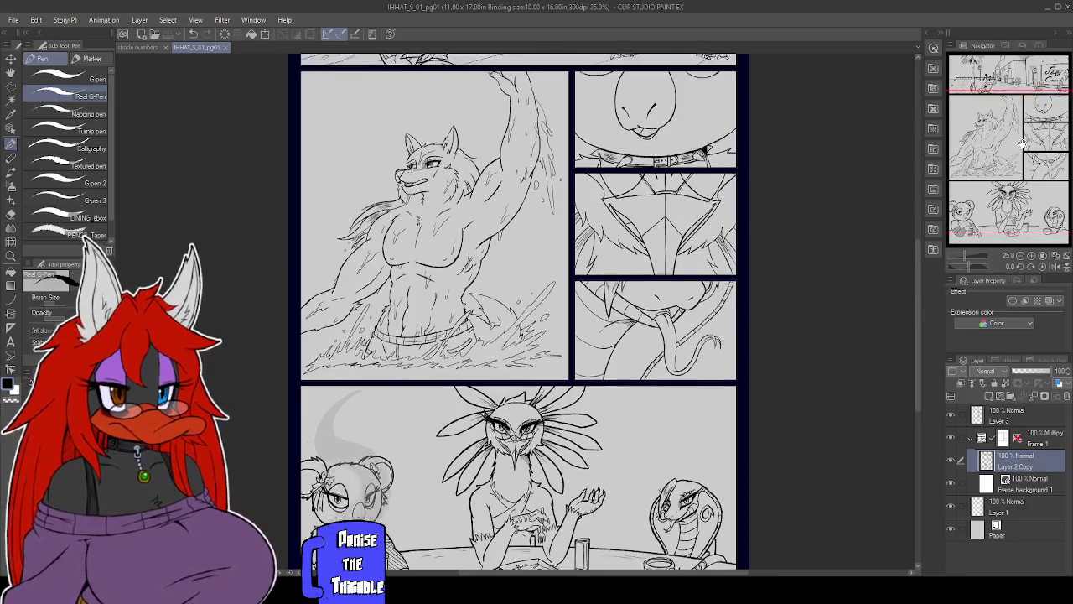
{"action": "left_click_drag", "start_coordinate": [1023, 112], "coordinate": [1024, 111]}
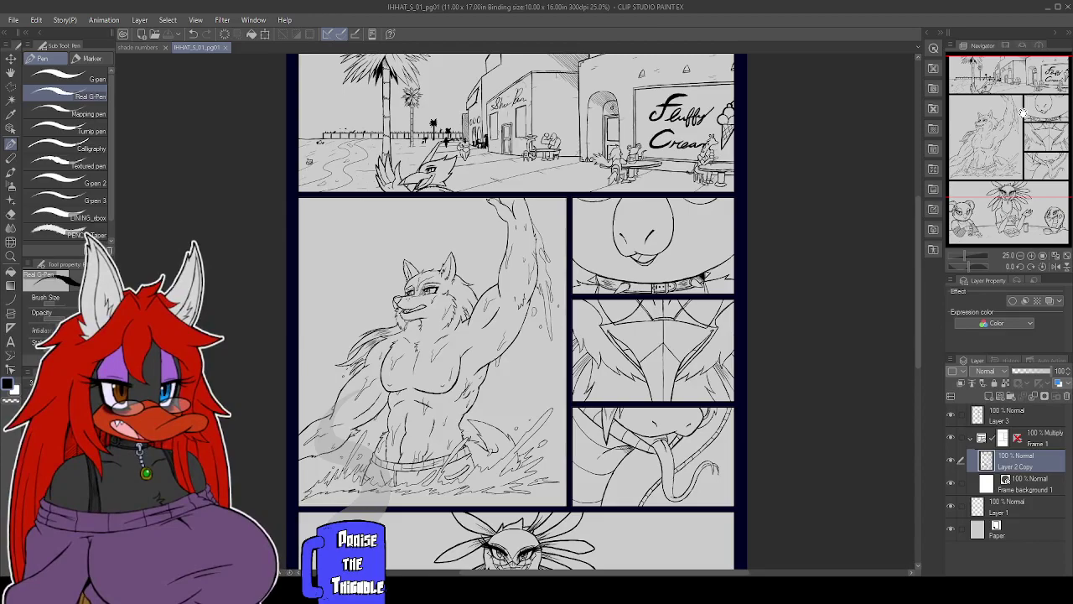
{"action": "scroll", "coordinate": [795, 166], "scroll_direction": "down", "scroll_amount": 1}
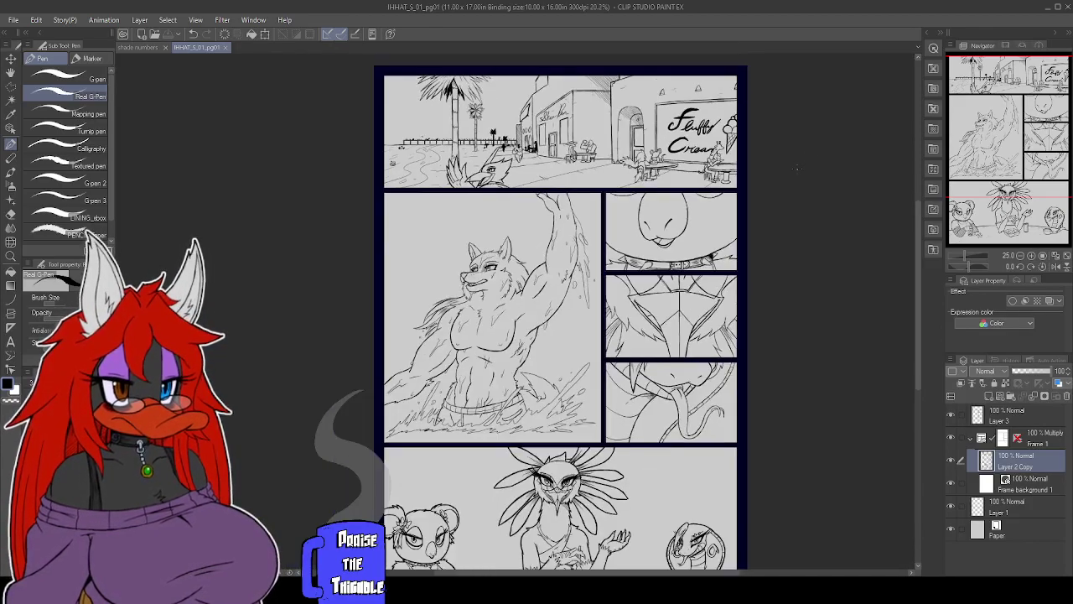
{"action": "scroll", "coordinate": [797, 167], "scroll_direction": "up", "scroll_amount": 1}
{"action": "scroll", "coordinate": [797, 169], "scroll_direction": "up", "scroll_amount": 2}
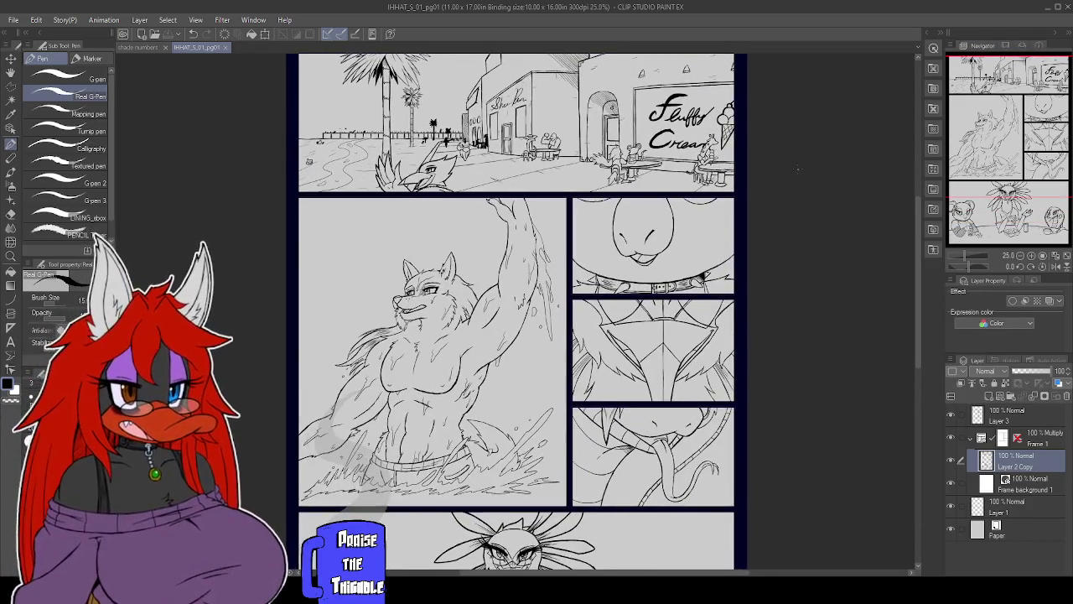
{"action": "left_click_drag", "start_coordinate": [917, 201], "coordinate": [934, 222]}
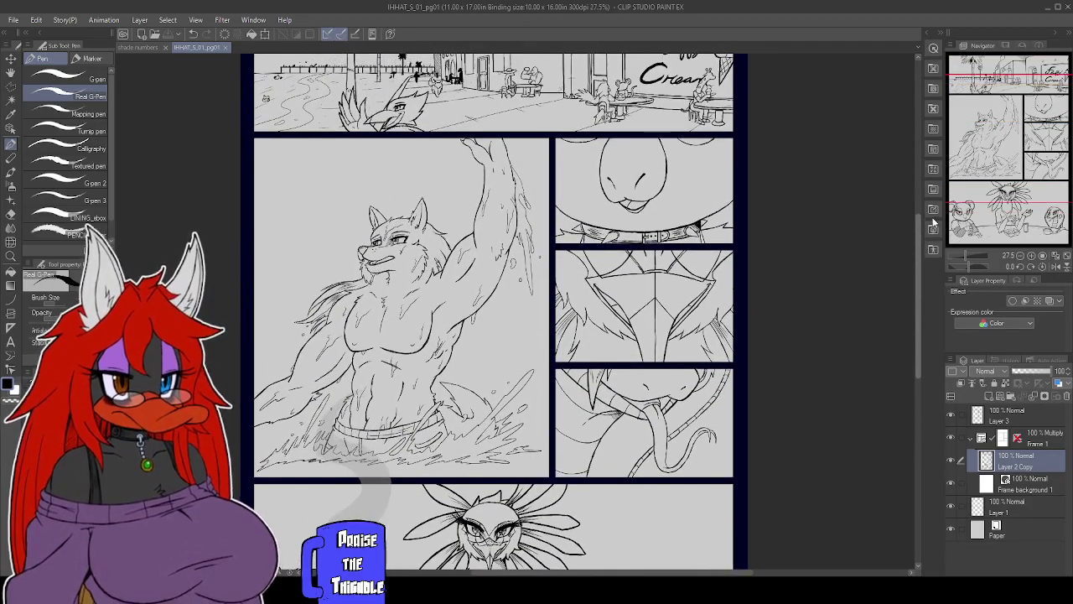